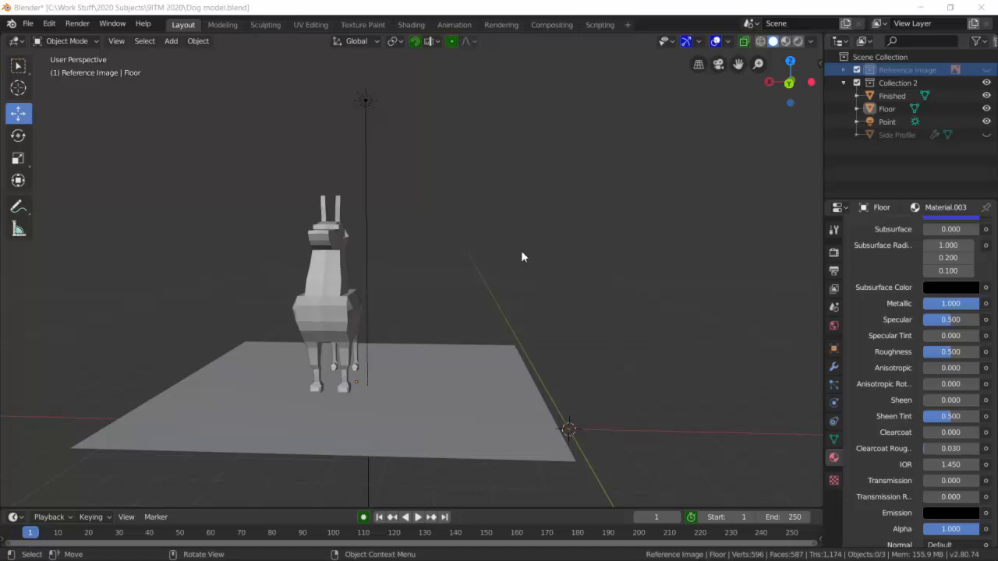
Preview the finished dog and floor in rendered shading, and return to solid shading.
{"action": "middle_click_drag", "start_coordinate": [532, 250], "coordinate": [513, 271]}
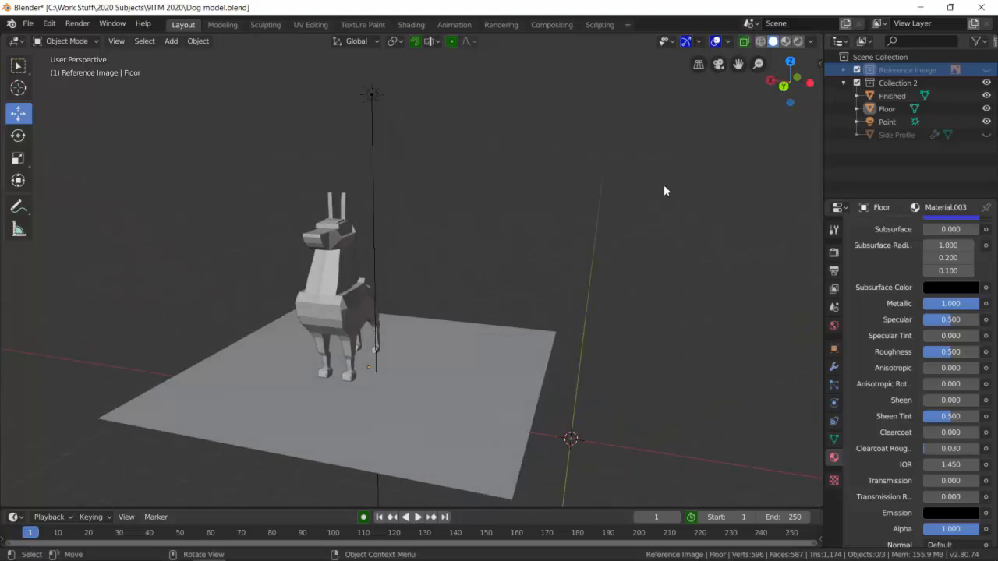
{"action": "left_click", "coordinate": [799, 41]}
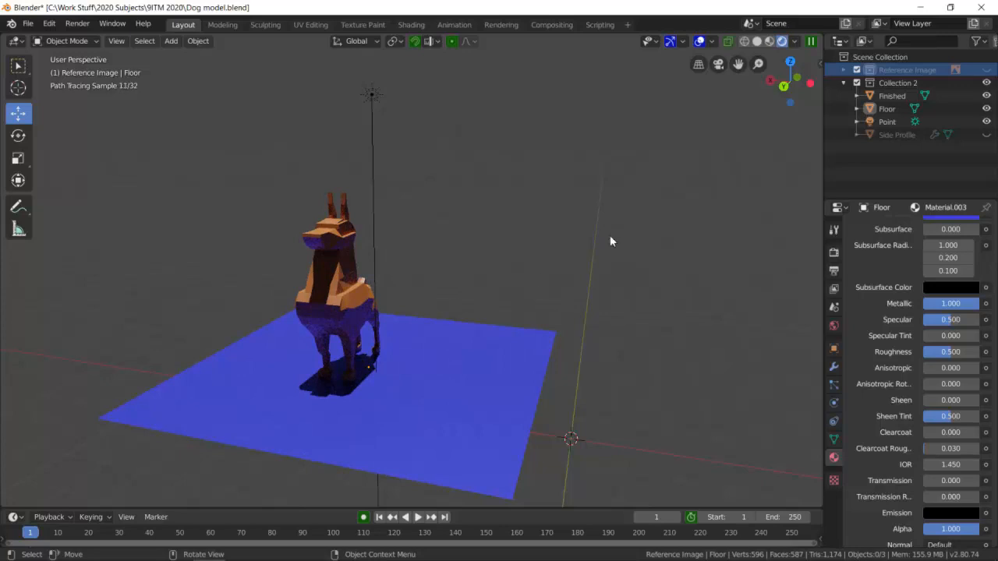
{"action": "left_click", "coordinate": [760, 46]}
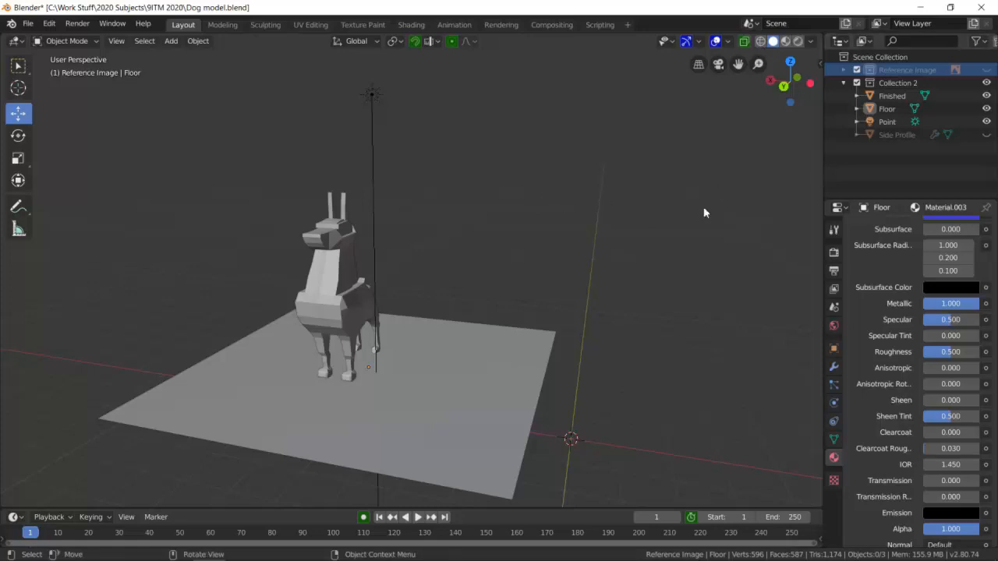
{"action": "middle_click_drag", "start_coordinate": [526, 280], "coordinate": [549, 283]}
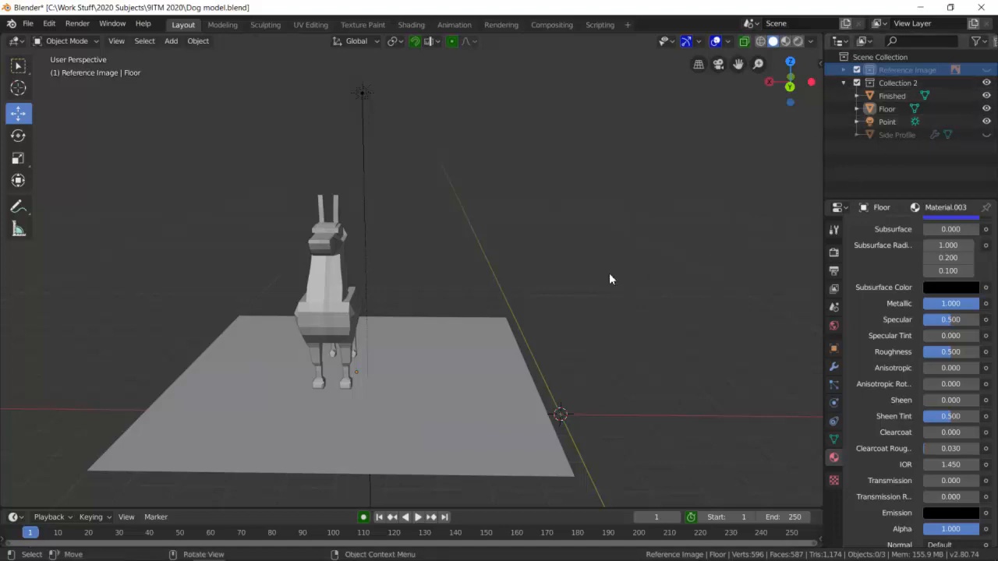
Show the Reference Image collection to view the dog drawings behind the model, and hide it again.
{"action": "left_click", "coordinate": [986, 69]}
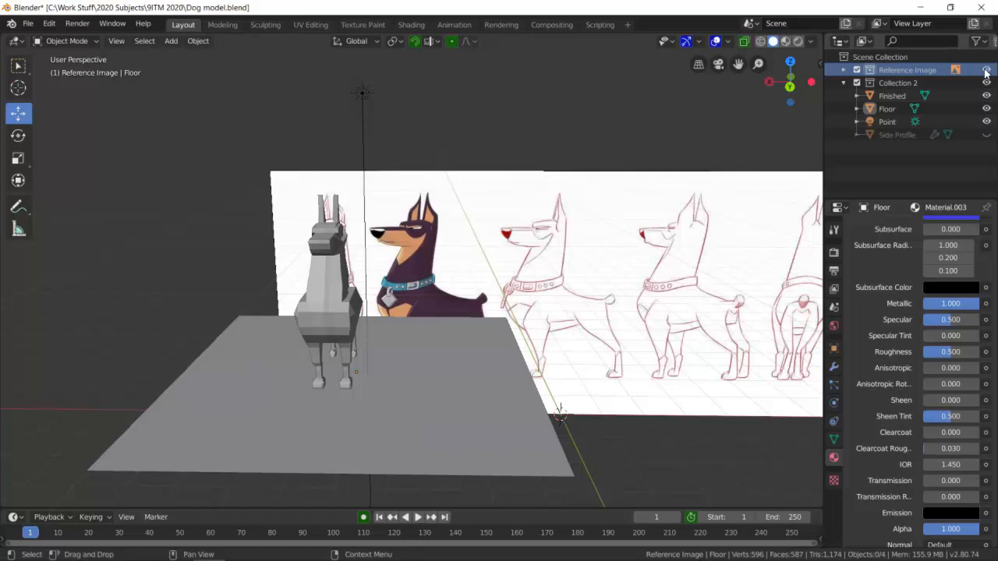
{"action": "left_click", "coordinate": [622, 266]}
{"action": "scroll", "coordinate": [624, 268], "scroll_direction": "down", "scroll_amount": 3}
{"action": "scroll", "coordinate": [624, 268], "scroll_direction": "up", "scroll_amount": 2}
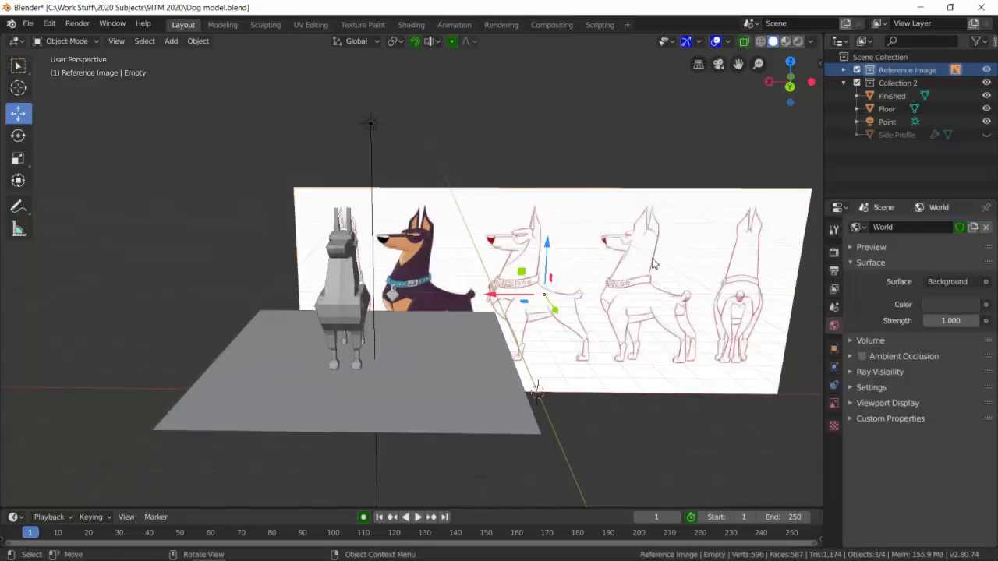
{"action": "left_click", "coordinate": [986, 69]}
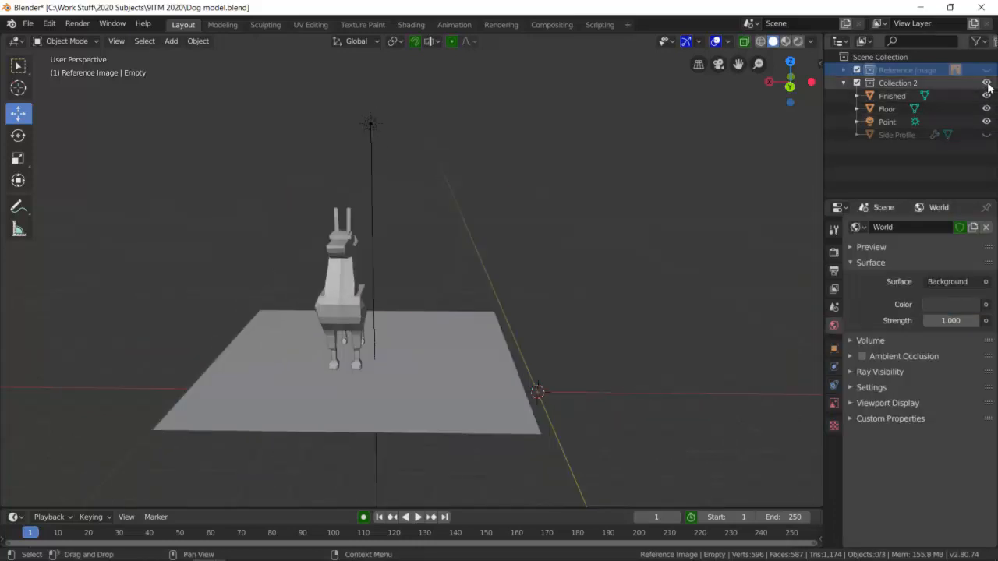
Hide Collection 2 with the finished dog, floor and light, and collapse its contents.
{"action": "left_click", "coordinate": [986, 83]}
{"action": "scroll", "coordinate": [544, 337], "scroll_direction": "down", "scroll_amount": 1}
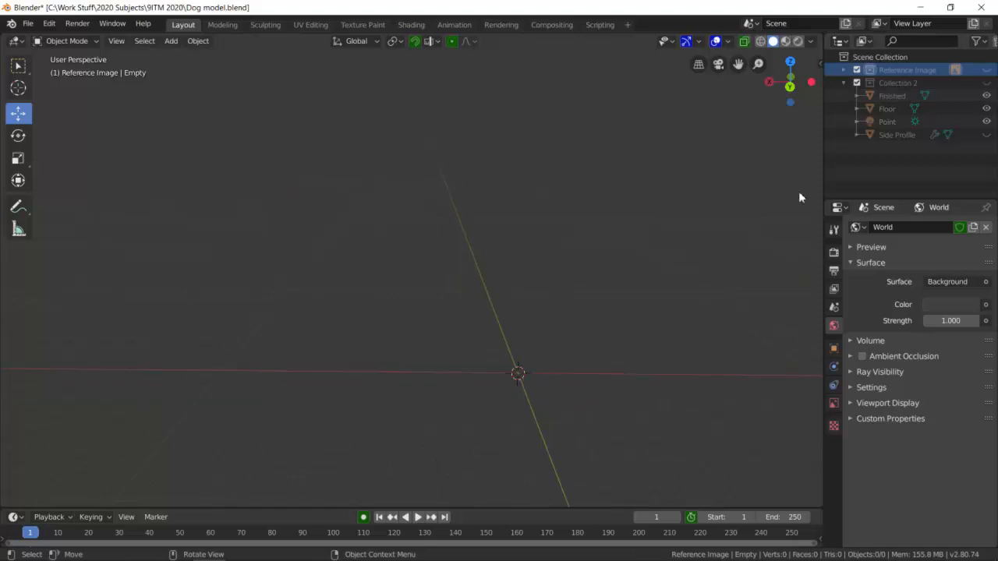
{"action": "left_click", "coordinate": [844, 82]}
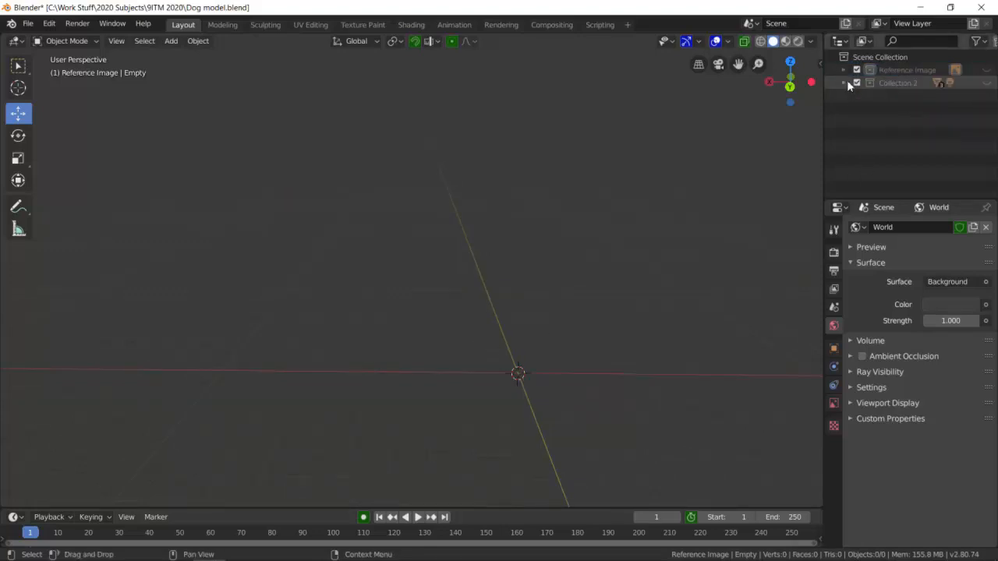
Create a new collection in the scene and make it the active one.
{"action": "right_click", "coordinate": [886, 140]}
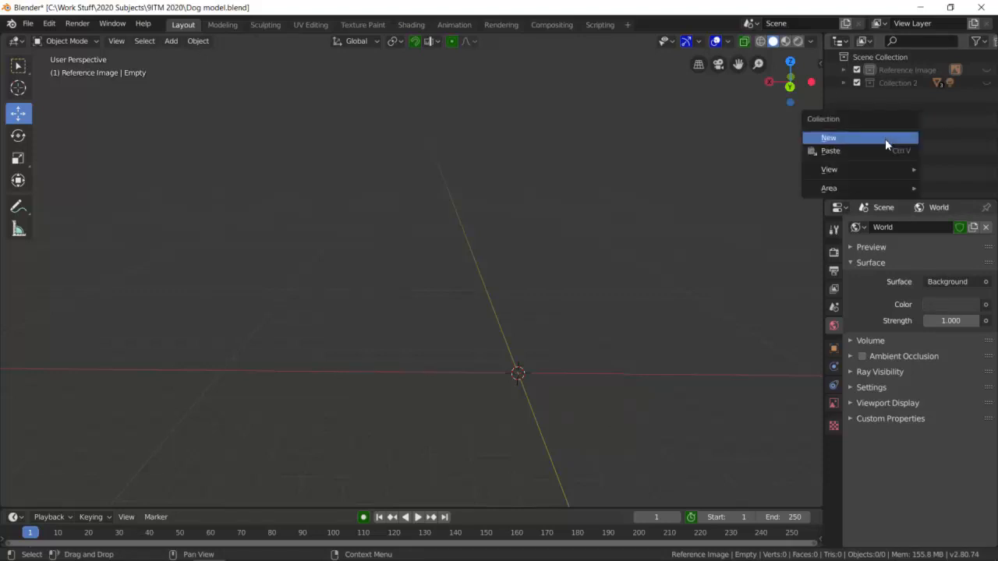
{"action": "right_click", "coordinate": [918, 121]}
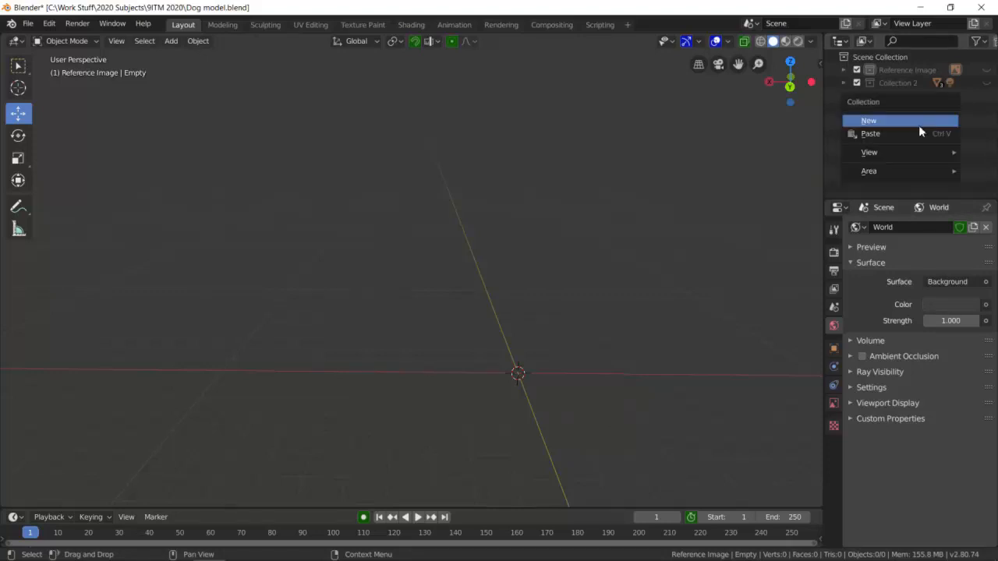
{"action": "left_click", "coordinate": [919, 124]}
{"action": "left_click", "coordinate": [889, 95]}
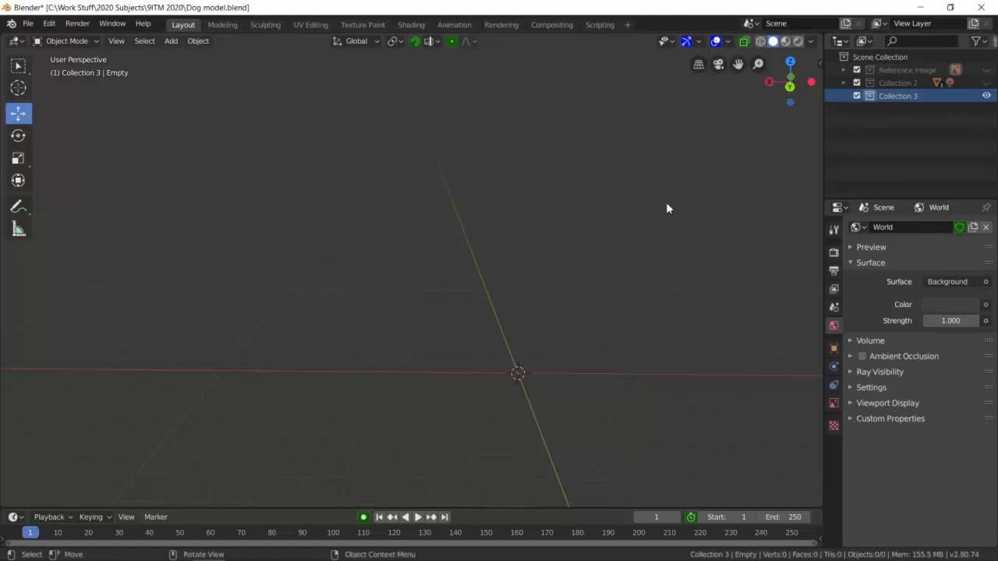
Add 81880e5a5974a0d9f2e2a98071be1211.jpg from the 9ITM 2020 folder as a background image.
{"action": "key", "text": "shift+a"}
{"action": "mouse_move", "coordinate": [563, 265]}
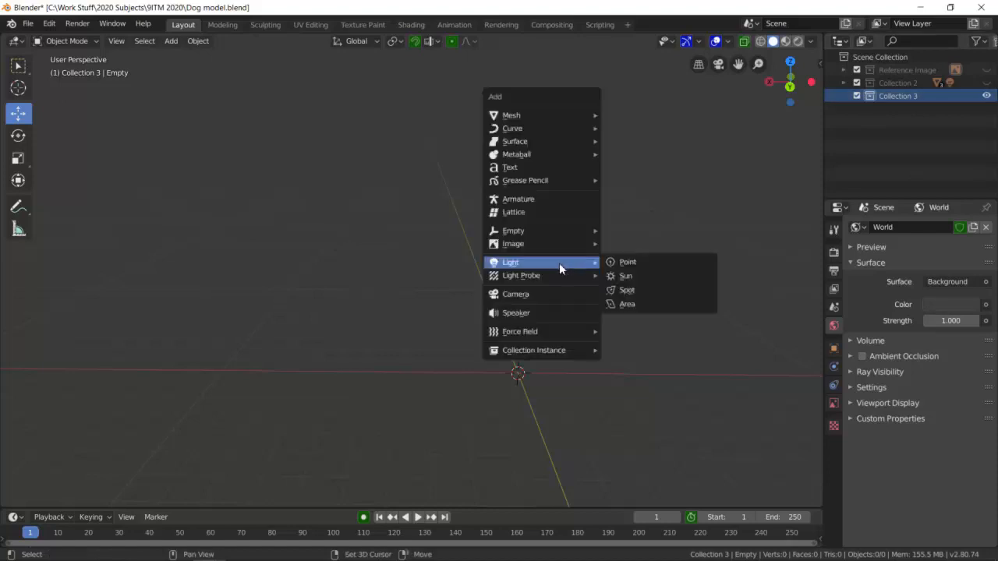
{"action": "key", "text": "shift+a"}
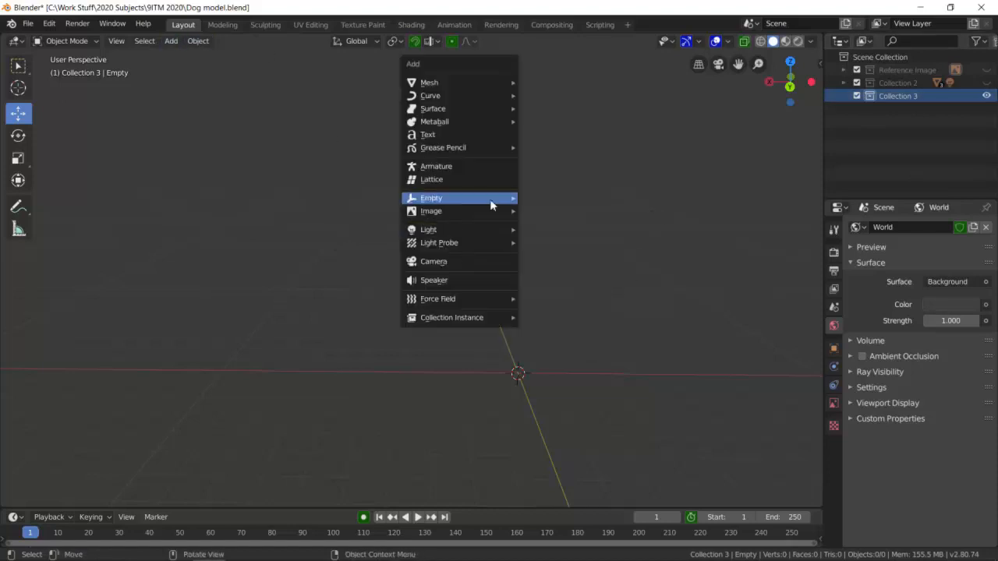
{"action": "mouse_move", "coordinate": [476, 211]}
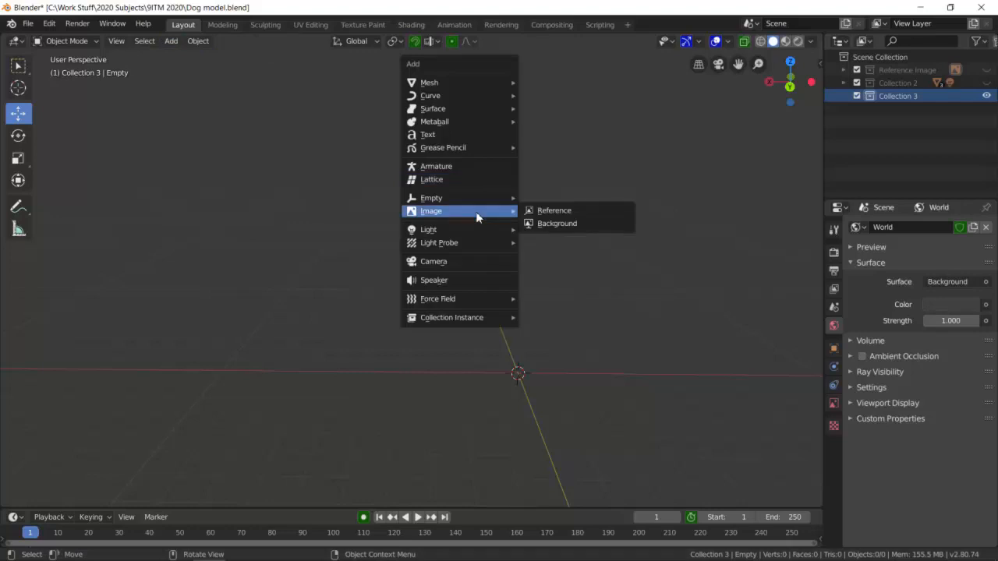
{"action": "left_click", "coordinate": [548, 224]}
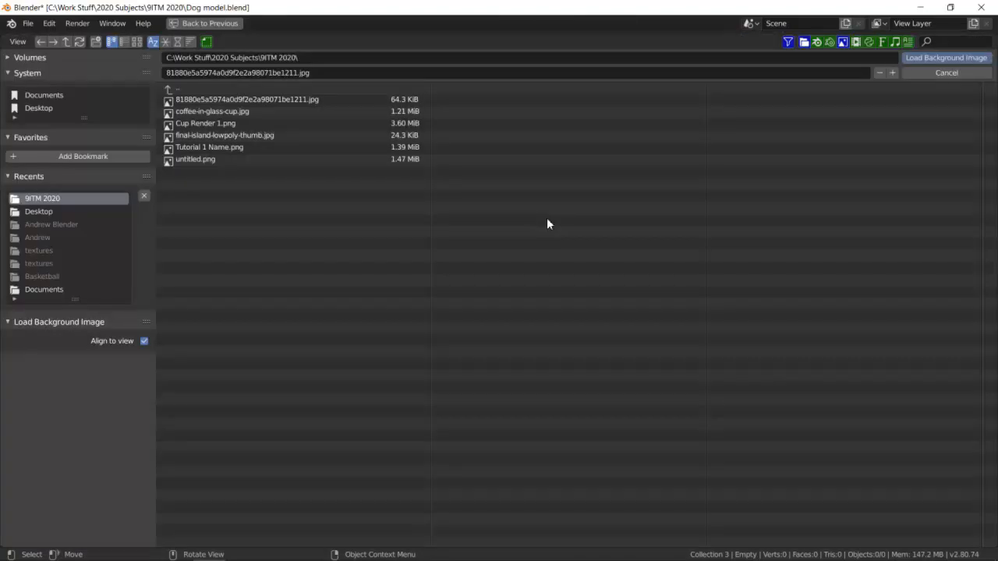
{"action": "left_click", "coordinate": [277, 99]}
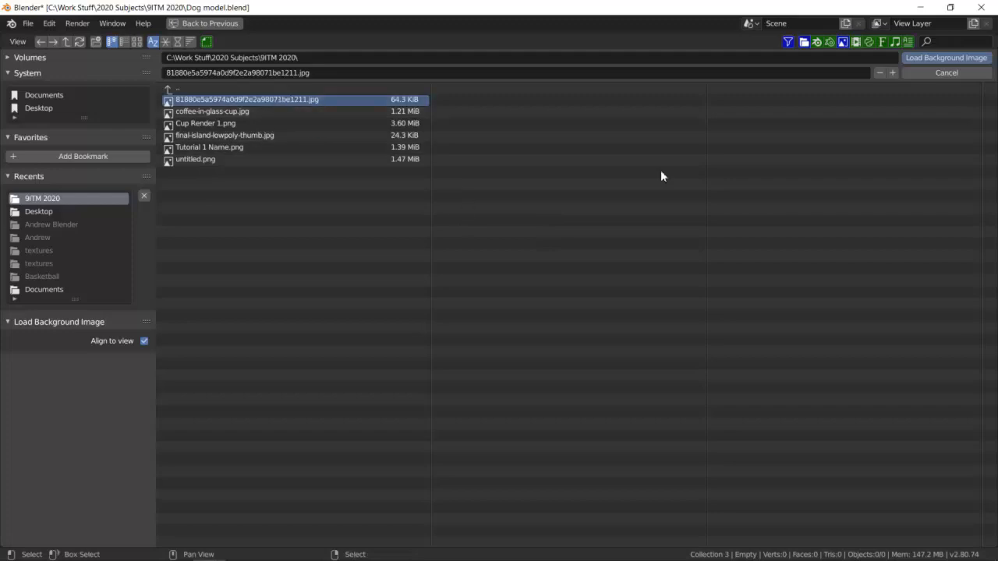
{"action": "left_click", "coordinate": [958, 58]}
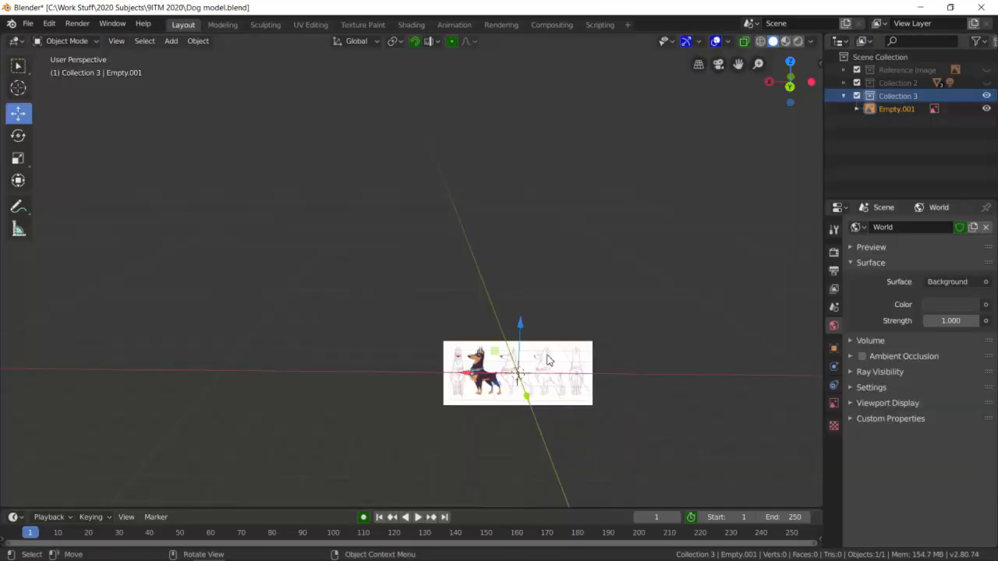
Select the imported dog image and examine its orientation relative to the axes from several angles.
{"action": "scroll", "coordinate": [589, 390], "scroll_direction": "up", "scroll_amount": 2}
{"action": "scroll", "coordinate": [589, 390], "scroll_direction": "down", "scroll_amount": 1}
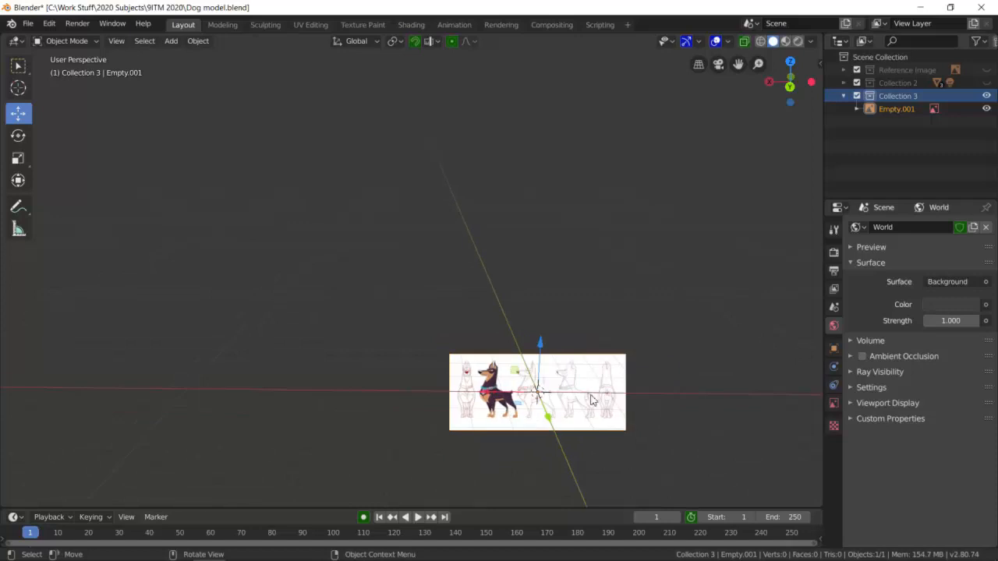
{"action": "left_click", "coordinate": [918, 107]}
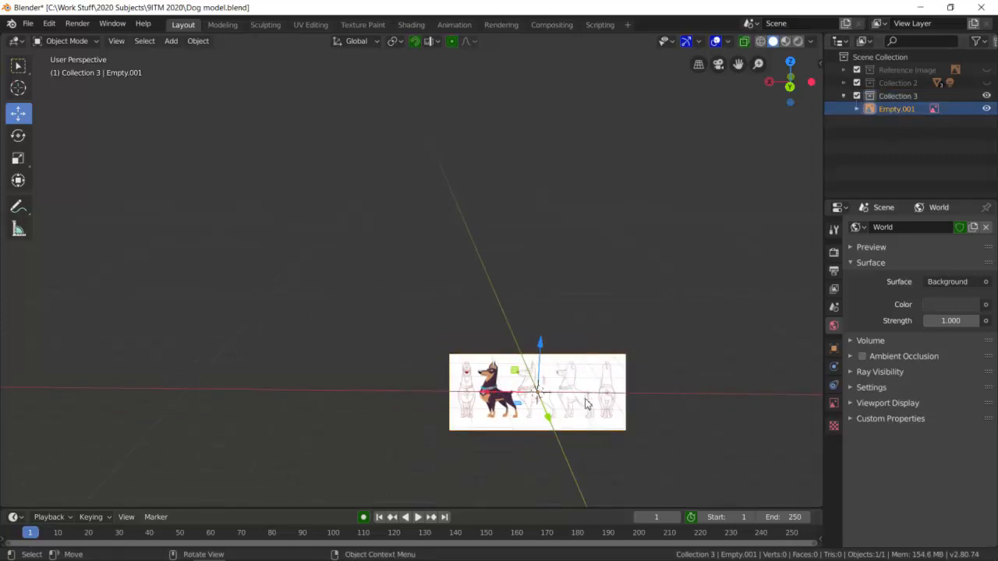
{"action": "middle_click_drag", "start_coordinate": [642, 398], "coordinate": [514, 238], "text": "shift"}
{"action": "scroll", "coordinate": [617, 233], "scroll_direction": "up", "scroll_amount": 3}
{"action": "scroll", "coordinate": [634, 213], "scroll_direction": "down", "scroll_amount": 2}
{"action": "scroll", "coordinate": [515, 239], "scroll_direction": "down", "scroll_amount": 5}
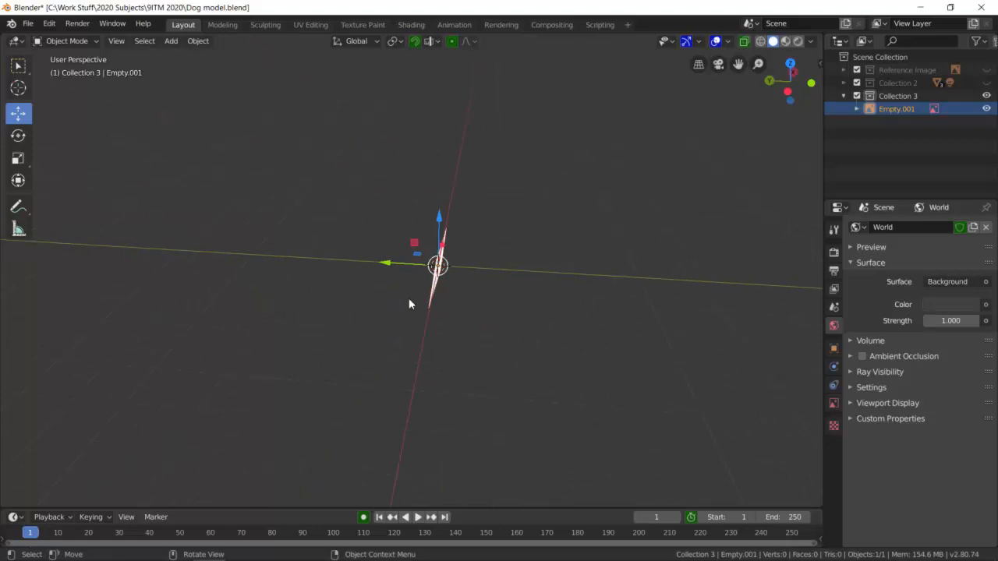
{"action": "middle_click_drag", "start_coordinate": [382, 318], "coordinate": [476, 334]}
{"action": "middle_click_drag", "start_coordinate": [441, 247], "coordinate": [542, 178]}
{"action": "scroll", "coordinate": [533, 212], "scroll_direction": "up", "scroll_amount": 1}
{"action": "scroll", "coordinate": [514, 222], "scroll_direction": "down", "scroll_amount": 1}
{"action": "scroll", "coordinate": [538, 181], "scroll_direction": "up", "scroll_amount": 2}
{"action": "middle_click_drag", "start_coordinate": [519, 226], "coordinate": [486, 305], "text": "shift"}
{"action": "scroll", "coordinate": [485, 306], "scroll_direction": "up", "scroll_amount": 1}
{"action": "middle_click_drag", "start_coordinate": [542, 276], "coordinate": [552, 275], "text": "shift"}
{"action": "middle_click_drag", "start_coordinate": [690, 284], "coordinate": [685, 293]}
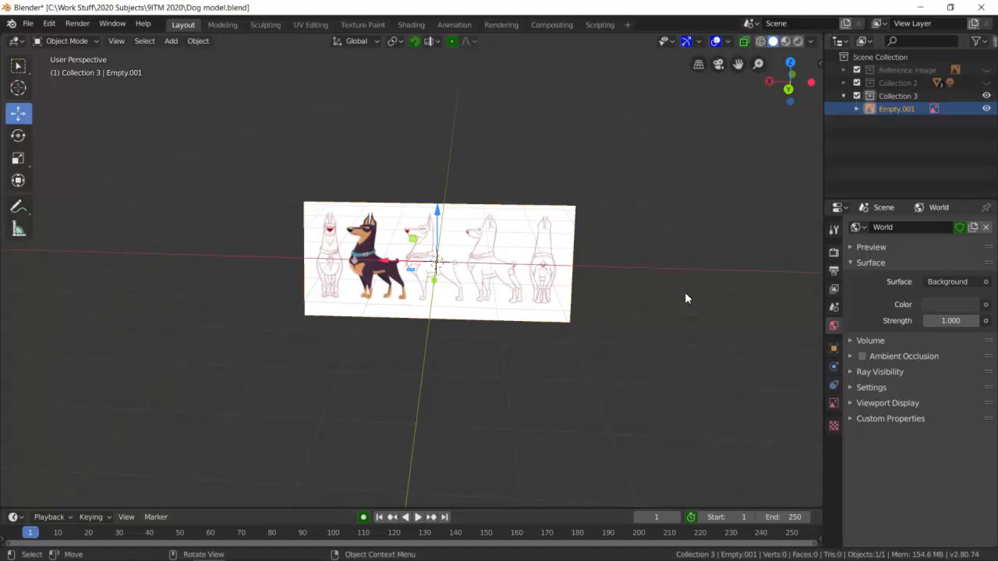
Show the dog image's transform values and set its X rotation to 90°.
{"action": "key", "text": "n"}
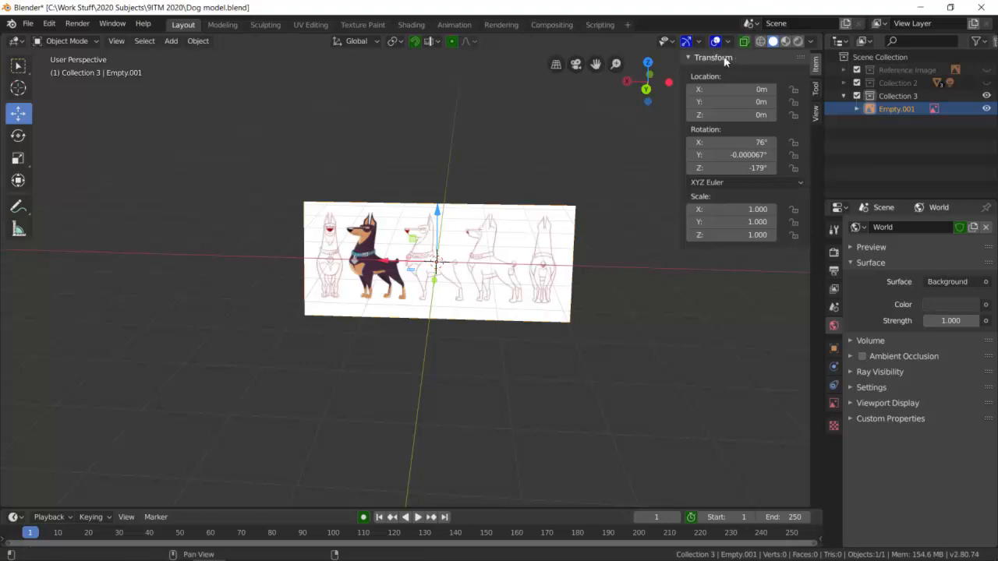
{"action": "left_click", "coordinate": [761, 144]}
{"action": "left_click", "coordinate": [761, 144]}
{"action": "left_click", "coordinate": [760, 158]}
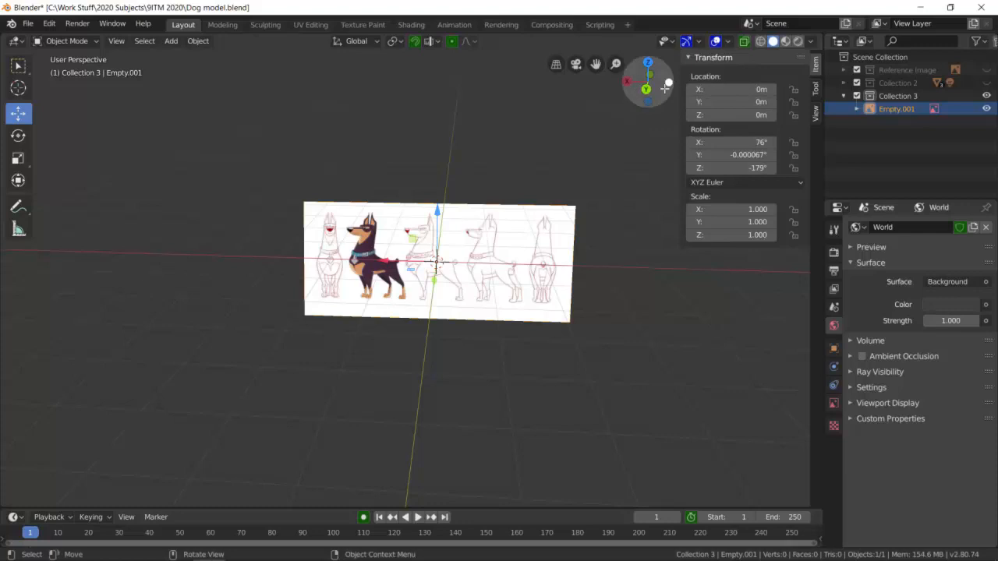
{"action": "left_click", "coordinate": [746, 145]}
{"action": "type", "text": "9"}
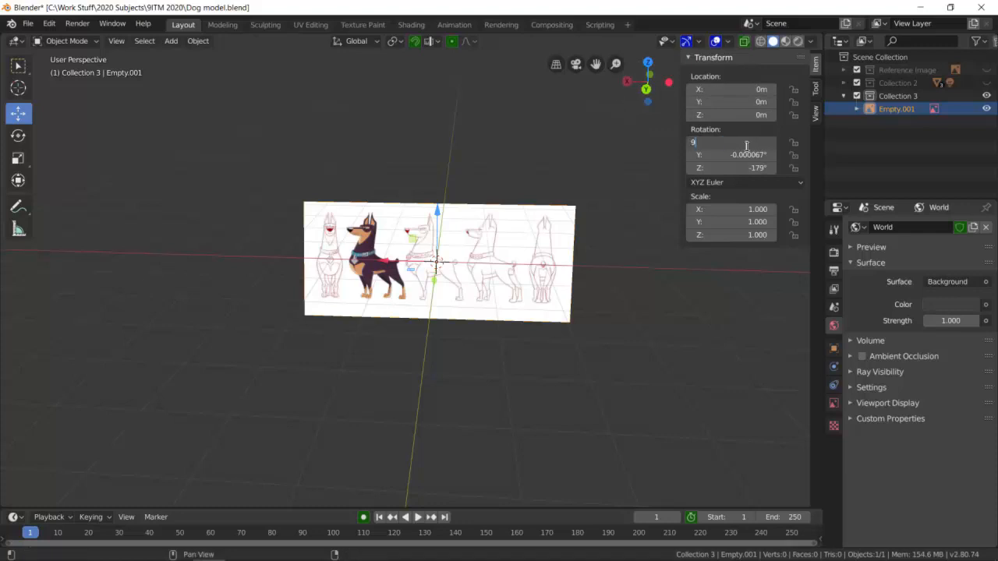
{"action": "type", "text": "0"}
{"action": "key", "text": "Return"}
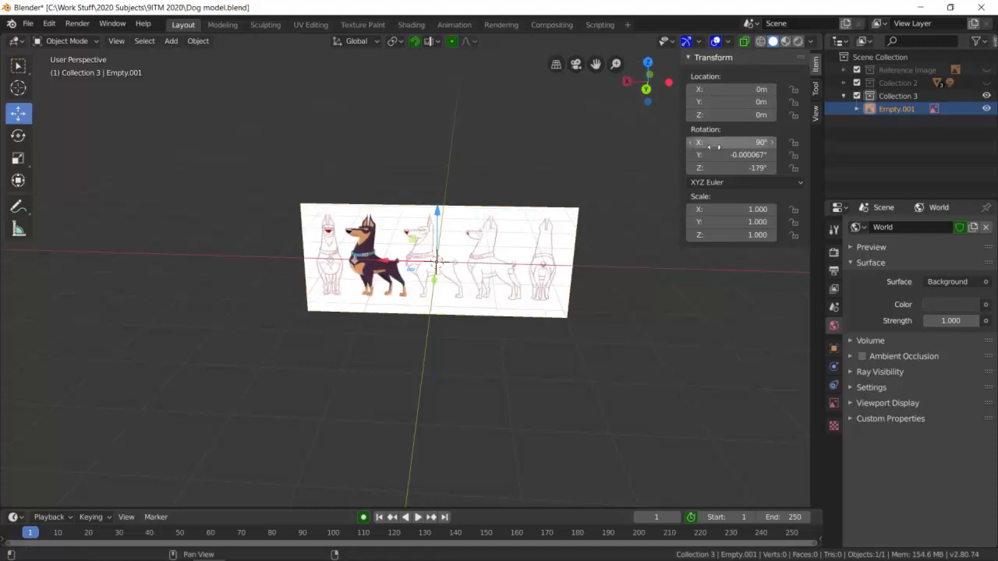
Set the dog image's Y rotation to 0° and its Z rotation to 180°.
{"action": "left_click", "coordinate": [758, 157]}
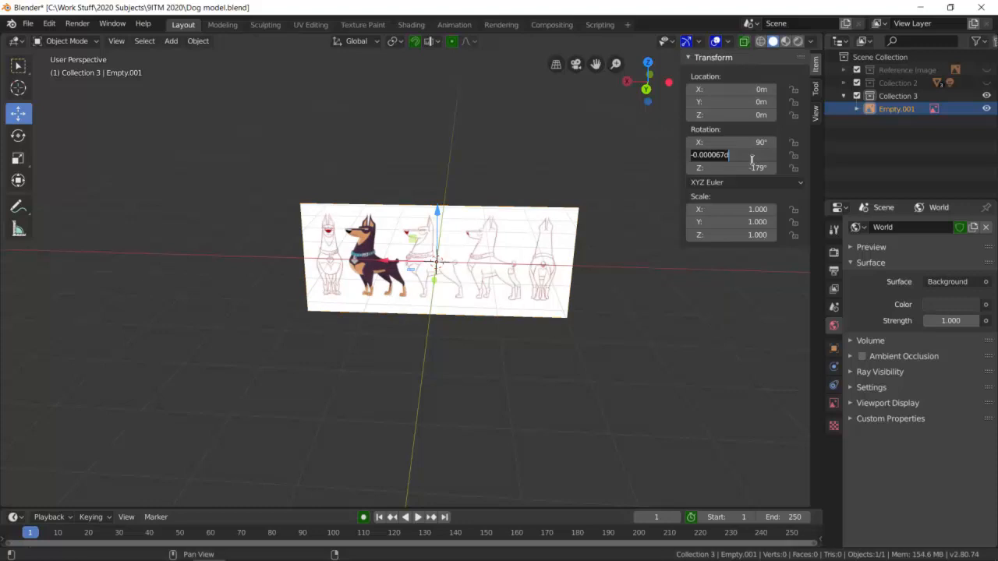
{"action": "type", "text": "0"}
{"action": "key", "text": "Return"}
{"action": "left_click", "coordinate": [761, 169]}
{"action": "type", "text": "18"}
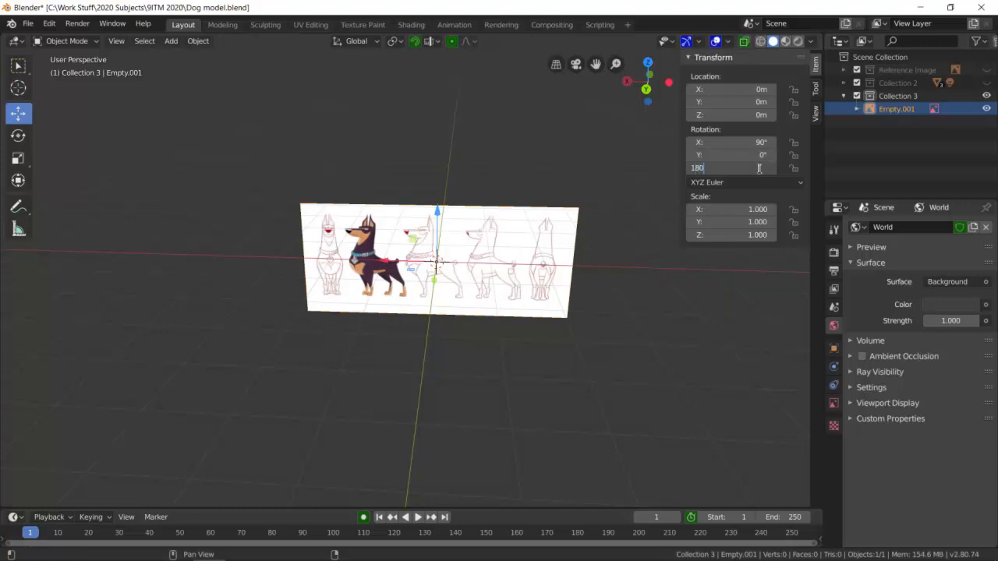
{"action": "key", "text": "Return"}
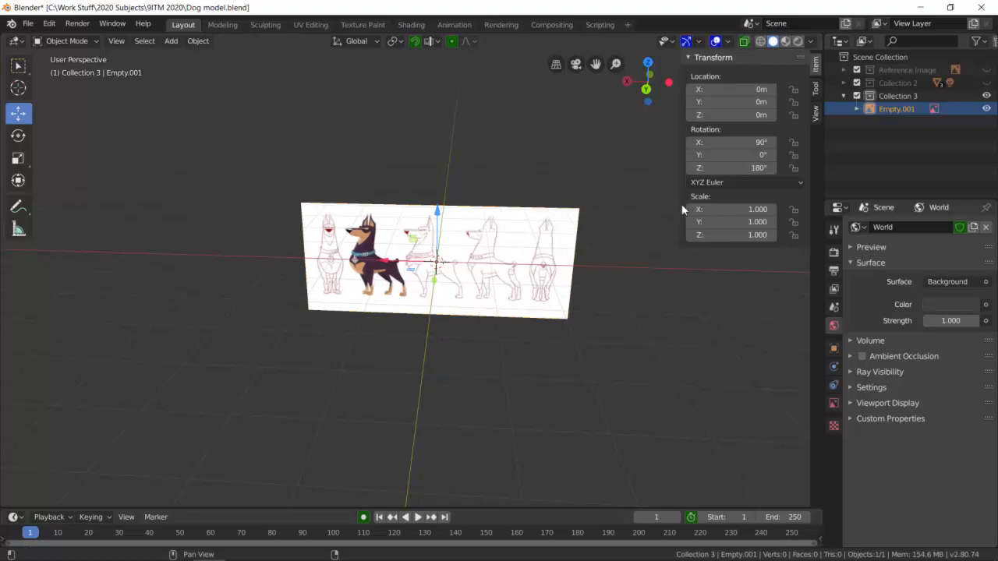
In the back orthographic view, scale the dog image up uniformly to about 1.797.
{"action": "scroll", "coordinate": [595, 240], "scroll_direction": "up", "scroll_amount": 1}
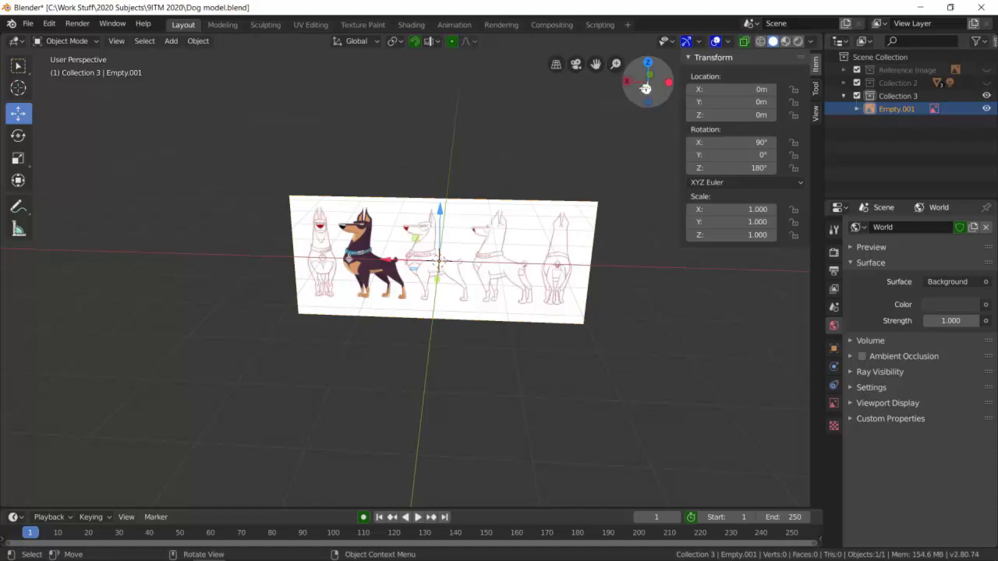
{"action": "left_click", "coordinate": [646, 88]}
{"action": "scroll", "coordinate": [575, 261], "scroll_direction": "down", "scroll_amount": 3}
{"action": "scroll", "coordinate": [553, 289], "scroll_direction": "up", "scroll_amount": 2}
{"action": "middle_click_drag", "start_coordinate": [535, 330], "coordinate": [532, 224], "text": "shift"}
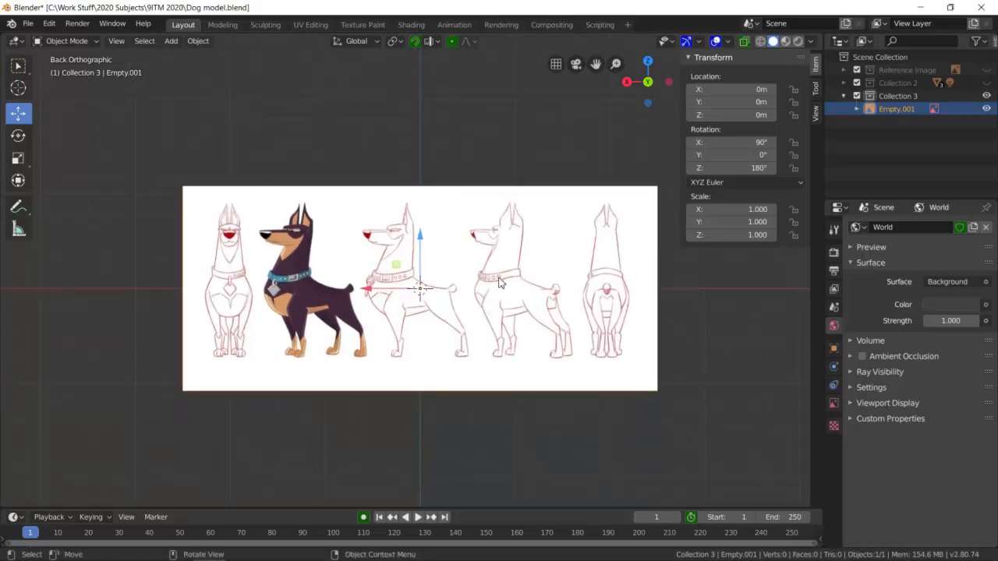
{"action": "scroll", "coordinate": [308, 244], "scroll_direction": "down", "scroll_amount": 2}
{"action": "scroll", "coordinate": [308, 244], "scroll_direction": "up", "scroll_amount": 2}
{"action": "key", "text": "s"}
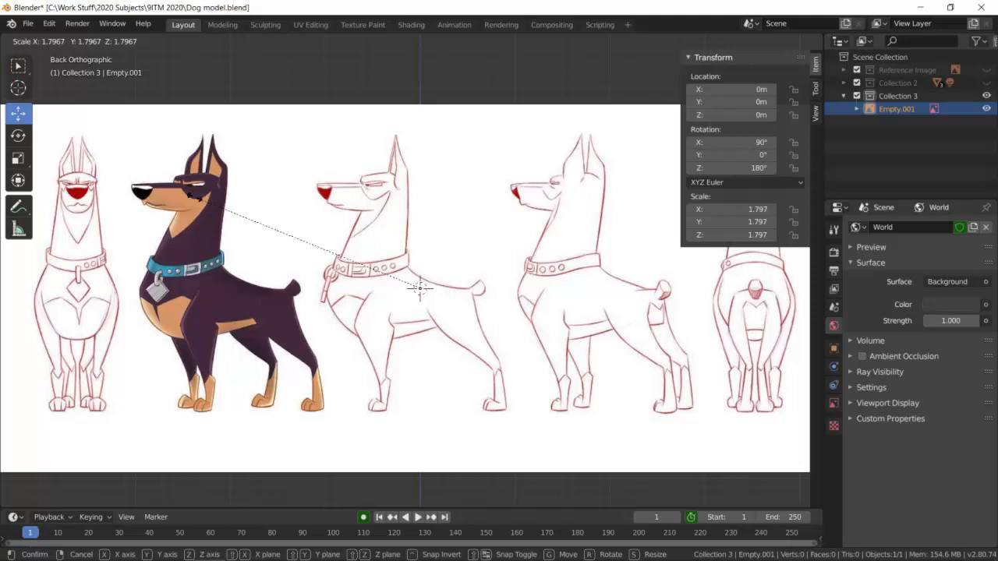
{"action": "left_click", "coordinate": [197, 195]}
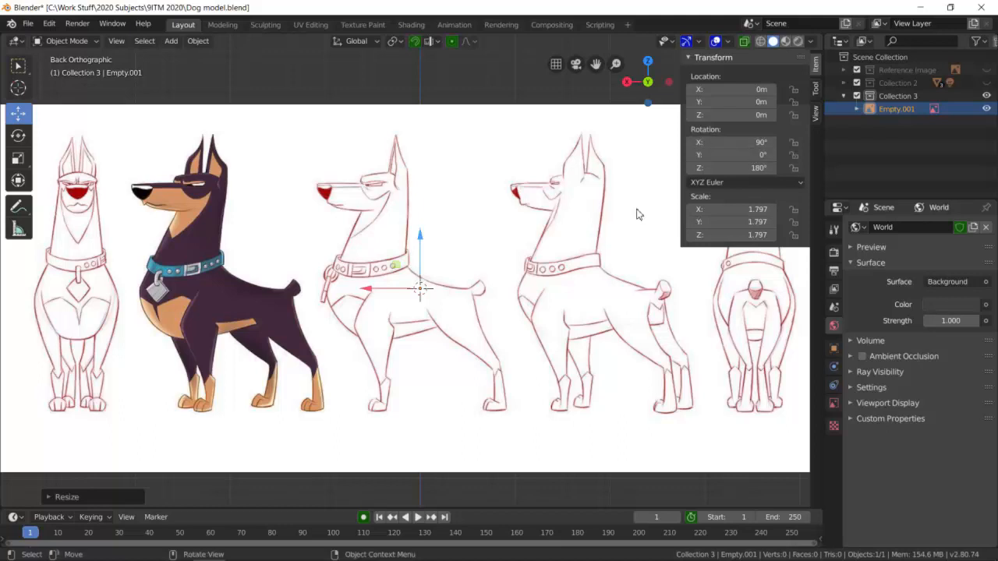
{"action": "key", "text": "ctrl+a"}
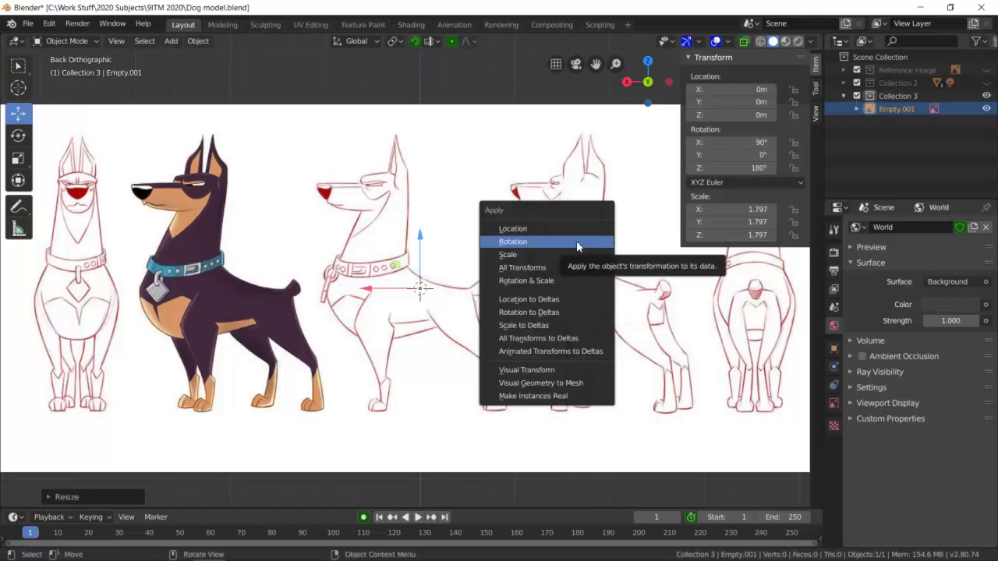
{"action": "left_click", "coordinate": [559, 281]}
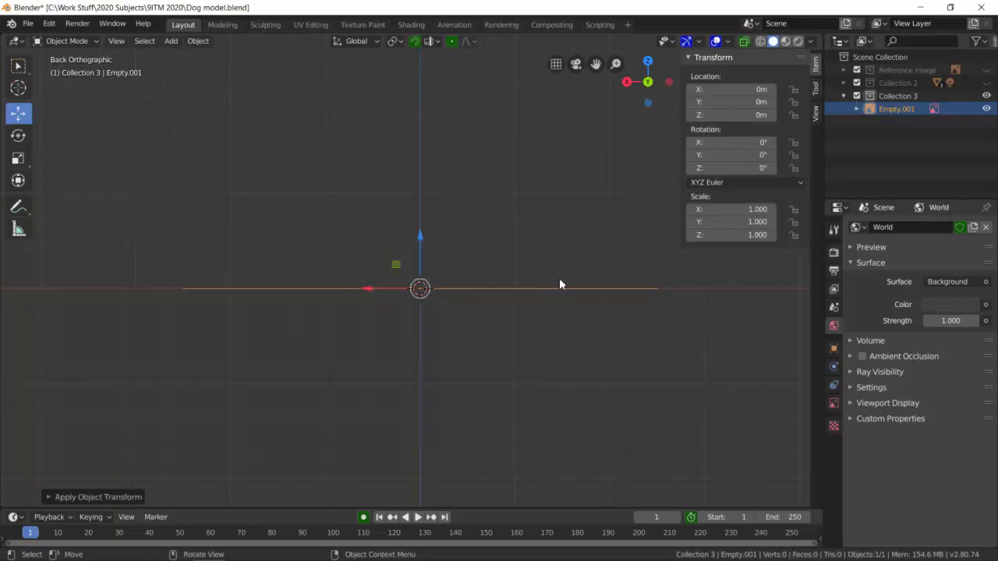
{"action": "key", "text": "ctrl+z"}
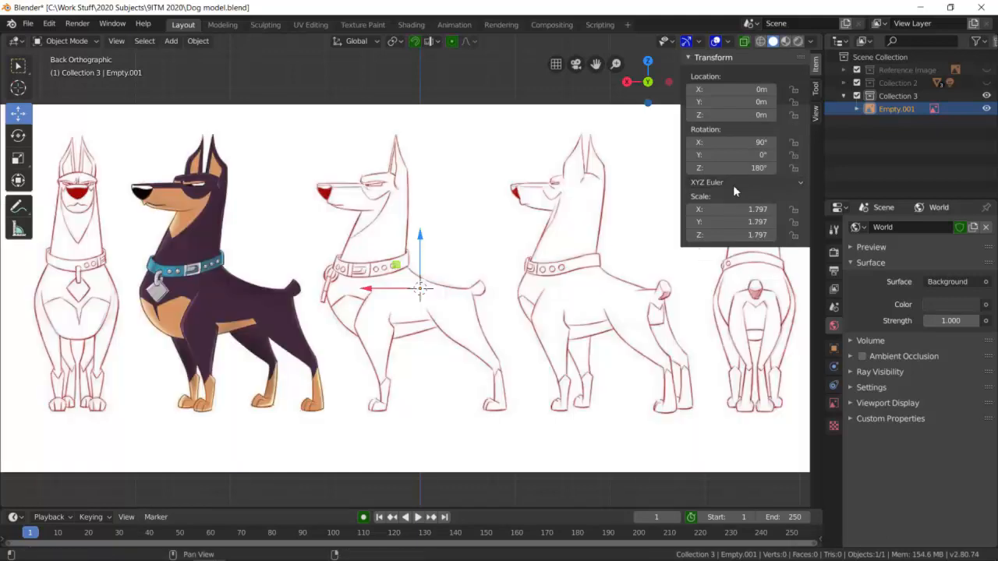
{"action": "key", "text": "ctrl+a"}
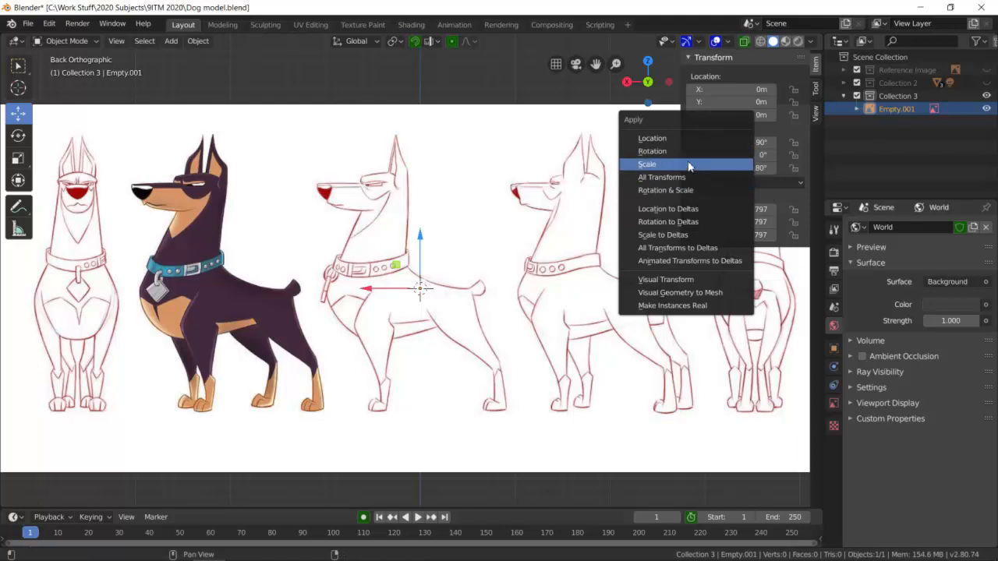
{"action": "left_click", "coordinate": [689, 152]}
{"action": "key", "text": "ctrl+z"}
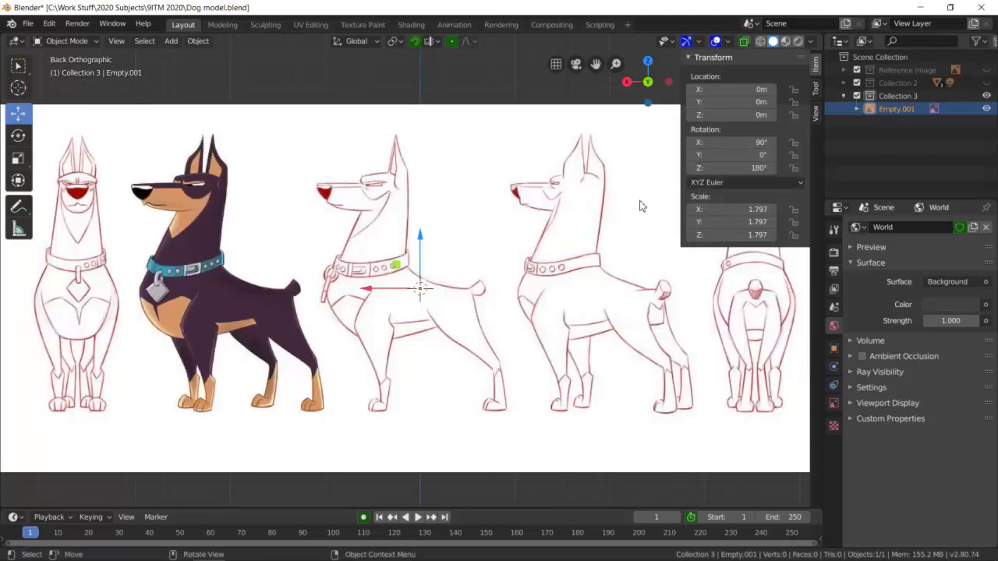
Apply only the dog image's scale, and raise the image along Z to about 1.32 m so the paws rest on the ground line.
{"action": "key", "text": "ctrl+a"}
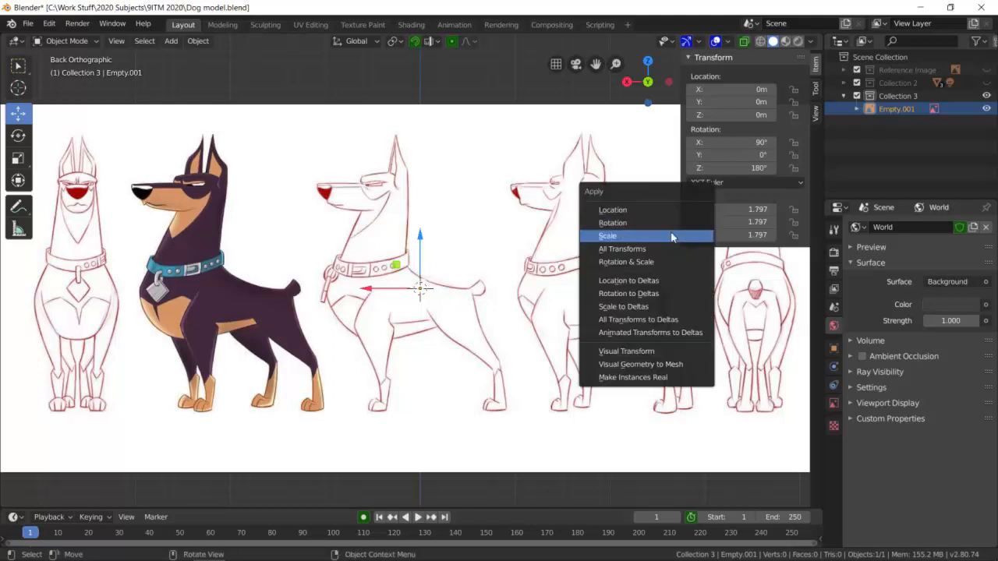
{"action": "left_click", "coordinate": [672, 235]}
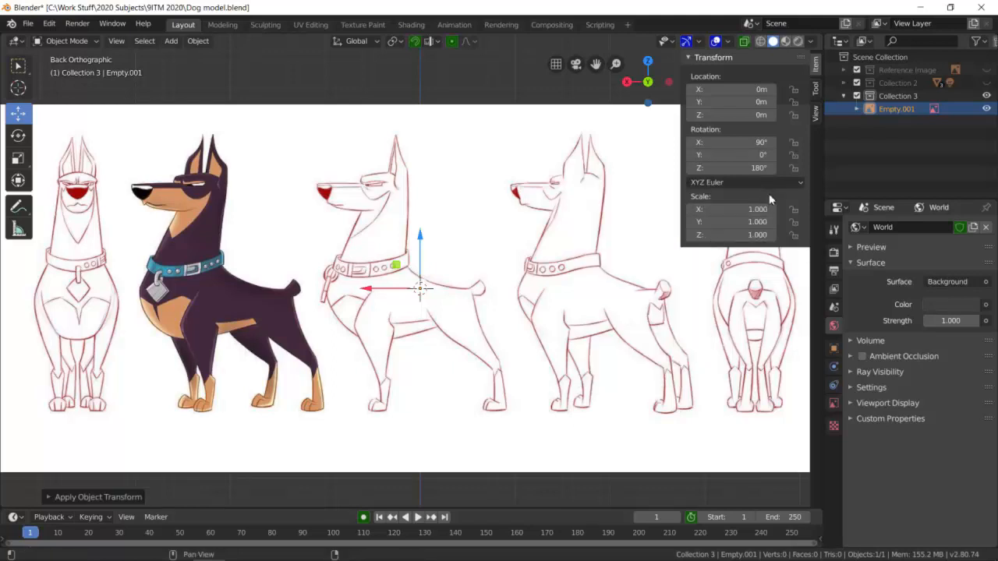
{"action": "scroll", "coordinate": [597, 190], "scroll_direction": "down", "scroll_amount": 5}
{"action": "middle_click_drag", "start_coordinate": [593, 191], "coordinate": [530, 234]}
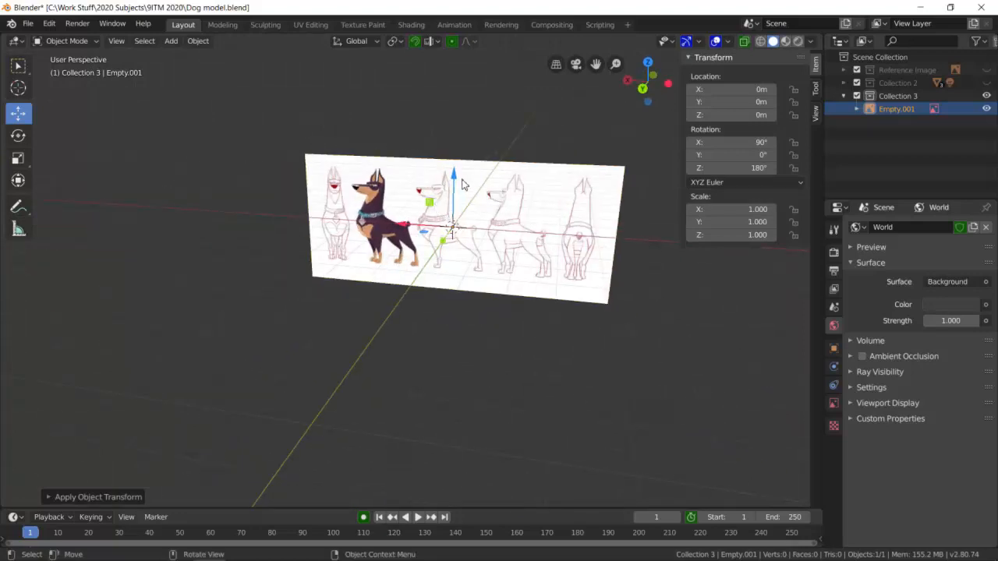
{"action": "left_click_drag", "start_coordinate": [464, 186], "coordinate": [462, 120]}
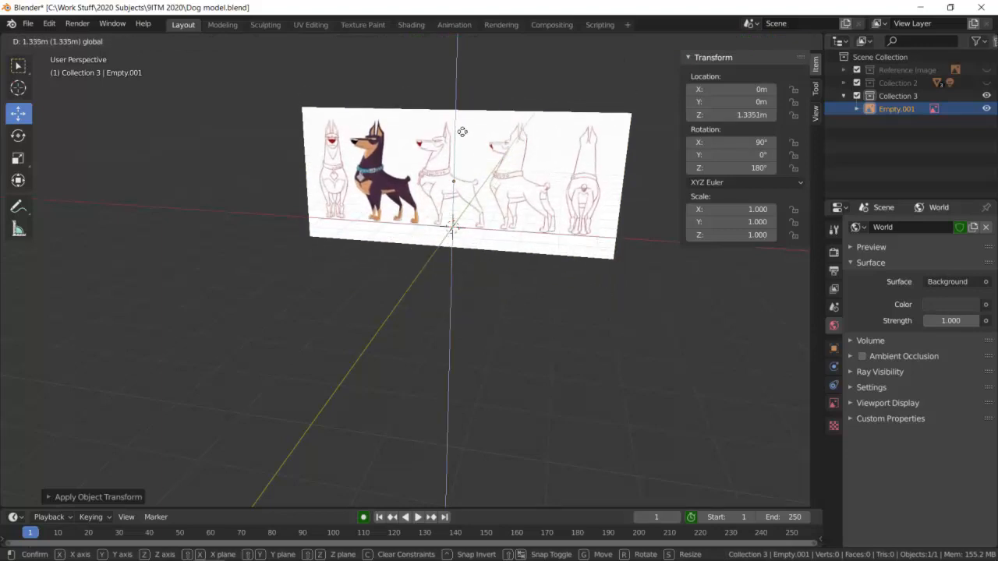
{"action": "left_click", "coordinate": [464, 148]}
{"action": "middle_click_drag", "start_coordinate": [465, 230], "coordinate": [479, 216]}
{"action": "scroll", "coordinate": [437, 237], "scroll_direction": "up", "scroll_amount": 3}
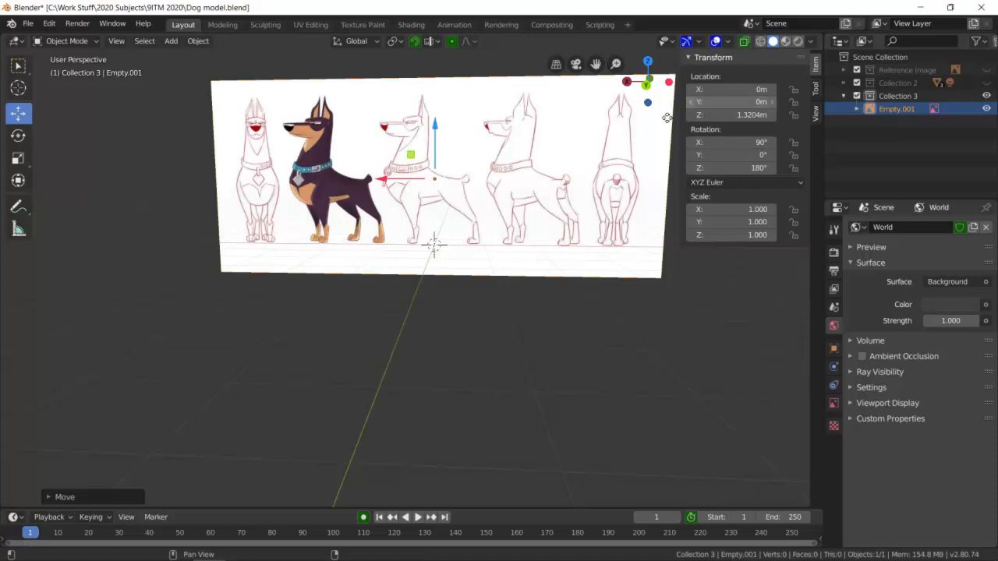
In the back orthographic view, add a mesh plane at the world origin.
{"action": "left_click", "coordinate": [648, 84]}
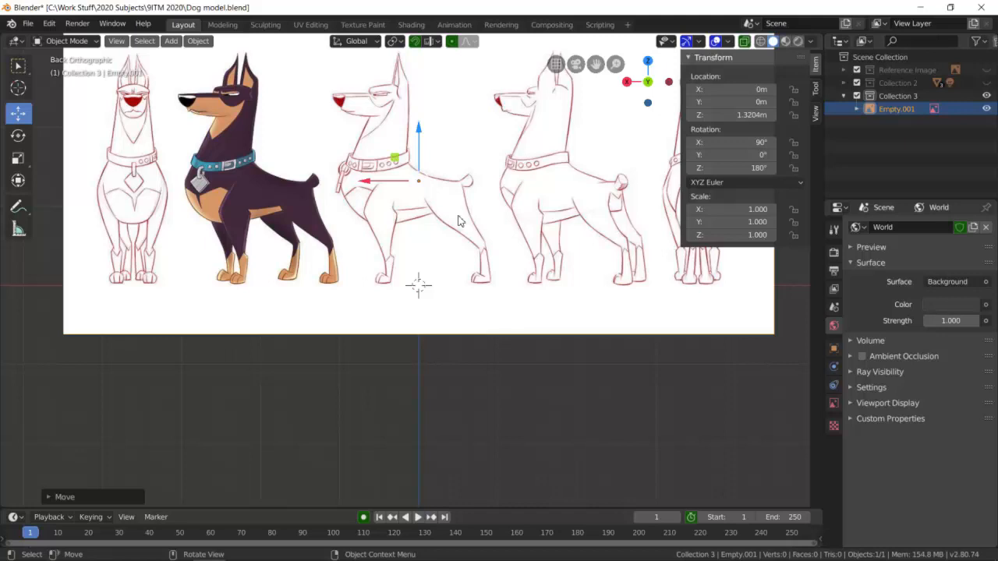
{"action": "key", "text": "shift+a"}
{"action": "mouse_move", "coordinate": [432, 90]}
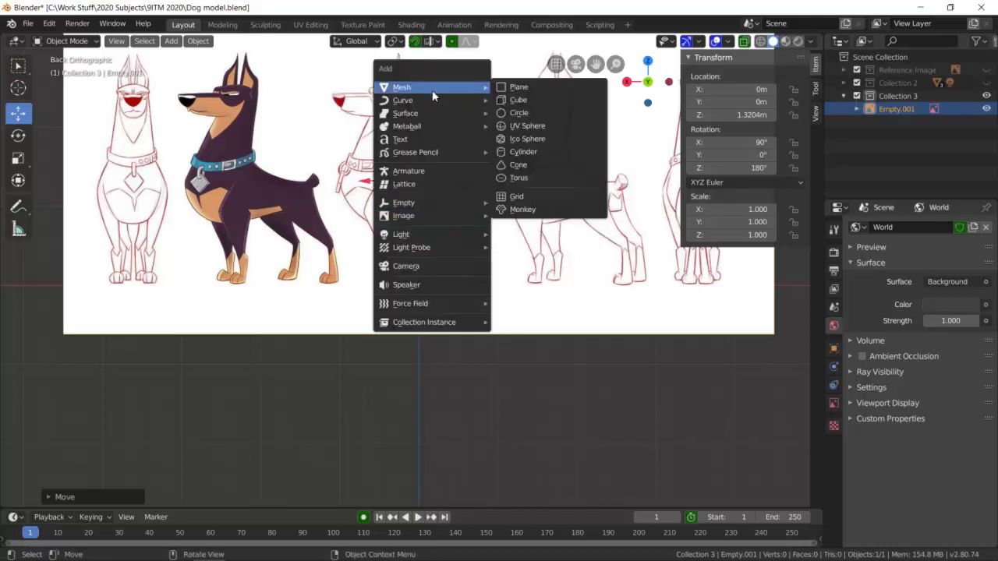
{"action": "left_click", "coordinate": [515, 87]}
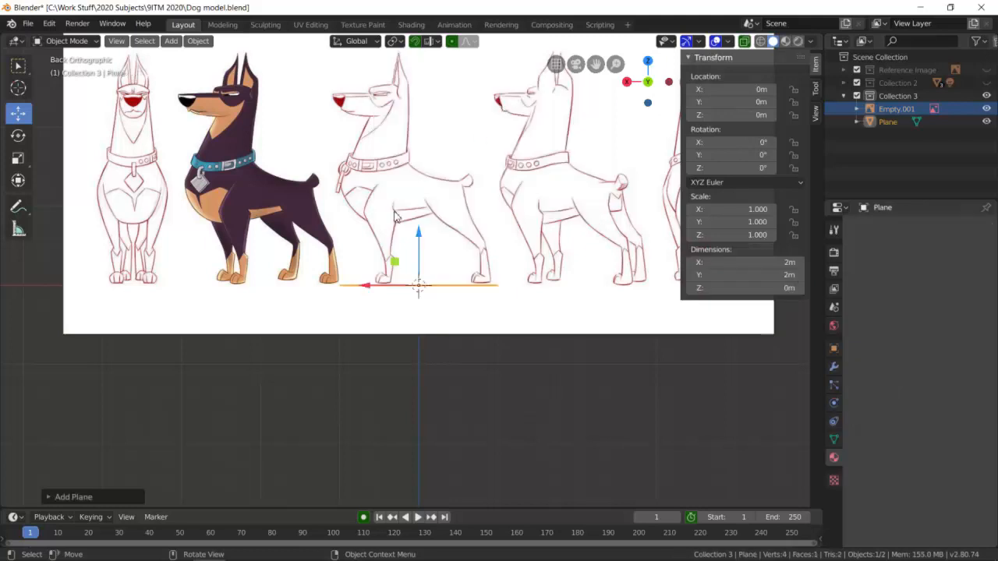
{"action": "left_click", "coordinate": [176, 42]}
{"action": "mouse_move", "coordinate": [259, 61]}
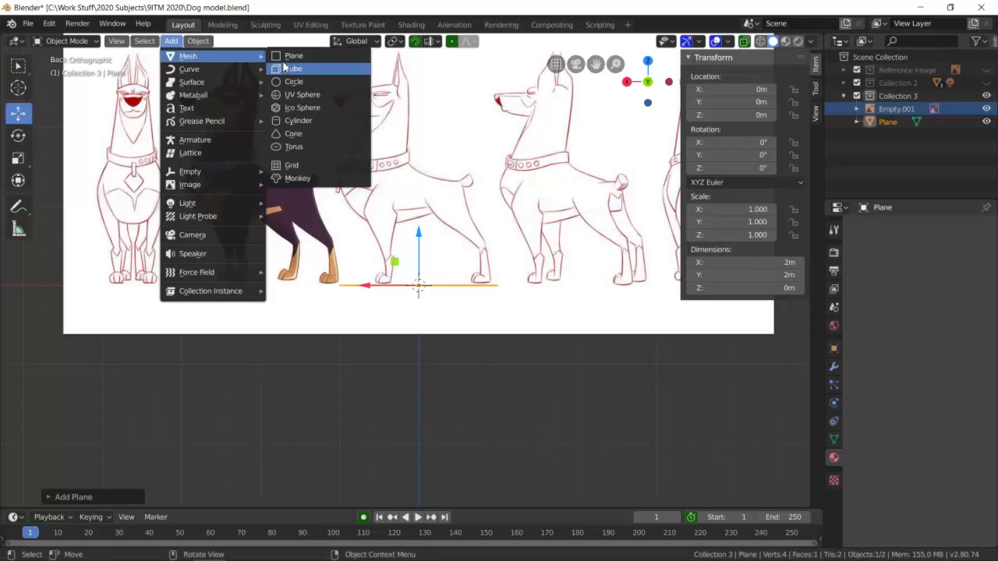
Stand the new plane upright by setting its X rotation to 90°.
{"action": "middle_click_drag", "start_coordinate": [568, 367], "coordinate": [551, 418]}
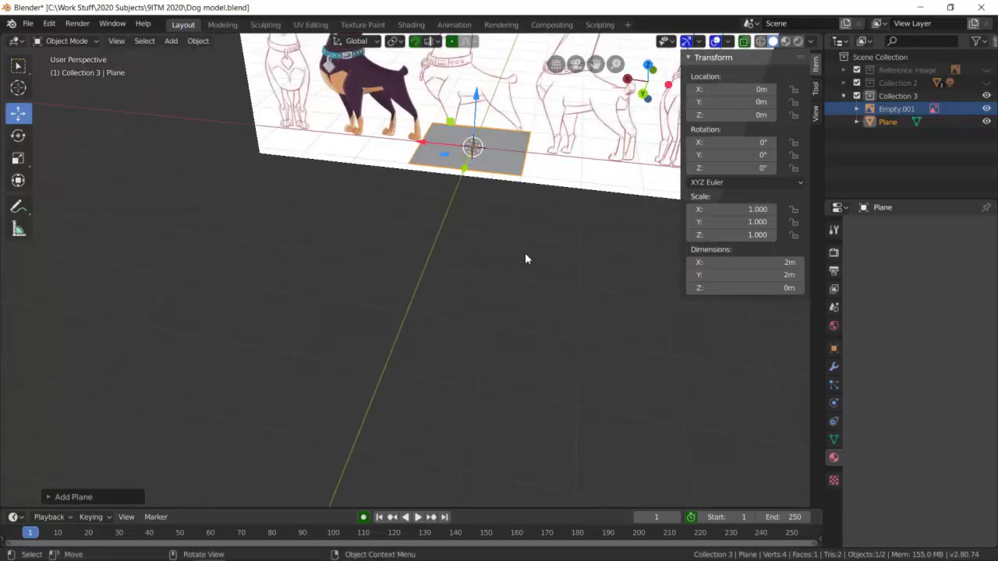
{"action": "left_click", "coordinate": [499, 166]}
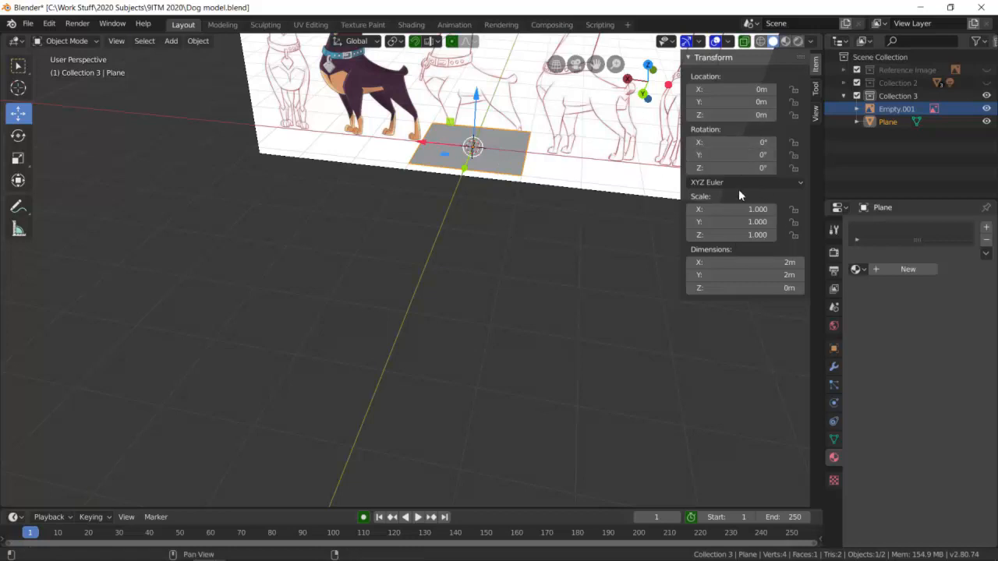
{"action": "left_click", "coordinate": [762, 144]}
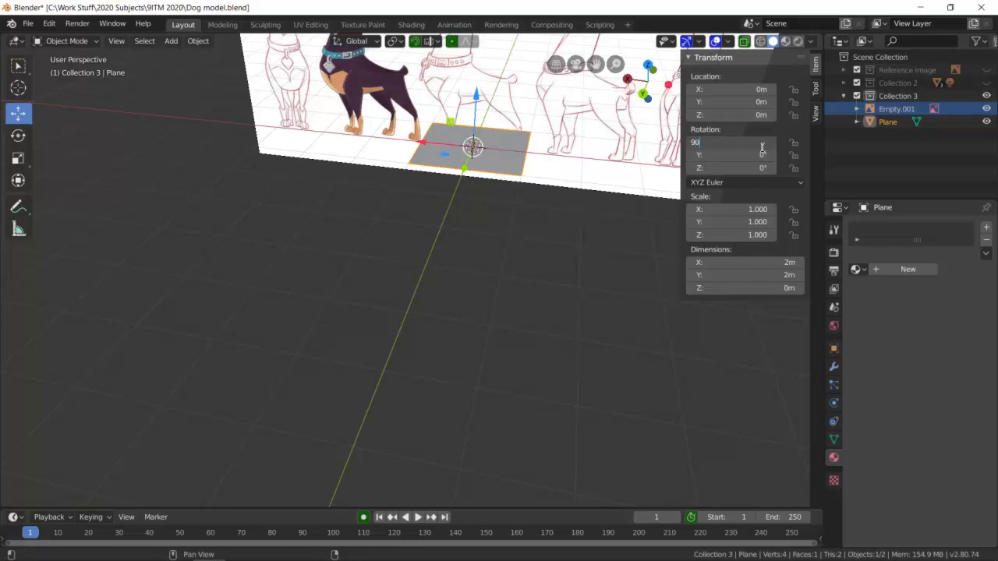
{"action": "key", "text": "Return"}
{"action": "scroll", "coordinate": [516, 155], "scroll_direction": "up", "scroll_amount": 2}
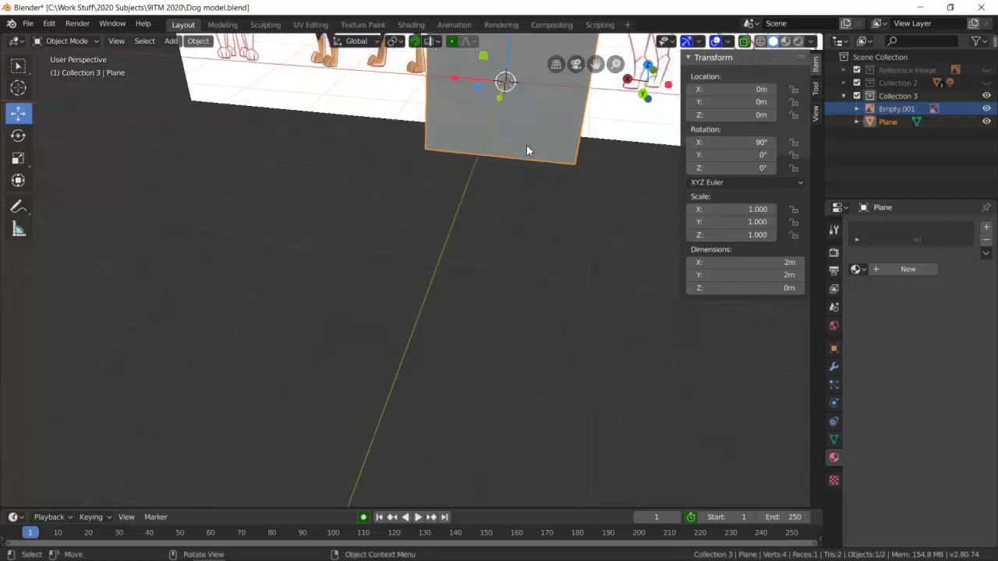
{"action": "scroll", "coordinate": [583, 145], "scroll_direction": "down", "scroll_amount": 1}
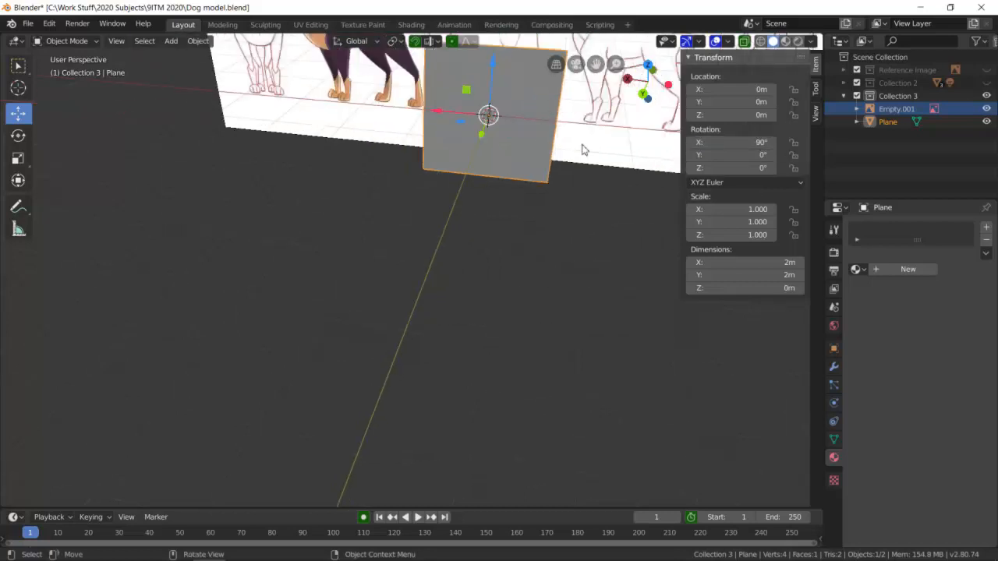
In the back orthographic view, raise the plane to about 1.06 m on Z and scale it down uniformly to about 0.326.
{"action": "left_click", "coordinate": [643, 92]}
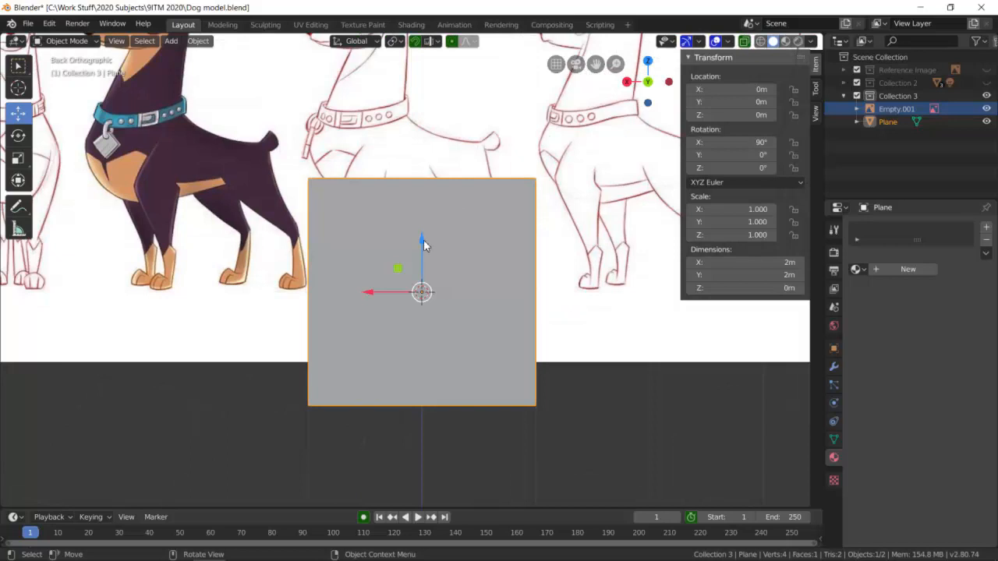
{"action": "left_click_drag", "start_coordinate": [424, 247], "coordinate": [417, 123]}
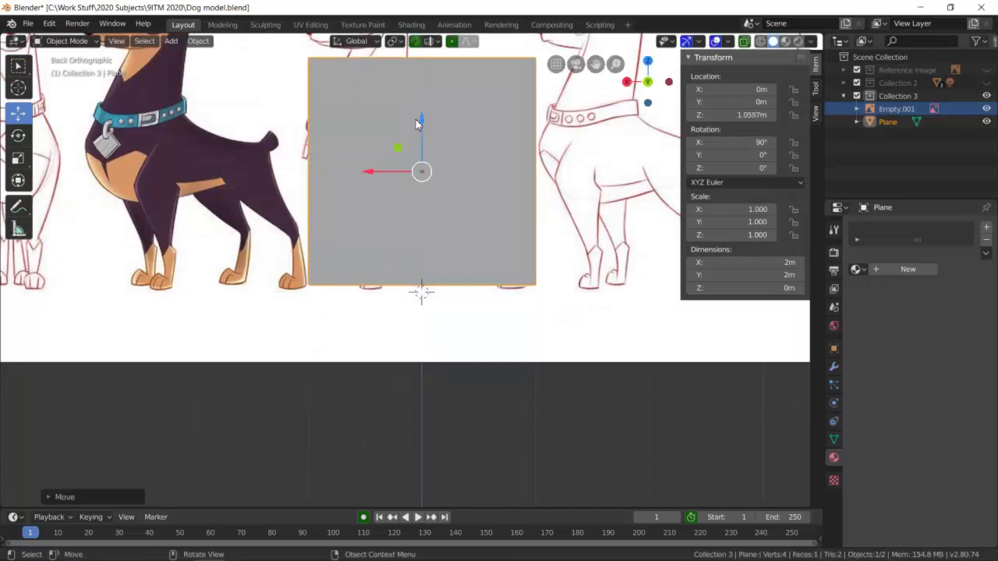
{"action": "key", "text": "s"}
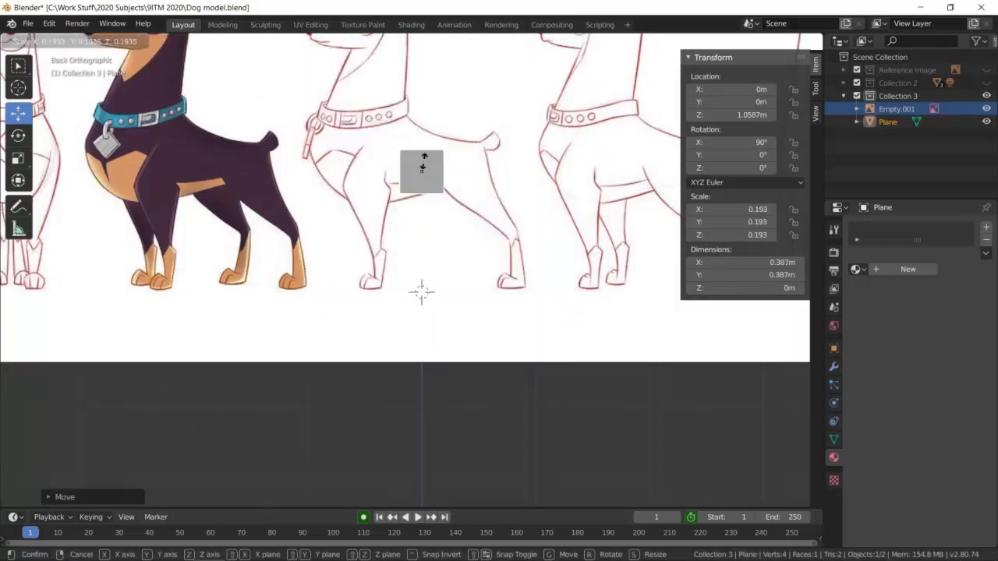
{"action": "left_click", "coordinate": [419, 159]}
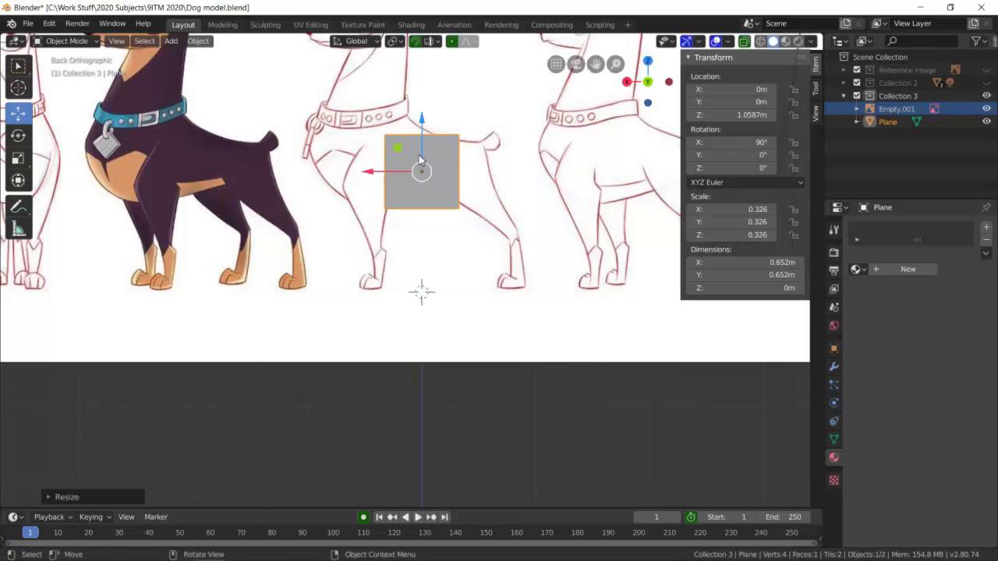
Scale the plane down to about 0.208 and place it over the middle dog's rump at about X -0.347 m, Z 1.127 m.
{"action": "key", "text": "g"}
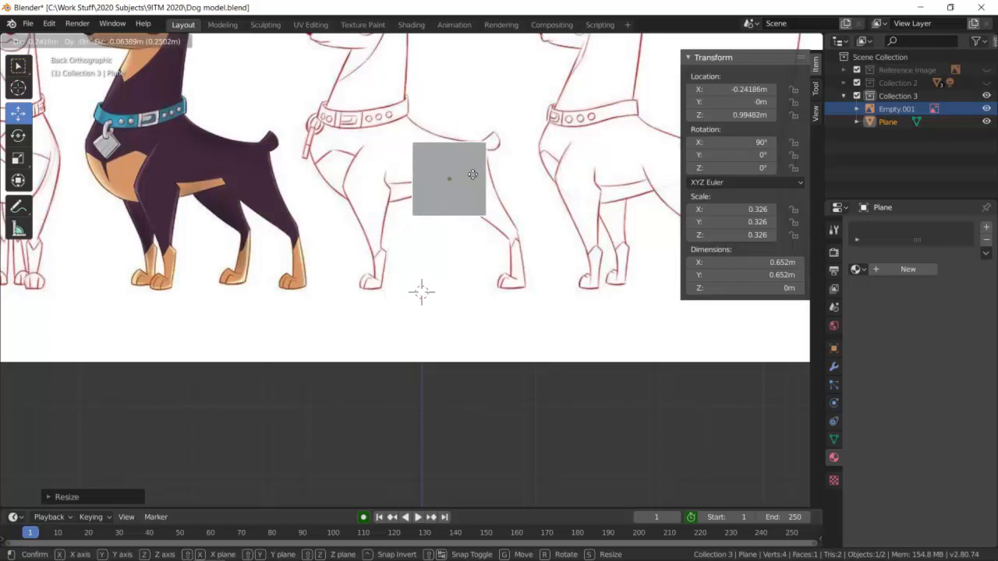
{"action": "left_click", "coordinate": [458, 182]}
{"action": "key", "text": "s"}
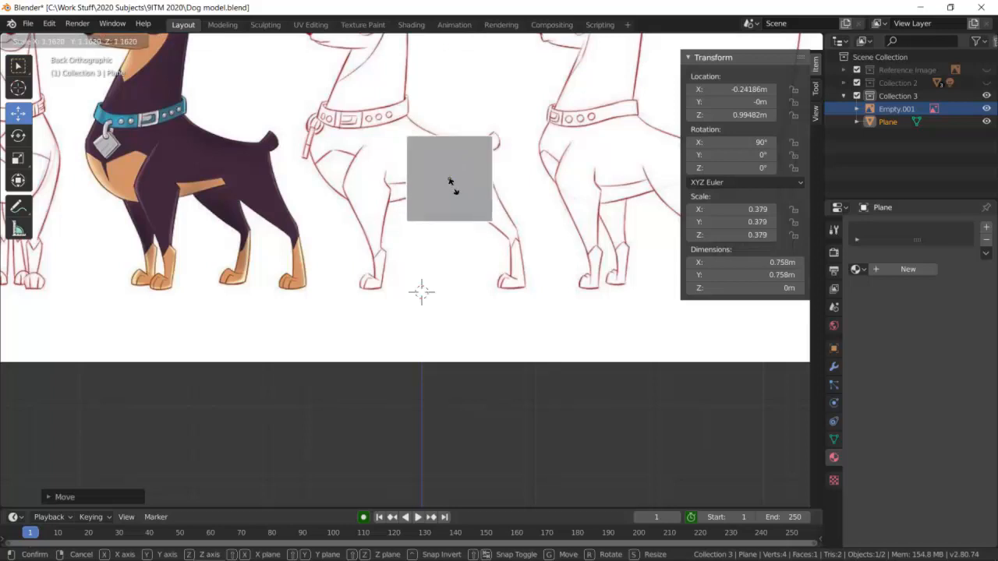
{"action": "left_click", "coordinate": [450, 182]}
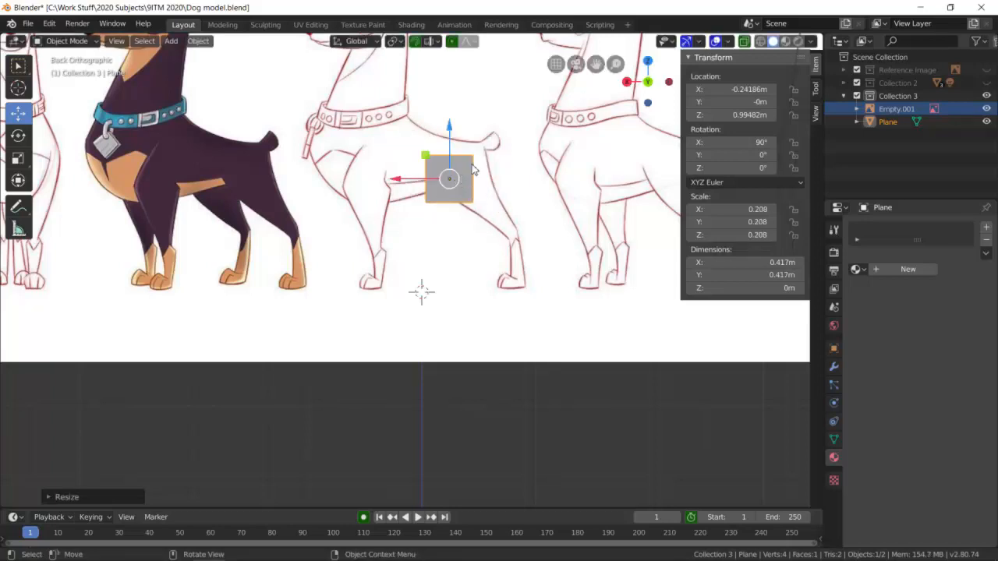
{"action": "key", "text": "g"}
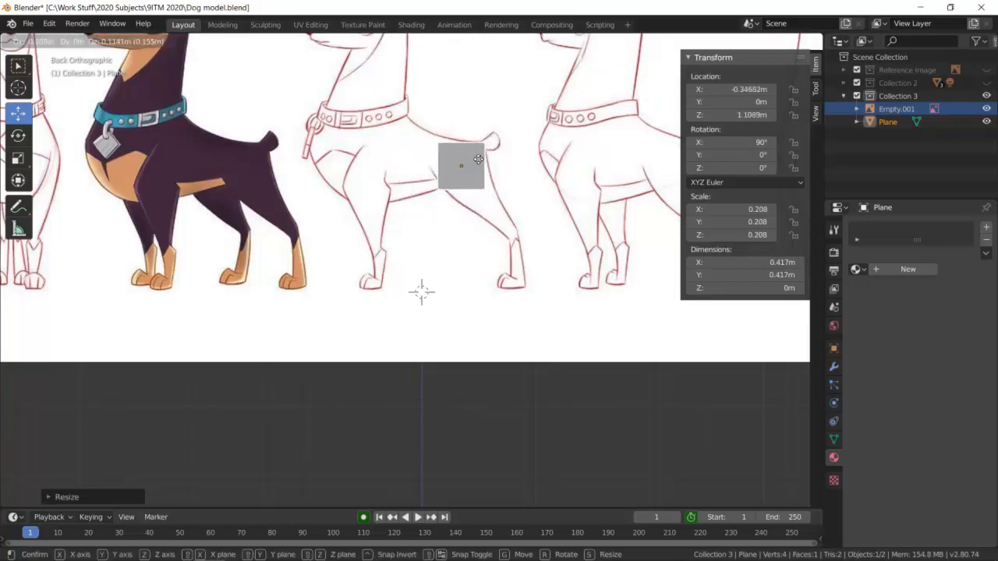
{"action": "left_click", "coordinate": [480, 163]}
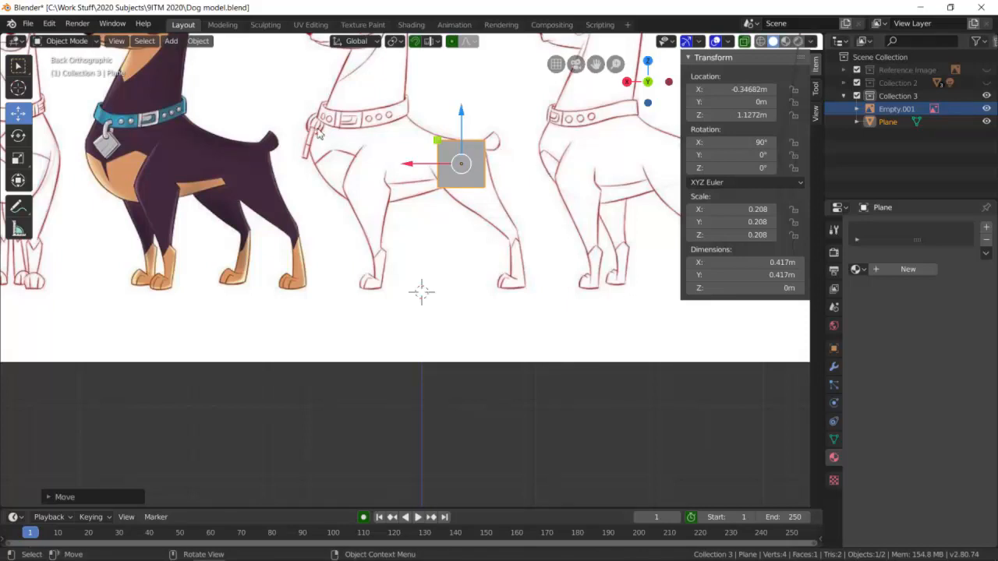
Show the viewport in wireframe shading with X-ray enabled so the dog drawing can be seen through the plane.
{"action": "left_click", "coordinate": [743, 43]}
{"action": "left_click", "coordinate": [744, 43]}
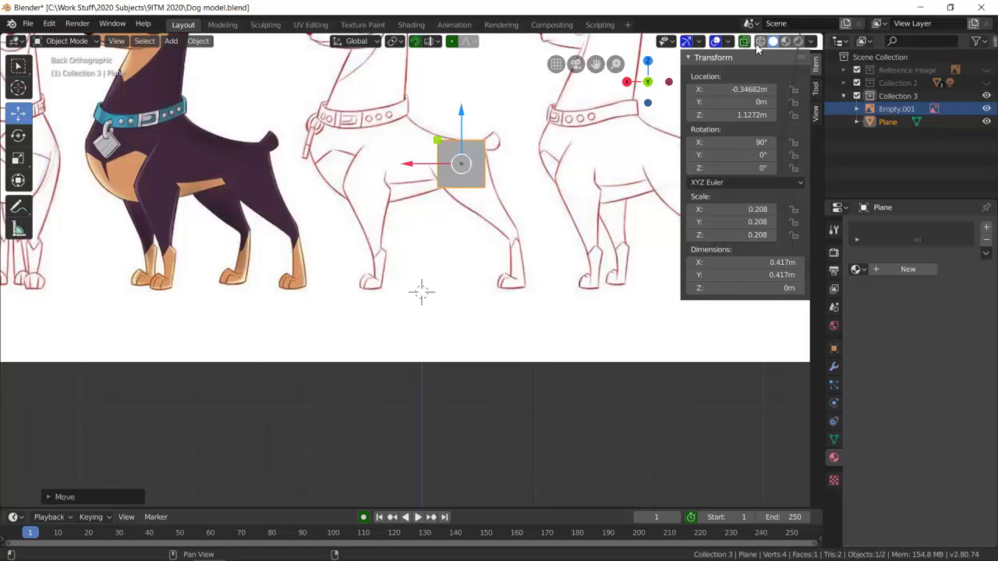
{"action": "scroll", "coordinate": [544, 126], "scroll_direction": "up", "scroll_amount": 1}
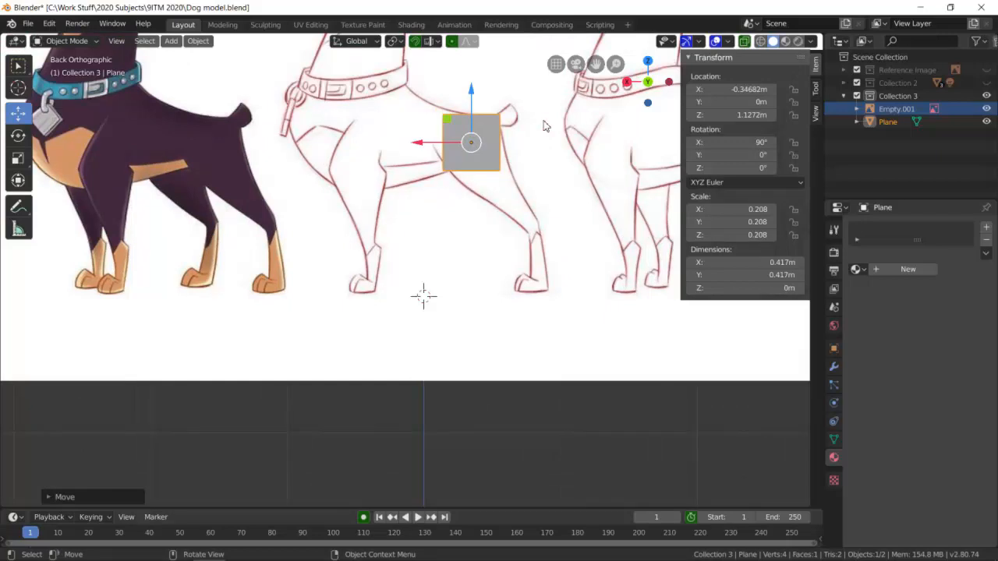
{"action": "scroll", "coordinate": [544, 126], "scroll_direction": "up", "scroll_amount": 4}
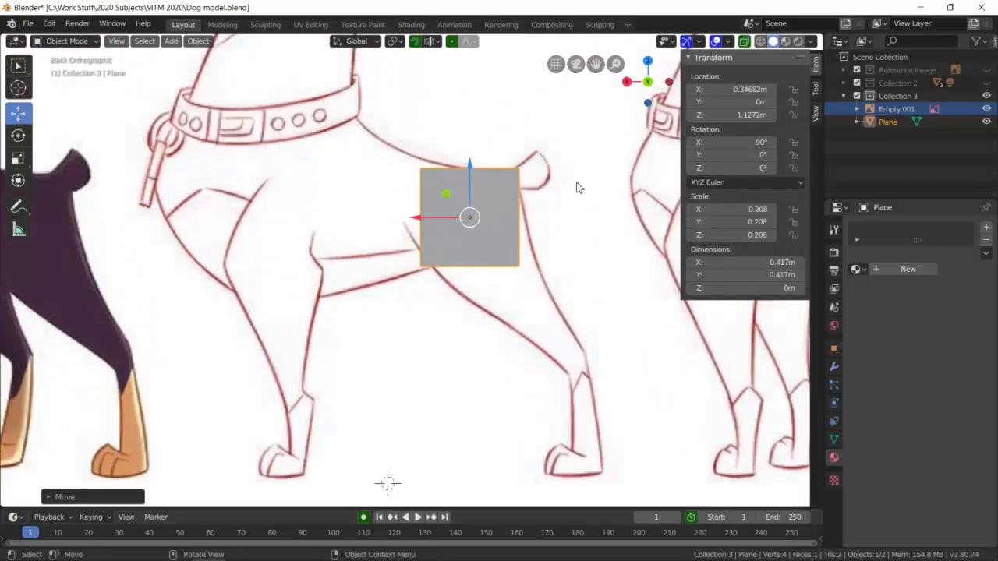
{"action": "left_click", "coordinate": [761, 42]}
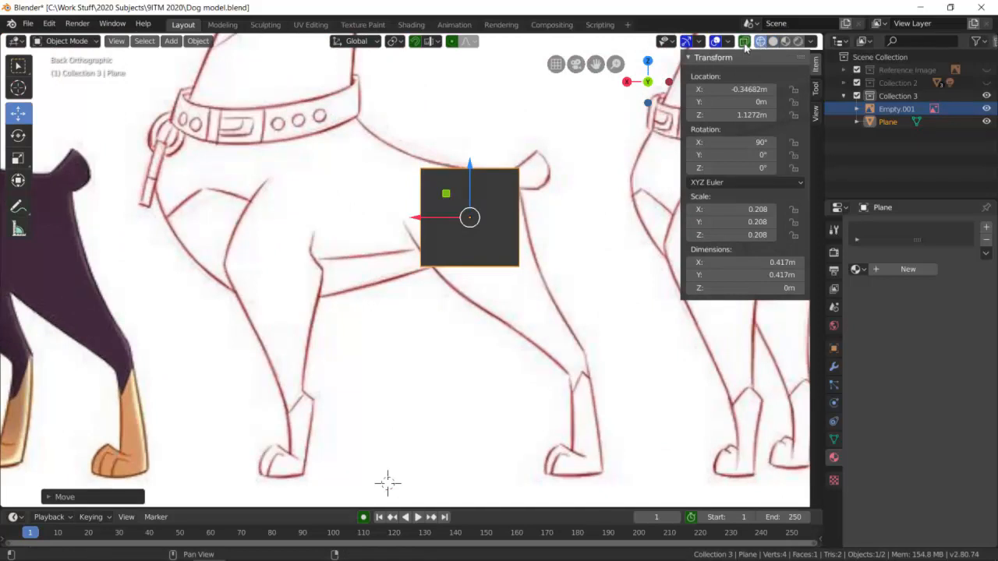
{"action": "left_click", "coordinate": [745, 44]}
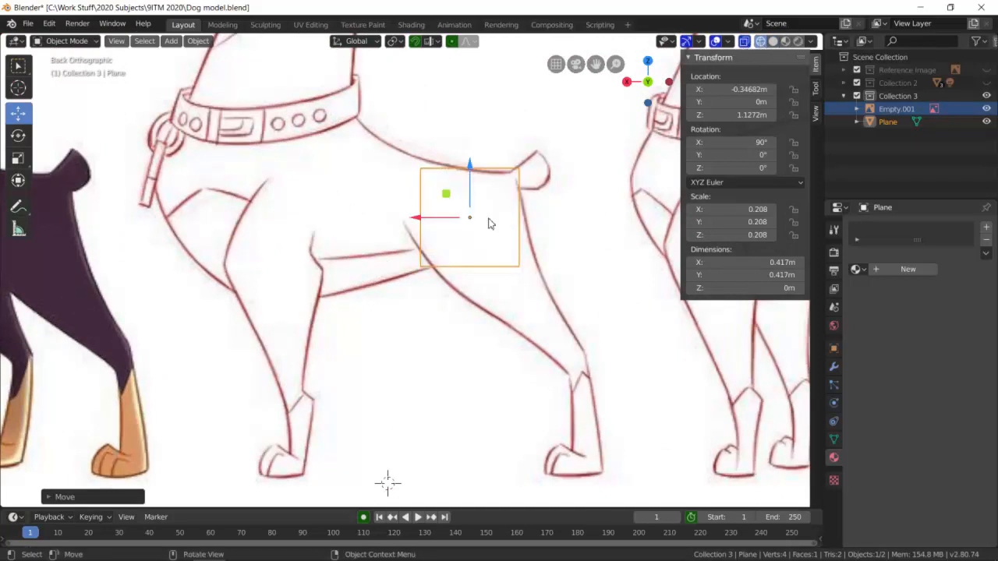
Return to the back orthographic view and put the plane in Edit Mode with nothing selected.
{"action": "middle_click_drag", "start_coordinate": [544, 173], "coordinate": [530, 191]}
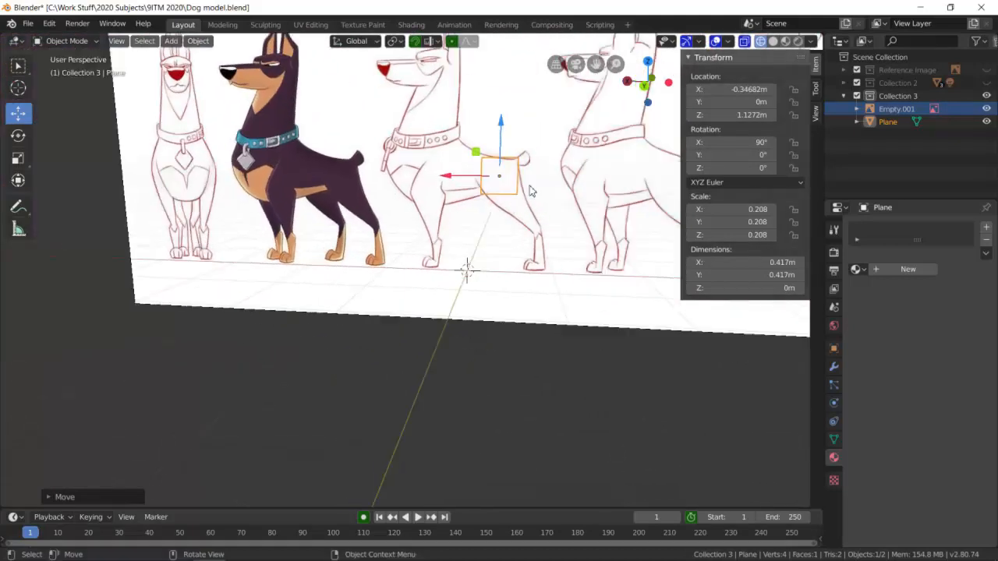
{"action": "left_click", "coordinate": [646, 86]}
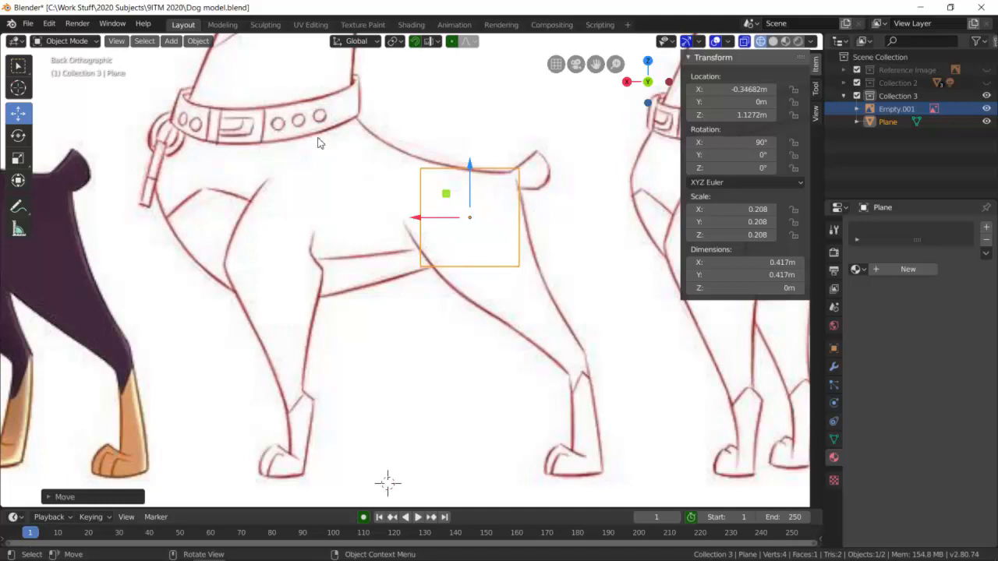
{"action": "left_click", "coordinate": [74, 40]}
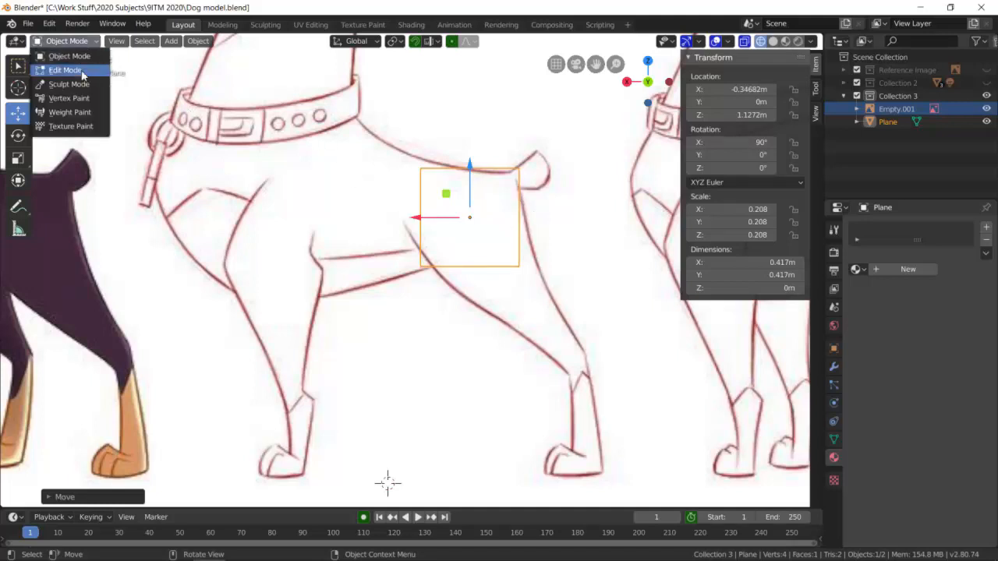
{"action": "left_click", "coordinate": [81, 72]}
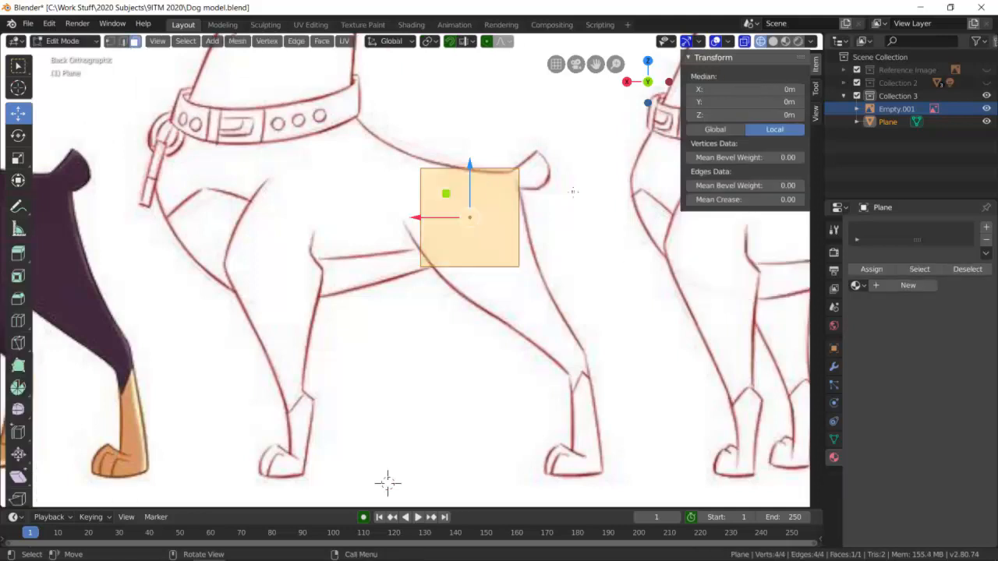
{"action": "key", "text": "alt+a"}
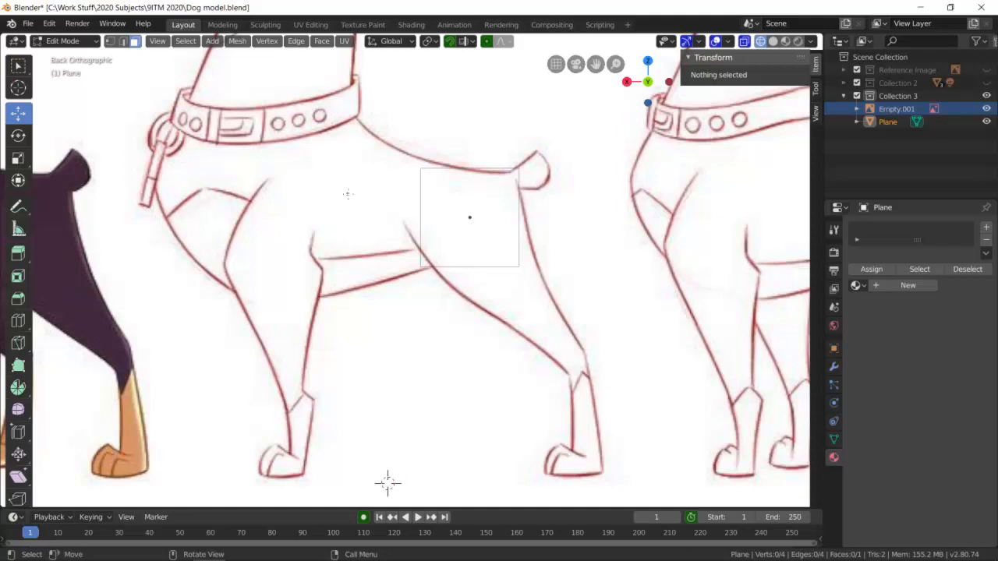
Select the two vertices on the plane's head-side edge and scale them up slightly so the upper one meets the dog's back line.
{"action": "left_click", "coordinate": [111, 41]}
{"action": "key", "text": "b"}
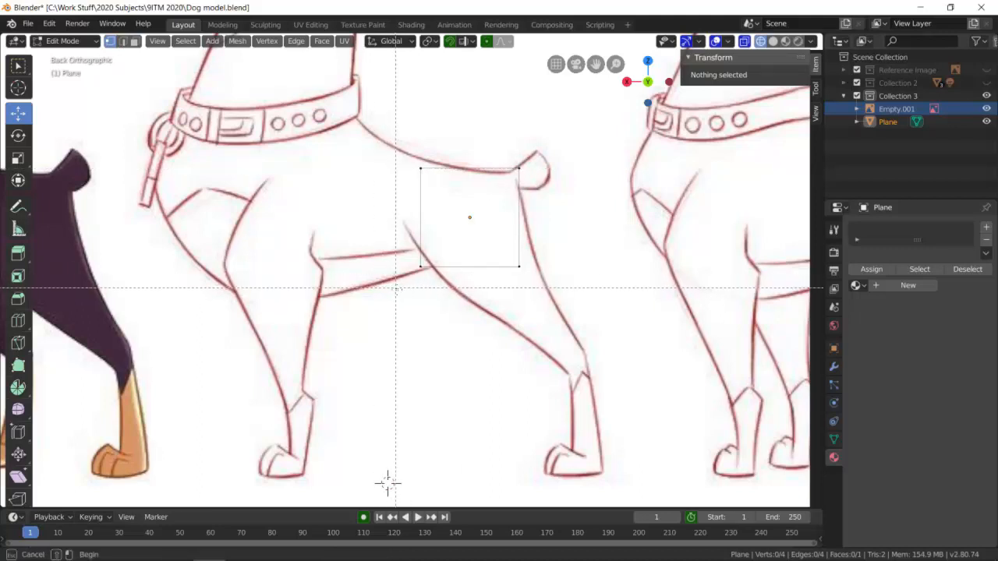
{"action": "left_click_drag", "start_coordinate": [397, 290], "coordinate": [441, 144]}
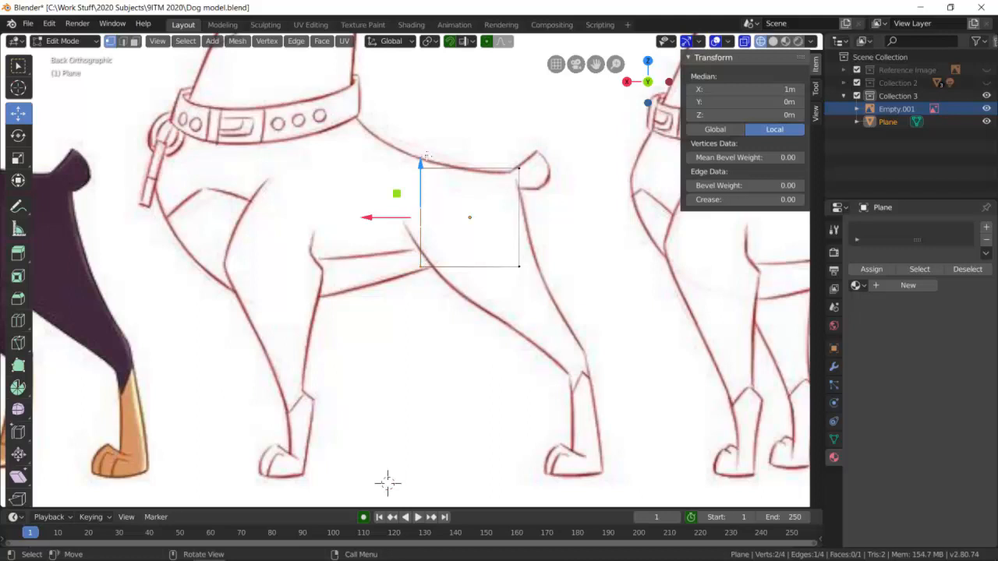
{"action": "key", "text": "s"}
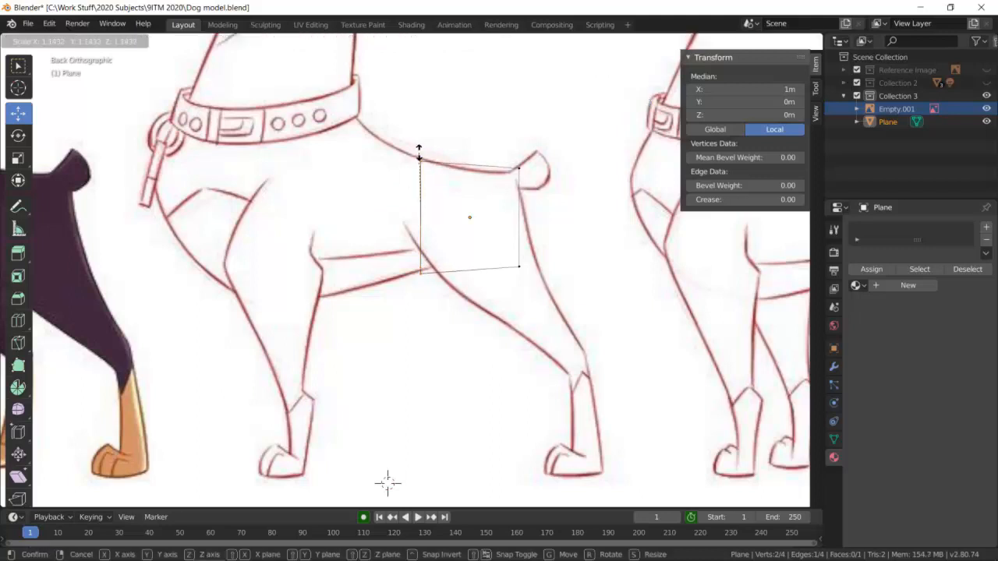
{"action": "left_click", "coordinate": [418, 153]}
Move the lower rump vertex outward along X to about local X -1.33 m so it meets the hind leg's outline.
{"action": "left_click", "coordinate": [522, 271]}
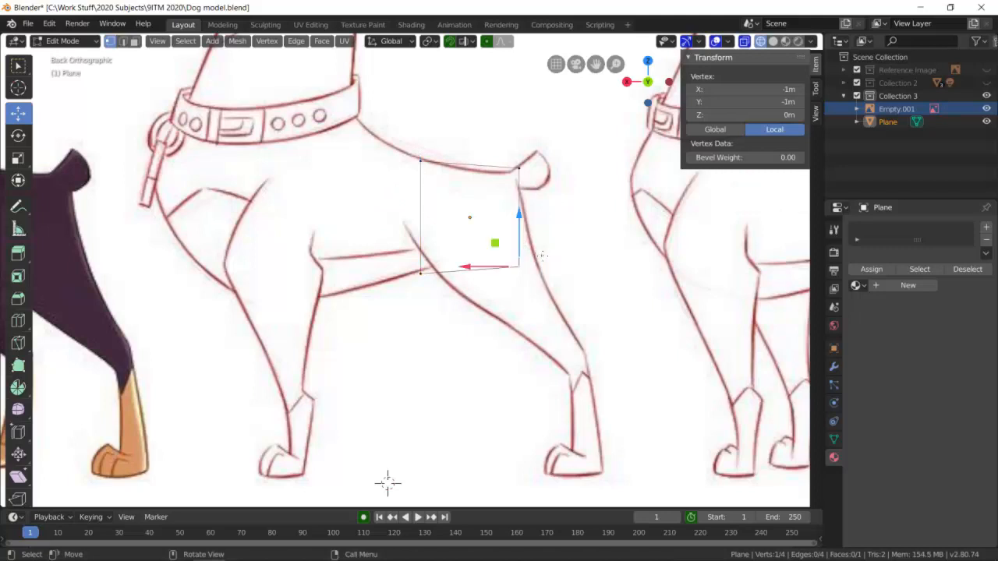
{"action": "left_click", "coordinate": [521, 267], "text": "shift"}
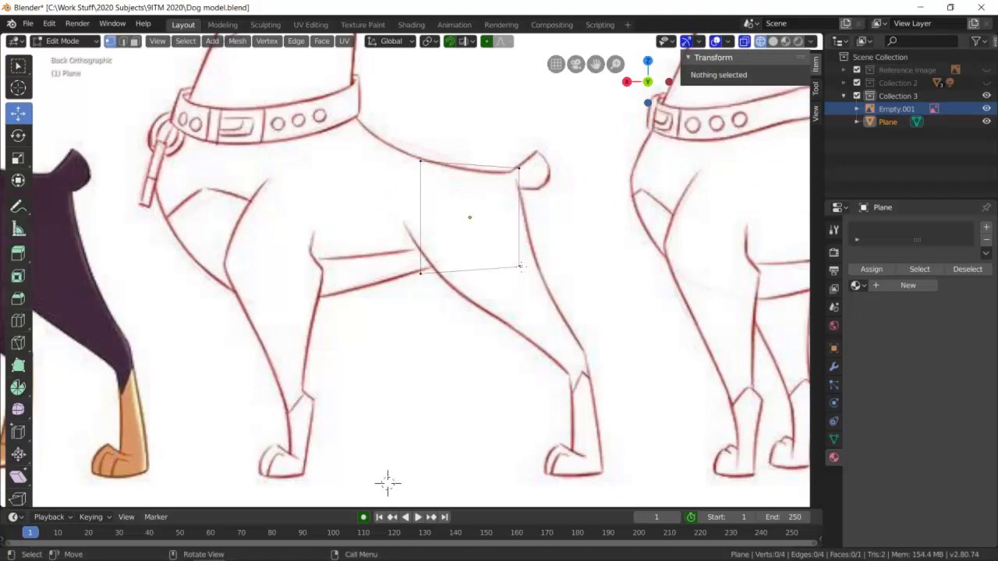
{"action": "left_click", "coordinate": [520, 267], "text": "shift"}
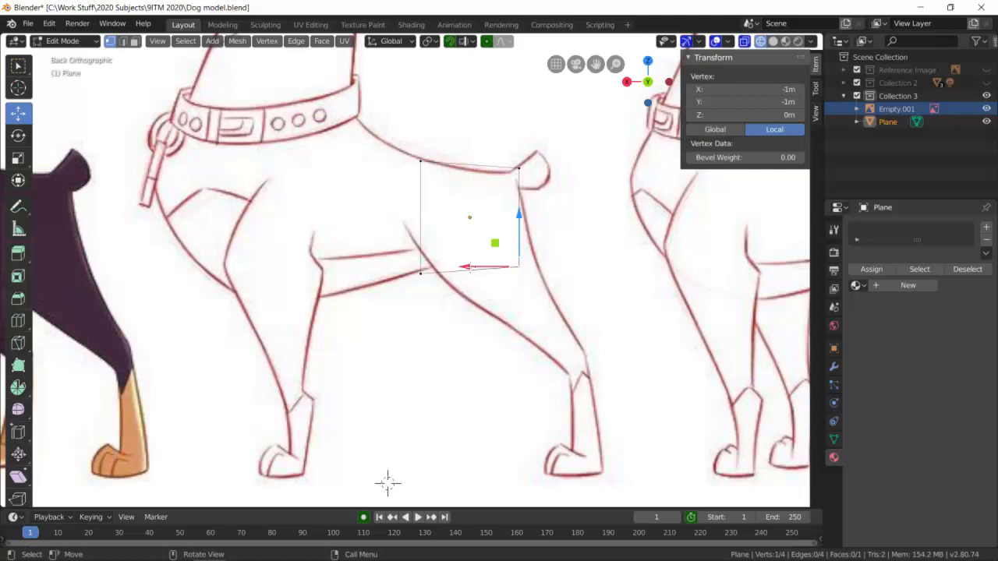
{"action": "left_click_drag", "start_coordinate": [466, 266], "coordinate": [483, 267]}
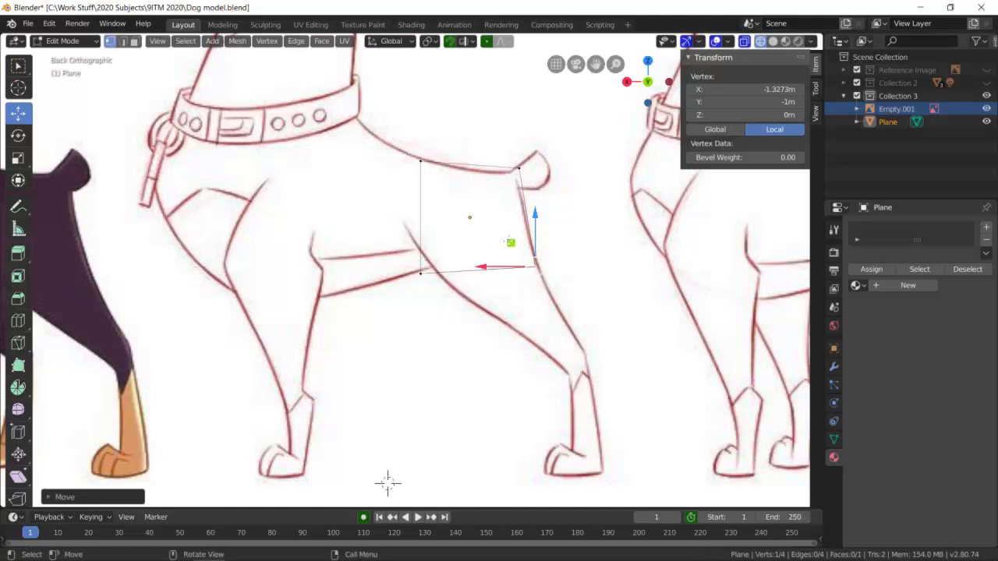
{"action": "key", "text": "alt+a"}
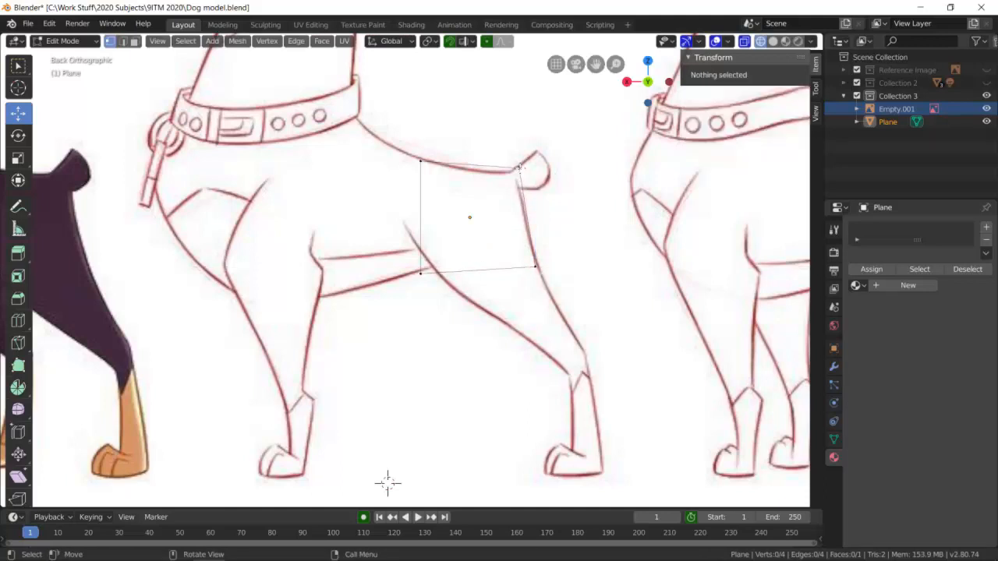
Move the upper rump vertex to about local X -0.905 m, Y 0.863 m at the tail base, leaving nothing selected.
{"action": "left_click", "coordinate": [520, 167]}
{"action": "left_click_drag", "start_coordinate": [521, 120], "coordinate": [522, 127]}
{"action": "left_click_drag", "start_coordinate": [469, 175], "coordinate": [514, 174]}
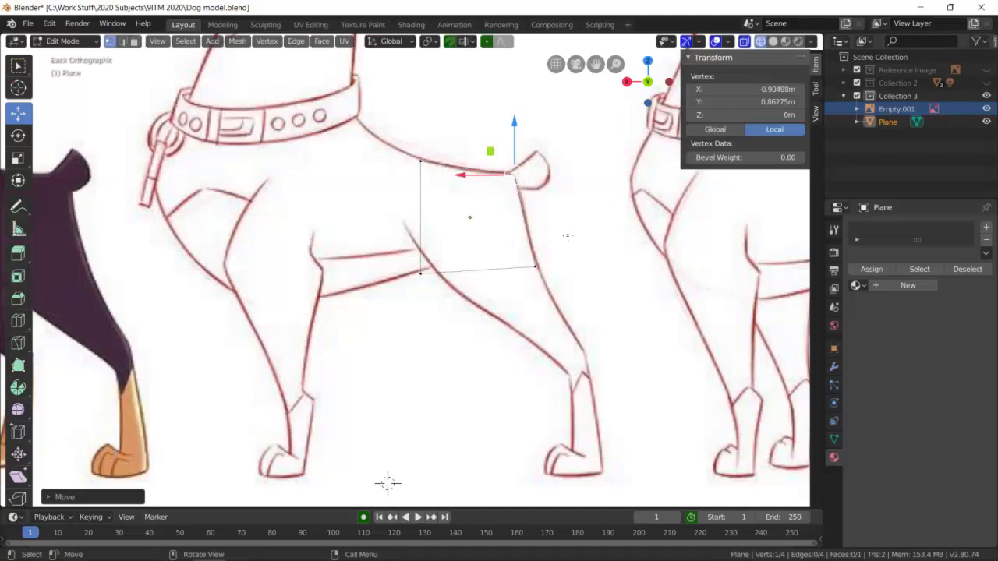
{"action": "key", "text": "alt+a"}
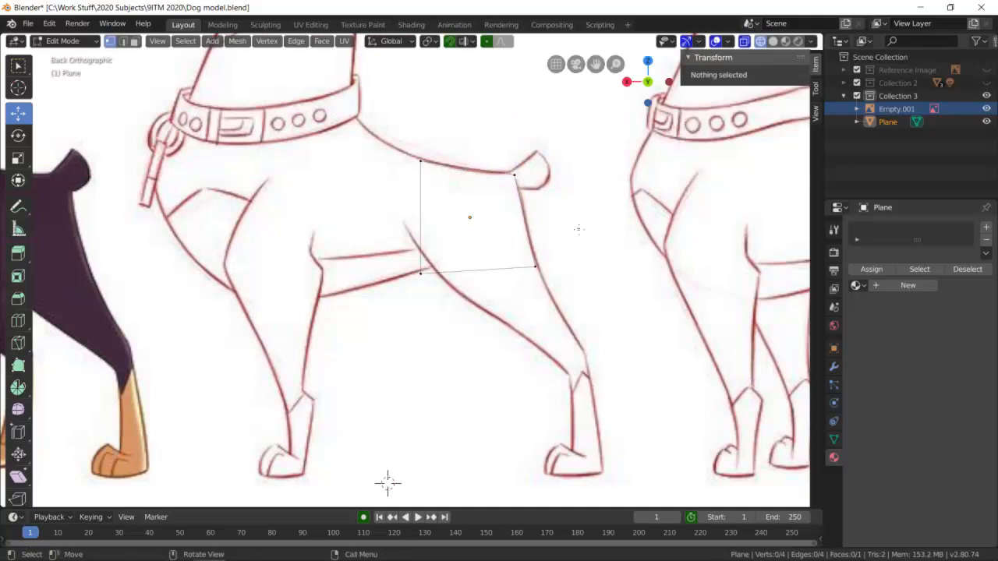
Extrude the plane's head-side edge forward along the torso to about local X 2.4 m, and hide the transform sidebar.
{"action": "left_click", "coordinate": [122, 43]}
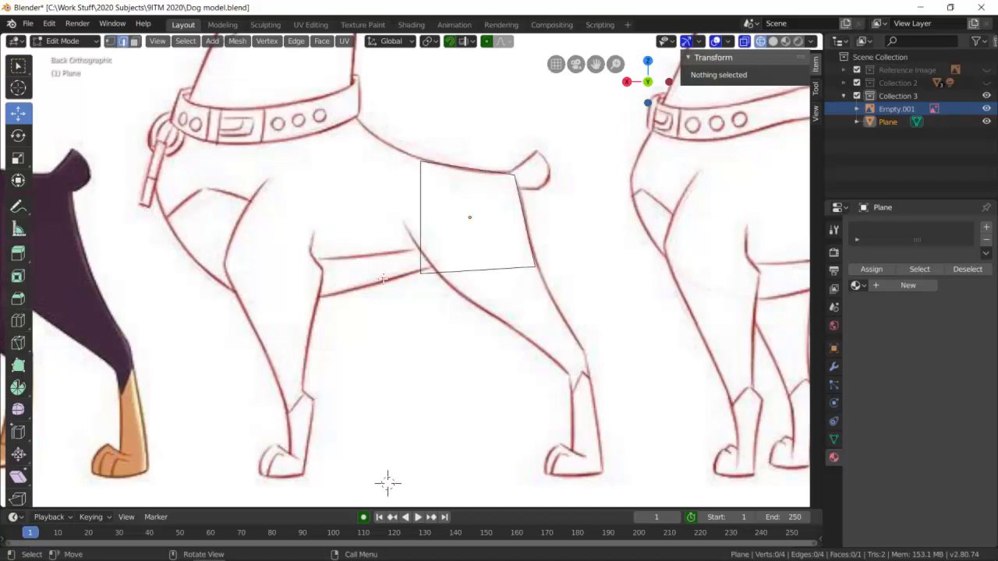
{"action": "key", "text": "b"}
{"action": "left_click_drag", "start_coordinate": [382, 289], "coordinate": [425, 144]}
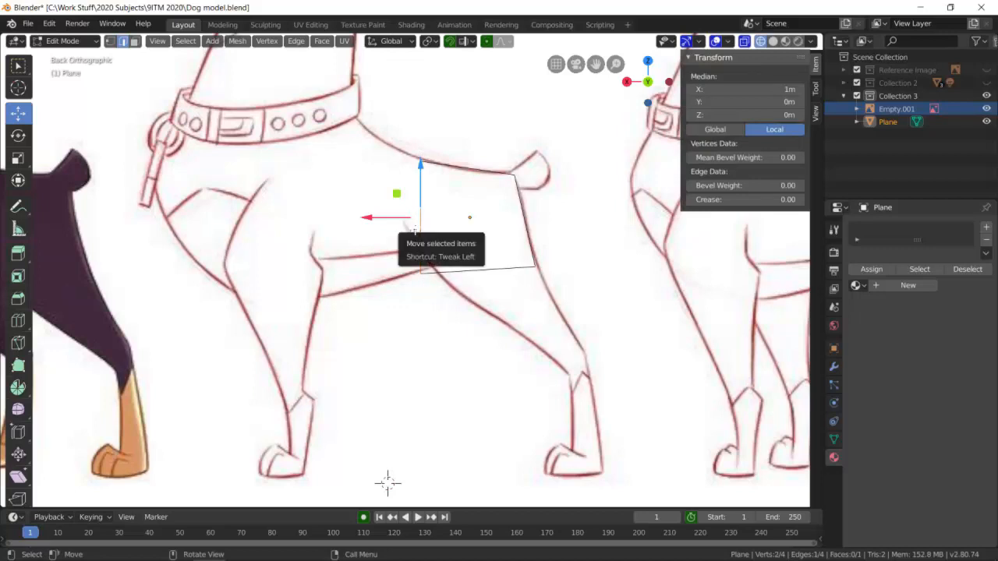
{"action": "key", "text": "e"}
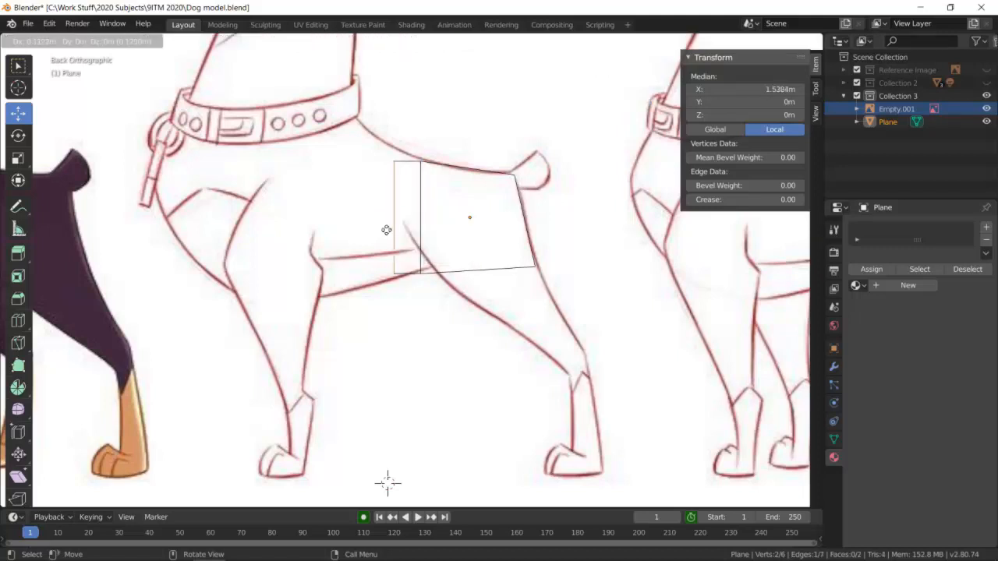
{"action": "left_click", "coordinate": [344, 232]}
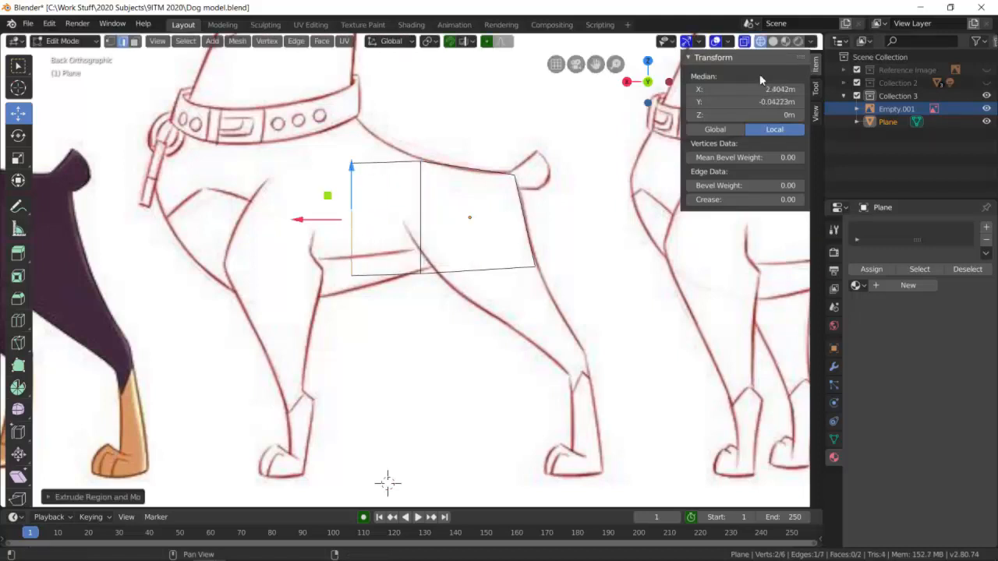
{"action": "key", "text": "n"}
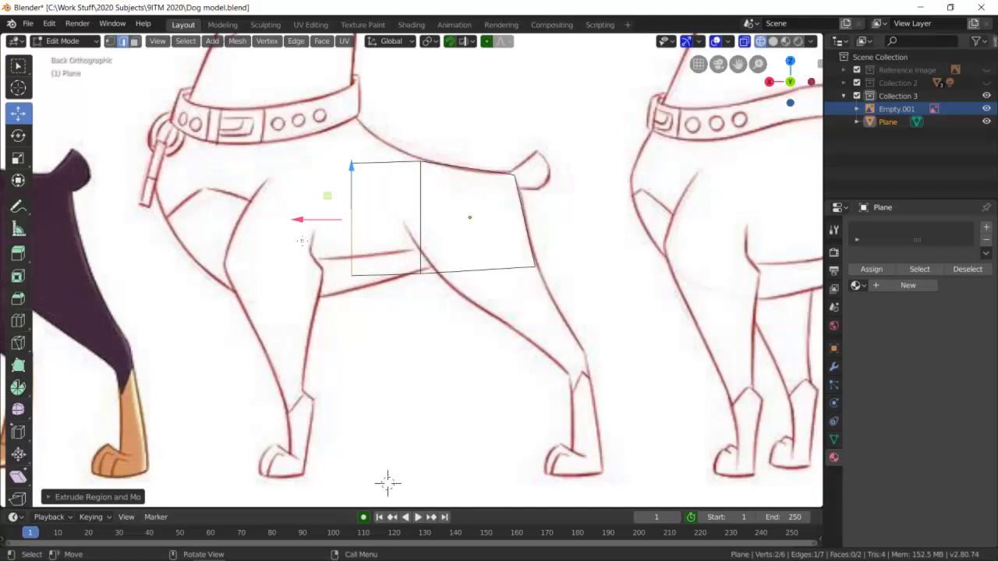
{"action": "key", "text": "s"}
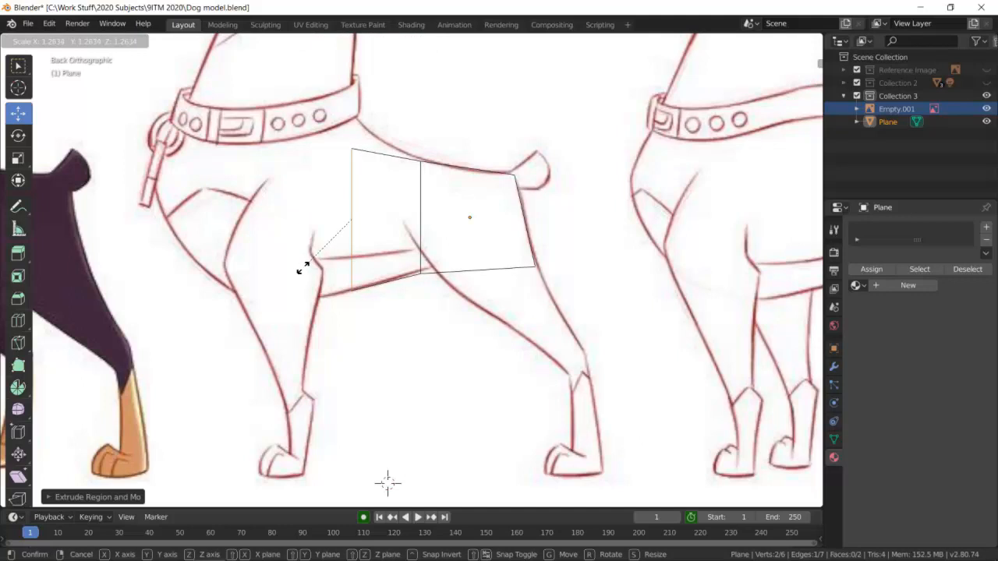
{"action": "left_click", "coordinate": [304, 268]}
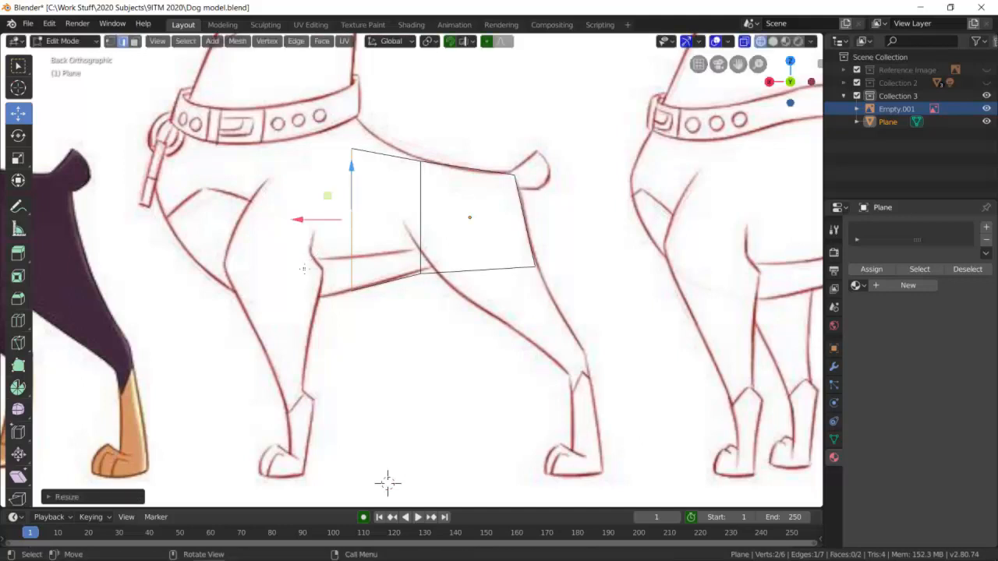
{"action": "key", "text": "ctrl+z"}
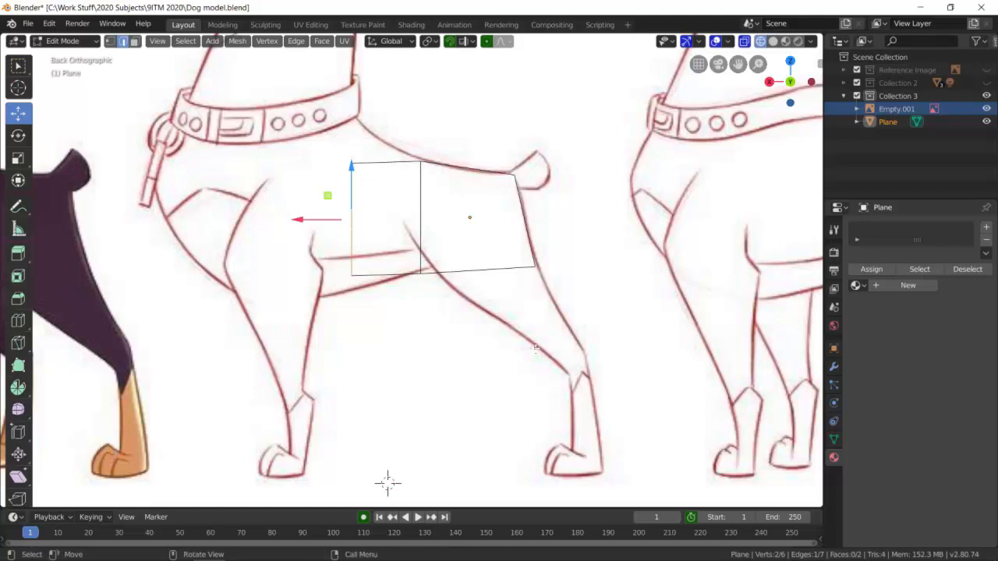
Move the extruded section's lower front vertex down about 0.06 m onto the dog's belly line.
{"action": "left_click", "coordinate": [109, 43]}
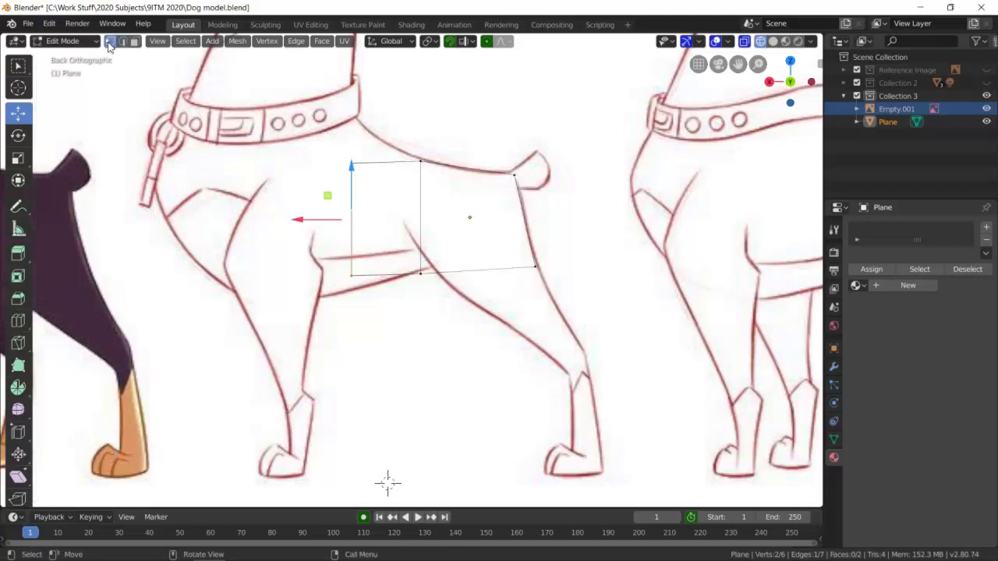
{"action": "left_click", "coordinate": [352, 276]}
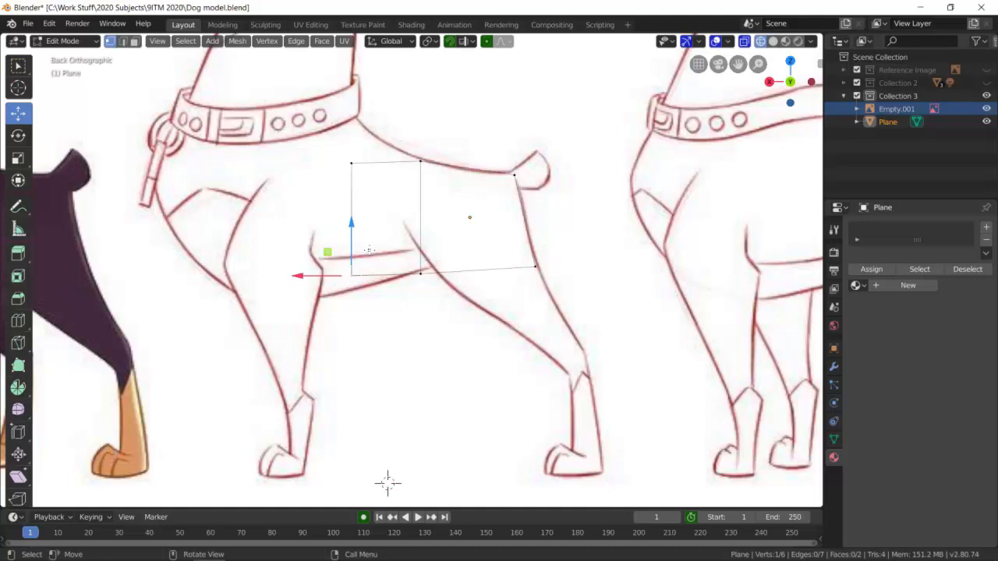
{"action": "key", "text": "g"}
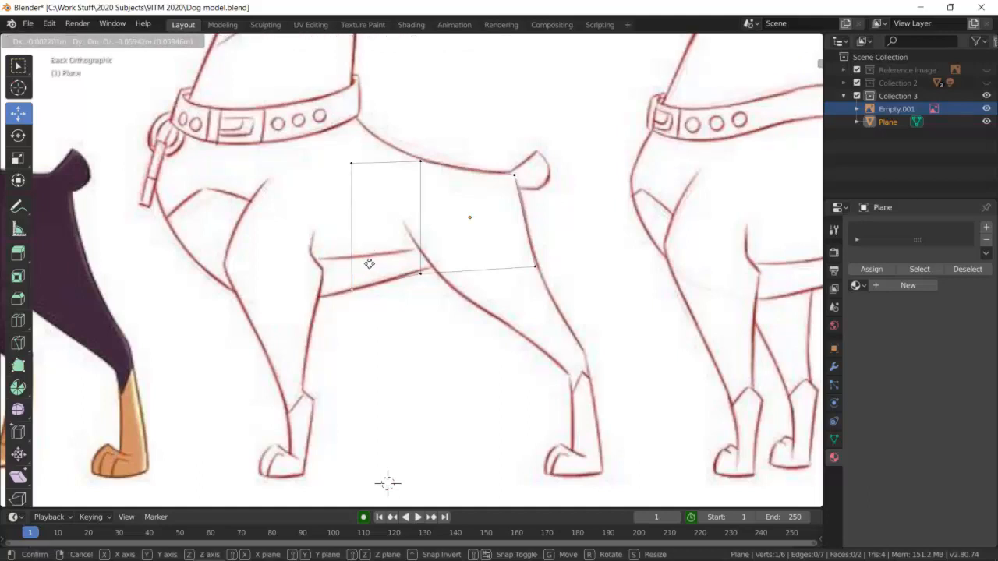
{"action": "left_click", "coordinate": [369, 264]}
Extrude the mesh's foremost edge about 0.3 m forward to a position above the front leg.
{"action": "left_click", "coordinate": [344, 180]}
{"action": "left_click", "coordinate": [353, 194]}
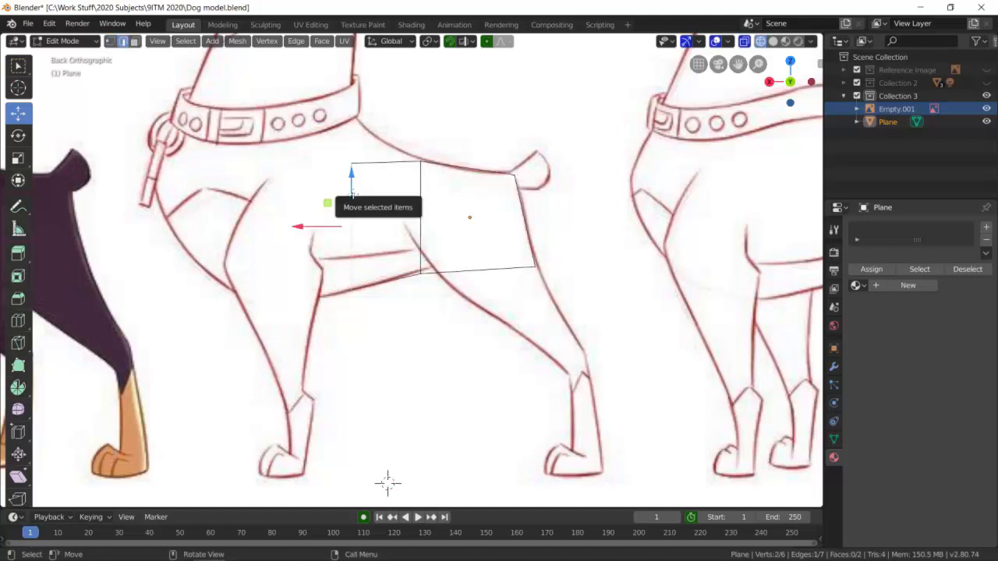
{"action": "key", "text": "e"}
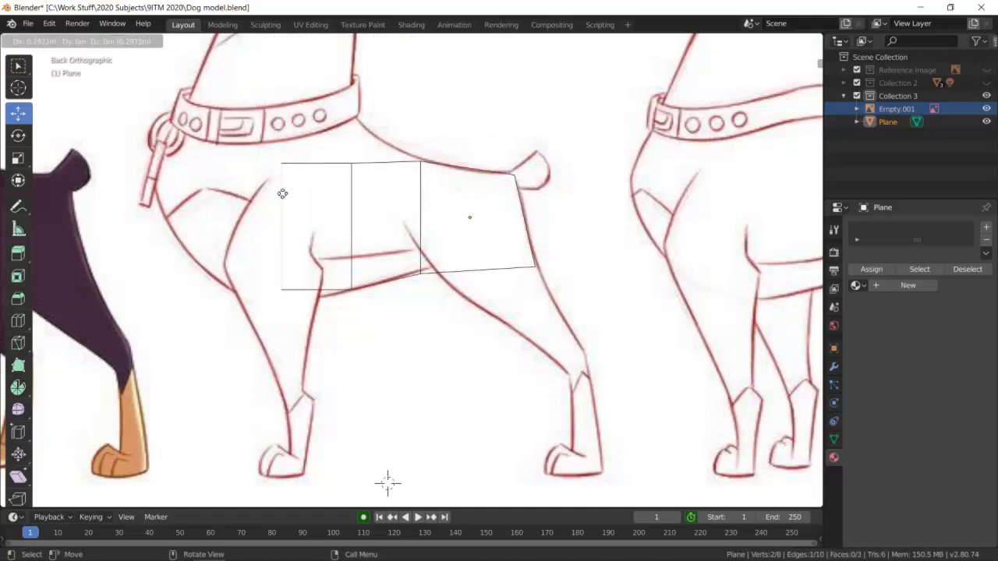
{"action": "left_click", "coordinate": [283, 194]}
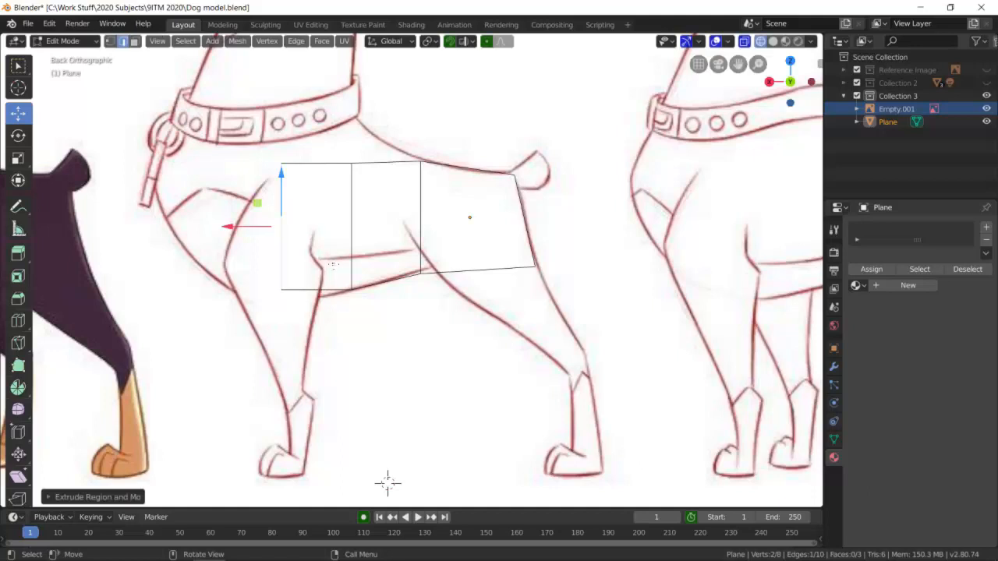
Lower the newest section's bottom front vertex to continue the belly line across the front leg.
{"action": "left_click", "coordinate": [286, 287]}
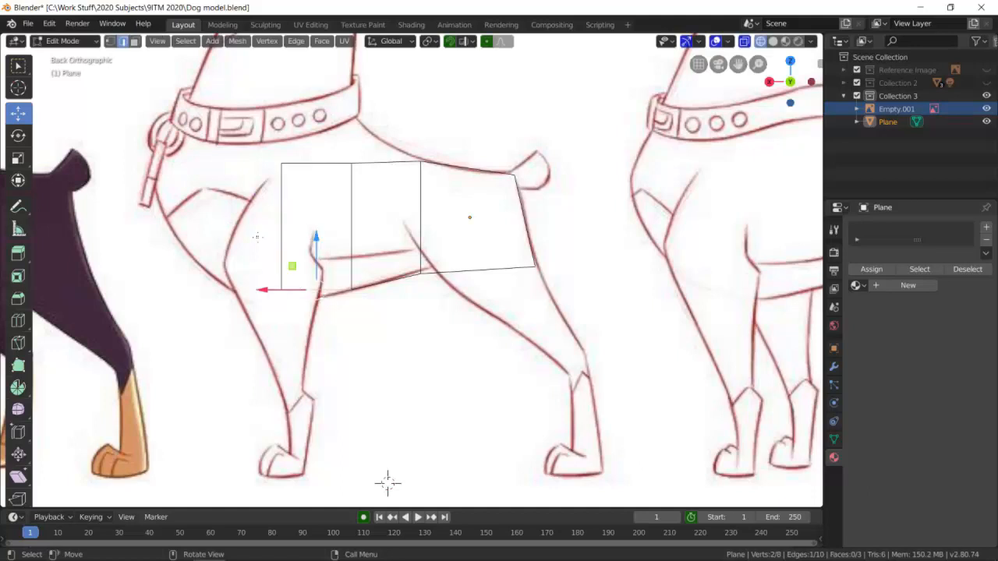
{"action": "left_click", "coordinate": [110, 41]}
{"action": "left_click", "coordinate": [282, 295]}
{"action": "left_click", "coordinate": [290, 279]}
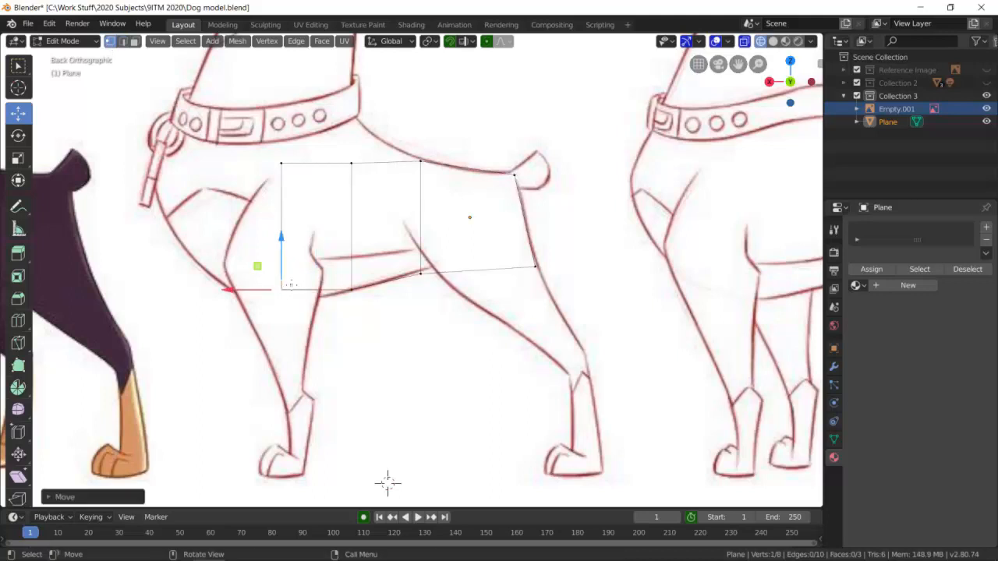
{"action": "left_click_drag", "start_coordinate": [290, 279], "coordinate": [290, 291]}
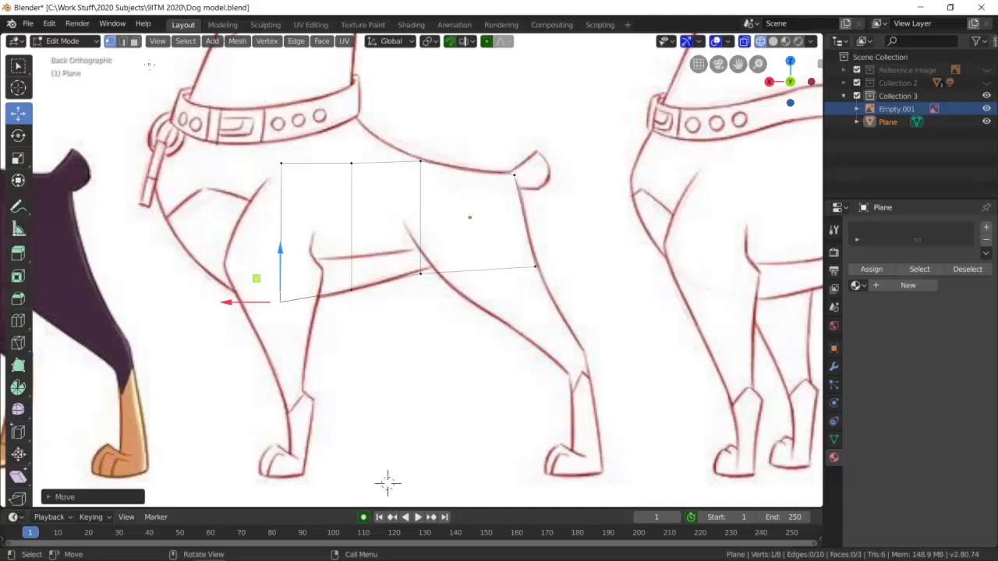
Extrude the foremost edge forward once more into the dog's chest, and switch to vertex selection.
{"action": "left_click", "coordinate": [122, 41]}
{"action": "left_click", "coordinate": [281, 214]}
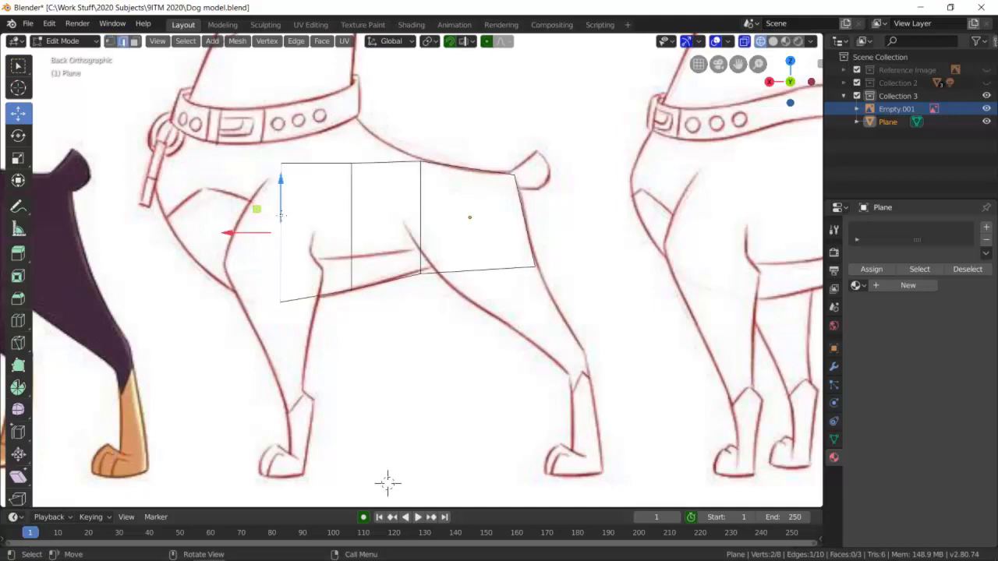
{"action": "key", "text": "e"}
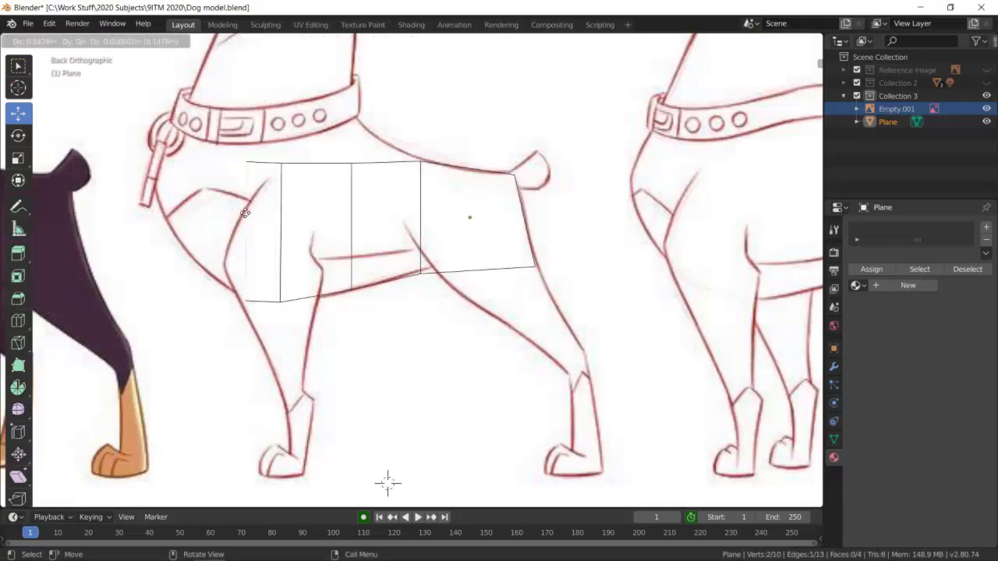
{"action": "left_click", "coordinate": [219, 215]}
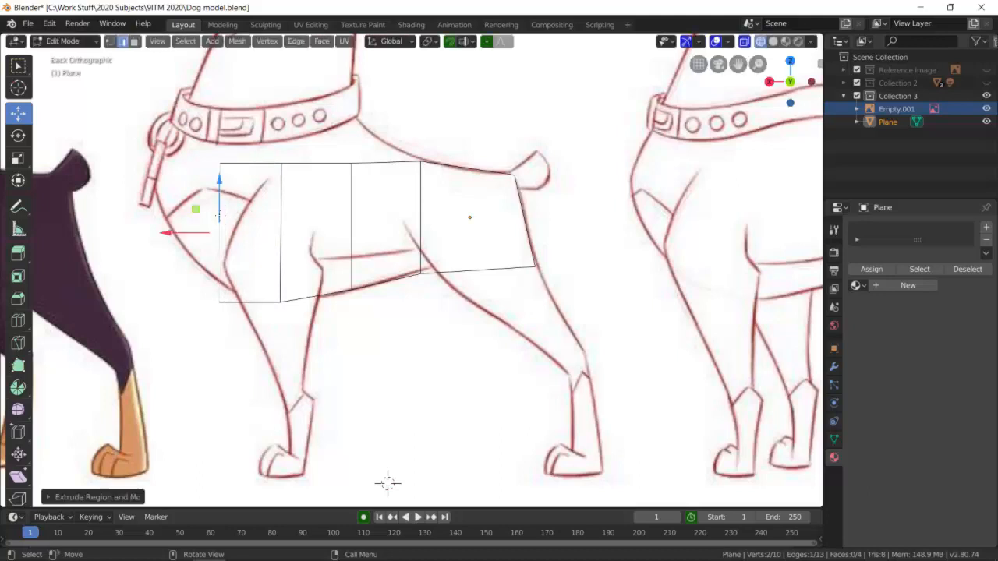
{"action": "left_click", "coordinate": [110, 40]}
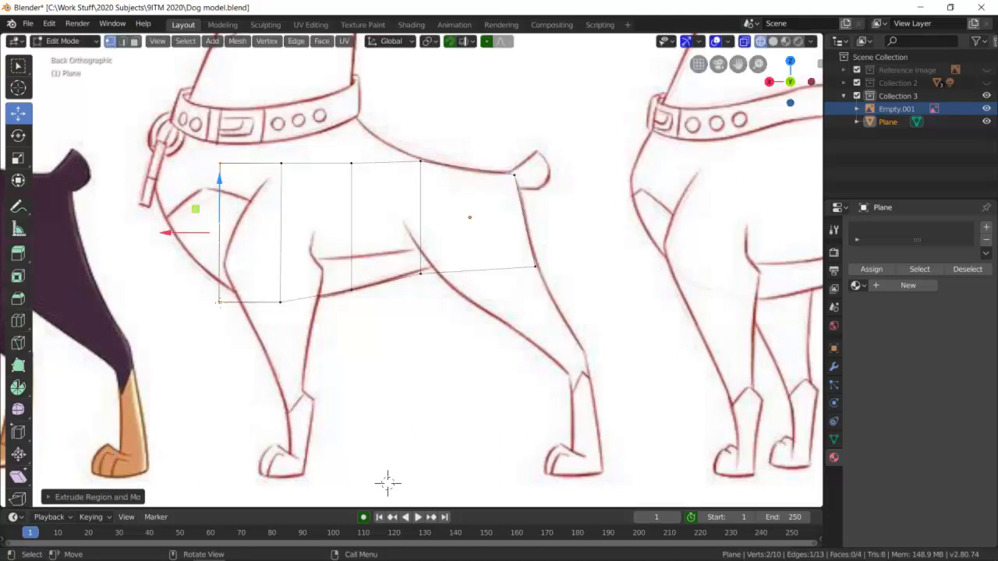
Raise the foremost section's lower front vertex onto the chest outline and extrude the mesh's front edge about 0.2 m forward.
{"action": "left_click", "coordinate": [221, 302]}
{"action": "left_click_drag", "start_coordinate": [223, 302], "coordinate": [221, 286]}
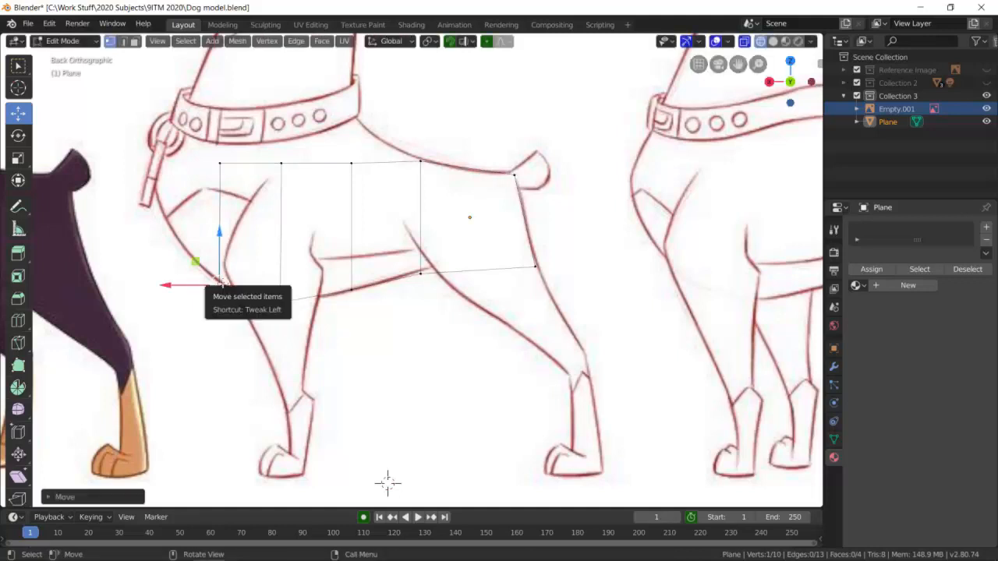
{"action": "left_click", "coordinate": [123, 40]}
{"action": "left_click", "coordinate": [219, 201]}
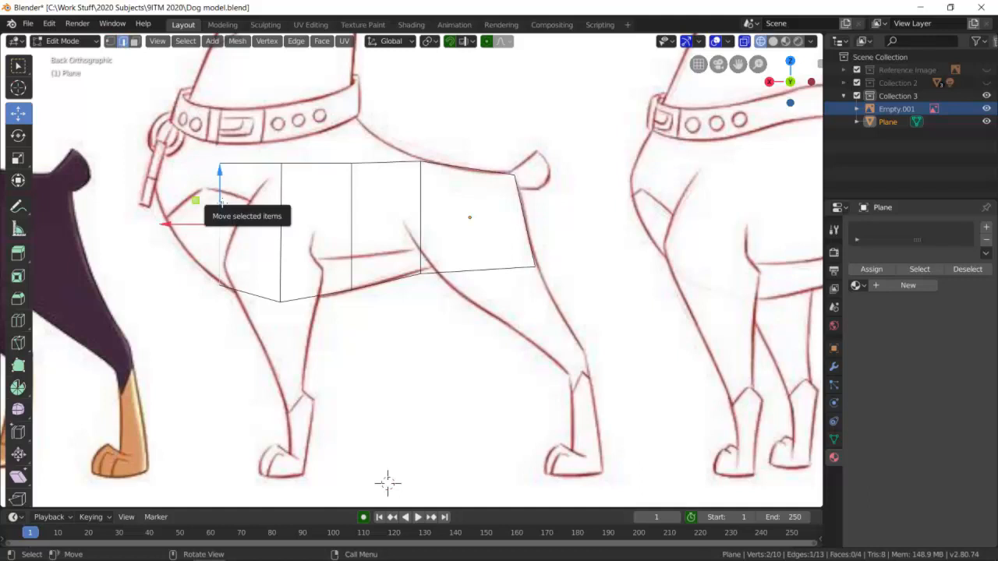
{"action": "key", "text": "e"}
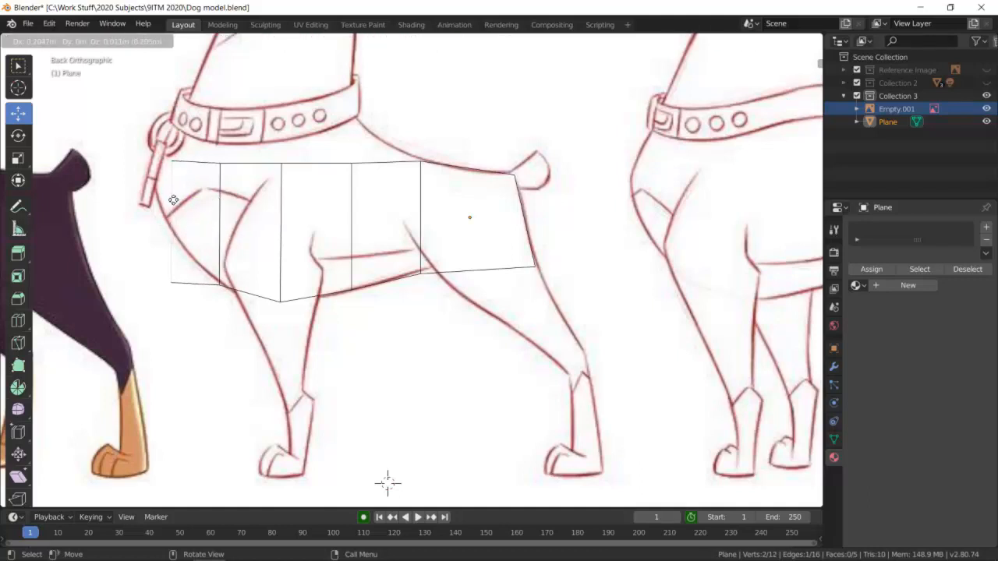
{"action": "left_click", "coordinate": [172, 200]}
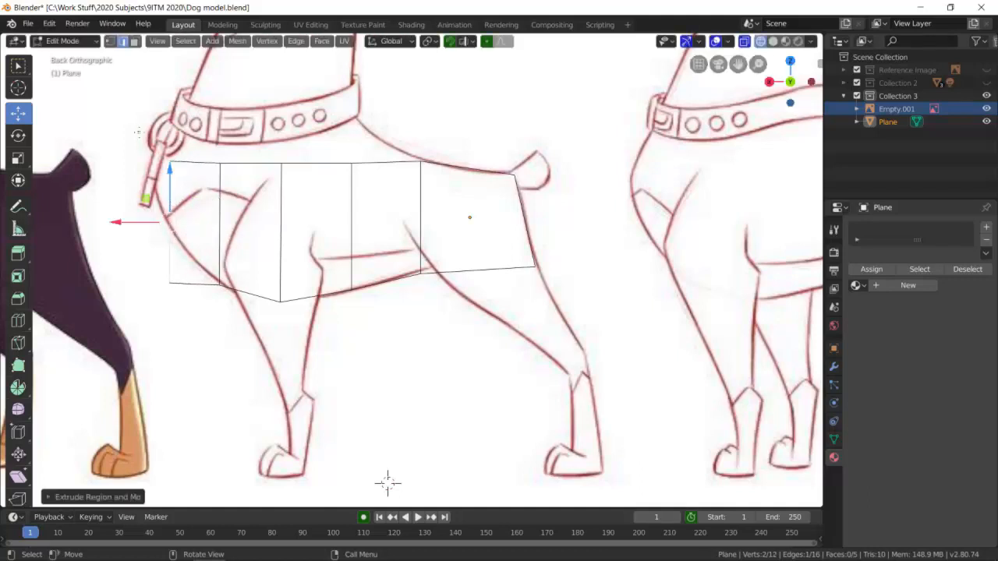
Move the new section's lower front vertex up onto the chest outline beside the shoulder marking.
{"action": "key", "text": "alt+a"}
{"action": "left_click", "coordinate": [110, 40]}
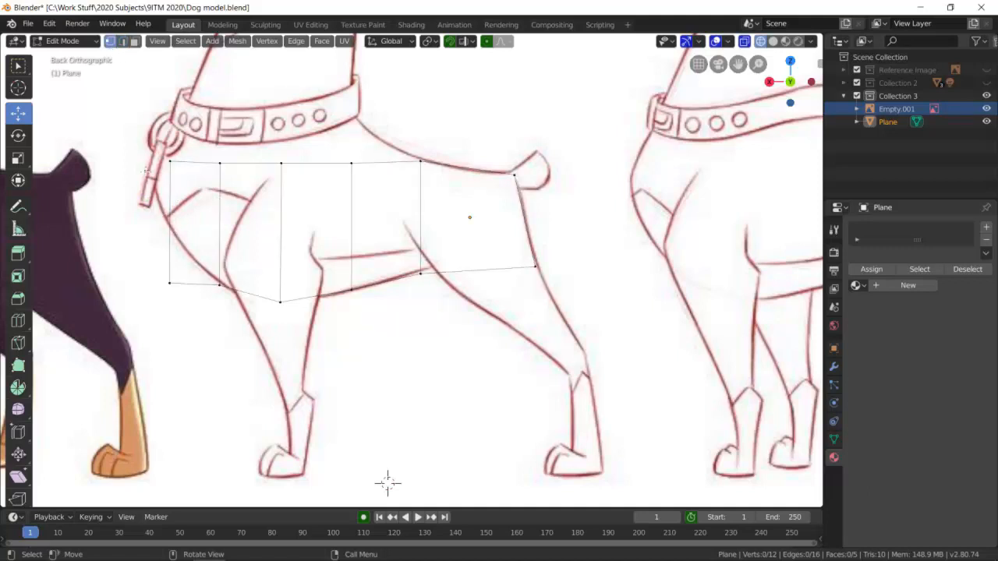
{"action": "left_click", "coordinate": [170, 280]}
{"action": "left_click_drag", "start_coordinate": [169, 230], "coordinate": [184, 174]}
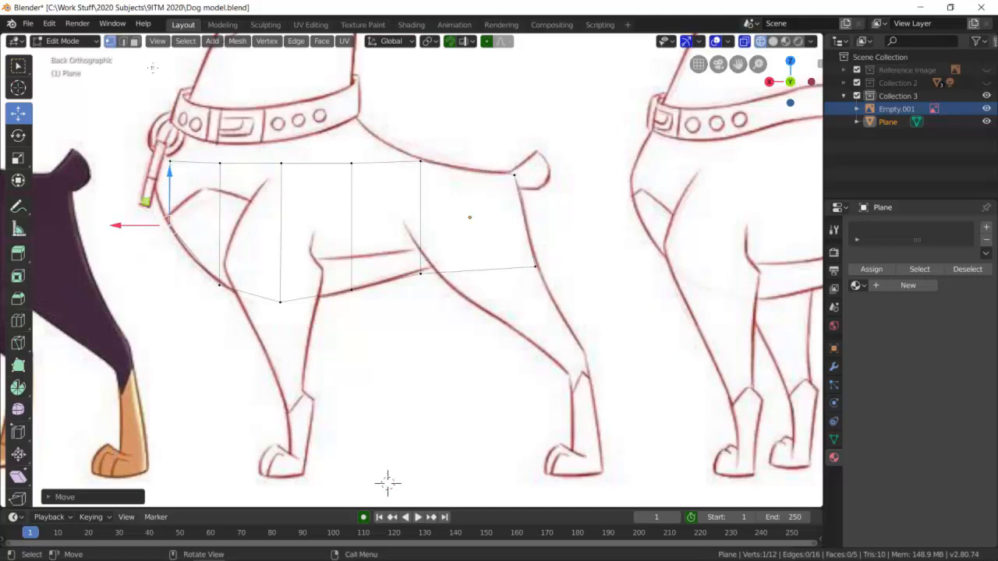
Extrude the mesh's foremost edge about 0.1 m forward past the chest outline and switch to vertex selection.
{"action": "left_click", "coordinate": [123, 40]}
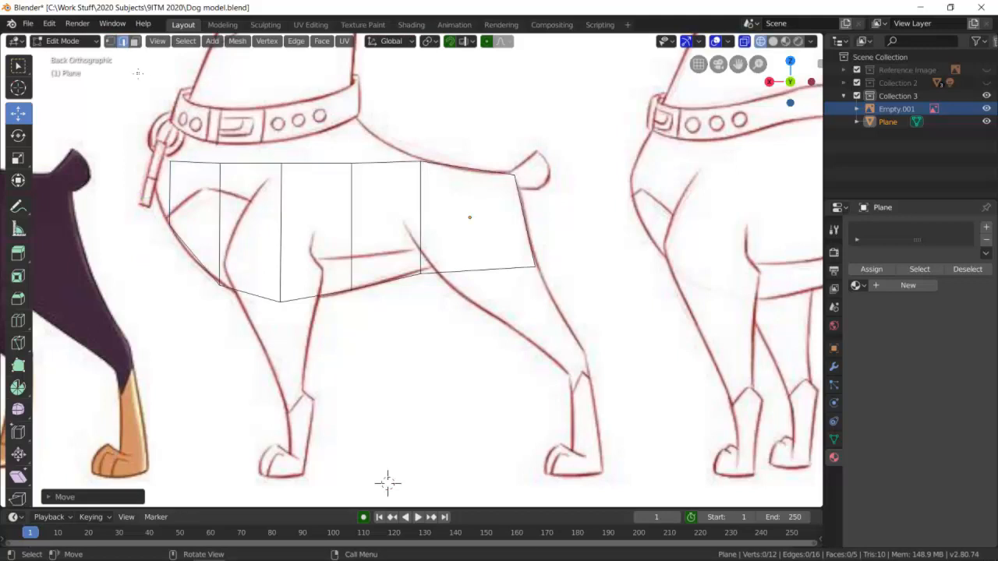
{"action": "left_click", "coordinate": [170, 187]}
{"action": "key", "text": "e"}
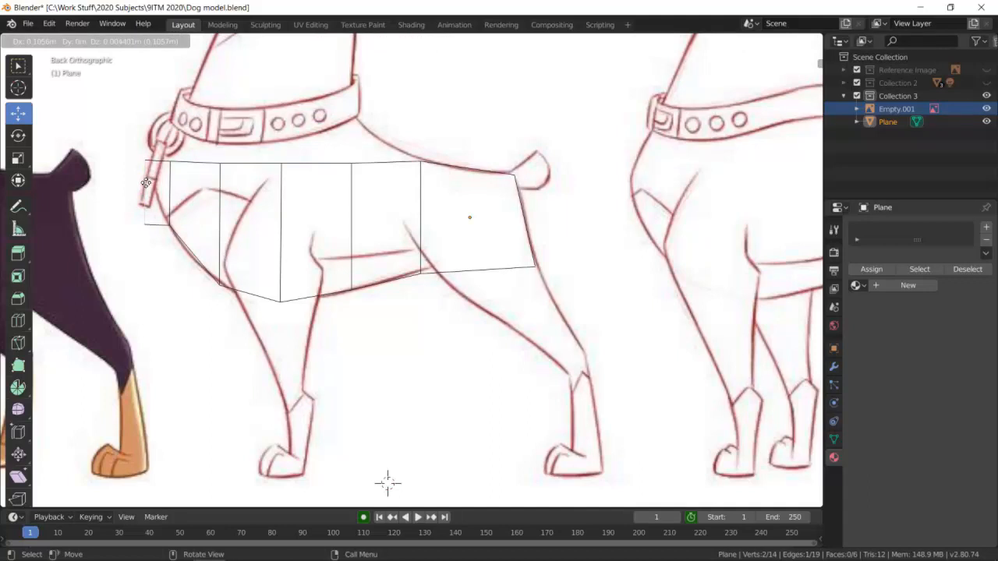
{"action": "left_click", "coordinate": [143, 191]}
{"action": "left_click", "coordinate": [145, 229]}
{"action": "key", "text": "1"}
{"action": "key", "text": "alt+a"}
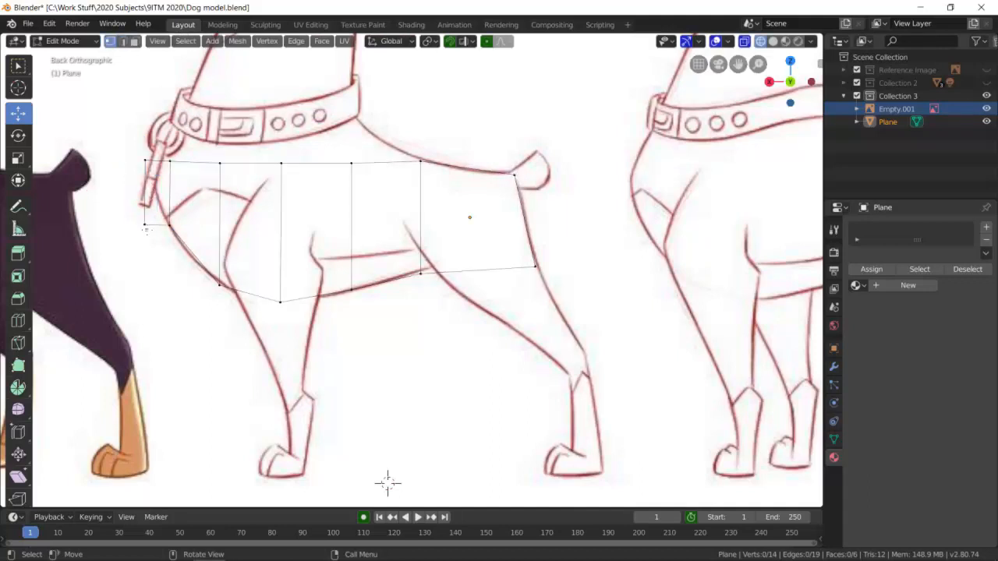
Move the newest section's lower front vertex onto the chest outline and shift its upper one slightly back toward the chest.
{"action": "left_click", "coordinate": [145, 225]}
{"action": "key", "text": "g"}
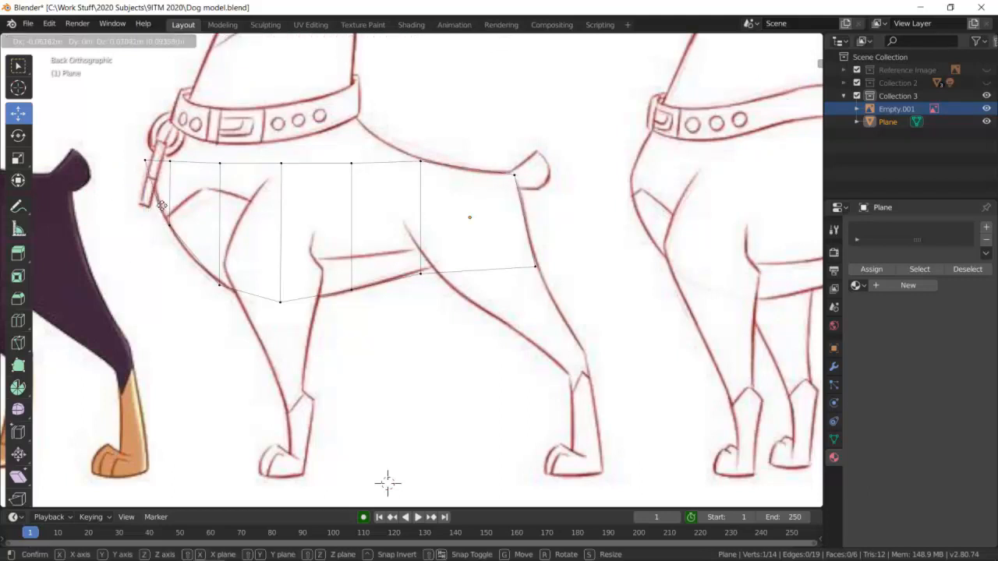
{"action": "left_click", "coordinate": [161, 205]}
{"action": "left_click", "coordinate": [145, 161]}
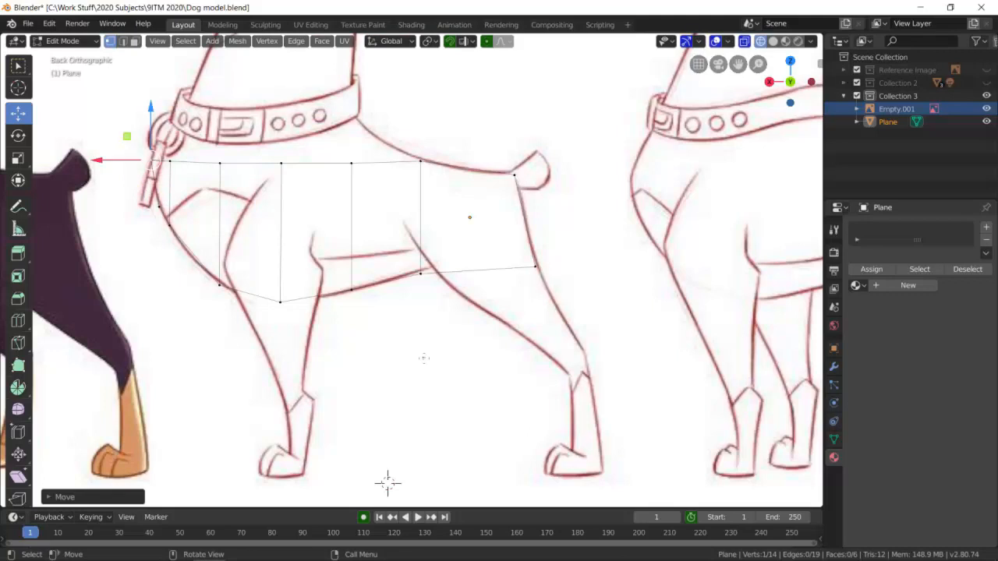
{"action": "left_click", "coordinate": [355, 195]}
{"action": "scroll", "coordinate": [388, 483], "scroll_direction": "up", "scroll_amount": 2}
{"action": "scroll", "coordinate": [387, 481], "scroll_direction": "down", "scroll_amount": 4}
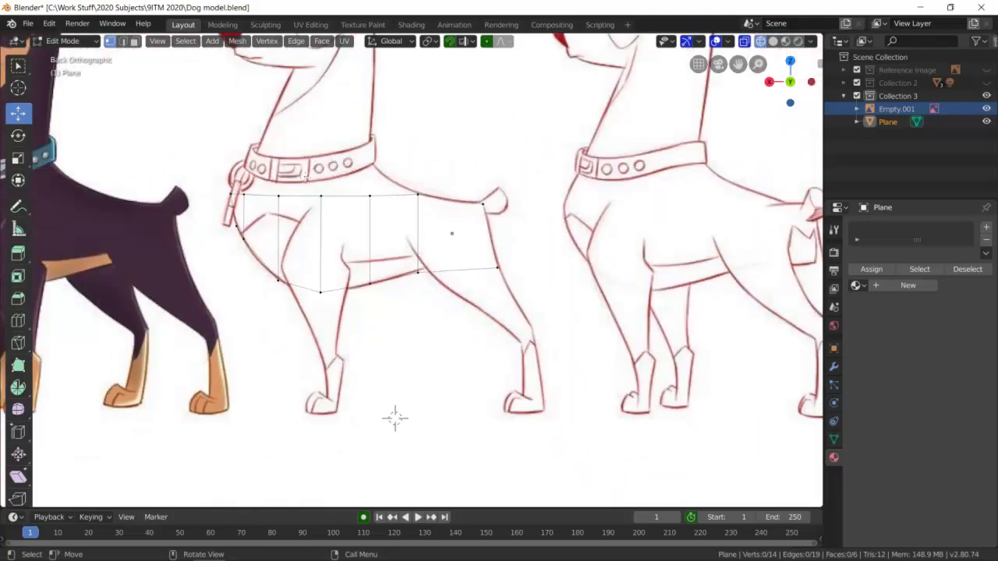
{"action": "scroll", "coordinate": [388, 483], "scroll_direction": "up", "scroll_amount": 2}
Extrude the top edges of the five sections in front of the rump upward to the collar.
{"action": "left_click", "coordinate": [123, 41]}
{"action": "left_click", "coordinate": [159, 162]}
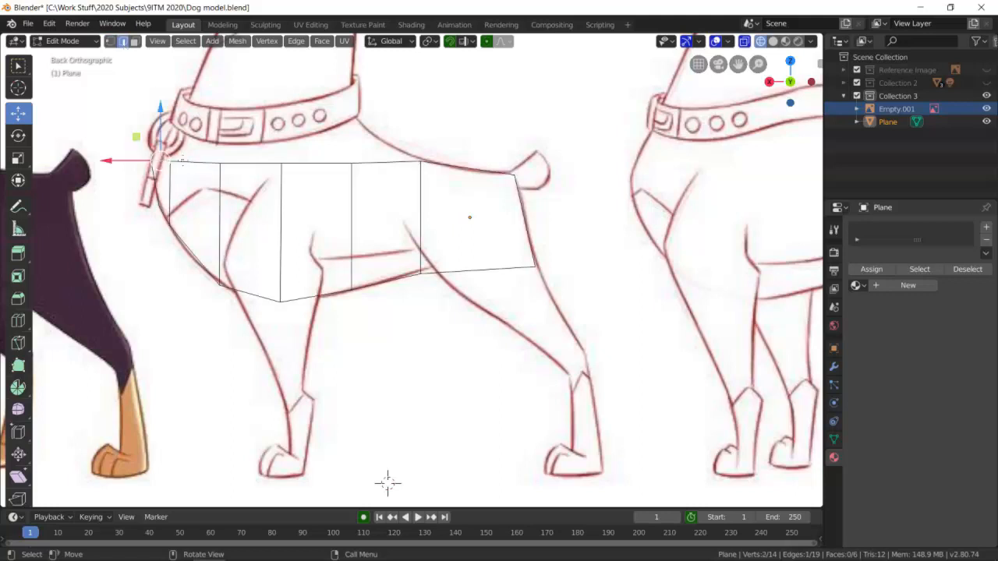
{"action": "left_click", "coordinate": [195, 164], "text": "shift"}
{"action": "left_click", "coordinate": [249, 164], "text": "shift"}
{"action": "left_click", "coordinate": [380, 163], "text": "shift"}
{"action": "left_click", "coordinate": [383, 163], "text": "shift"}
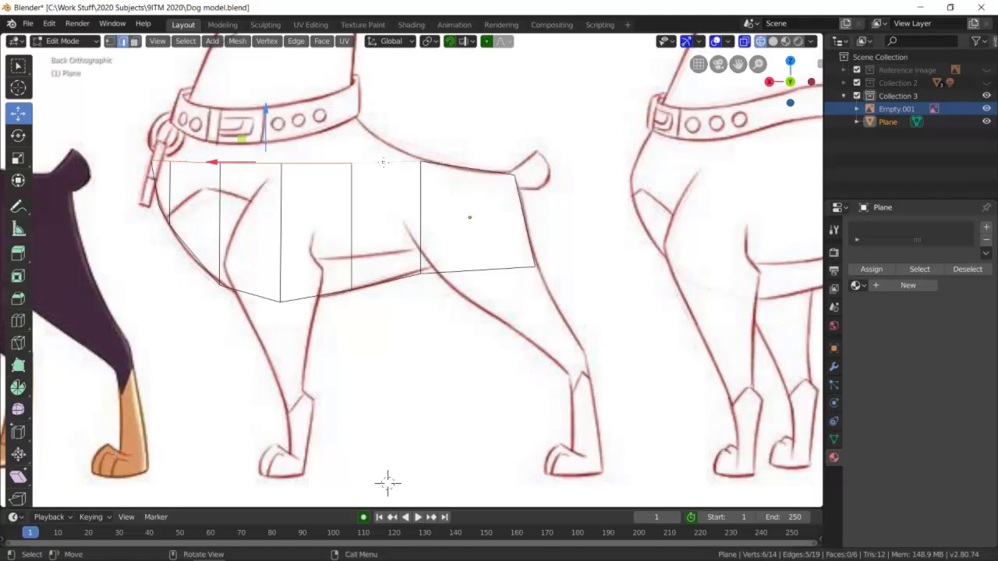
{"action": "key", "text": "e"}
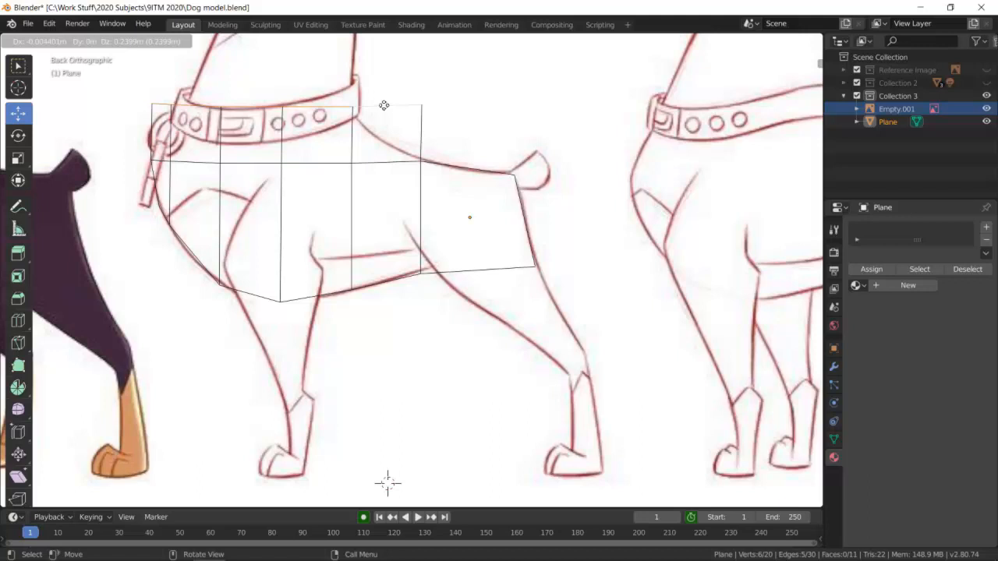
{"action": "left_click", "coordinate": [382, 116]}
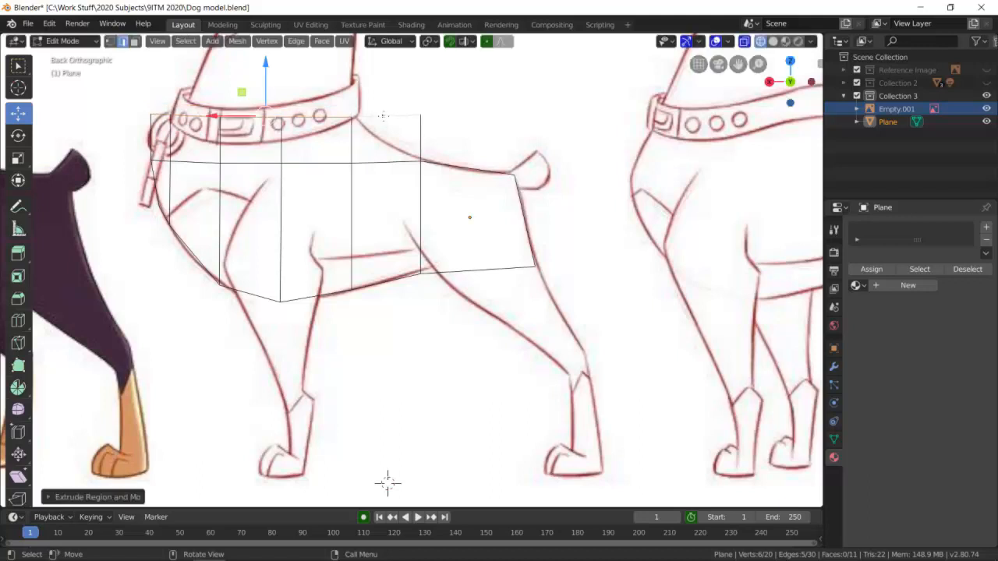
Scale the extruded top row down toward the collar's width and move its rear vertex onto the collar's back corner.
{"action": "key", "text": "s"}
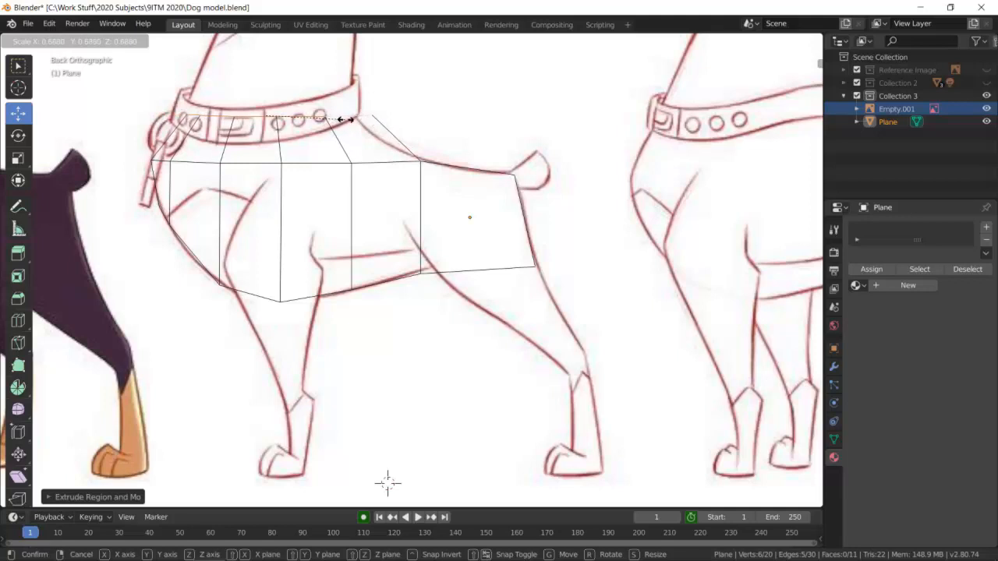
{"action": "left_click", "coordinate": [352, 119]}
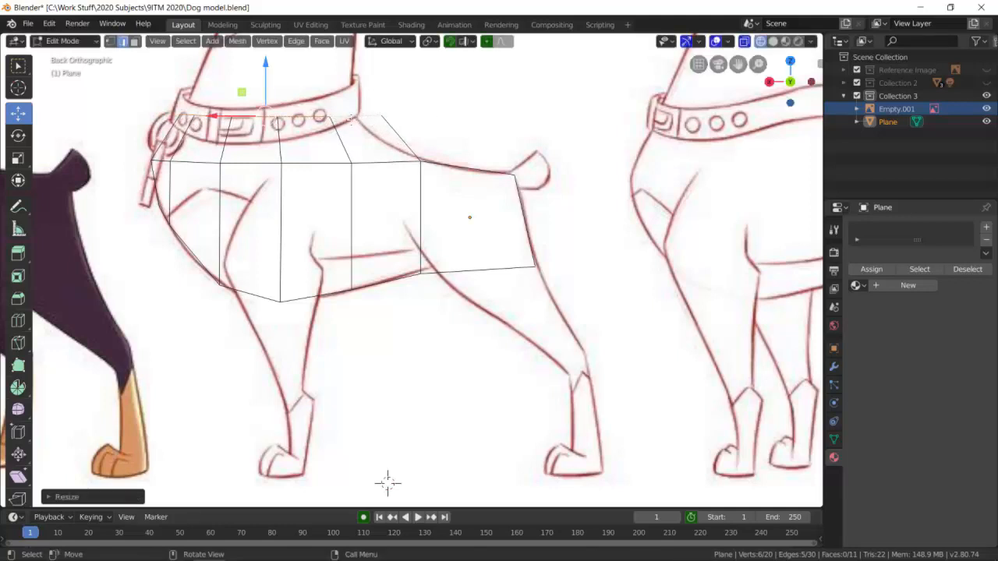
{"action": "left_click", "coordinate": [110, 41]}
{"action": "left_click", "coordinate": [422, 150]}
{"action": "left_click", "coordinate": [382, 116]}
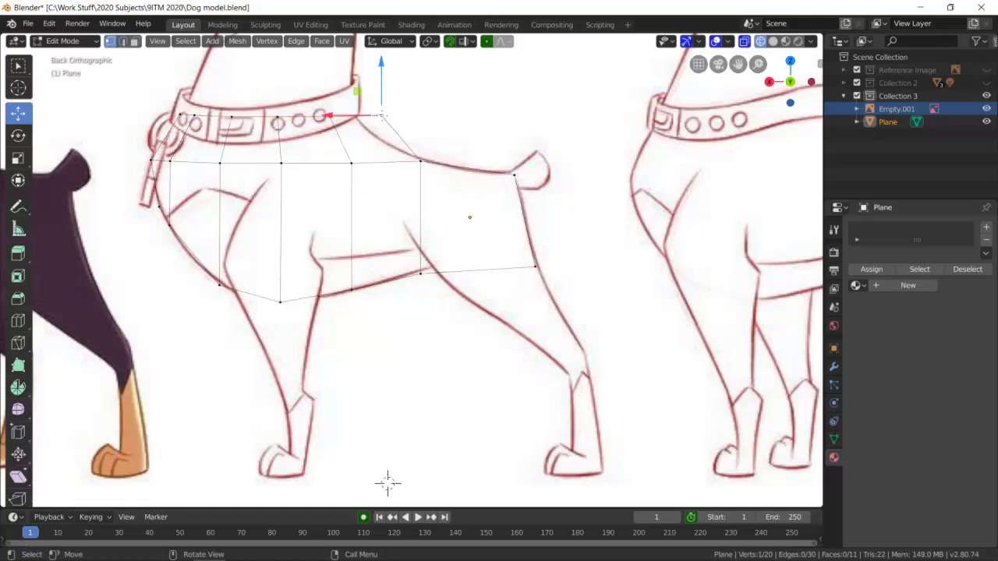
{"action": "key", "text": "g"}
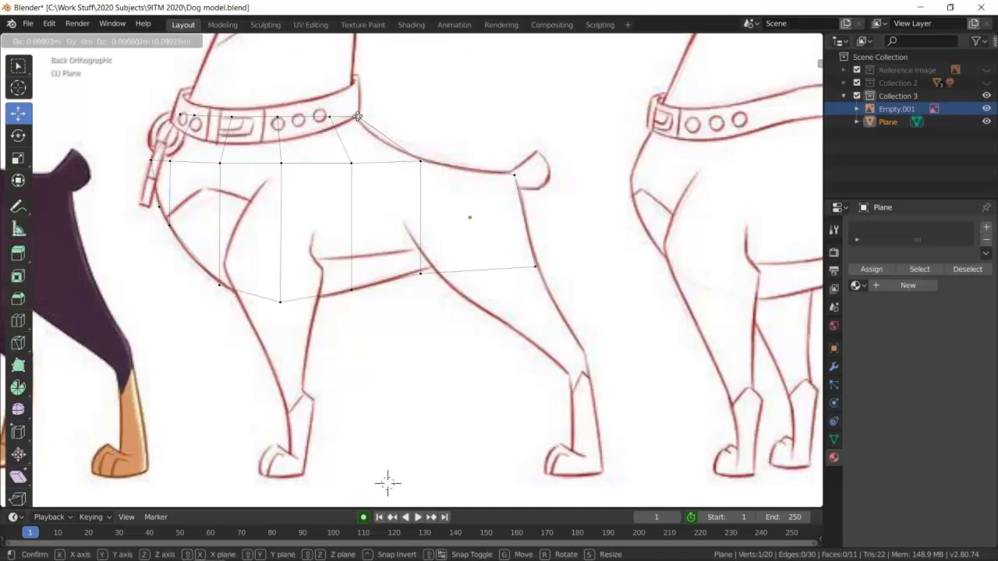
{"action": "left_click", "coordinate": [355, 116]}
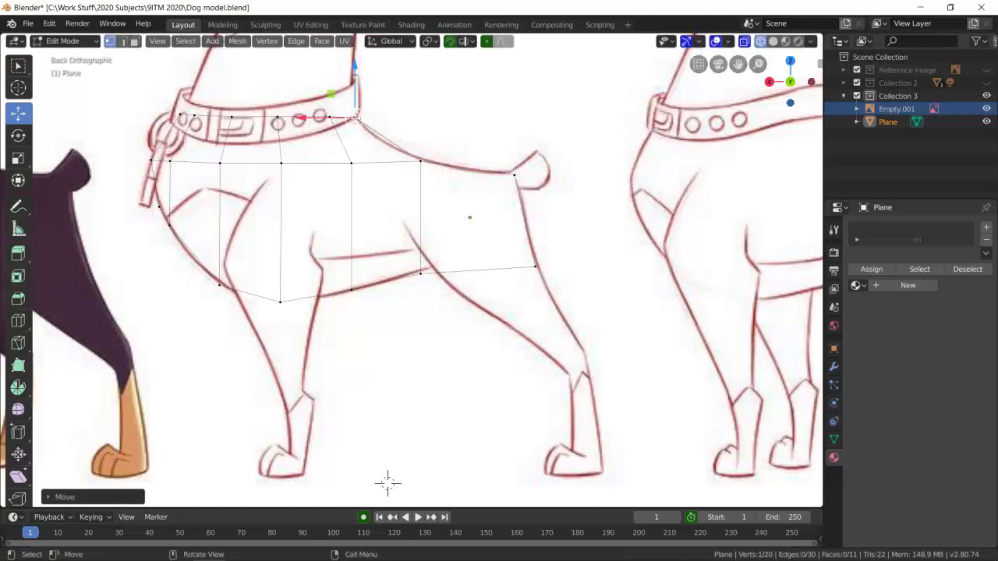
{"action": "left_click", "coordinate": [304, 140]}
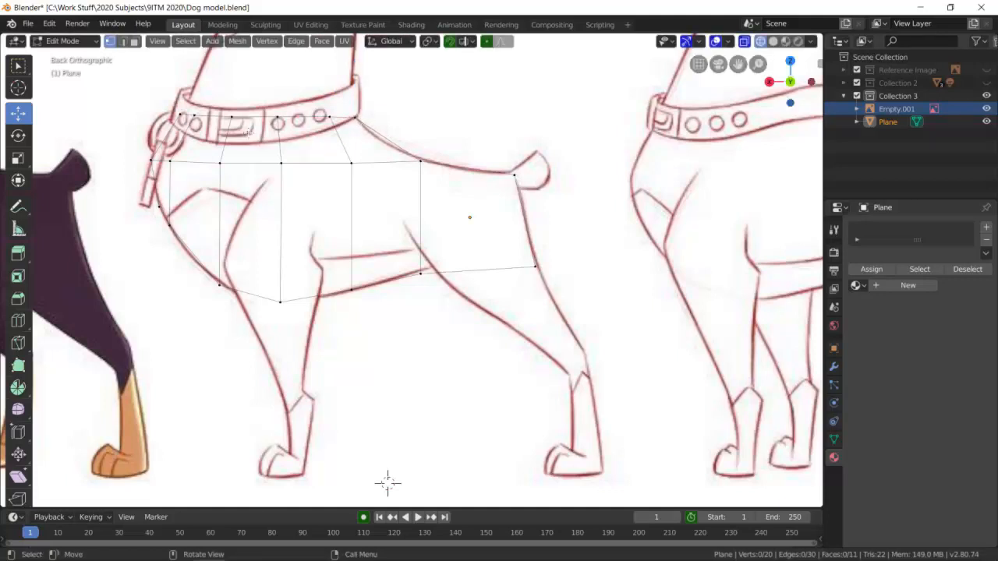
Inspect the body mesh in perspective with solid shading, and return to wireframe in the straight back view.
{"action": "scroll", "coordinate": [195, 97], "scroll_direction": "up", "scroll_amount": 2}
{"action": "scroll", "coordinate": [322, 141], "scroll_direction": "down", "scroll_amount": 6}
{"action": "mouse_move", "coordinate": [323, 140]}
{"action": "middle_mouse_down"}
{"action": "mouse_move", "coordinate": [332, 165]}
{"action": "mouse_move", "coordinate": [339, 134]}
{"action": "middle_mouse_up"}
{"action": "mouse_move", "coordinate": [499, 189]}
{"action": "middle_mouse_down"}
{"action": "mouse_move", "coordinate": [561, 190]}
{"action": "mouse_move", "coordinate": [521, 190]}
{"action": "mouse_move", "coordinate": [534, 187]}
{"action": "middle_mouse_up"}
{"action": "left_click", "coordinate": [772, 42]}
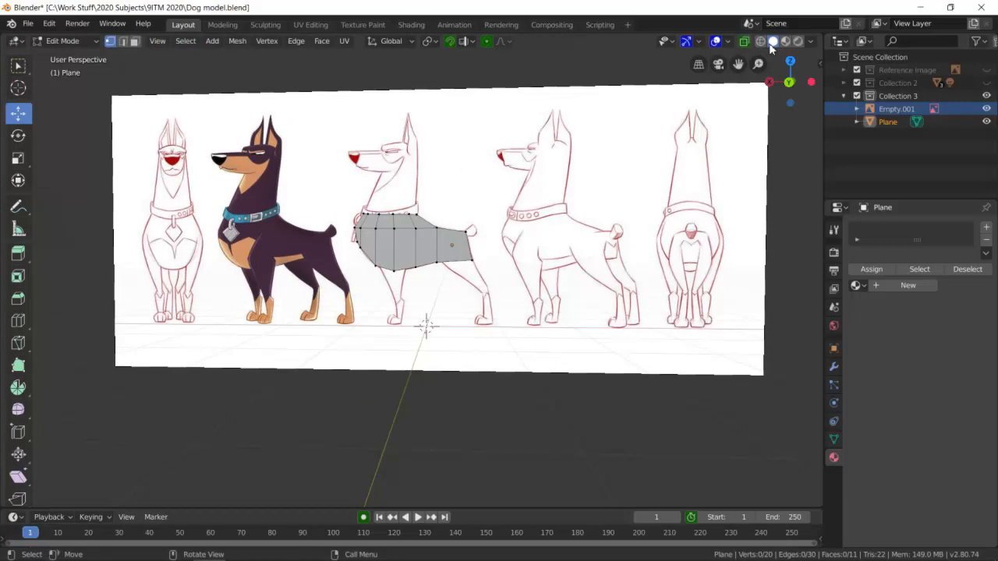
{"action": "left_click", "coordinate": [761, 42]}
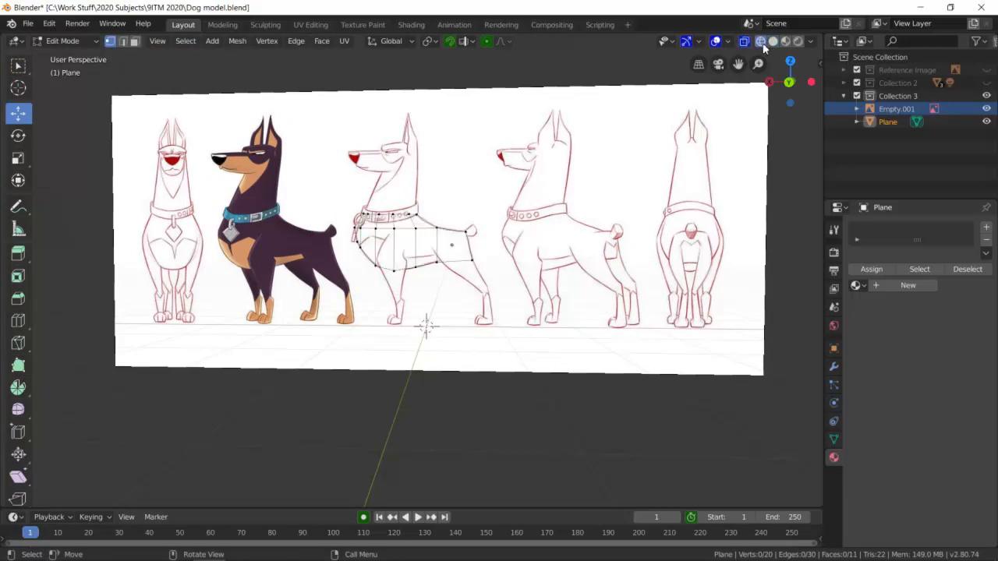
{"action": "scroll", "coordinate": [481, 176], "scroll_direction": "up", "scroll_amount": 1}
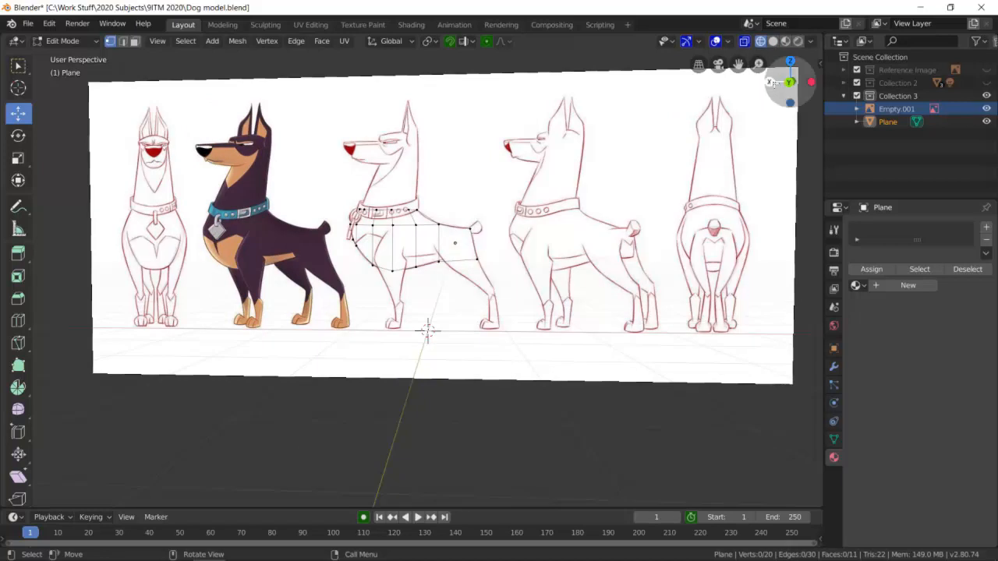
{"action": "left_click", "coordinate": [789, 82]}
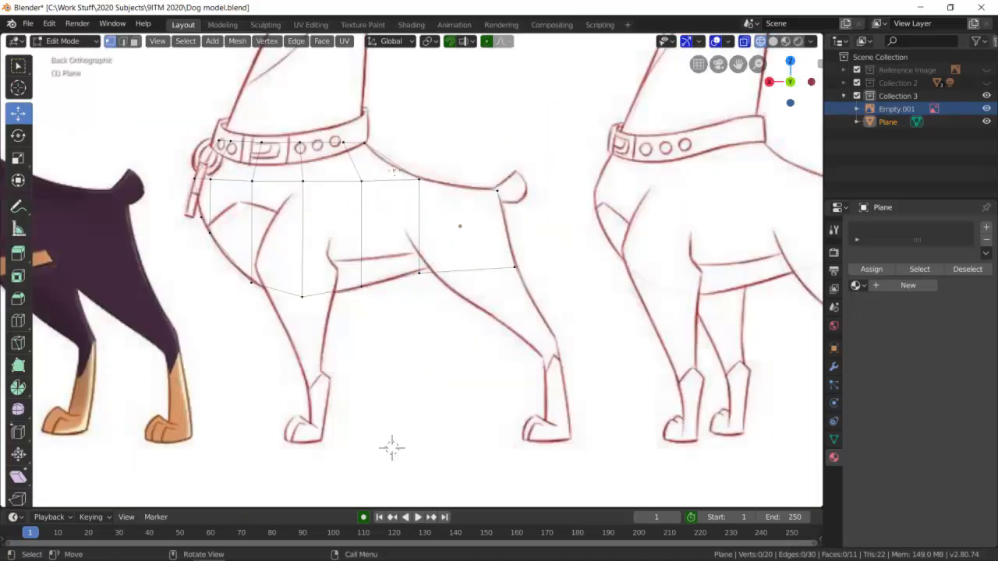
Extrude the five edges along the collar upward into the lower neck.
{"action": "middle_click_drag", "start_coordinate": [401, 125], "coordinate": [481, 281], "text": "shift"}
{"action": "scroll", "coordinate": [395, 297], "scroll_direction": "up", "scroll_amount": 3}
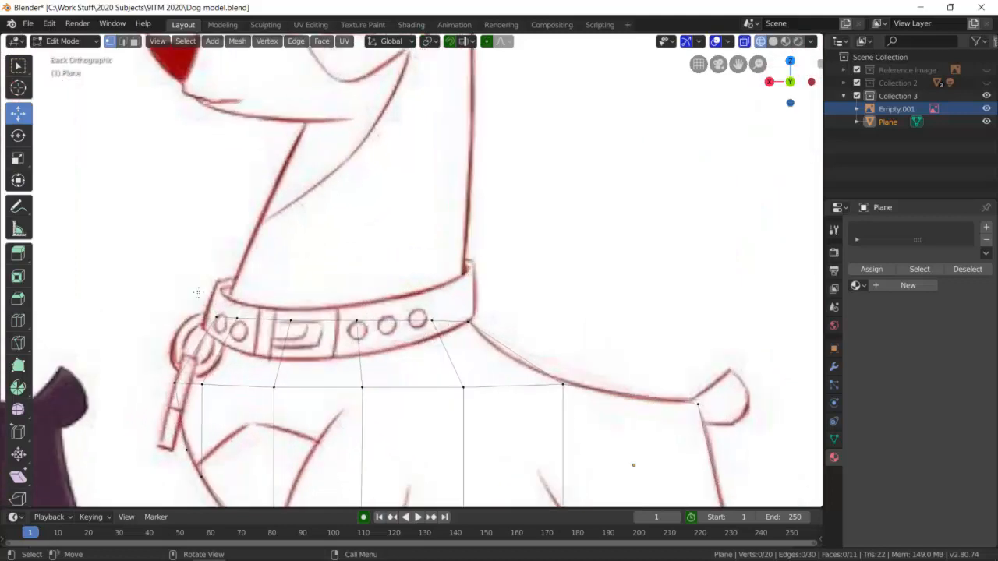
{"action": "left_click", "coordinate": [125, 42]}
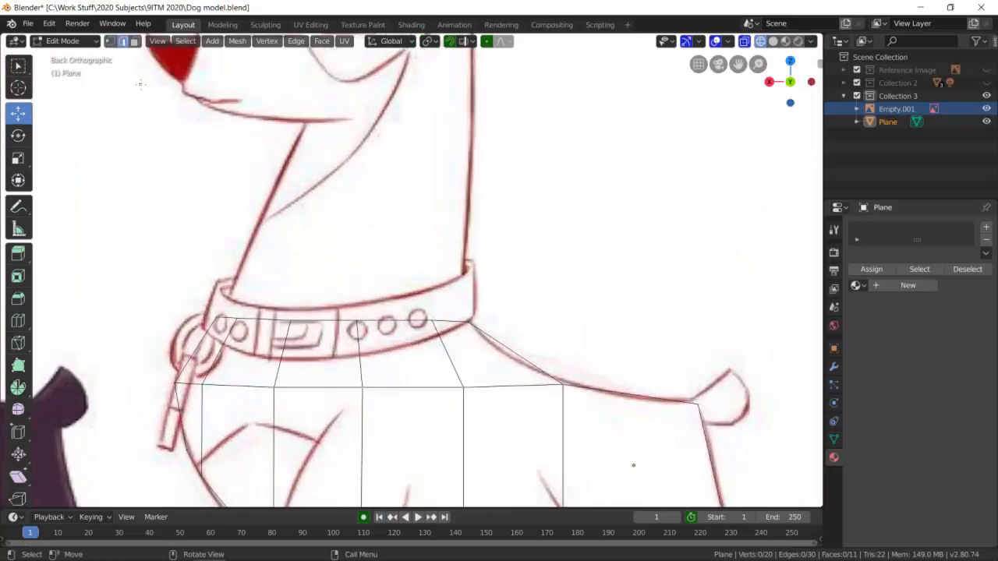
{"action": "left_click", "coordinate": [232, 321], "text": "shift"}
{"action": "left_click", "coordinate": [269, 319], "text": "shift"}
{"action": "left_click", "coordinate": [326, 322], "text": "shift"}
{"action": "left_click", "coordinate": [420, 320], "text": "shift"}
{"action": "left_click", "coordinate": [442, 319], "text": "shift"}
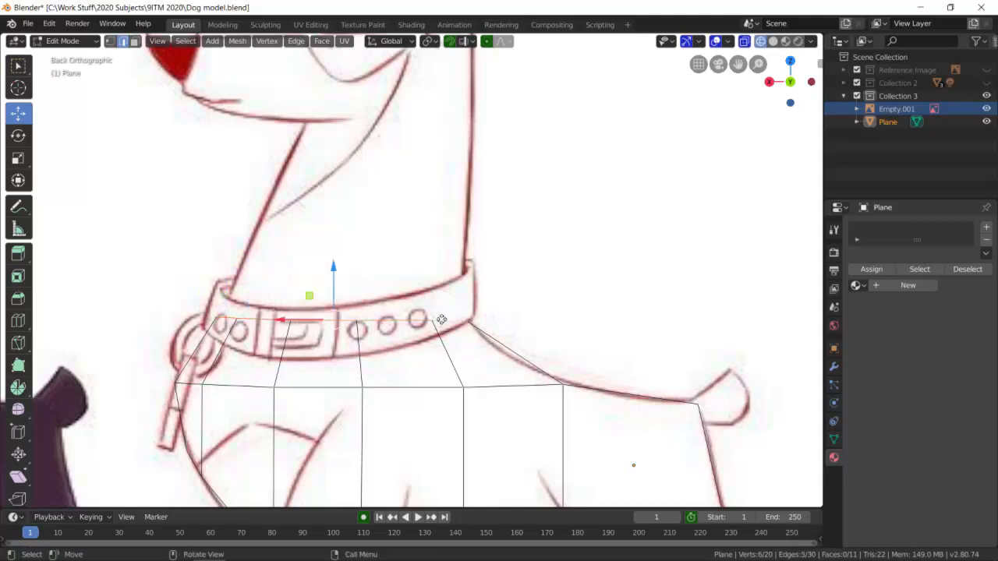
{"action": "key", "text": "e"}
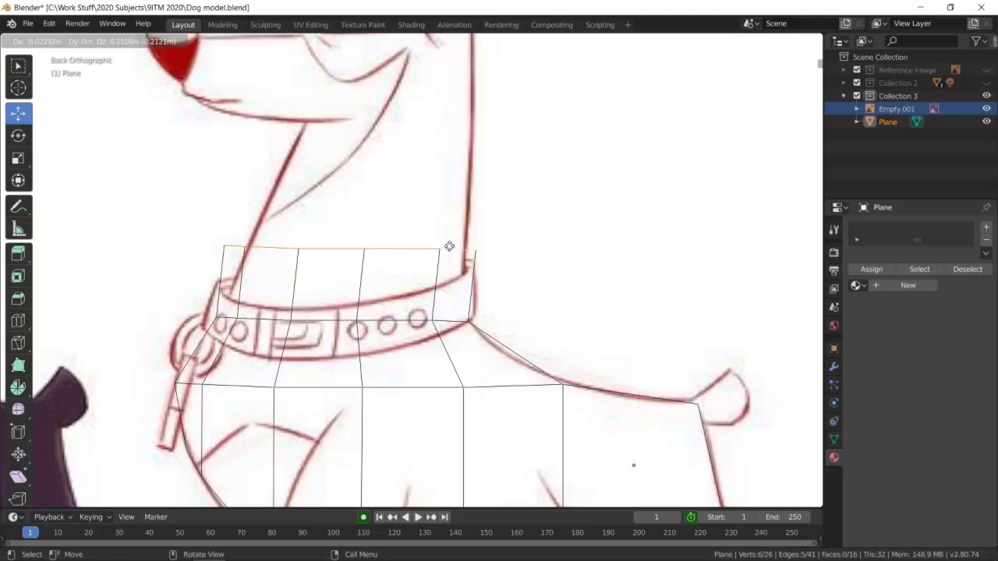
{"action": "left_click", "coordinate": [451, 234]}
Scale the new neck row to about 0.77 so its front end meets the neck outline.
{"action": "key", "text": "s"}
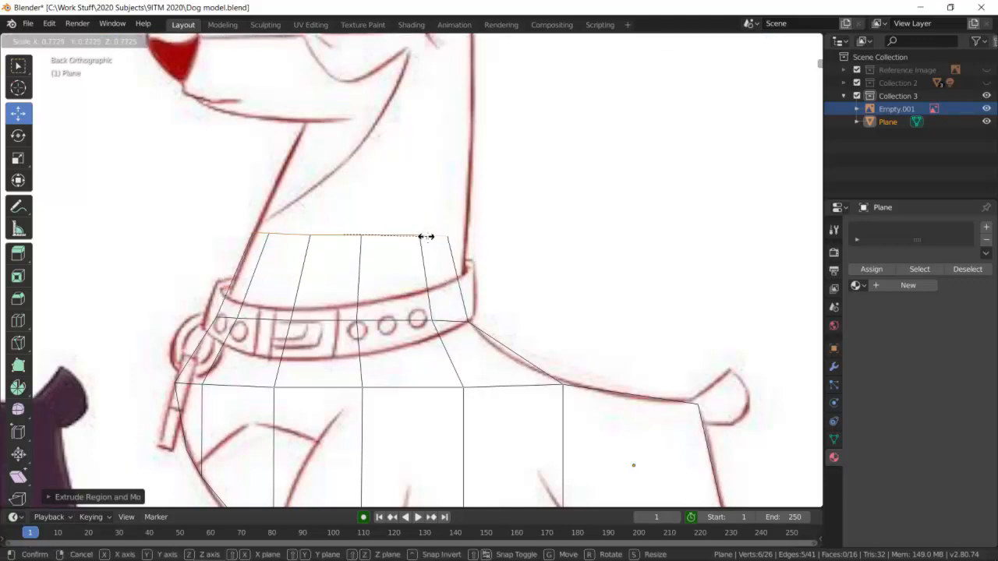
{"action": "left_click", "coordinate": [426, 236]}
{"action": "left_click", "coordinate": [299, 197]}
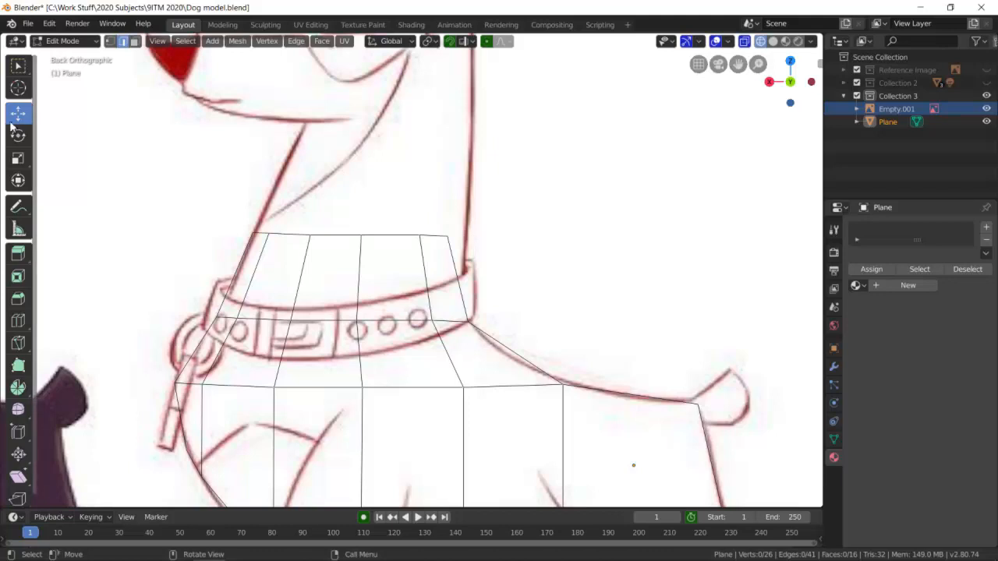
Move the neck row's rear vertex back onto the neck's rear outline.
{"action": "left_click", "coordinate": [110, 42]}
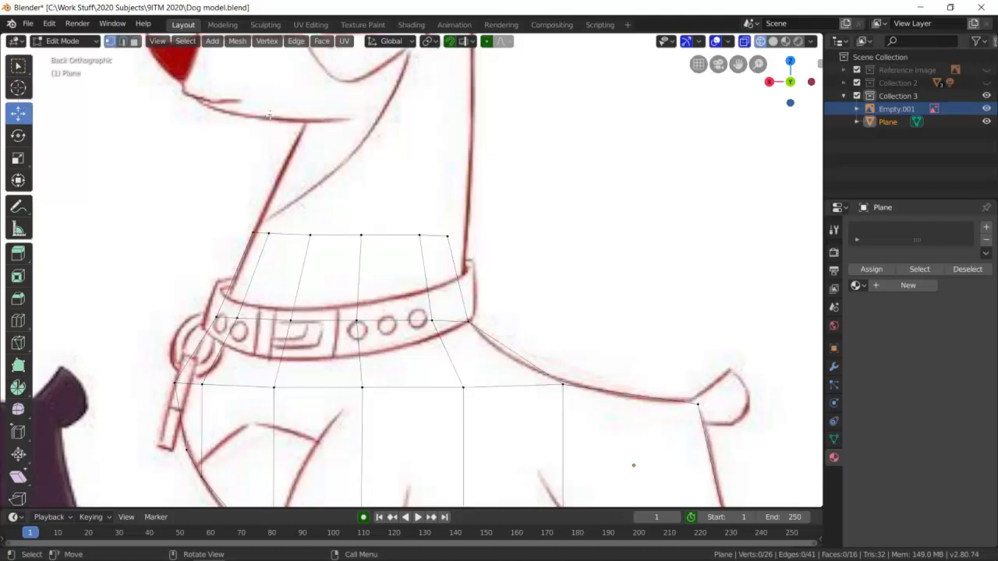
{"action": "left_click", "coordinate": [447, 235]}
{"action": "left_click_drag", "start_coordinate": [447, 235], "coordinate": [465, 235]}
{"action": "left_click", "coordinate": [522, 239]}
Extrude the five edges of the top neck row upward to the level of the jaw.
{"action": "left_click", "coordinate": [122, 41]}
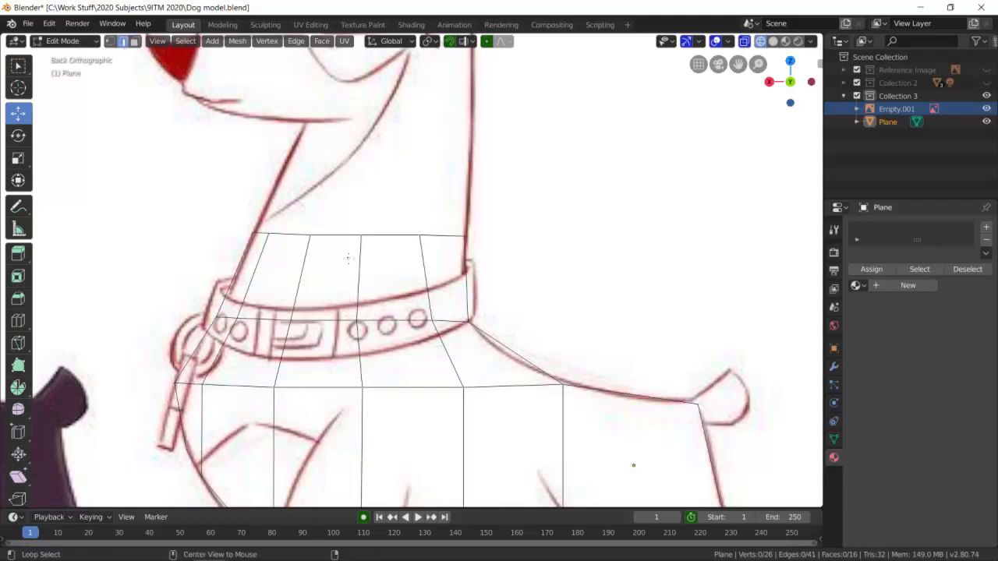
{"action": "left_click", "coordinate": [339, 235], "text": "alt"}
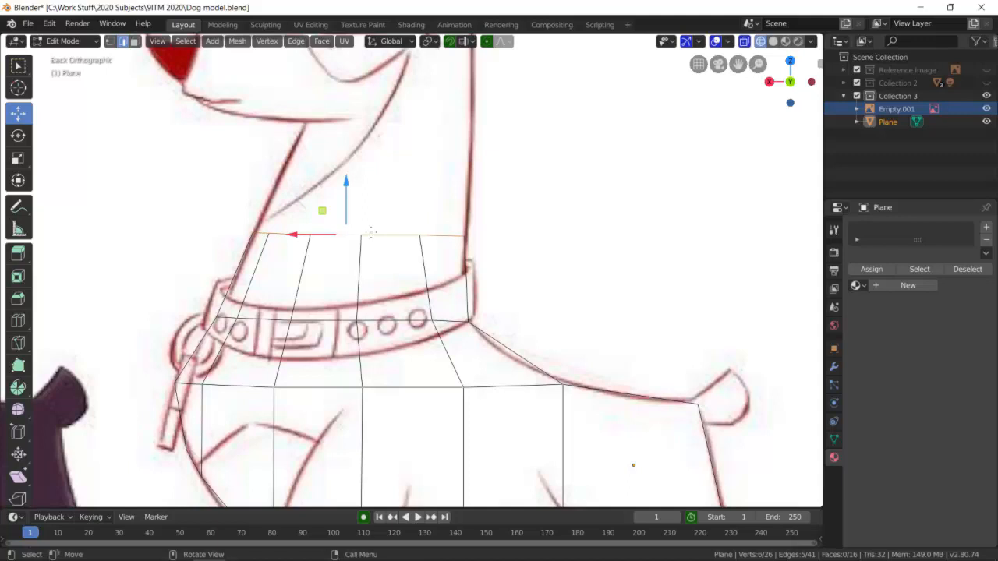
{"action": "key", "text": "e"}
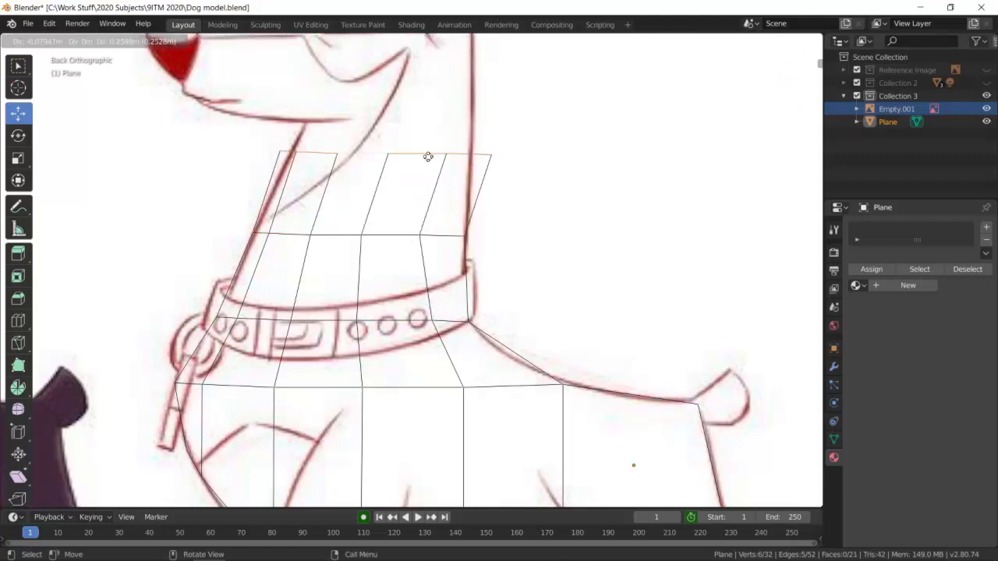
{"action": "left_click", "coordinate": [428, 138]}
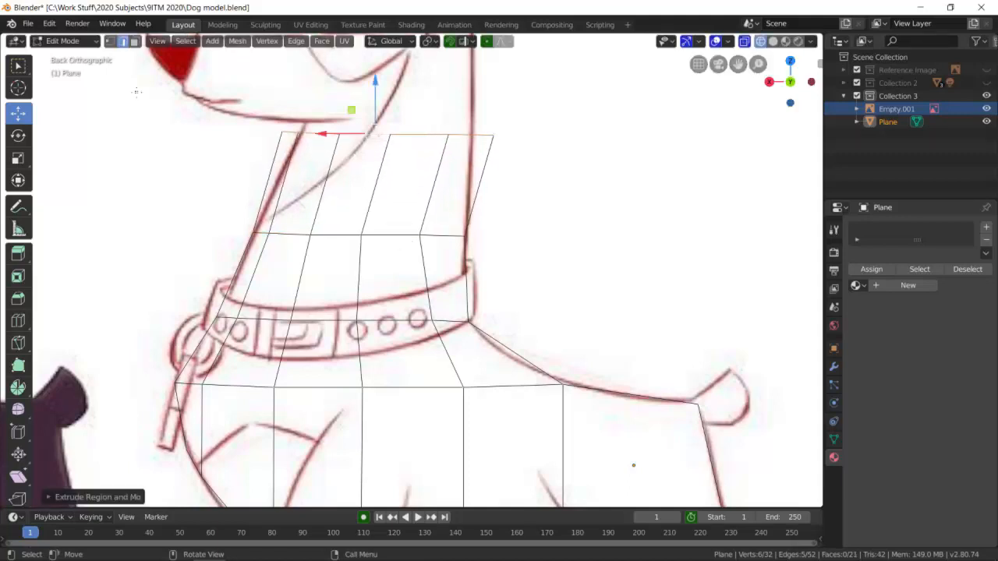
Move the new row's rear vertex onto the neck's rear outline and its front vertex down onto the throat outline.
{"action": "left_click", "coordinate": [110, 41]}
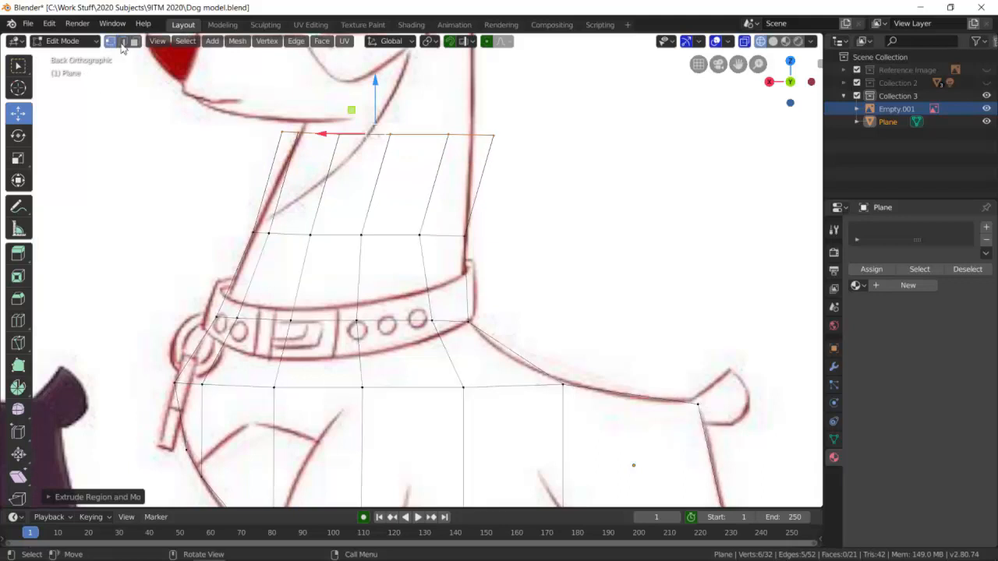
{"action": "key", "text": "alt+a"}
{"action": "left_click", "coordinate": [495, 136]}
{"action": "left_click_drag", "start_coordinate": [493, 136], "coordinate": [471, 134]}
{"action": "left_click", "coordinate": [390, 155]}
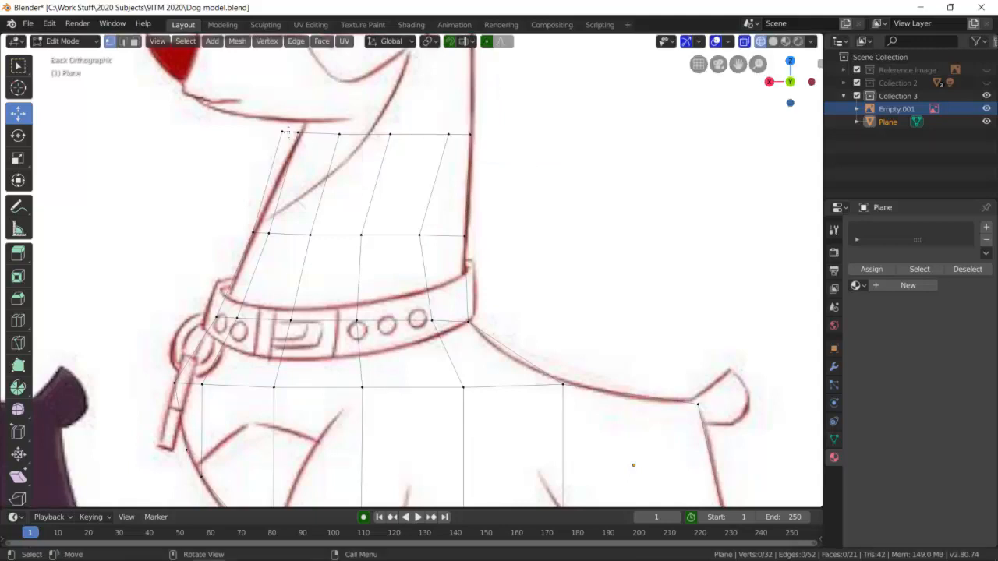
{"action": "left_click", "coordinate": [283, 132]}
{"action": "left_click_drag", "start_coordinate": [283, 132], "coordinate": [278, 177]}
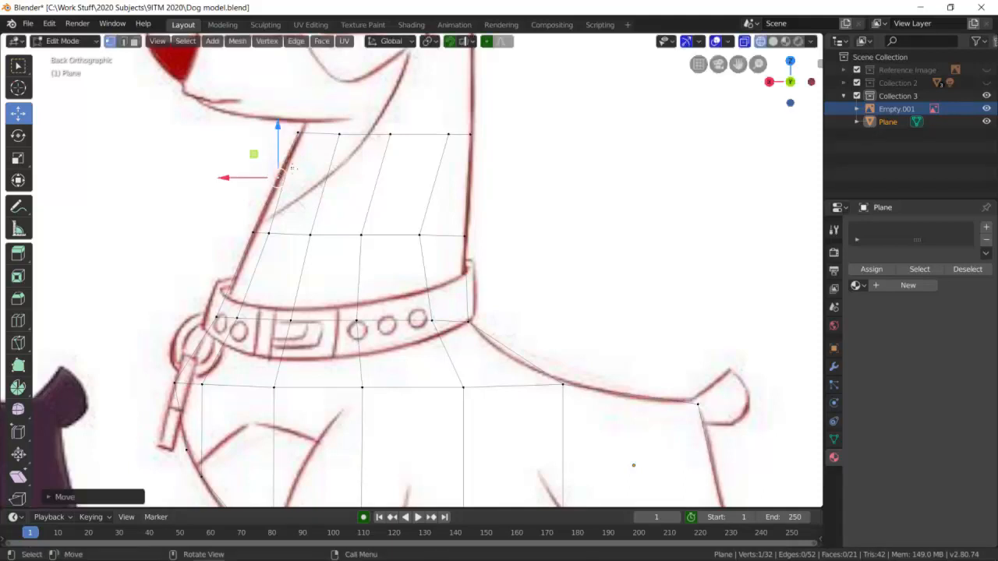
Extrude the four edges of the jaw-level row upward about 0.23 m into the head.
{"action": "left_click", "coordinate": [123, 42]}
{"action": "left_click", "coordinate": [327, 134]}
{"action": "left_click", "coordinate": [363, 135], "text": "shift"}
{"action": "left_click", "coordinate": [418, 134], "text": "shift"}
{"action": "left_click", "coordinate": [458, 135], "text": "shift"}
{"action": "key", "text": "e"}
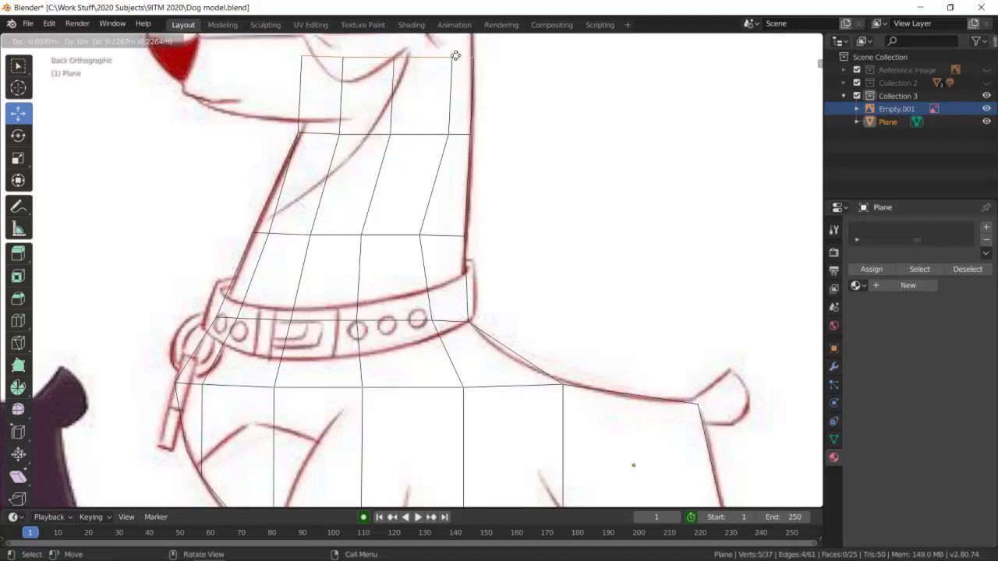
{"action": "left_click", "coordinate": [455, 56]}
Extrude the head's top row upward about 0.16 m to the level of the brow.
{"action": "scroll", "coordinate": [437, 110], "scroll_direction": "down", "scroll_amount": 5}
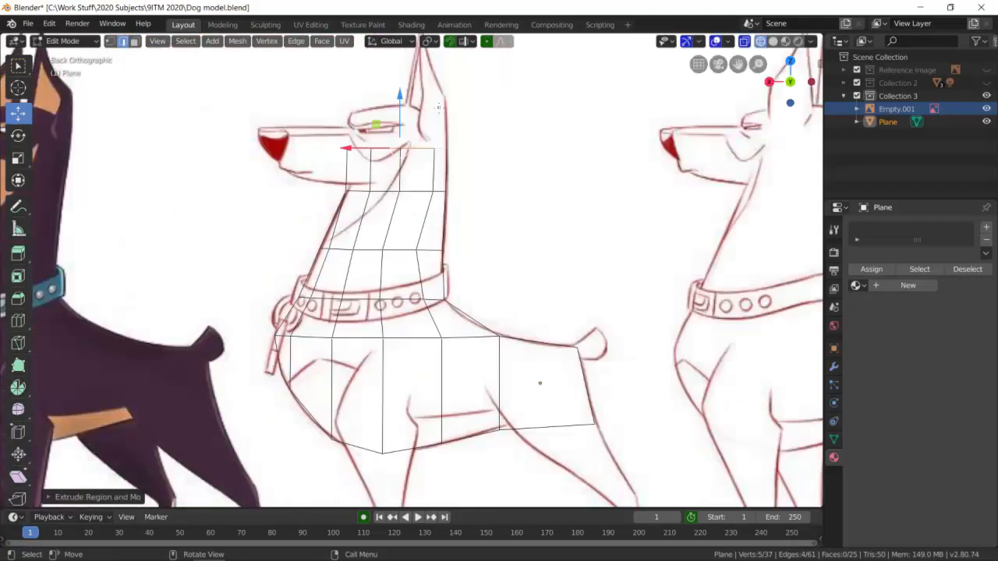
{"action": "middle_click_drag", "start_coordinate": [450, 107], "coordinate": [457, 254], "text": "shift"}
{"action": "scroll", "coordinate": [464, 270], "scroll_direction": "up", "scroll_amount": 3}
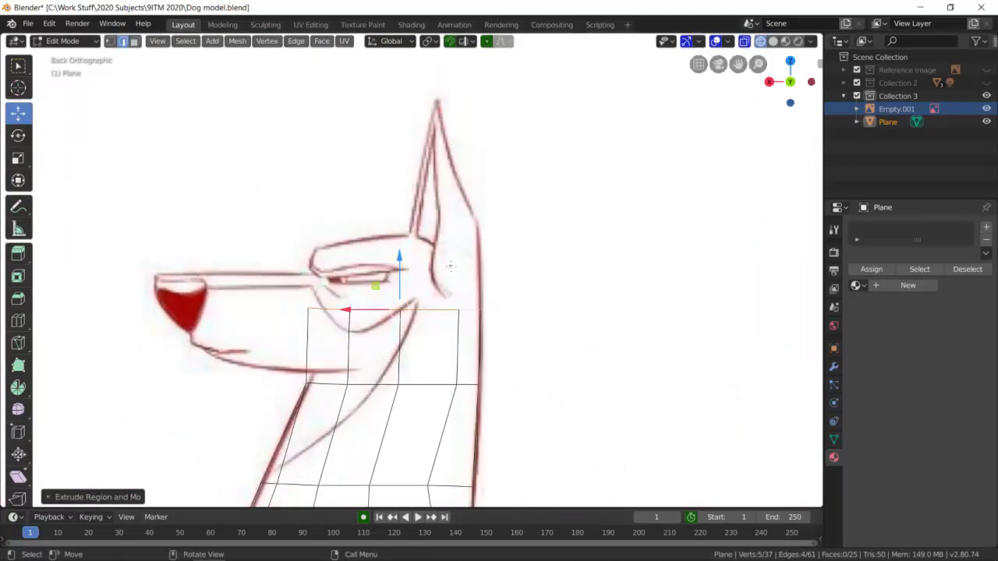
{"action": "key", "text": "e"}
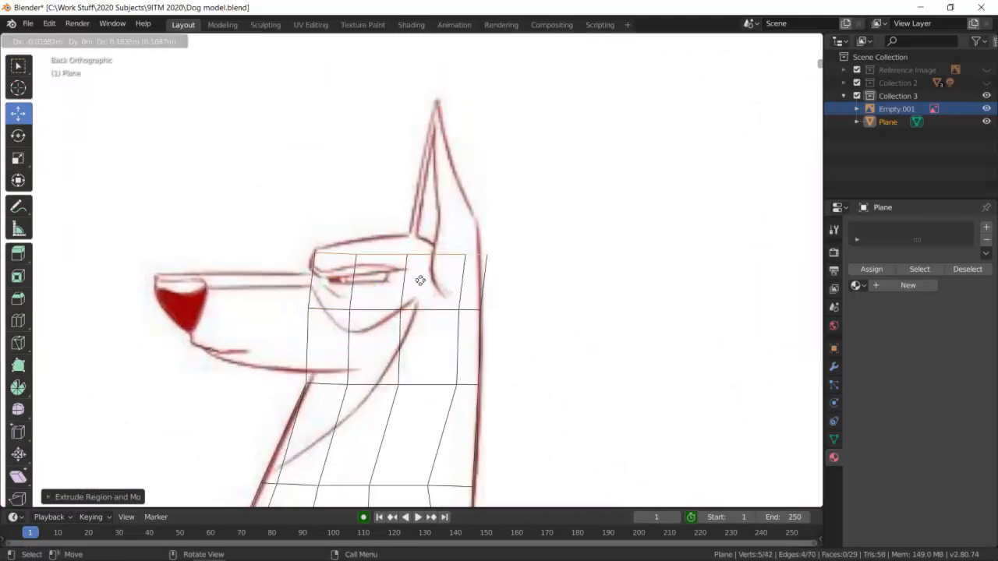
{"action": "left_click", "coordinate": [421, 280]}
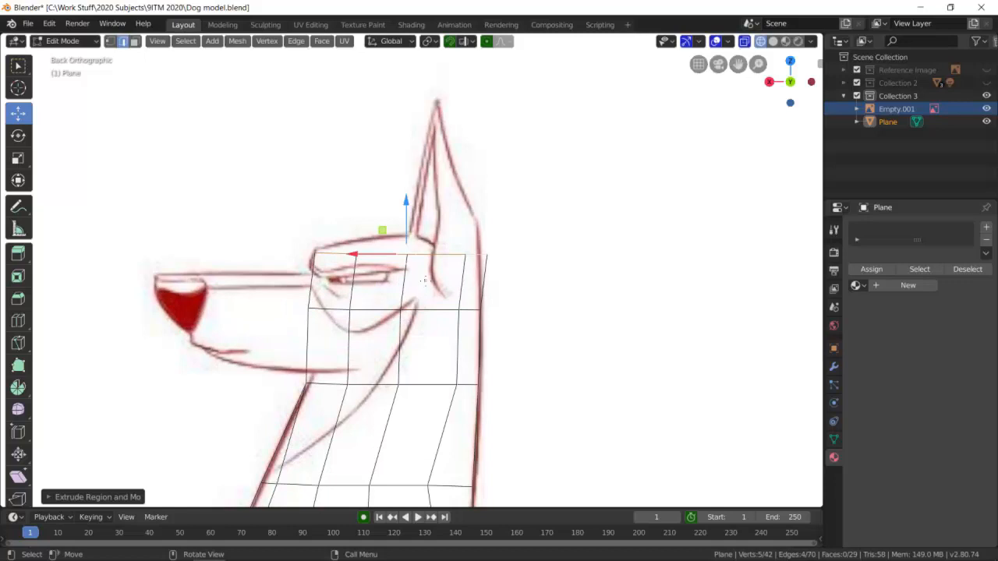
Move the brow row's rear vertex onto the outline at the back of the head.
{"action": "left_click", "coordinate": [110, 40]}
{"action": "left_click", "coordinate": [460, 242]}
{"action": "left_click_drag", "start_coordinate": [482, 251], "coordinate": [475, 253]}
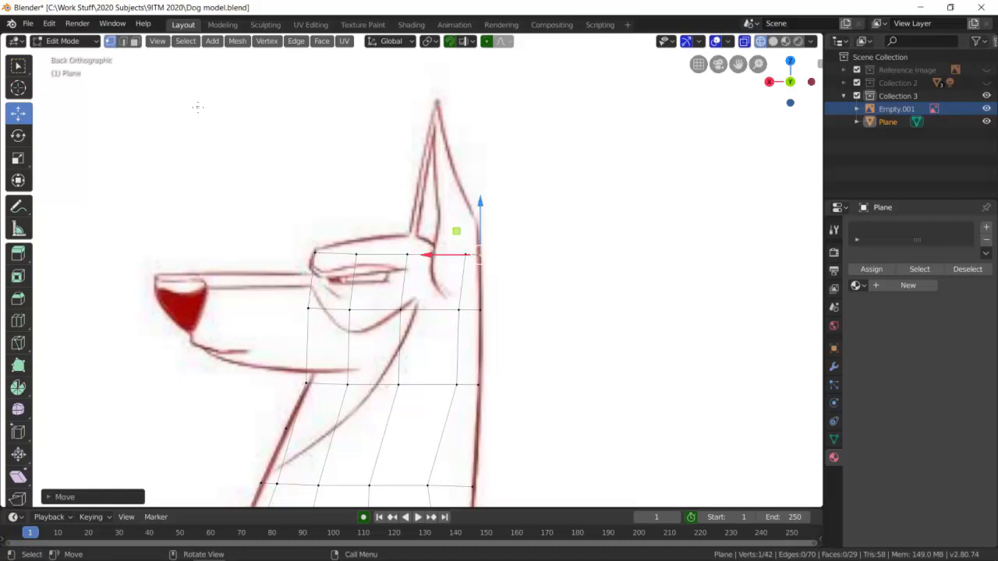
Extrude the four edges of the brow row upward about 0.05 m to the top of the head.
{"action": "left_click", "coordinate": [125, 42]}
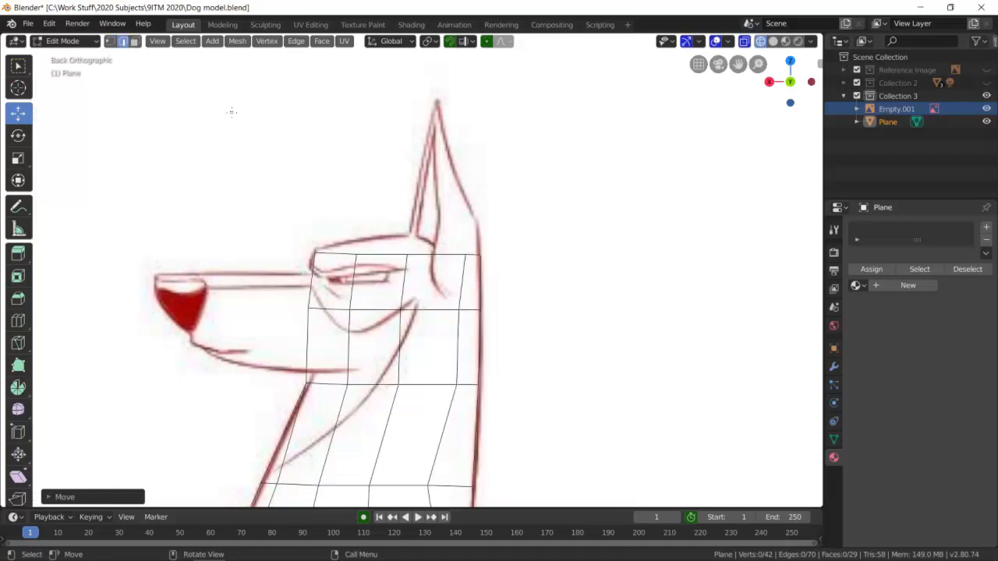
{"action": "left_click", "coordinate": [476, 255]}
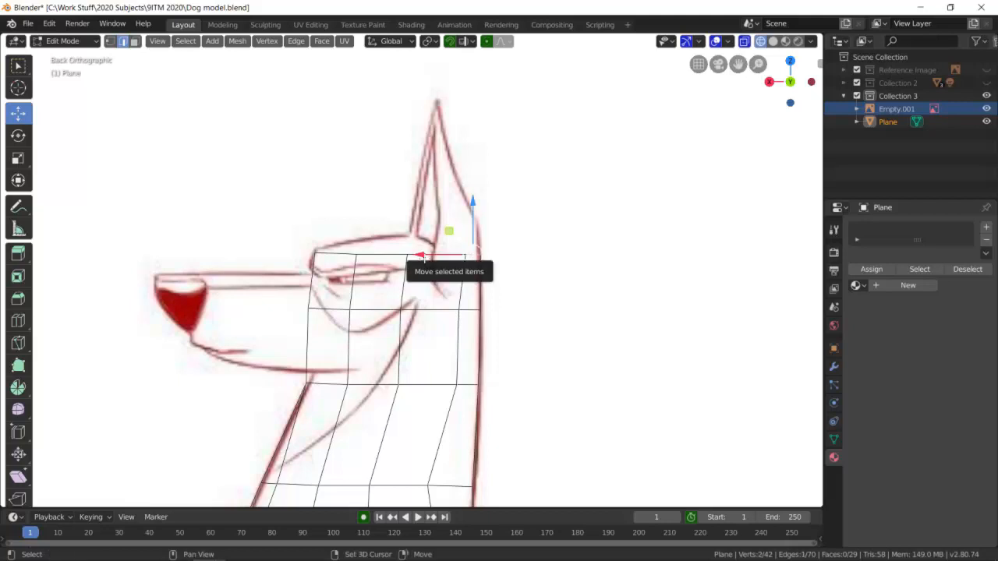
{"action": "left_click", "coordinate": [341, 258], "text": "shift"}
{"action": "scroll", "coordinate": [396, 269], "scroll_direction": "up", "scroll_amount": 5}
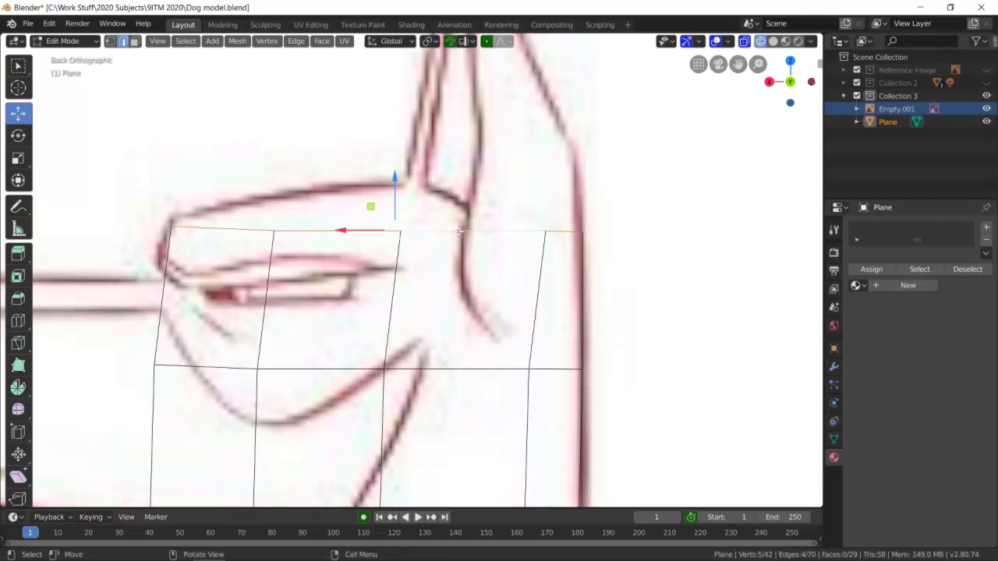
{"action": "key", "text": "e"}
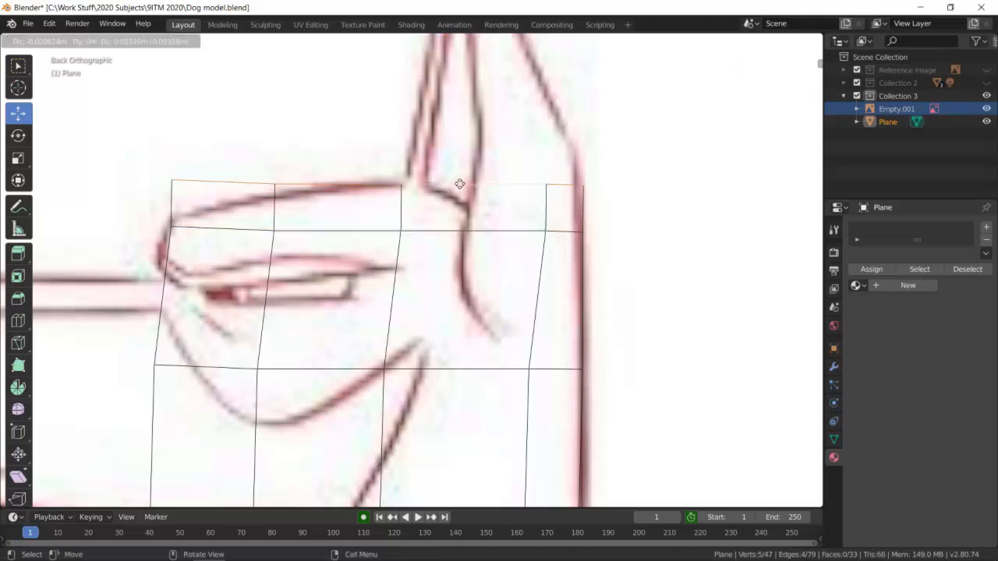
{"action": "left_click", "coordinate": [459, 184]}
Move the top row's two front vertices down onto the curved forehead outline.
{"action": "key", "text": "alt+a"}
{"action": "left_click", "coordinate": [109, 41]}
{"action": "left_click", "coordinate": [173, 180]}
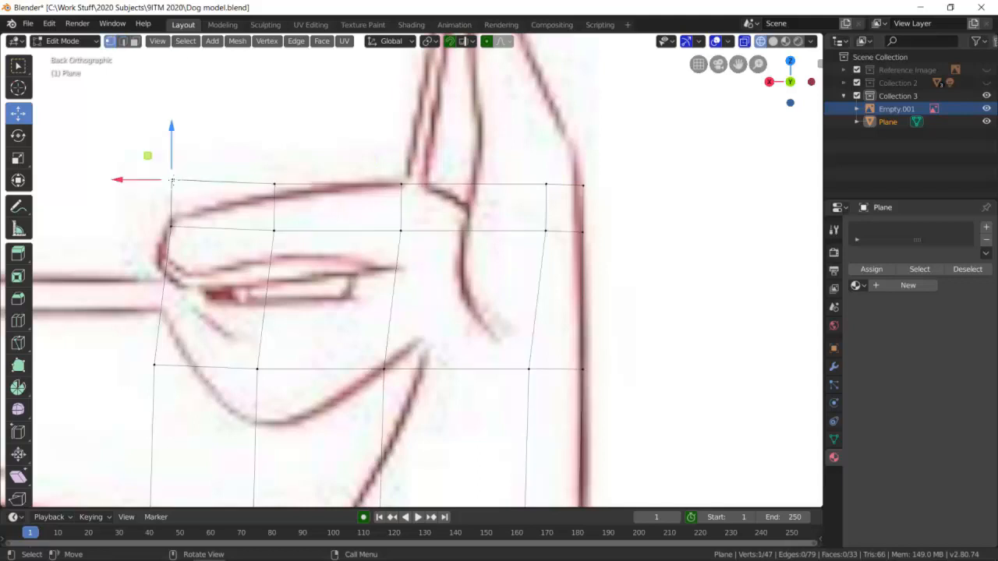
{"action": "left_click_drag", "start_coordinate": [172, 180], "coordinate": [222, 203]}
{"action": "left_click_drag", "start_coordinate": [275, 185], "coordinate": [280, 191]}
{"action": "key", "text": "alt+a"}
{"action": "left_click", "coordinate": [275, 185]}
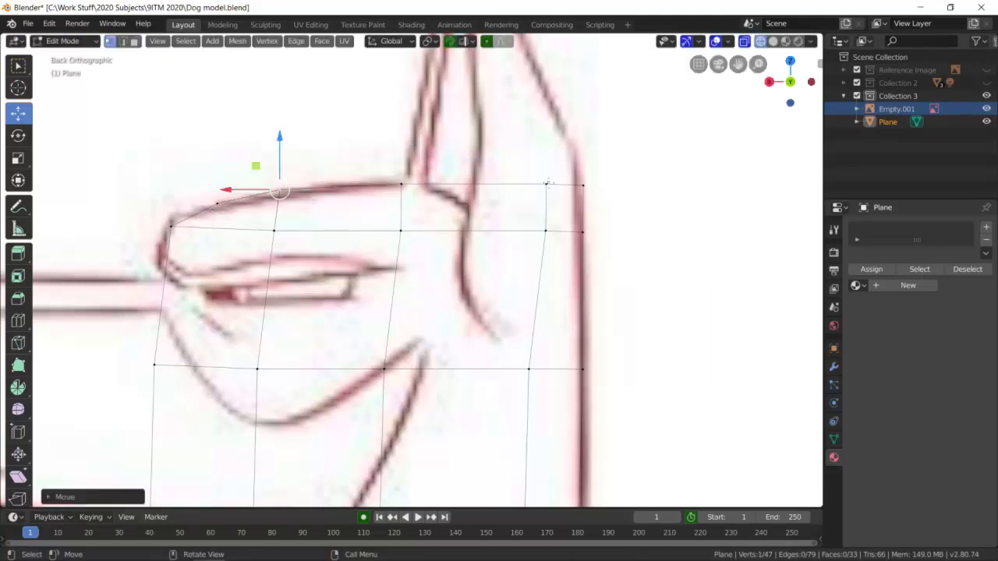
{"action": "key", "text": "g"}
{"action": "left_click", "coordinate": [540, 186]}
Lower the top row's two rear vertices so the crown slopes from the ear base down to the back of the head.
{"action": "left_click", "coordinate": [546, 184]}
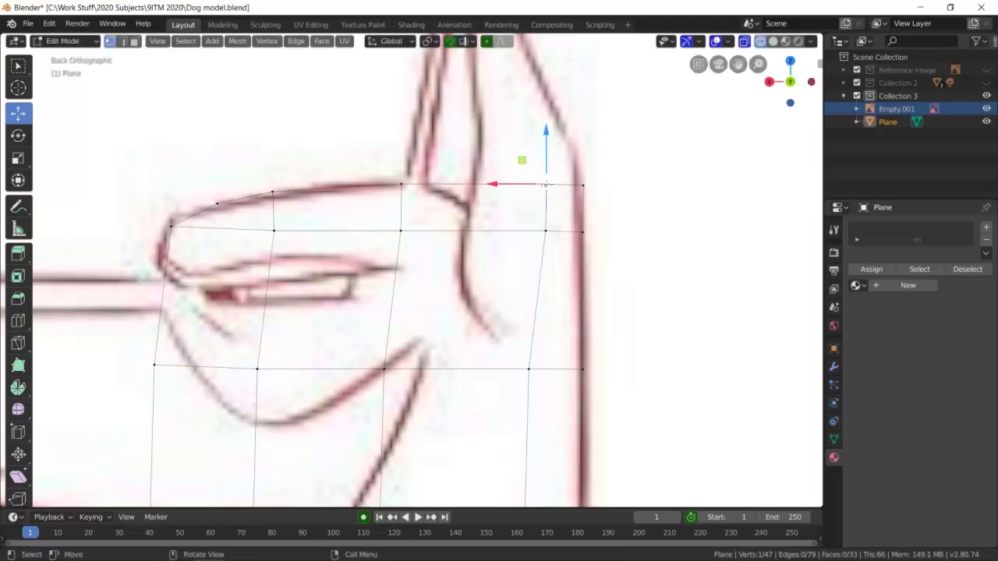
{"action": "key", "text": "g"}
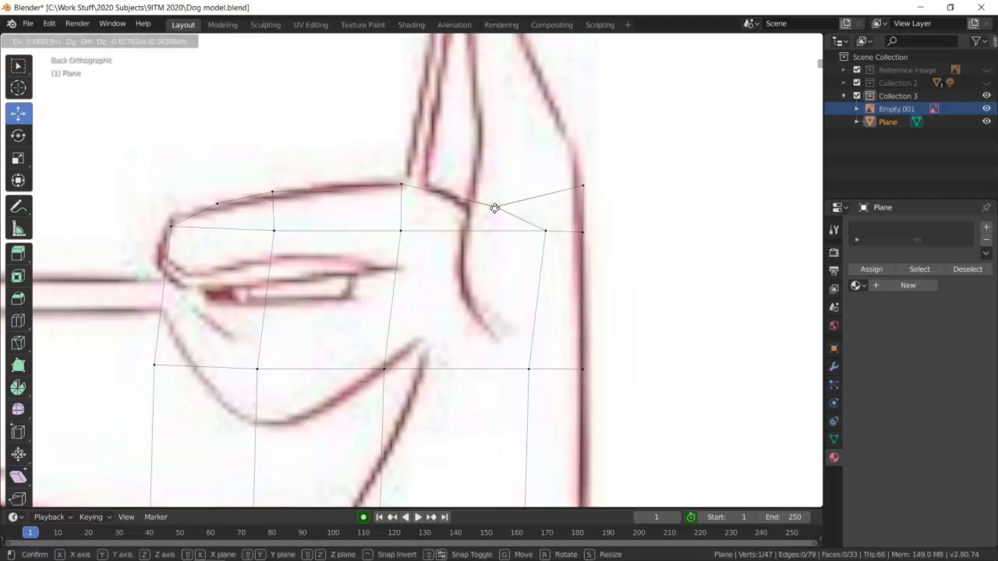
{"action": "left_click", "coordinate": [498, 205]}
{"action": "left_click", "coordinate": [583, 187]}
{"action": "key", "text": "g"}
{"action": "left_click", "coordinate": [561, 227]}
{"action": "scroll", "coordinate": [592, 234], "scroll_direction": "down", "scroll_amount": 4}
{"action": "scroll", "coordinate": [293, 316], "scroll_direction": "down", "scroll_amount": 1}
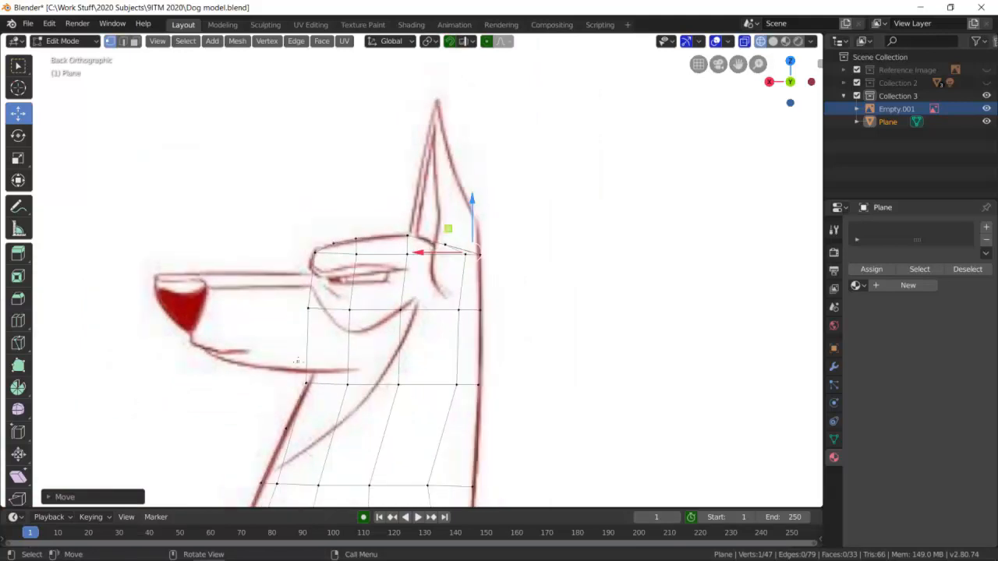
Try to extrude the two front edges of the face forward into the muzzle, and undo the extrusion.
{"action": "left_click", "coordinate": [122, 40]}
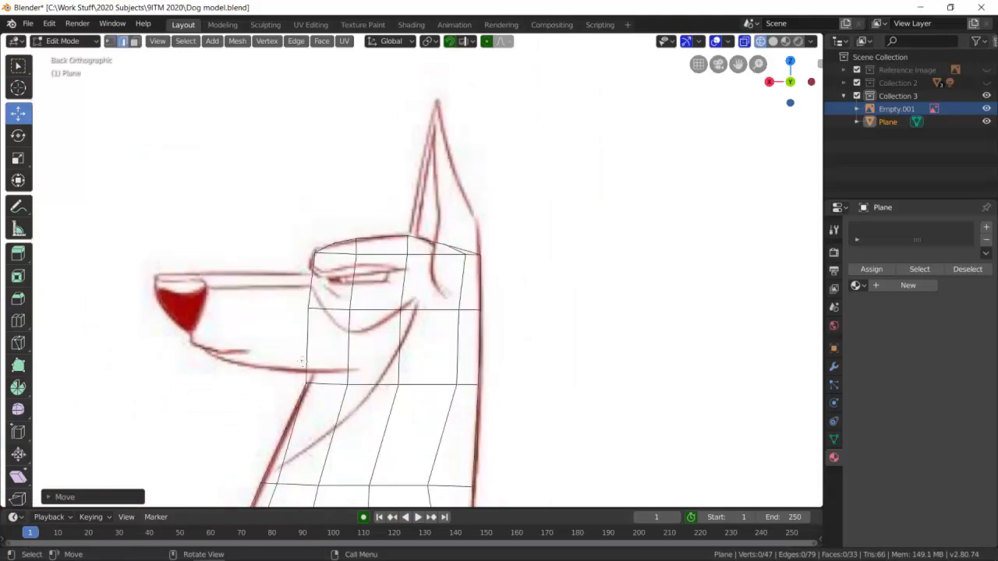
{"action": "left_click", "coordinate": [308, 335]}
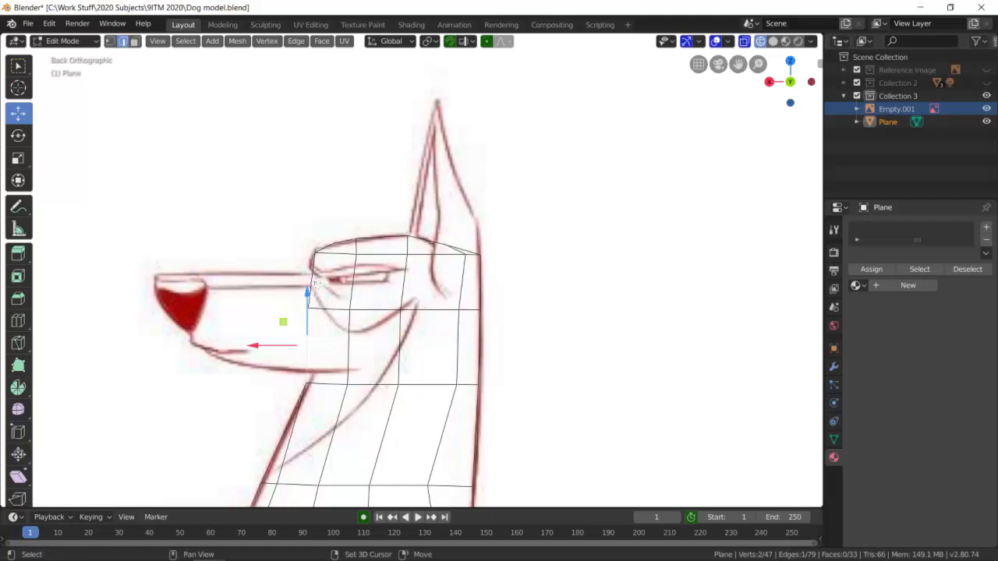
{"action": "left_click", "coordinate": [311, 269], "text": "shift"}
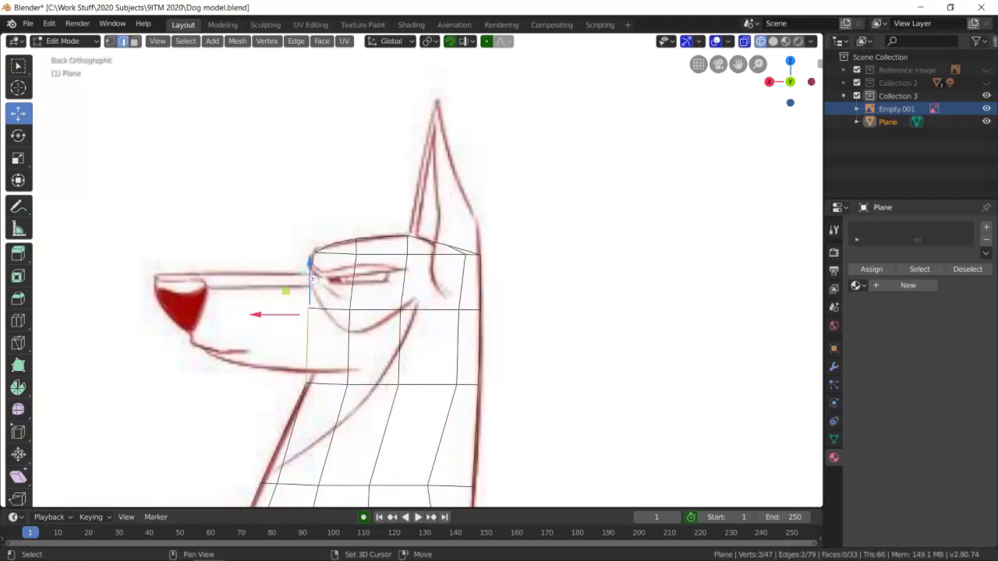
{"action": "key", "text": "e"}
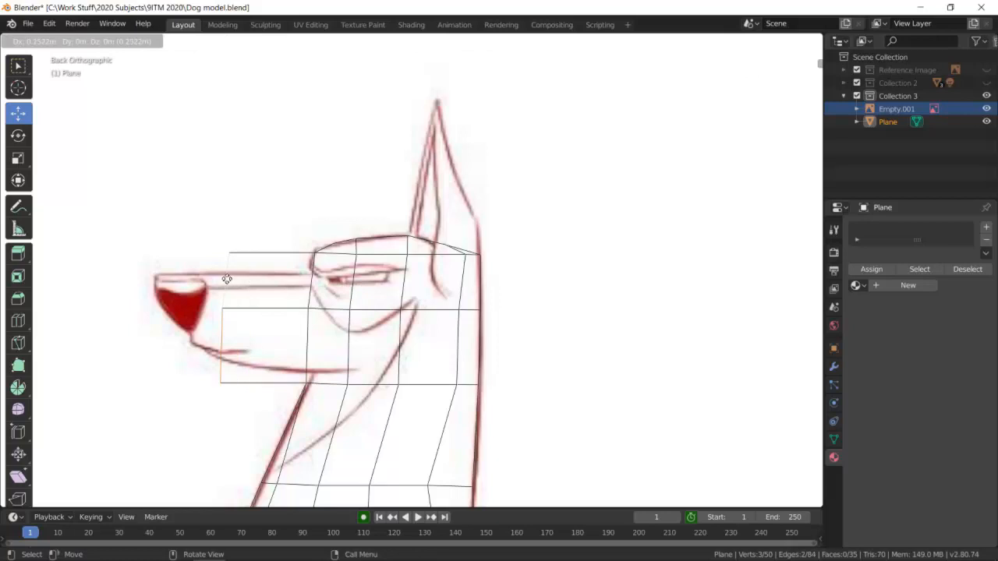
{"action": "left_click", "coordinate": [216, 279]}
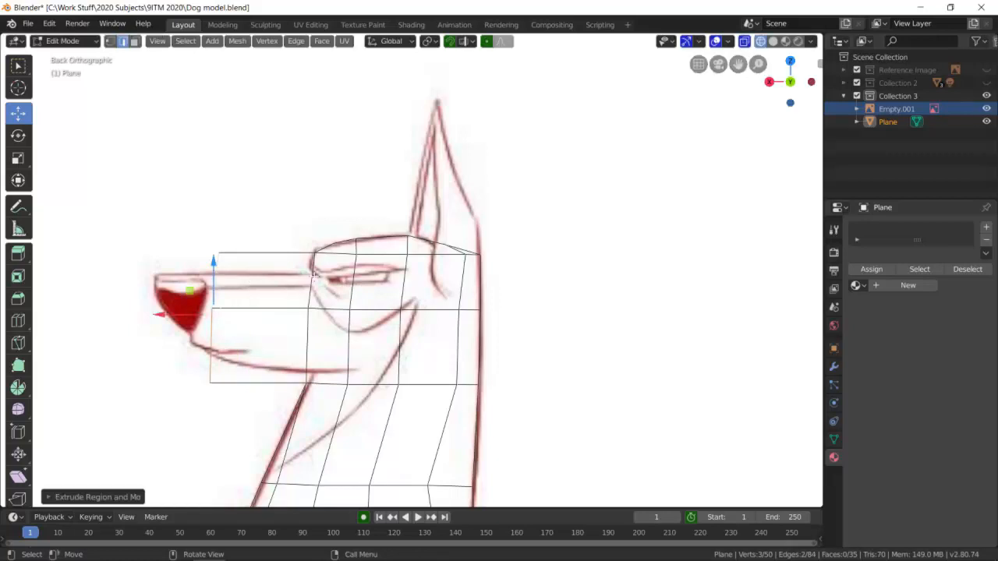
{"action": "key", "text": "ctrl+z"}
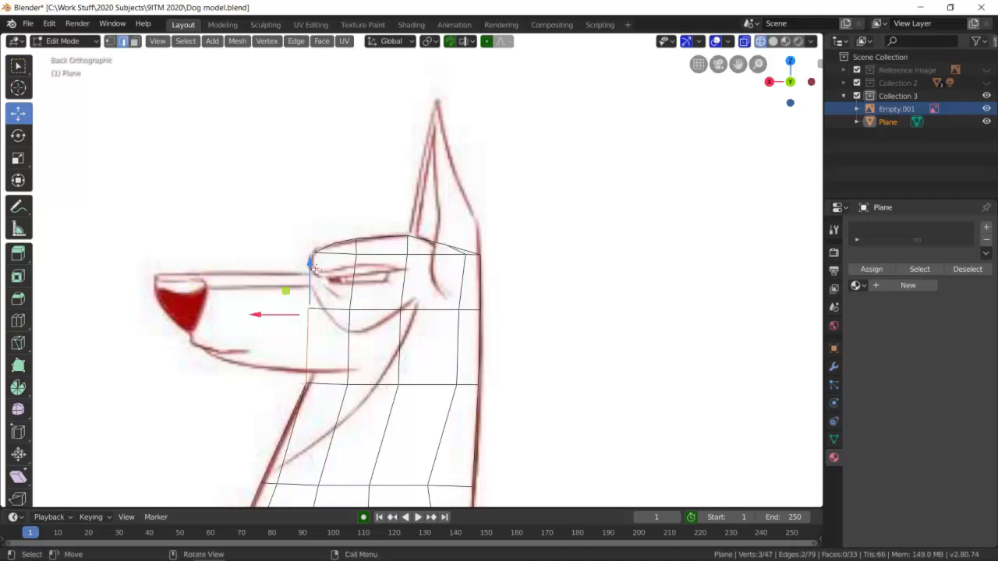
{"action": "left_click", "coordinate": [566, 296]}
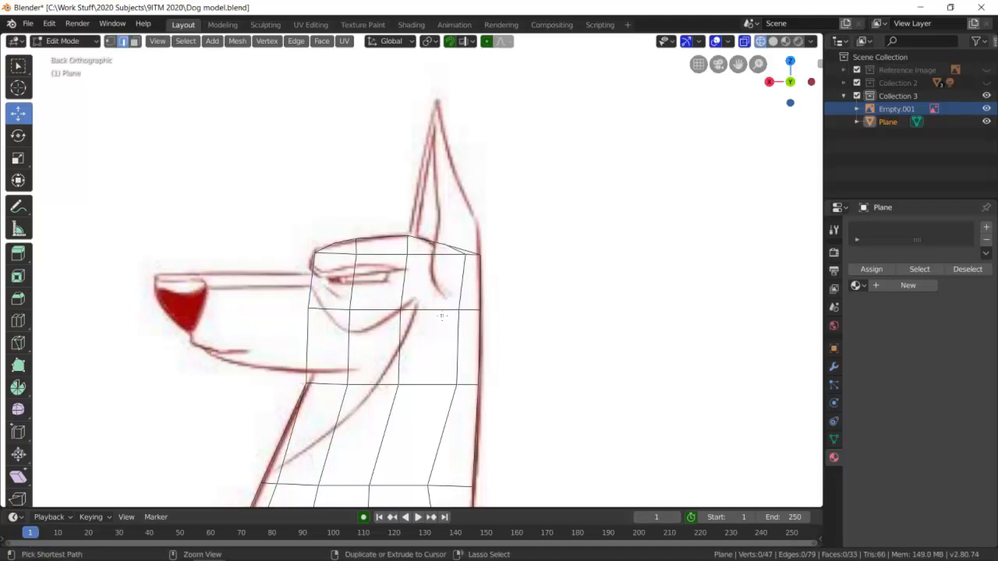
Show the mesh in solid shading and cut a horizontal edge loop across the head at the muzzle's top line, slid by about 0.23.
{"action": "key", "text": "ctrl+r"}
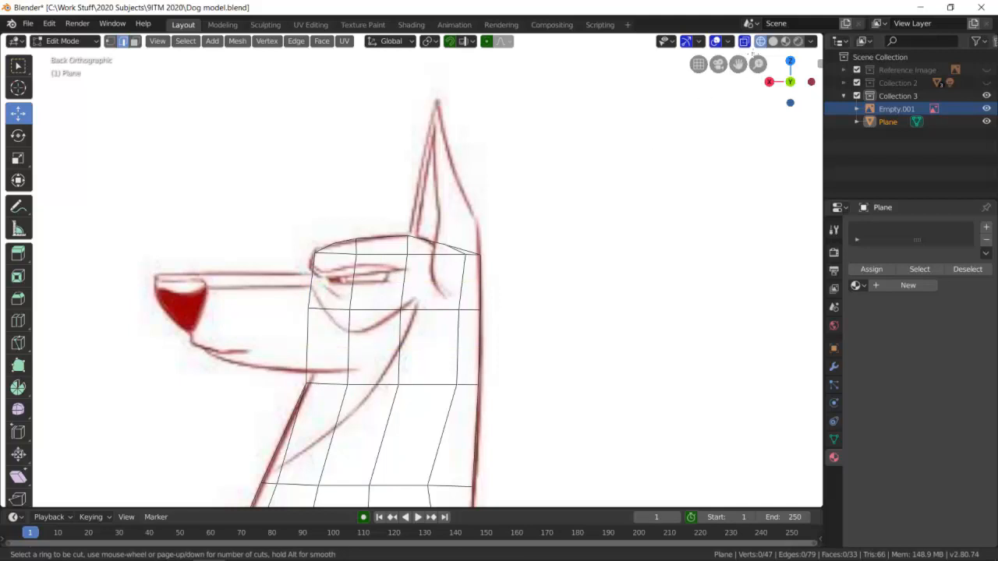
{"action": "key", "text": "Escape"}
{"action": "left_click", "coordinate": [773, 41]}
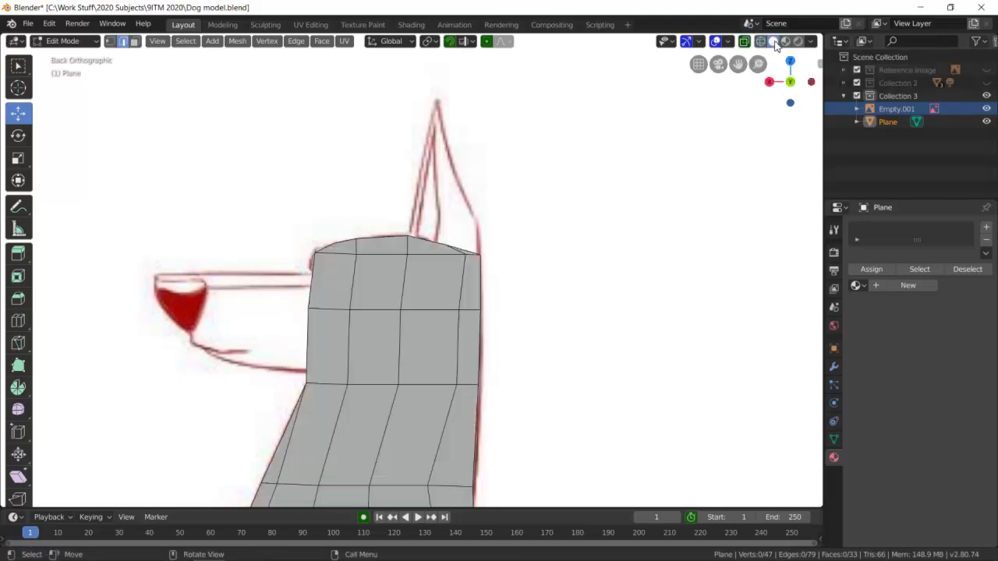
{"action": "key", "text": "ctrl+r"}
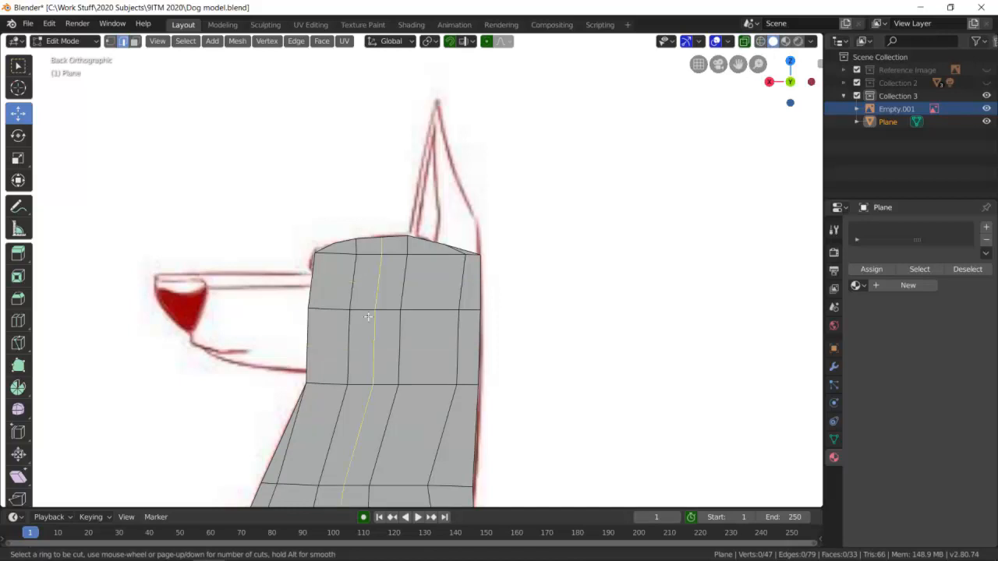
{"action": "left_click", "coordinate": [372, 278]}
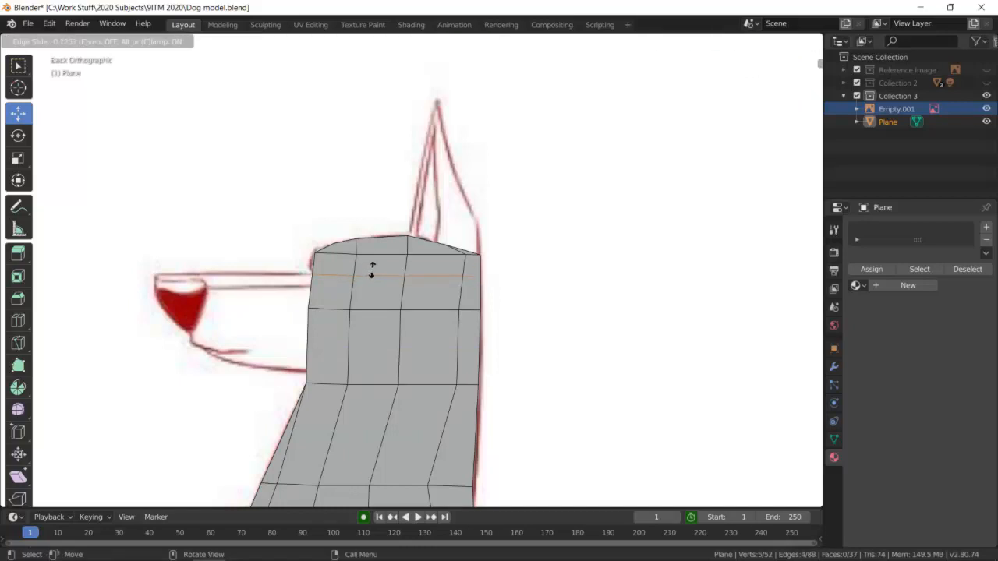
{"action": "left_click", "coordinate": [372, 269]}
Cut another horizontal edge loop across the head at the jaw line, slid by about 0.69.
{"action": "key", "text": "ctrl+r"}
{"action": "left_click", "coordinate": [399, 371]}
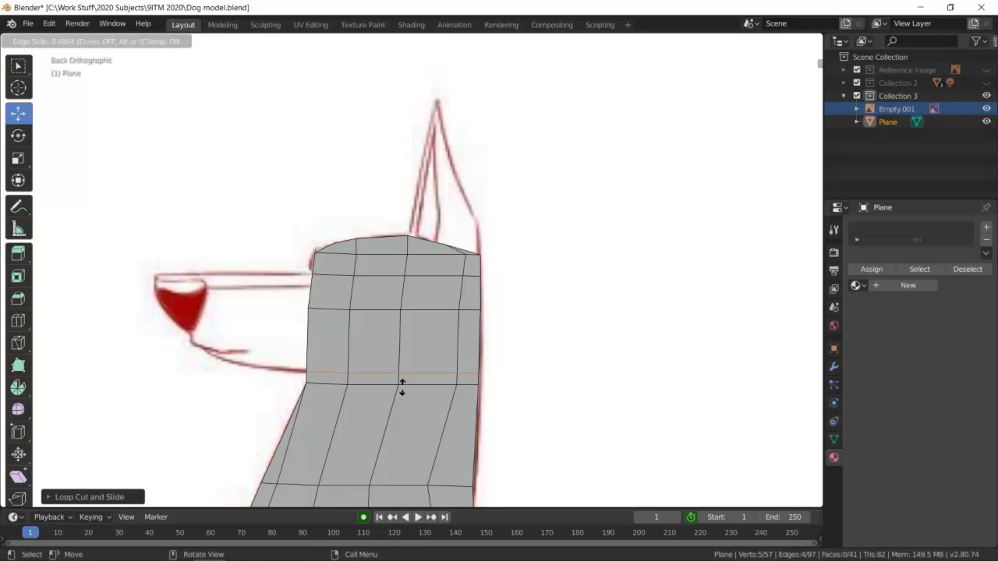
{"action": "left_click", "coordinate": [402, 385]}
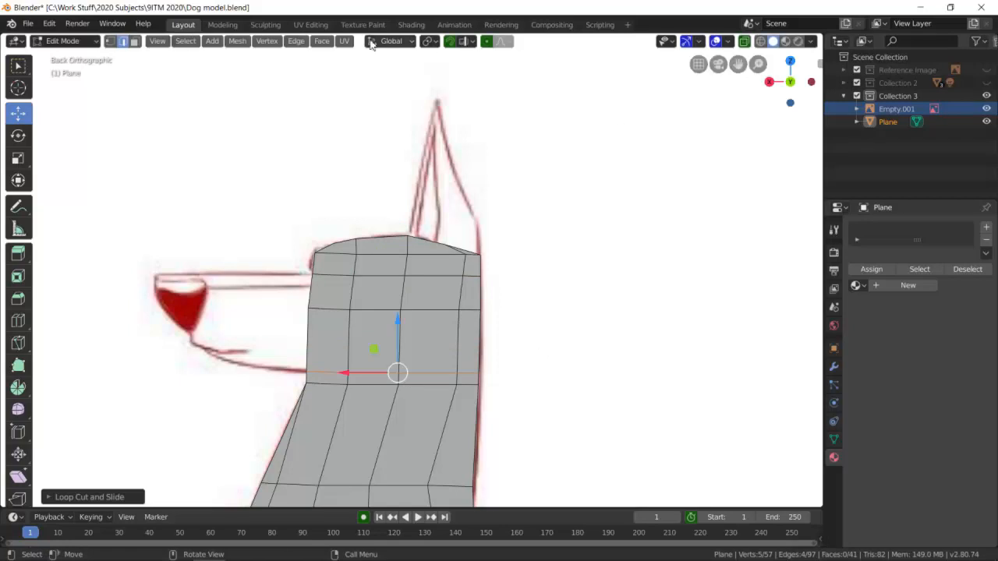
Show the mesh in wireframe and extrude the face's two front edges about 0.21 m forward along the muzzle.
{"action": "left_click", "coordinate": [761, 42]}
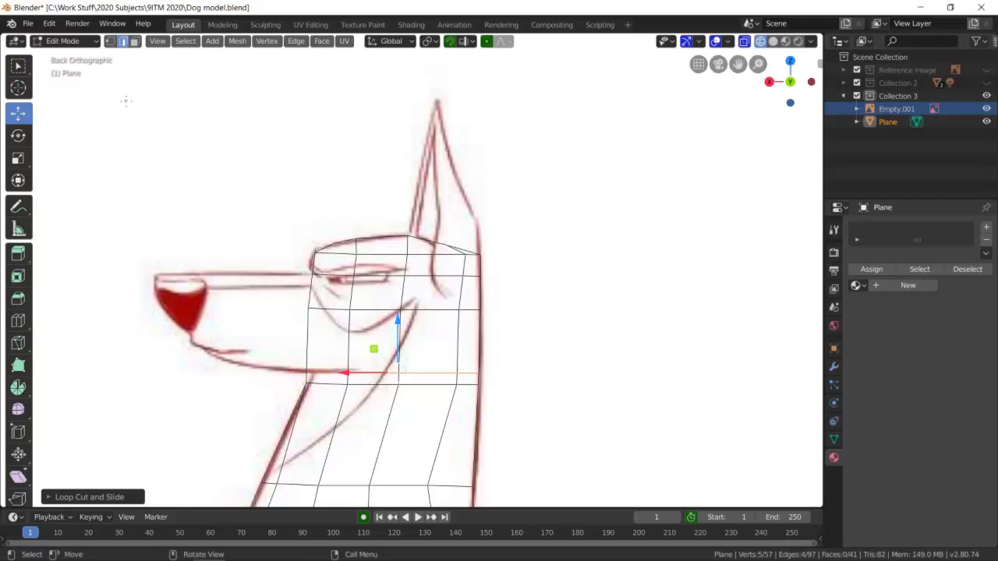
{"action": "left_click", "coordinate": [311, 290]}
{"action": "left_click", "coordinate": [307, 340], "text": "shift"}
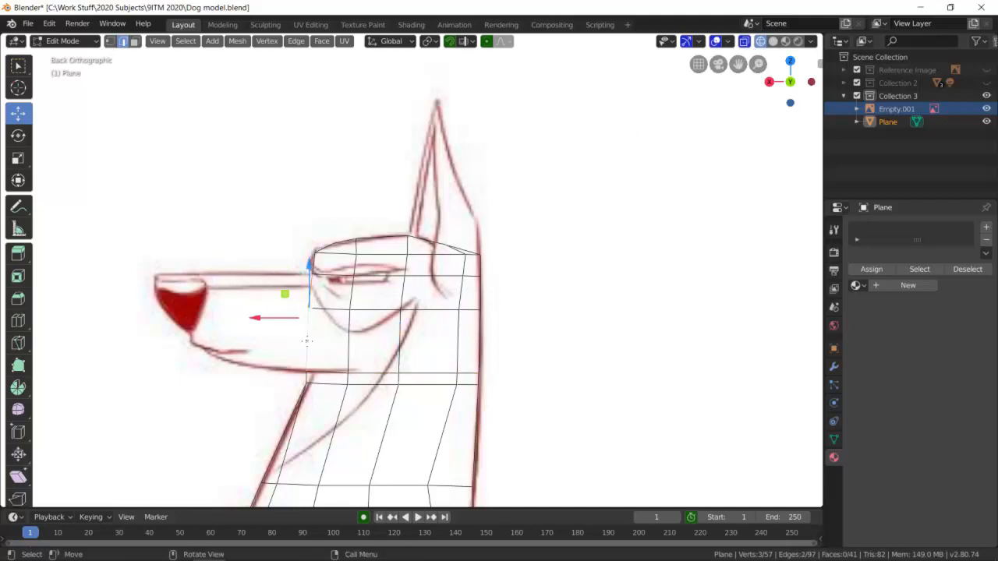
{"action": "key", "text": "e"}
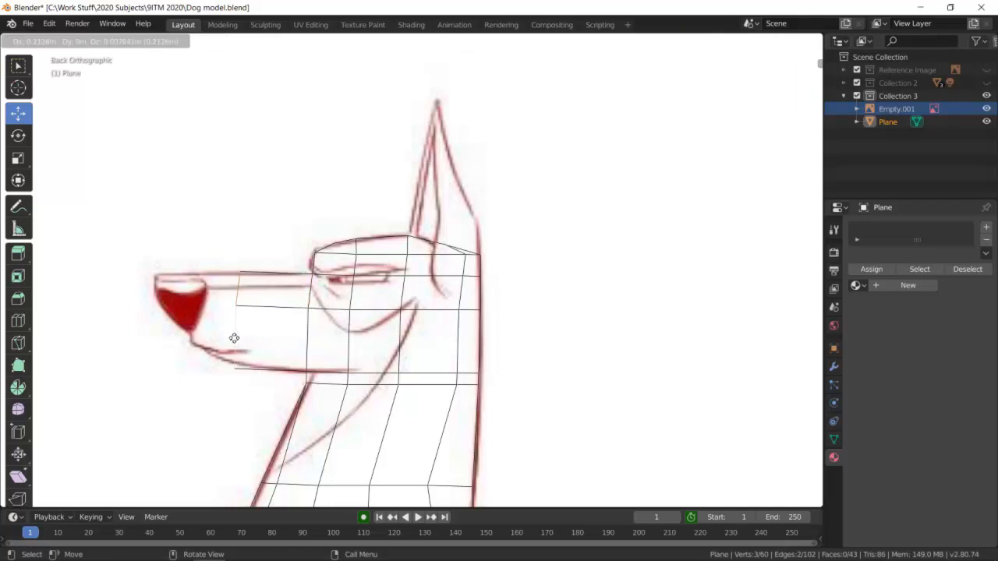
{"action": "left_click", "coordinate": [234, 337]}
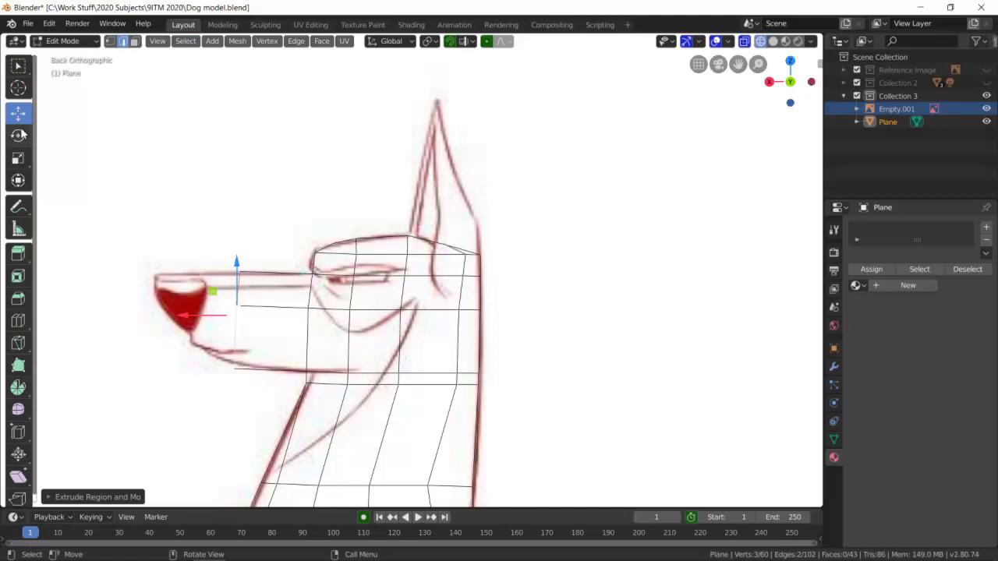
Raise the lower front vertex of the extruded muzzle section onto the jaw line of the drawing.
{"action": "left_click", "coordinate": [110, 40]}
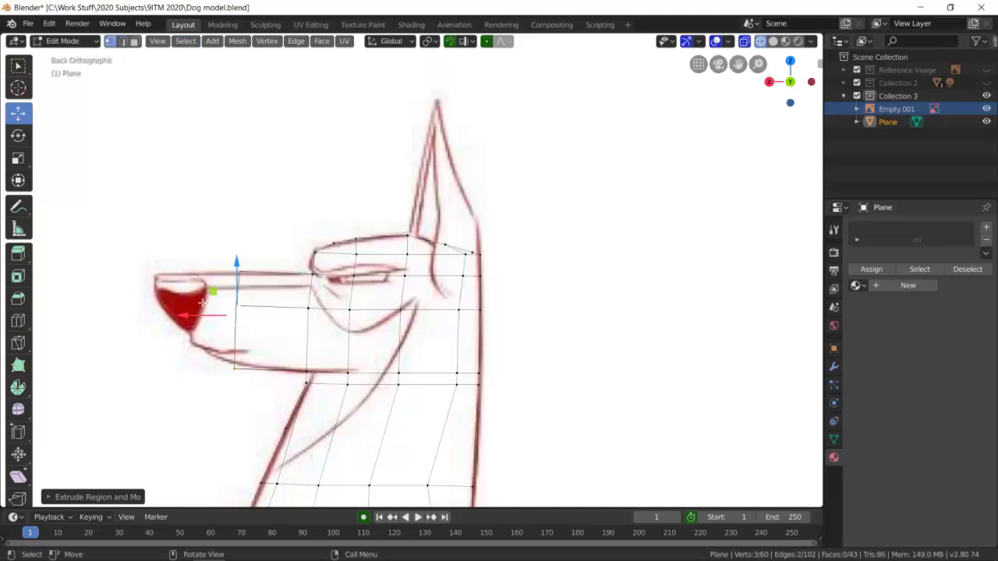
{"action": "left_click", "coordinate": [235, 370]}
{"action": "left_click", "coordinate": [236, 369]}
{"action": "left_click_drag", "start_coordinate": [236, 367], "coordinate": [236, 362]}
{"action": "left_click", "coordinate": [242, 257]}
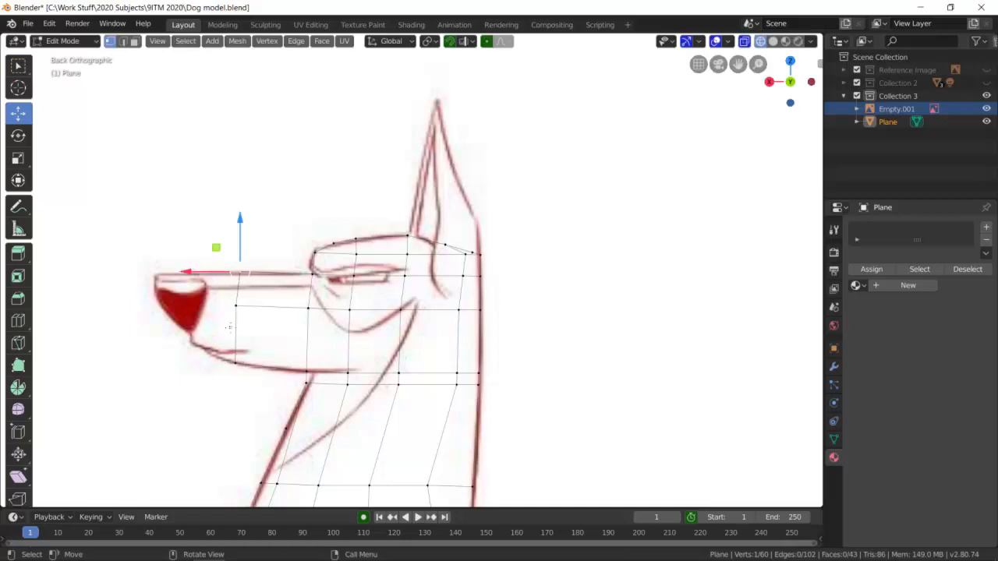
Extrude only the muzzle's lower front edge forward and upward so its lower end meets the base of the nose.
{"action": "left_click", "coordinate": [122, 41]}
{"action": "left_click", "coordinate": [236, 331], "text": "shift"}
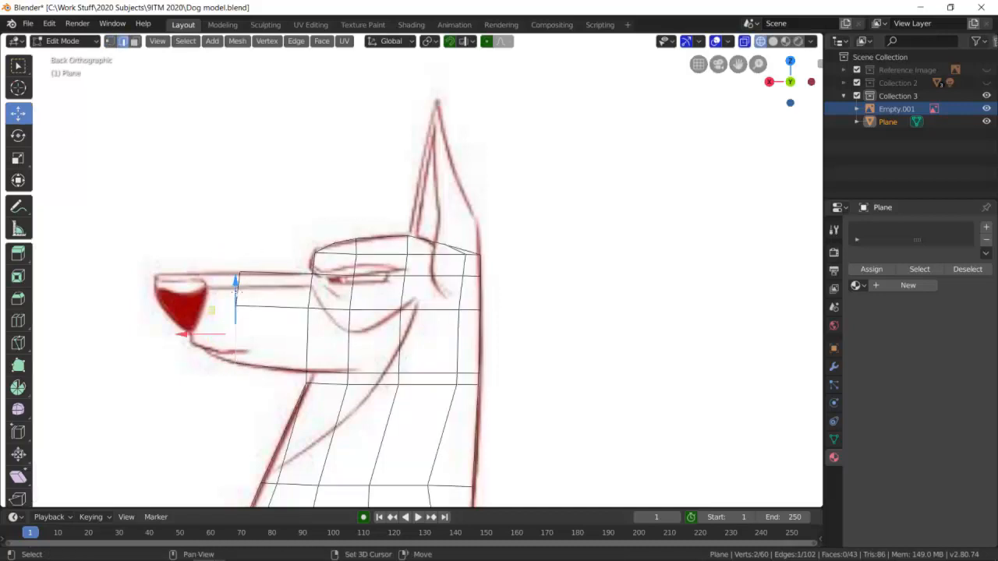
{"action": "left_click", "coordinate": [238, 285]}
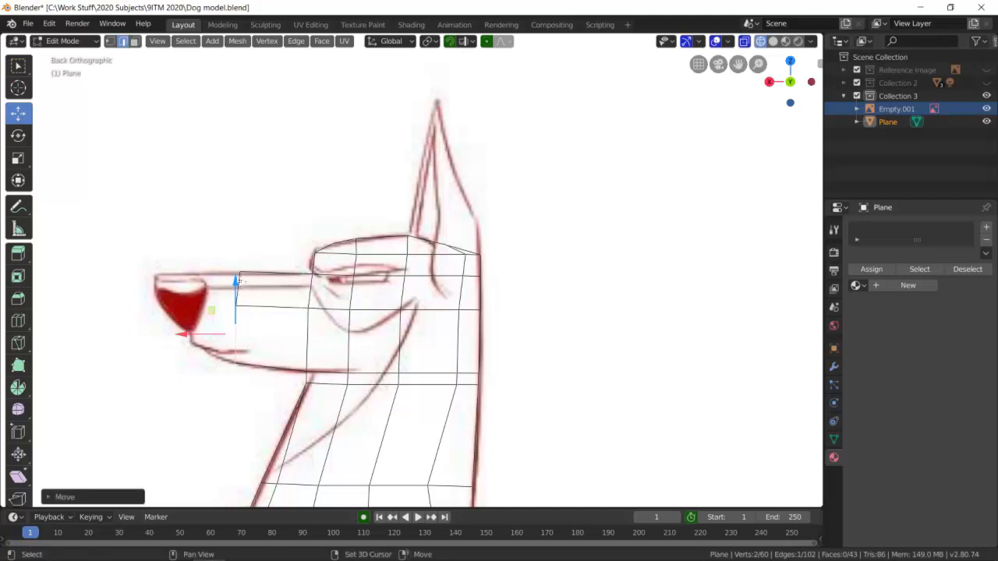
{"action": "key", "text": "e"}
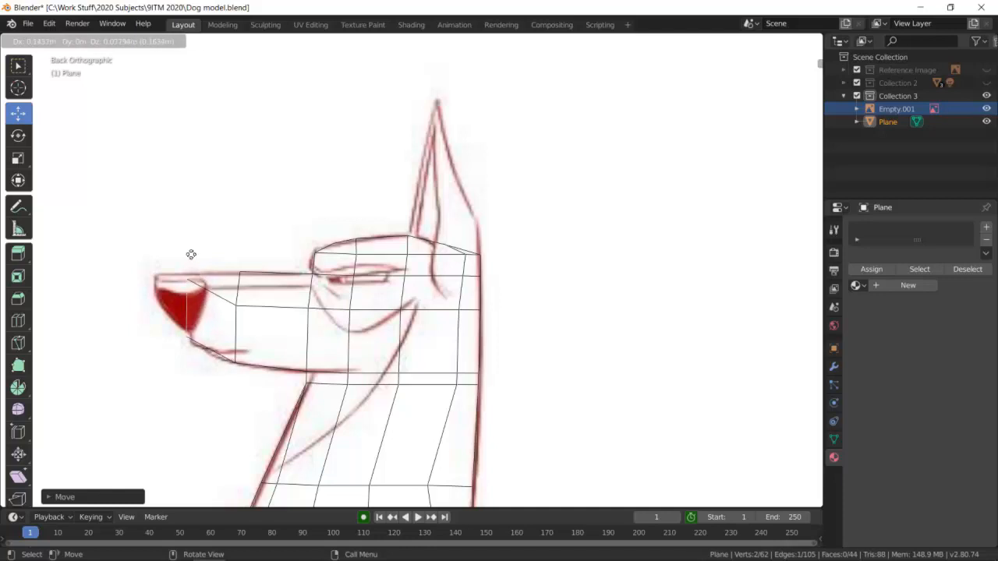
{"action": "left_click", "coordinate": [191, 254]}
{"action": "scroll", "coordinate": [196, 291], "scroll_direction": "up", "scroll_amount": 3}
{"action": "scroll", "coordinate": [109, 287], "scroll_direction": "down", "scroll_amount": 3}
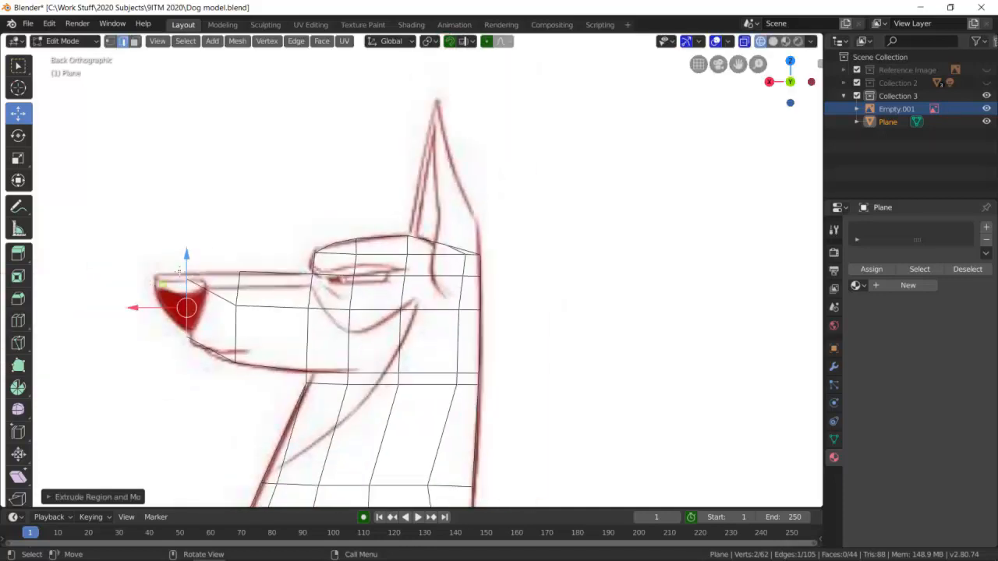
Switch to vertex selection with nothing selected and show the muzzle close up in solid shading.
{"action": "left_click", "coordinate": [195, 267]}
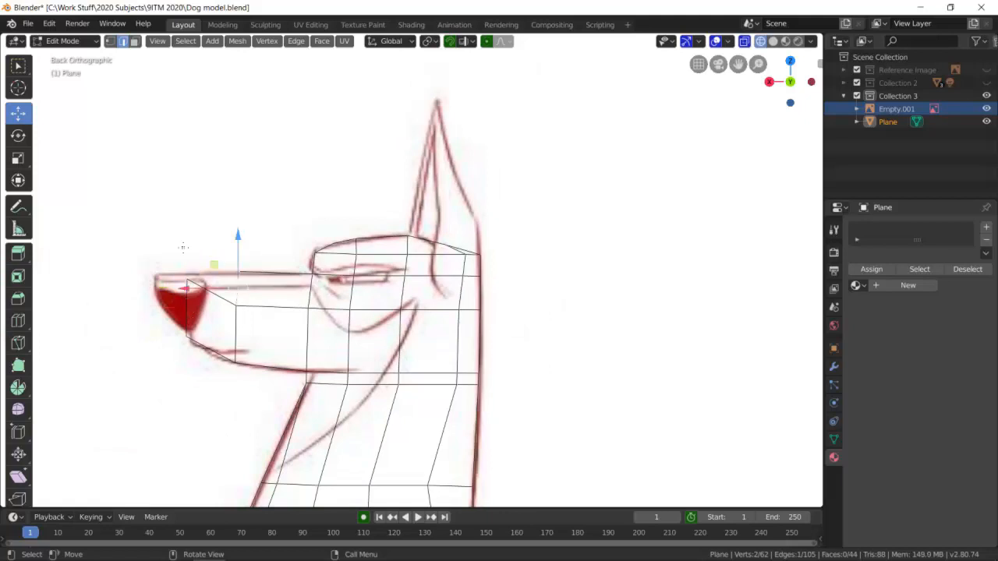
{"action": "left_click", "coordinate": [110, 42]}
{"action": "left_click", "coordinate": [169, 212]}
{"action": "scroll", "coordinate": [181, 288], "scroll_direction": "up", "scroll_amount": 3}
{"action": "middle_click_drag", "start_coordinate": [177, 302], "coordinate": [419, 298], "text": "shift"}
{"action": "left_click", "coordinate": [772, 40]}
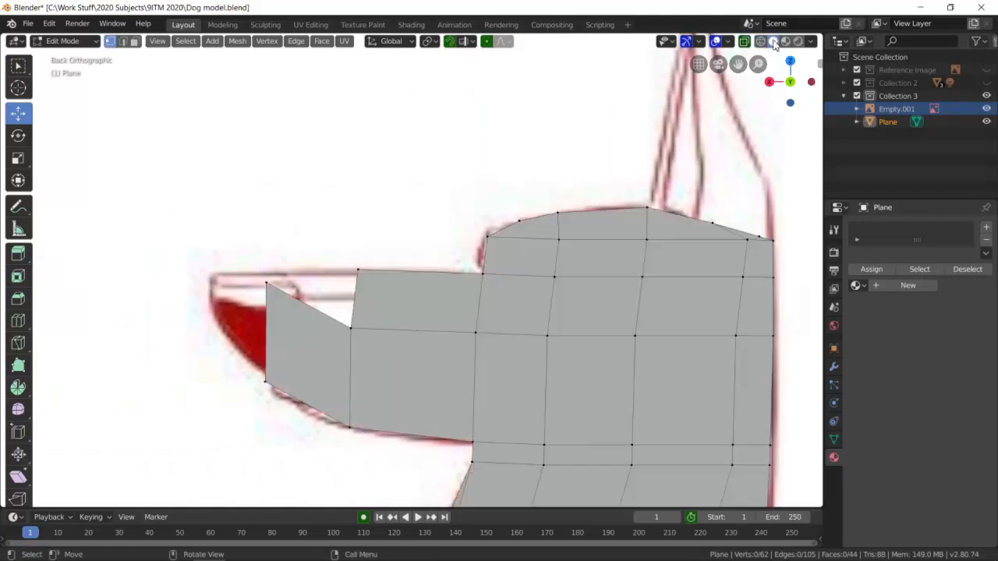
Try to fill the triangular gap on top of the muzzle from its three corner vertices with the Fill command.
{"action": "left_click", "coordinate": [274, 285]}
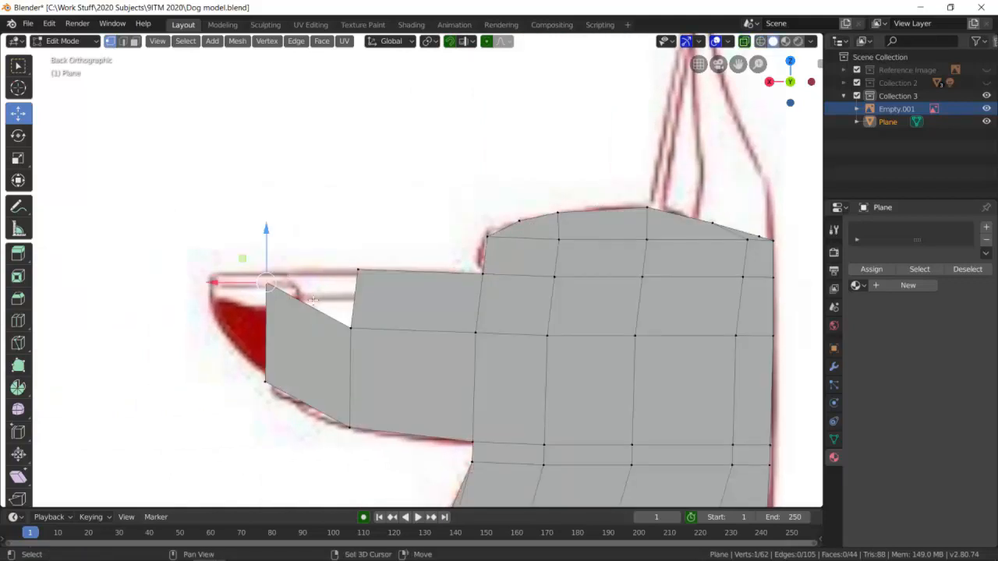
{"action": "left_click", "coordinate": [349, 328], "text": "shift"}
{"action": "left_click", "coordinate": [358, 269], "text": "shift"}
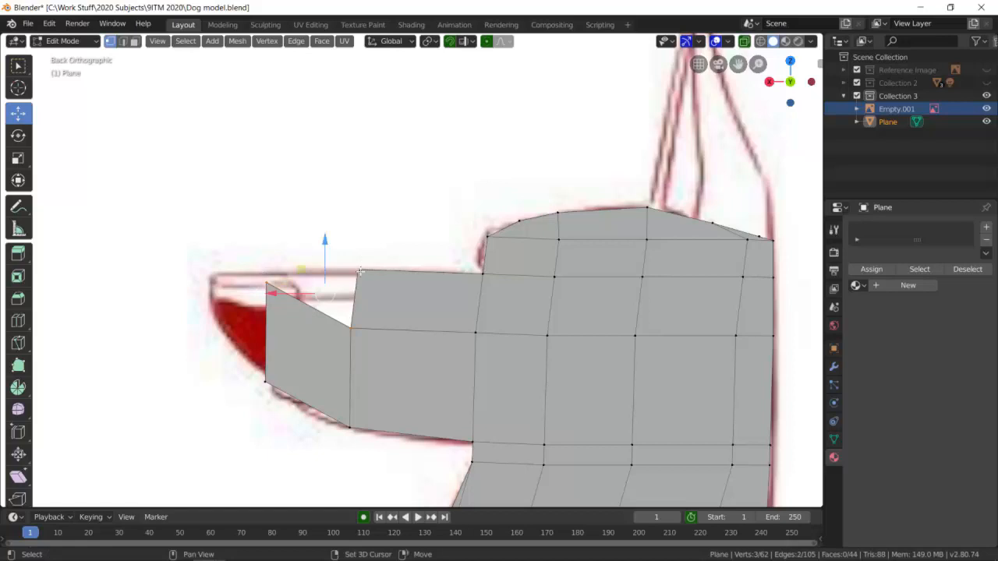
{"action": "left_click", "coordinate": [264, 41]}
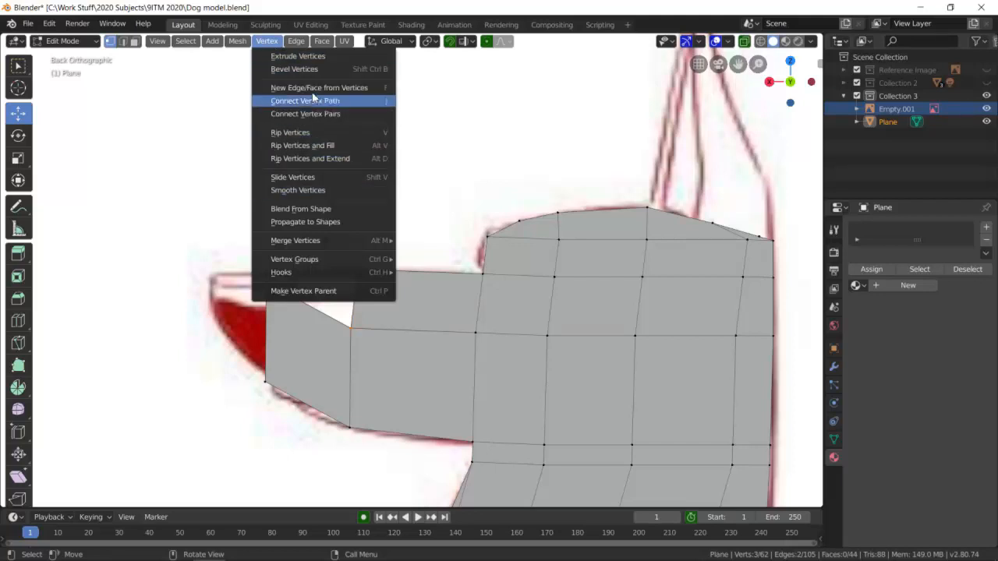
{"action": "mouse_move", "coordinate": [306, 45]}
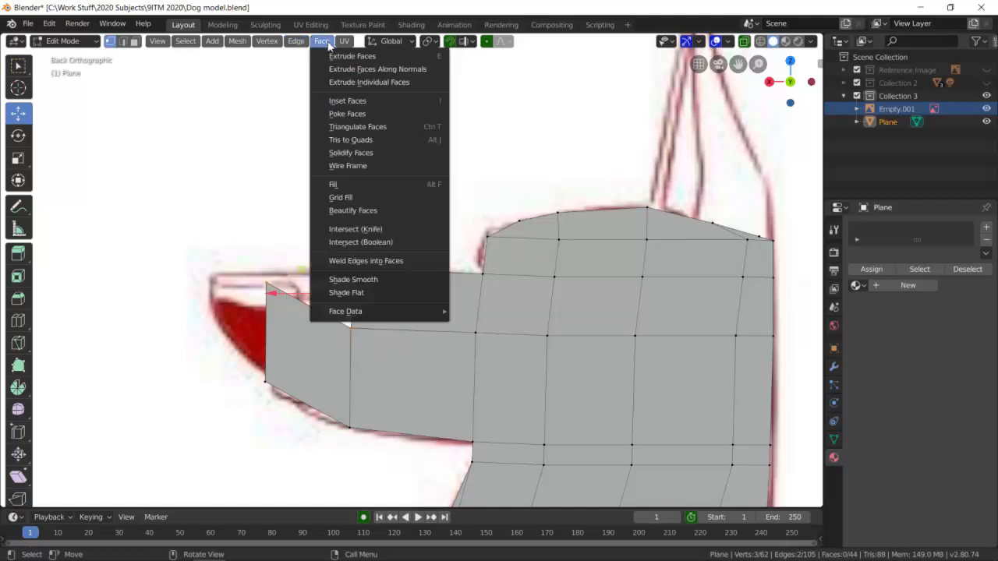
{"action": "left_click", "coordinate": [353, 184]}
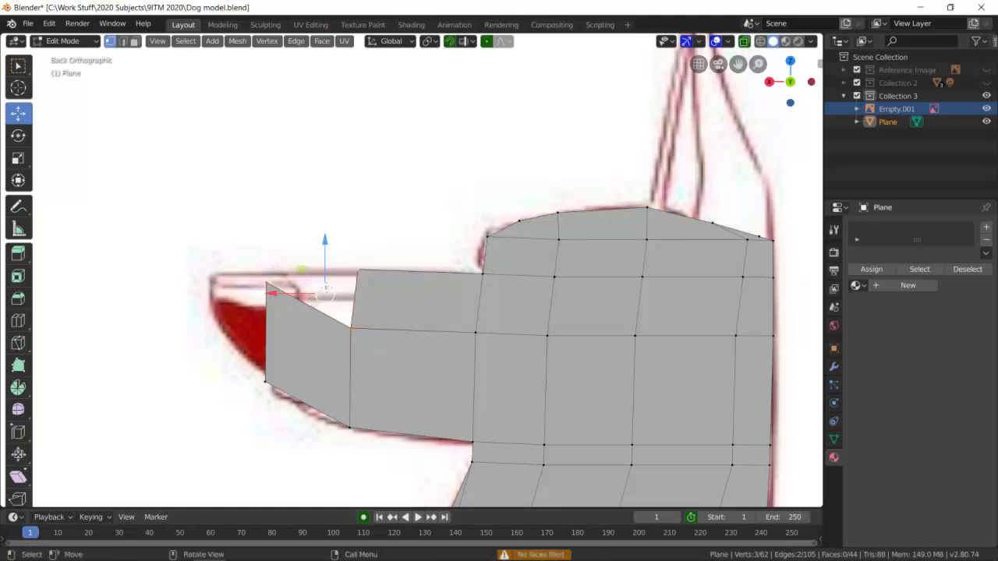
{"action": "left_click", "coordinate": [294, 212]}
{"action": "left_click", "coordinate": [267, 285]}
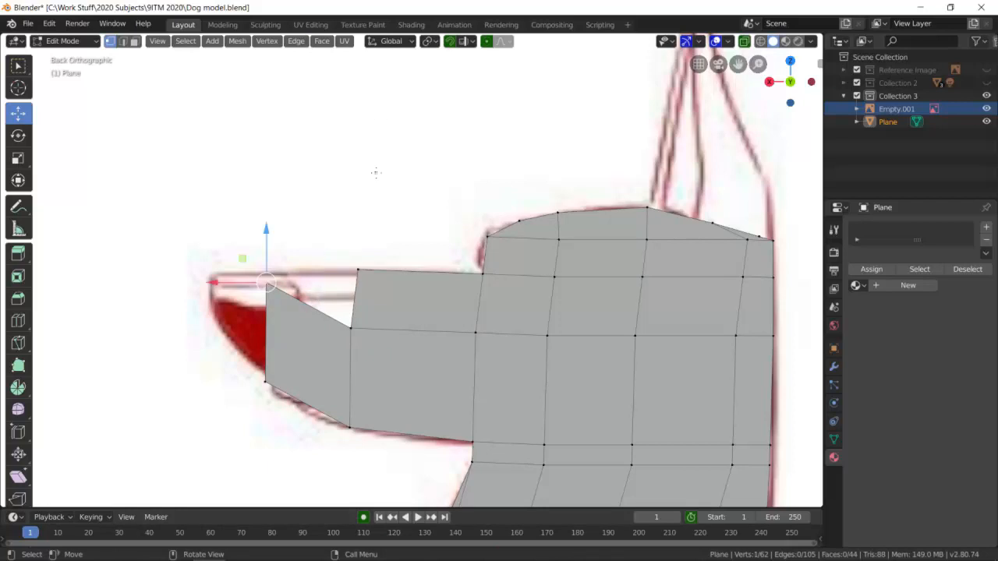
{"action": "left_click", "coordinate": [266, 41]}
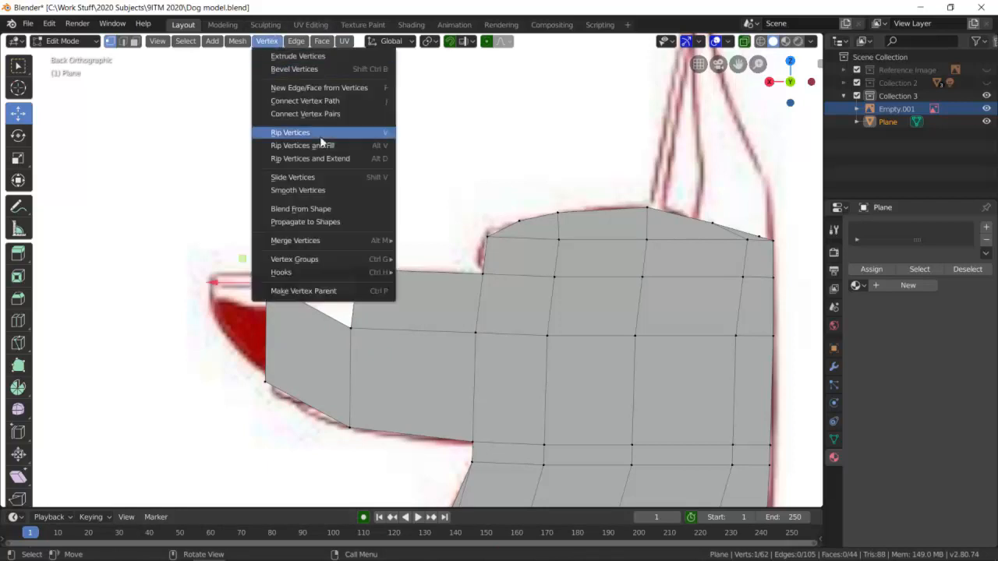
{"action": "left_click", "coordinate": [372, 145]}
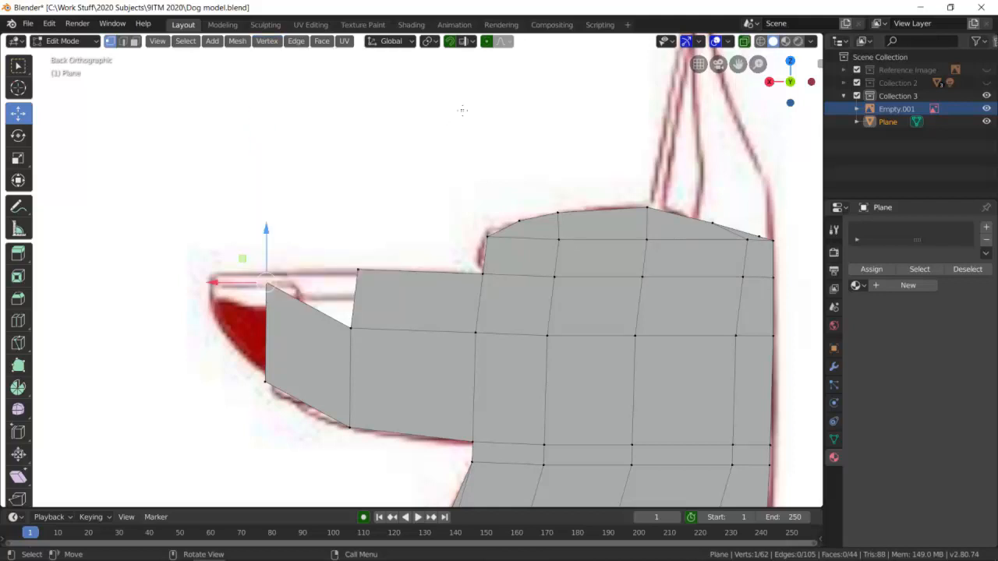
Create a new triangular face from the three vertices around the gap on top of the muzzle.
{"action": "left_click", "coordinate": [267, 284]}
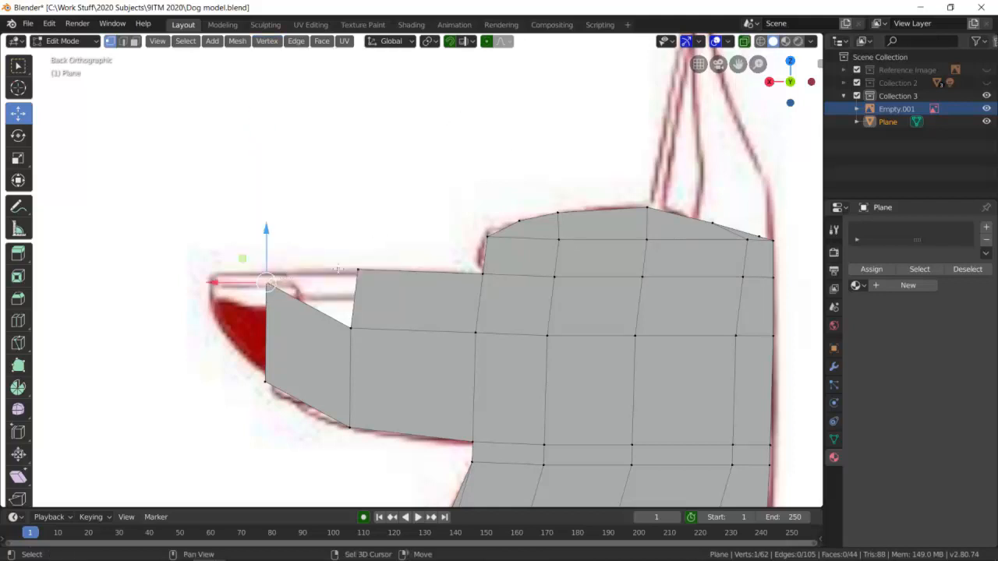
{"action": "left_click", "coordinate": [357, 272], "text": "shift"}
{"action": "left_click", "coordinate": [347, 329], "text": "shift"}
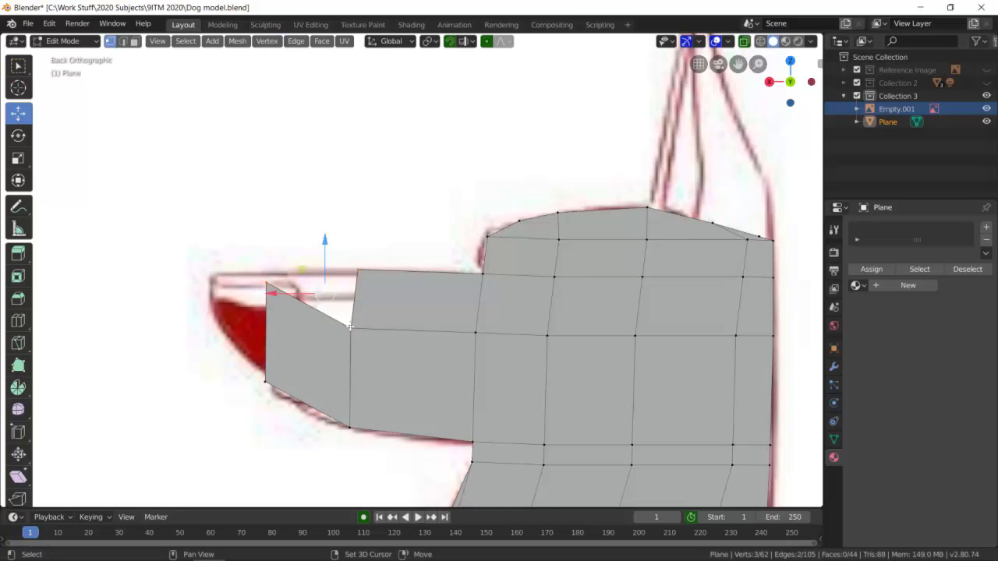
{"action": "key", "text": "f"}
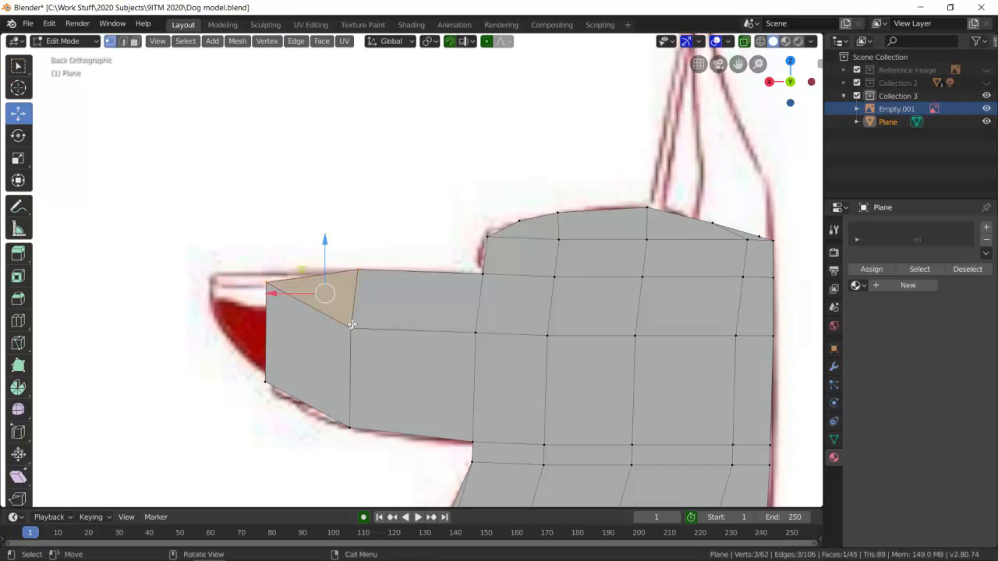
Raise the muzzle's upper front vertex onto the top line of the drawing.
{"action": "left_click", "coordinate": [271, 279]}
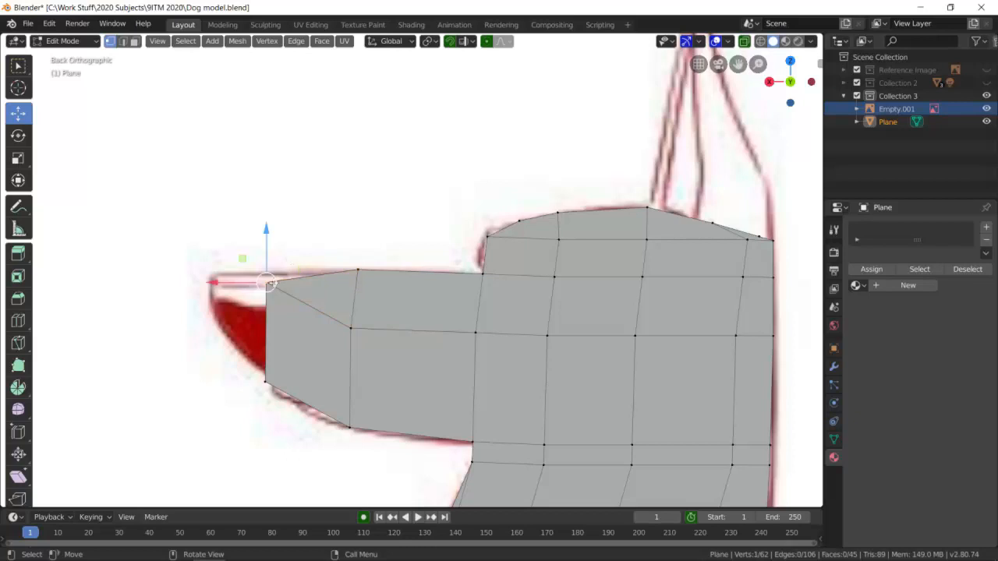
{"action": "left_click", "coordinate": [267, 282]}
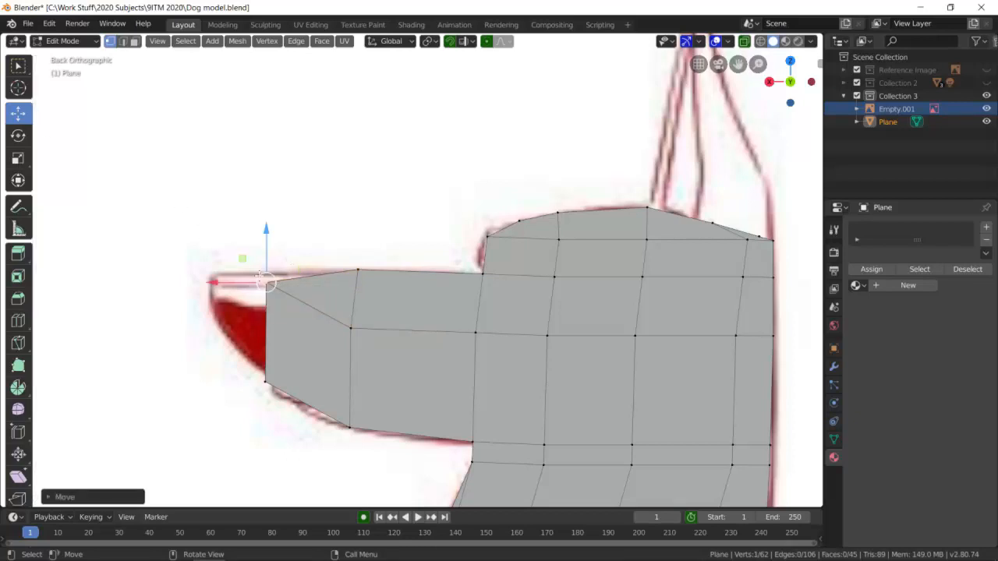
{"action": "left_click_drag", "start_coordinate": [267, 283], "coordinate": [266, 273]}
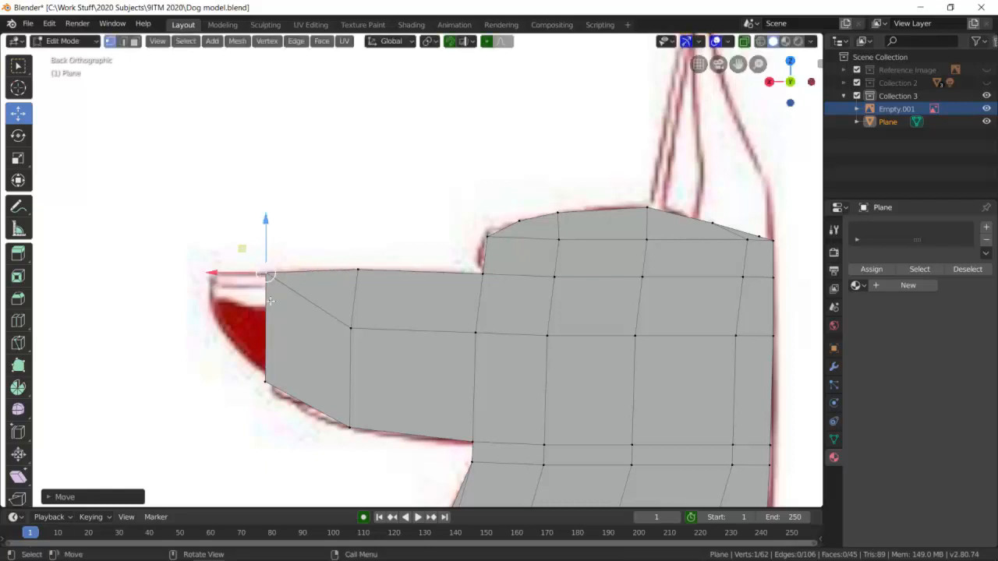
{"action": "left_click", "coordinate": [290, 347]}
Extrude the muzzle's front edge forward to the nose tip and scale the new edge to about half its length.
{"action": "left_click", "coordinate": [123, 42]}
{"action": "left_click", "coordinate": [266, 333]}
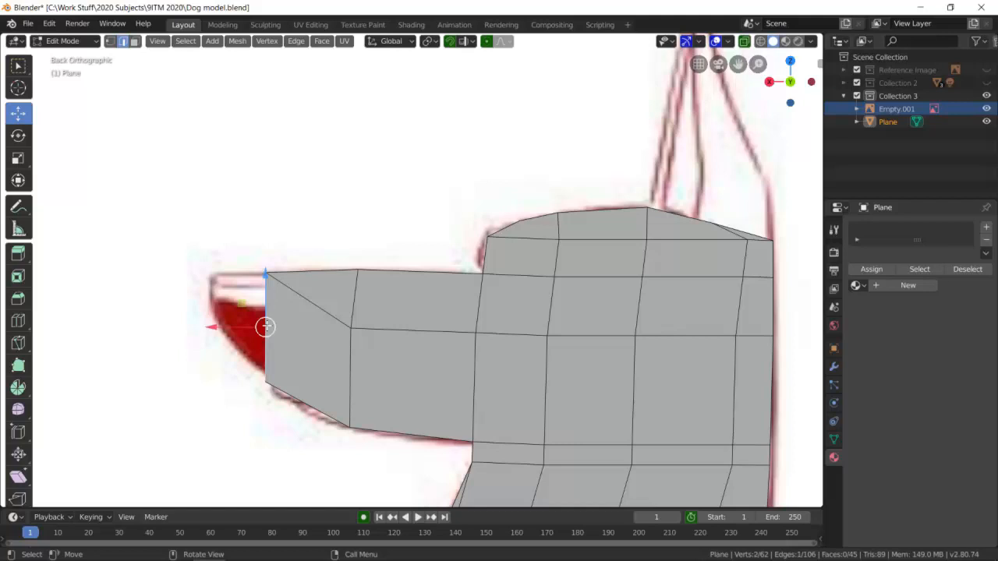
{"action": "key", "text": "e"}
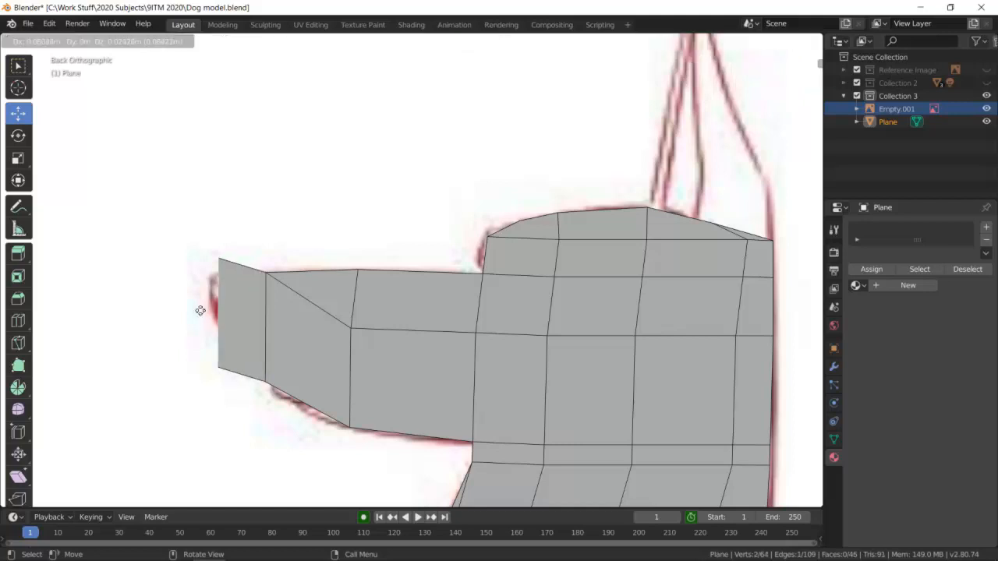
{"action": "left_click", "coordinate": [190, 323]}
{"action": "left_click", "coordinate": [190, 323]}
{"action": "key", "text": "s"}
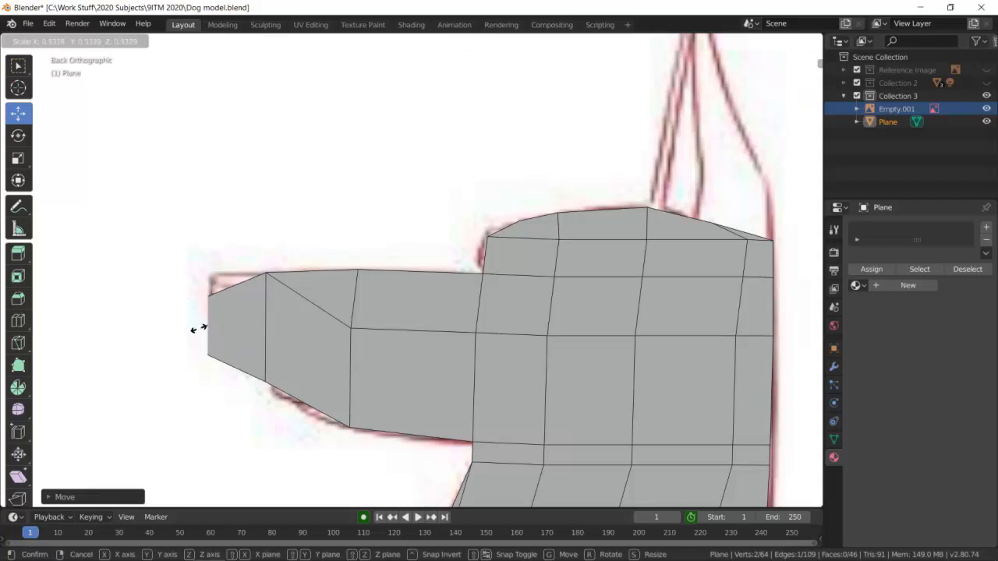
{"action": "left_click", "coordinate": [199, 328]}
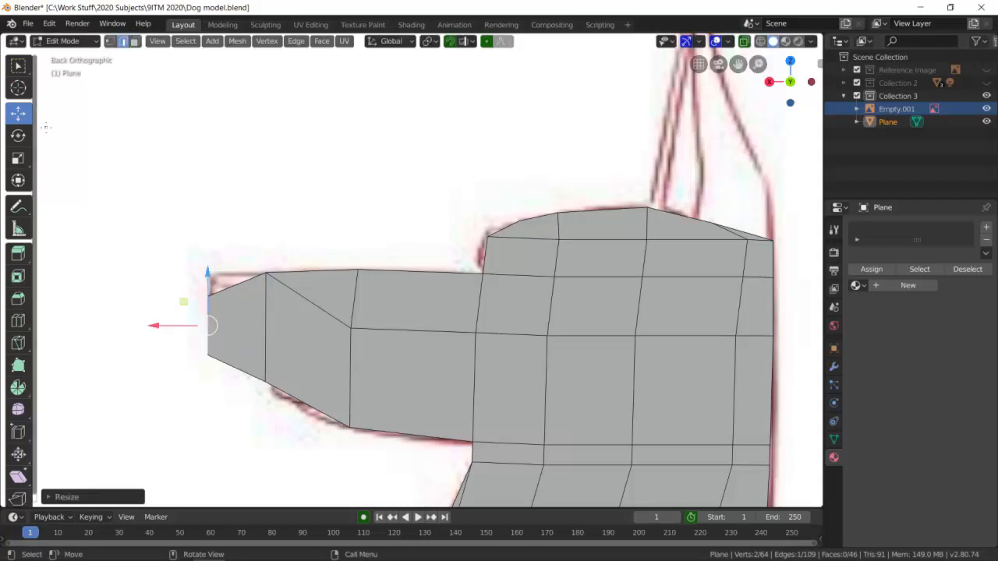
Move the upper nose-tip vertex onto the drawing's top corner and the lower one onto the curved front line of the nose.
{"action": "left_click", "coordinate": [111, 42]}
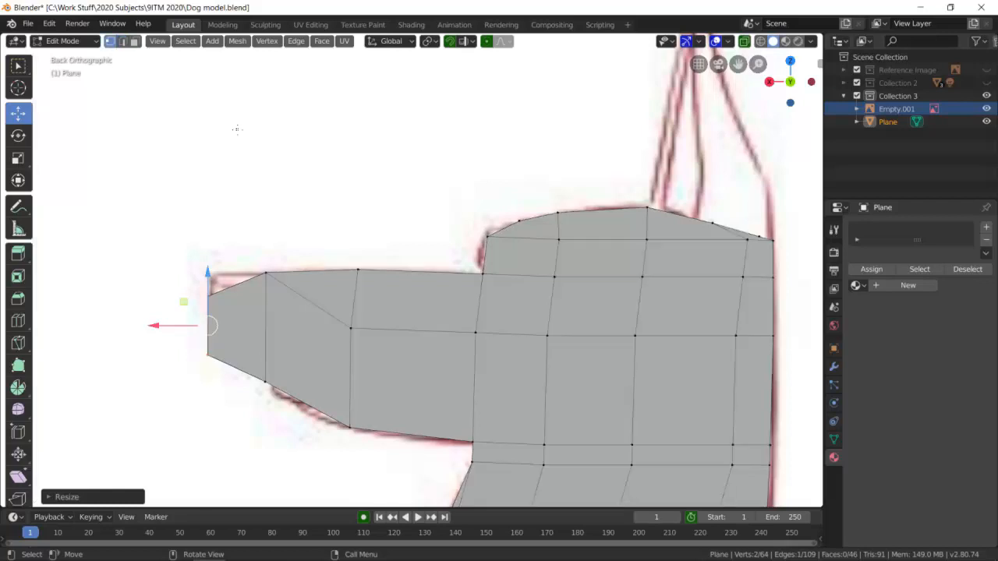
{"action": "left_click", "coordinate": [201, 263]}
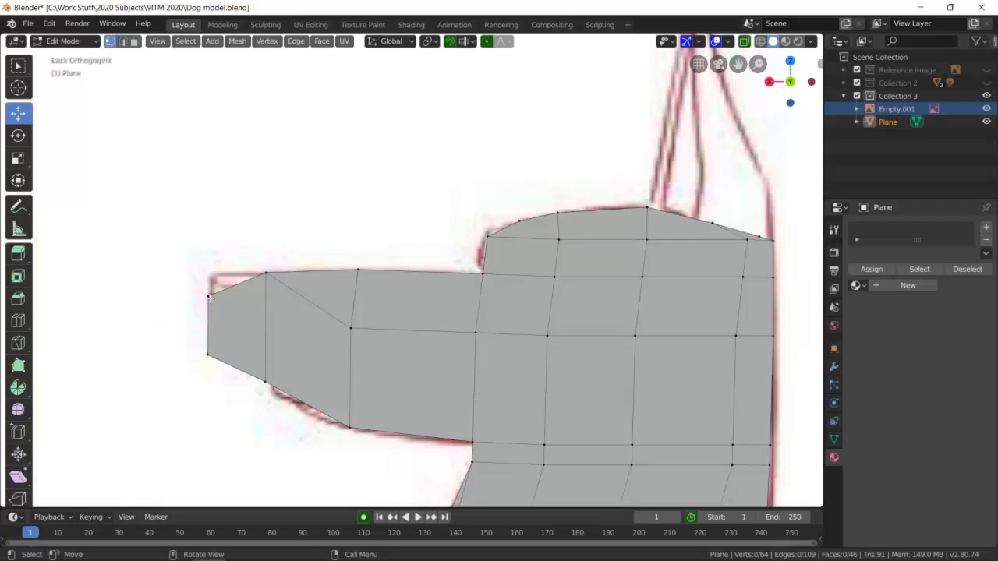
{"action": "left_click", "coordinate": [209, 291]}
{"action": "key", "text": "g"}
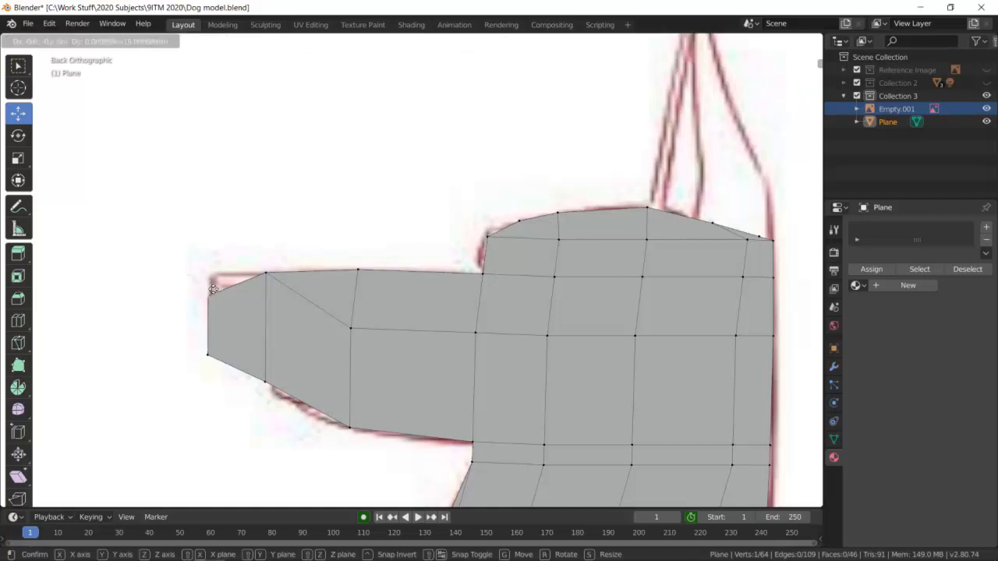
{"action": "left_click", "coordinate": [213, 277]}
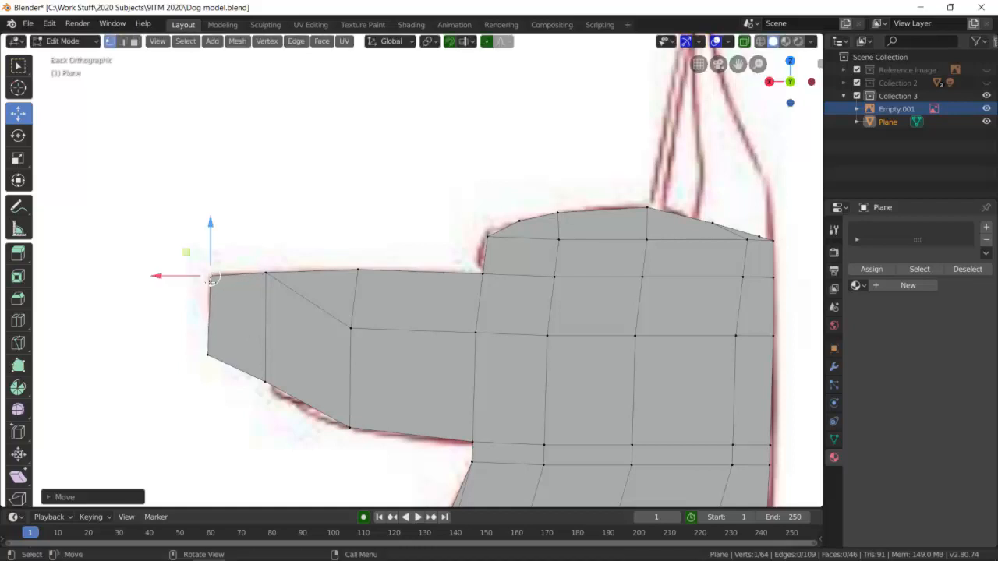
{"action": "left_click", "coordinate": [208, 351]}
{"action": "key", "text": "g"}
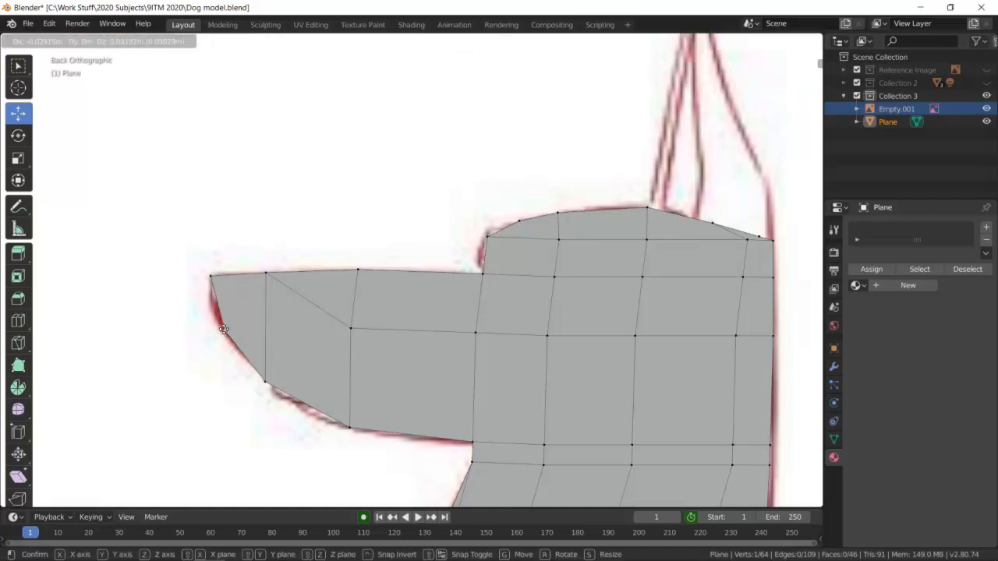
{"action": "left_click", "coordinate": [211, 316]}
{"action": "scroll", "coordinate": [419, 287], "scroll_direction": "down", "scroll_amount": 6}
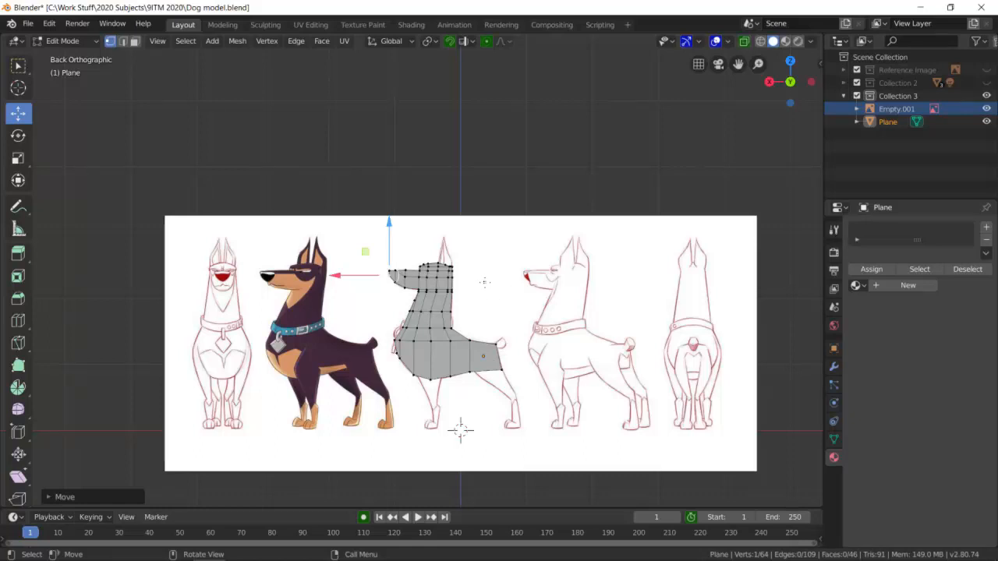
Switch to face selection and try selecting individual faces on the dog's chest.
{"action": "left_click", "coordinate": [135, 42]}
{"action": "scroll", "coordinate": [441, 312], "scroll_direction": "up", "scroll_amount": 2}
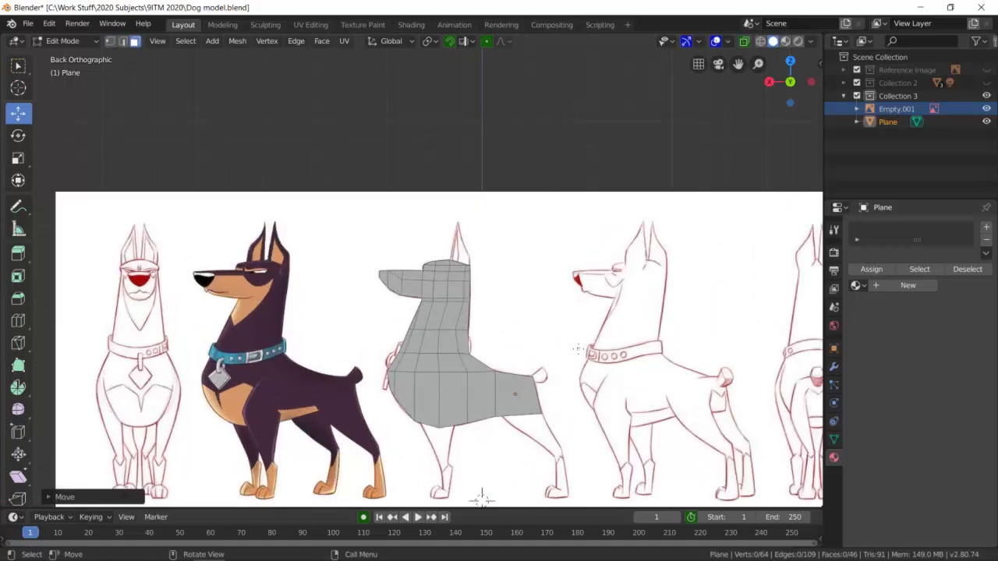
{"action": "scroll", "coordinate": [441, 312], "scroll_direction": "down", "scroll_amount": 1}
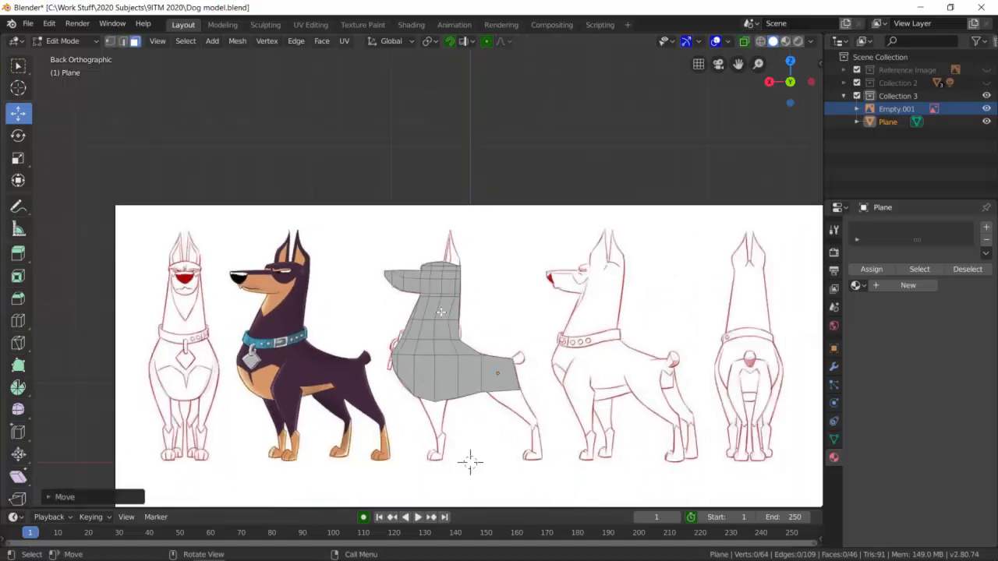
{"action": "left_click", "coordinate": [413, 376]}
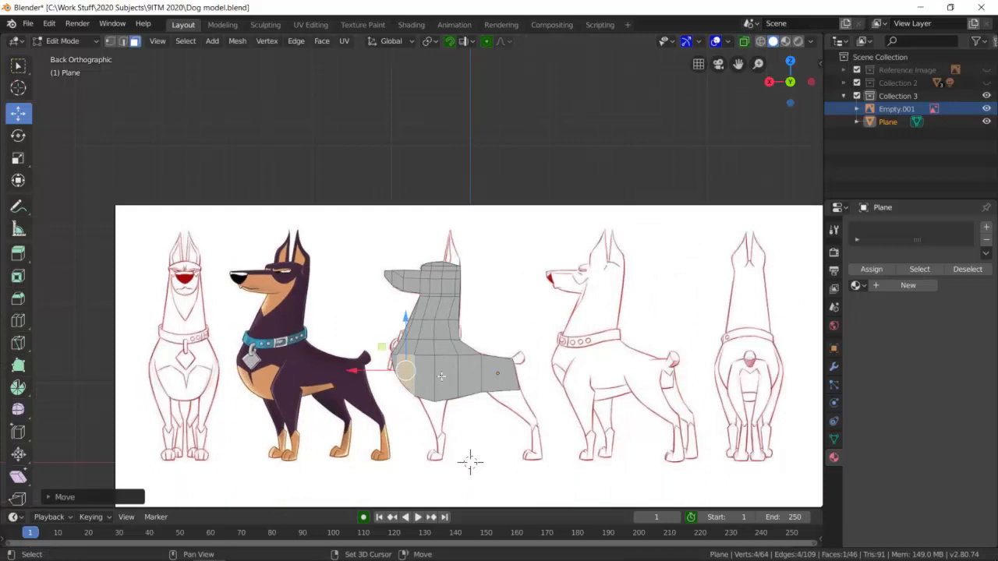
{"action": "left_click", "coordinate": [441, 376], "text": "shift"}
{"action": "left_click", "coordinate": [461, 328]}
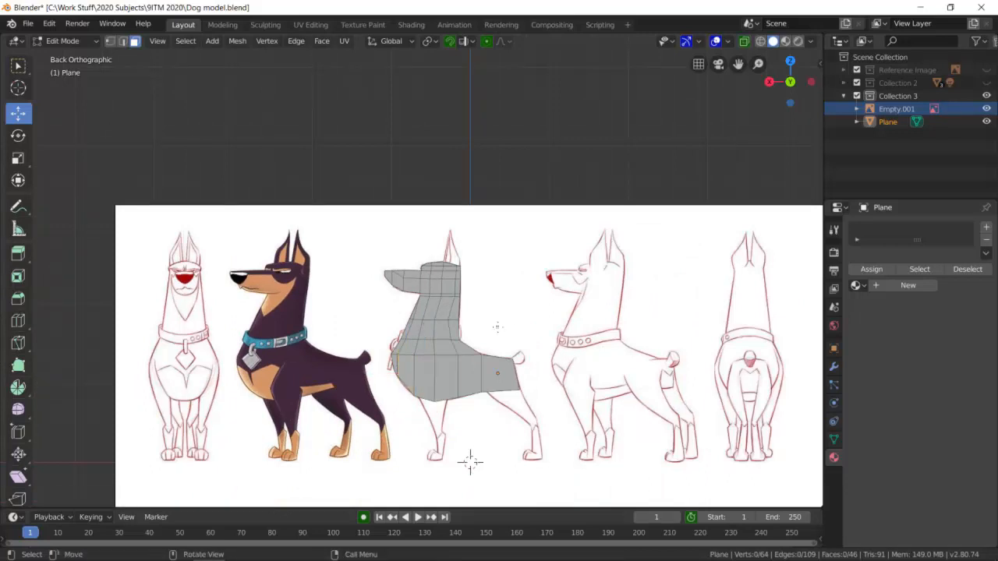
Select every face of the flat dog shape and extrude it about 0.16 m to give the body thickness.
{"action": "middle_click_drag", "start_coordinate": [470, 462], "coordinate": [445, 341]}
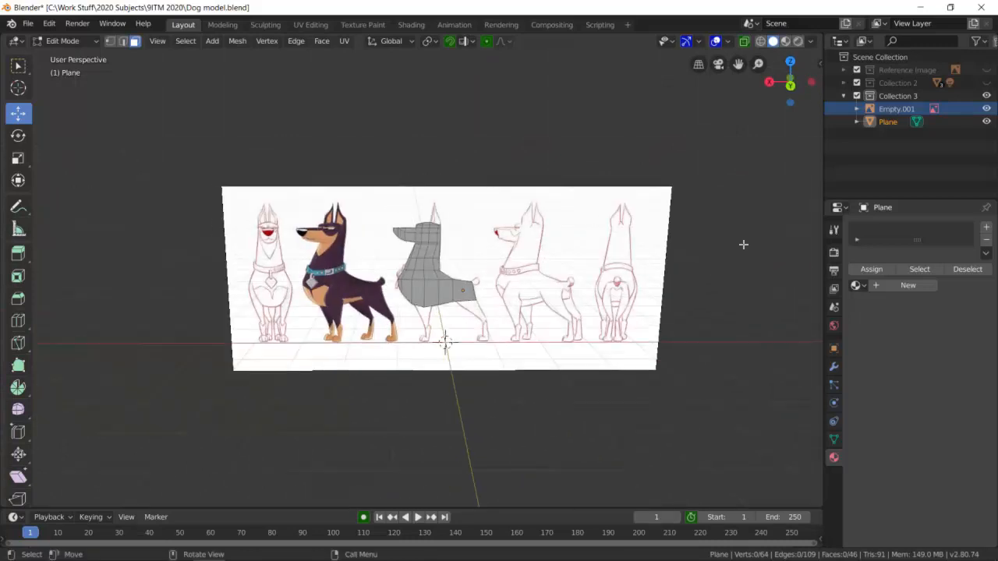
{"action": "left_click", "coordinate": [790, 84]}
{"action": "key", "text": "a"}
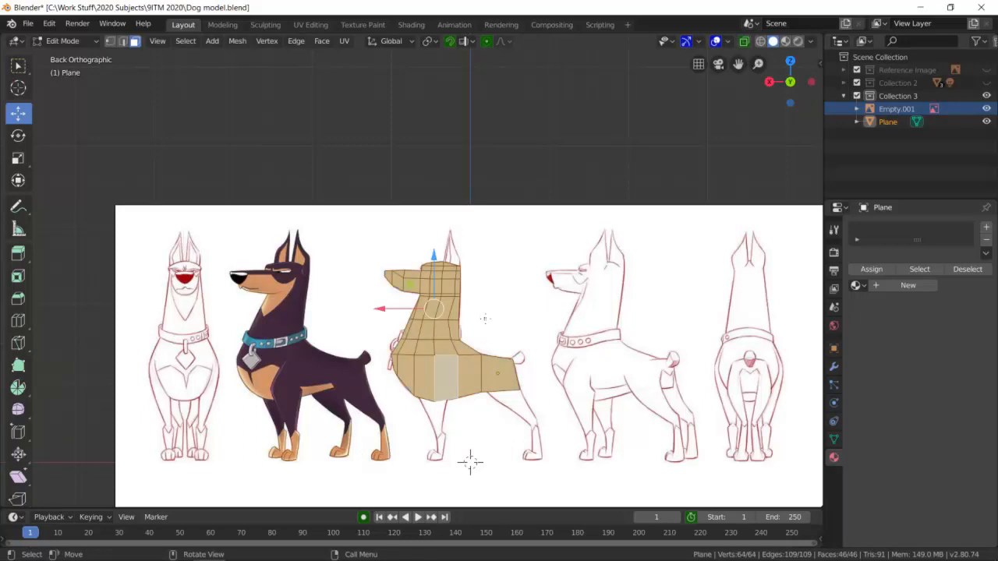
{"action": "middle_click_drag", "start_coordinate": [476, 304], "coordinate": [575, 331]}
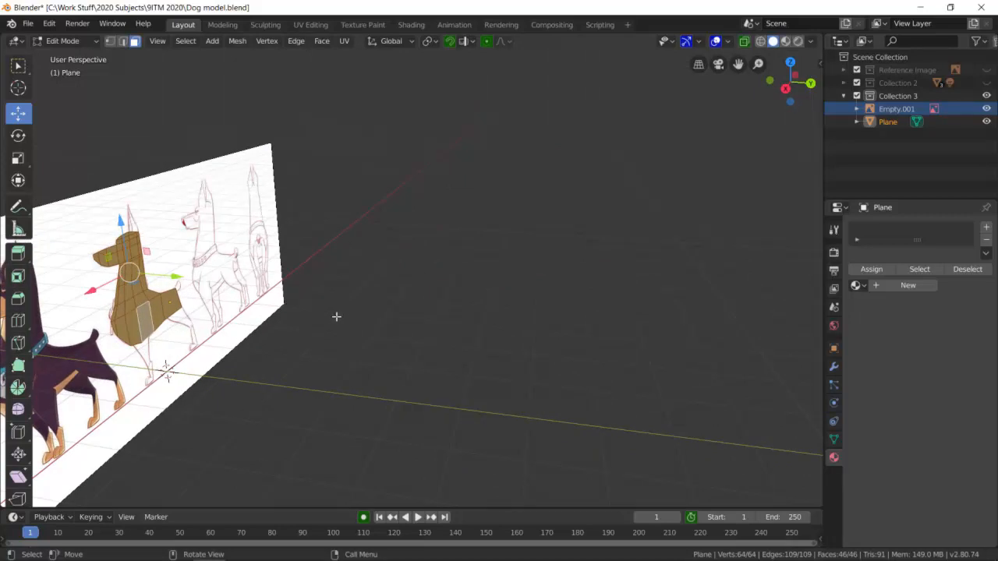
{"action": "middle_click_drag", "start_coordinate": [320, 320], "coordinate": [395, 276]}
{"action": "scroll", "coordinate": [396, 276], "scroll_direction": "up", "scroll_amount": 2}
{"action": "key", "text": "e"}
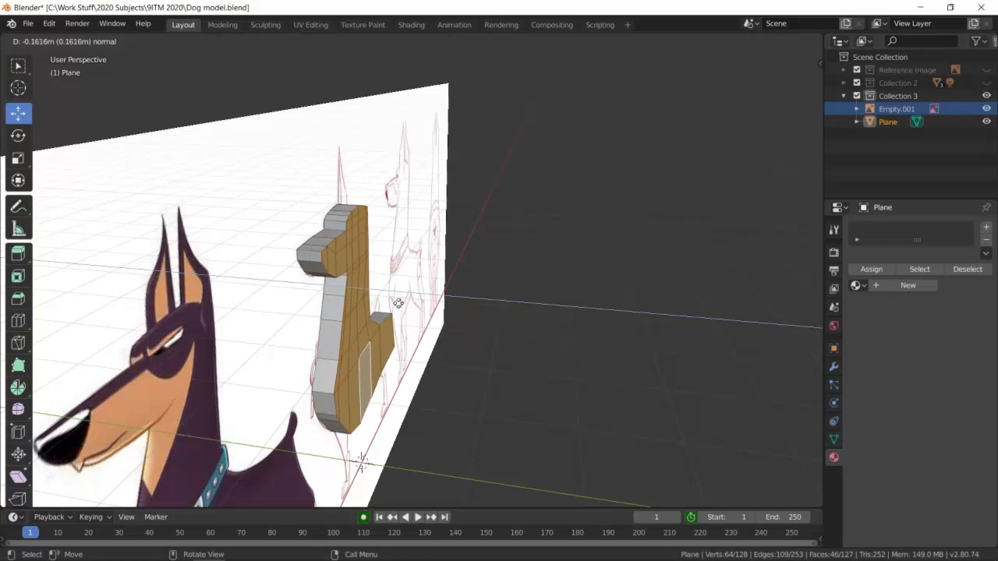
{"action": "left_click", "coordinate": [398, 303]}
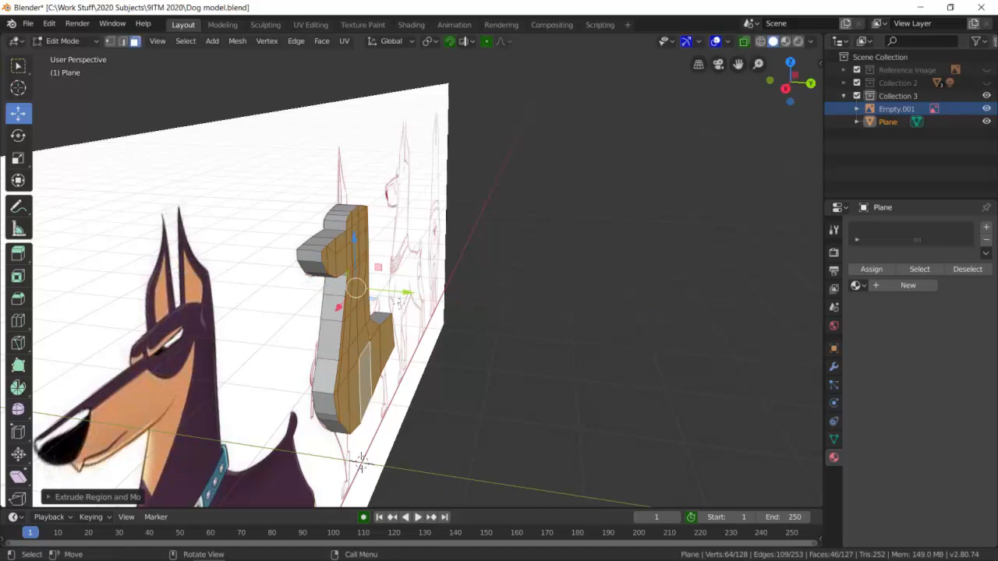
{"action": "left_click", "coordinate": [451, 308]}
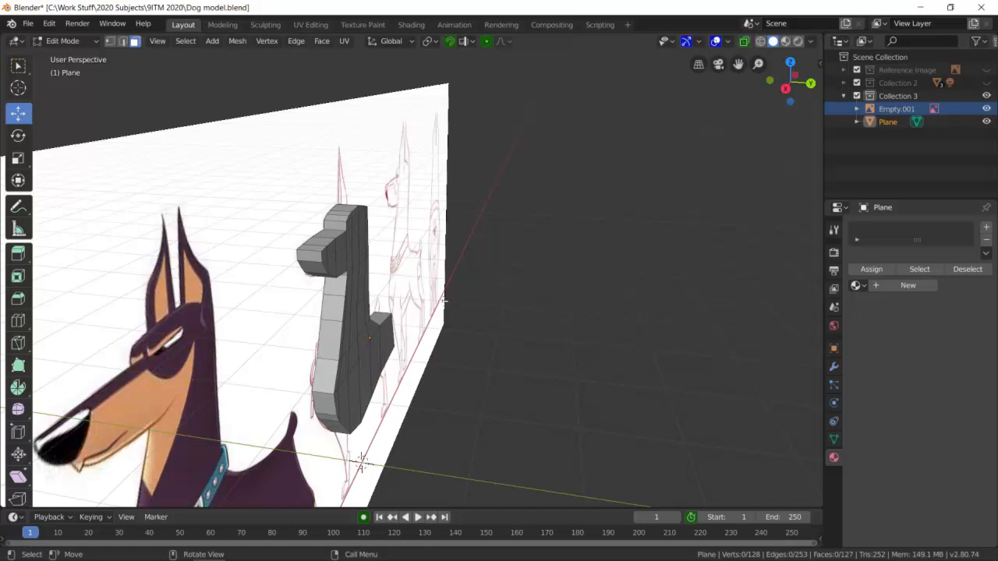
Select all faces on the flat reverse side of the body, neck, head and muzzle and delete them as faces.
{"action": "middle_click_drag", "start_coordinate": [320, 288], "coordinate": [379, 312]}
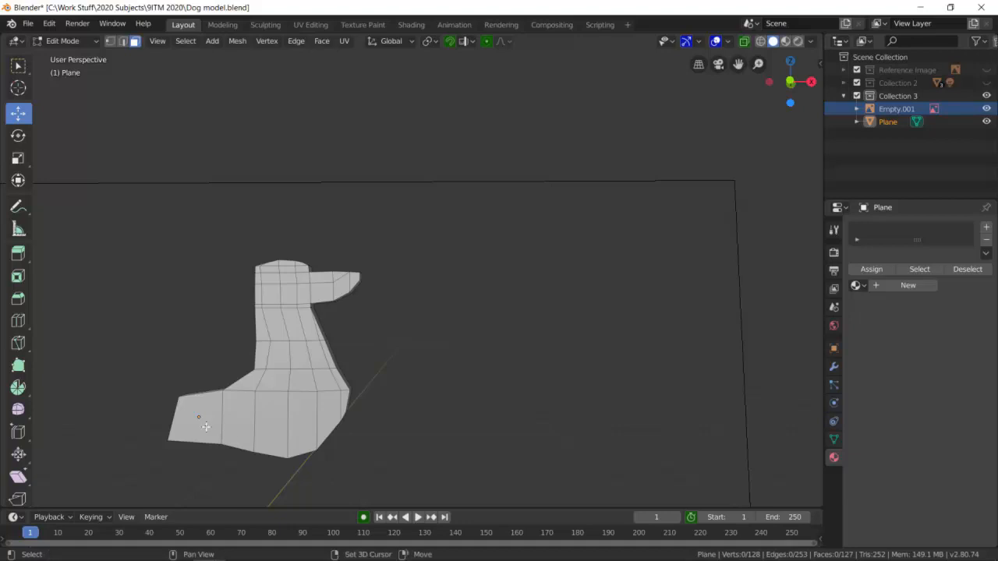
{"action": "left_click", "coordinate": [206, 424]}
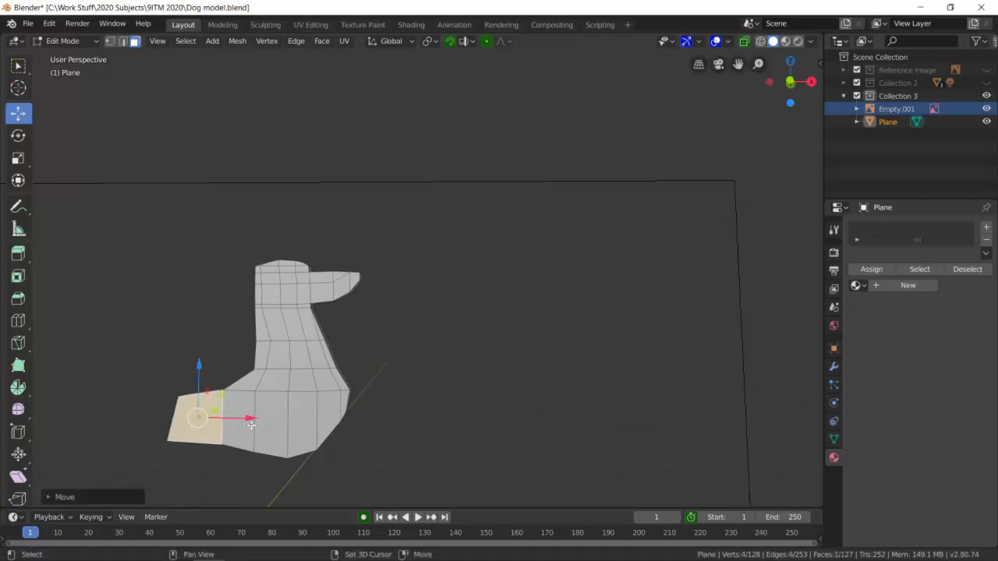
{"action": "left_click", "coordinate": [250, 425], "text": "shift"}
{"action": "left_click", "coordinate": [265, 427], "text": "shift"}
{"action": "left_click", "coordinate": [298, 423], "text": "shift"}
{"action": "left_click", "coordinate": [326, 419], "text": "shift"}
{"action": "left_click", "coordinate": [346, 400], "text": "shift"}
{"action": "left_click", "coordinate": [342, 382], "text": "shift"}
{"action": "left_click", "coordinate": [324, 381], "text": "shift"}
{"action": "left_click", "coordinate": [302, 378], "text": "shift"}
{"action": "left_click", "coordinate": [276, 376], "text": "shift"}
{"action": "left_click", "coordinate": [258, 378], "text": "shift"}
{"action": "left_click", "coordinate": [259, 358], "text": "shift"}
{"action": "left_click", "coordinate": [276, 355], "text": "shift"}
{"action": "left_click", "coordinate": [301, 355], "text": "shift"}
{"action": "left_click", "coordinate": [318, 357], "text": "shift"}
{"action": "left_click", "coordinate": [328, 355], "text": "shift"}
{"action": "left_click", "coordinate": [318, 333], "text": "shift"}
{"action": "left_click", "coordinate": [303, 322], "text": "shift"}
{"action": "left_click", "coordinate": [289, 318], "text": "shift"}
{"action": "left_click_drag", "start_coordinate": [288, 318], "coordinate": [291, 319]}
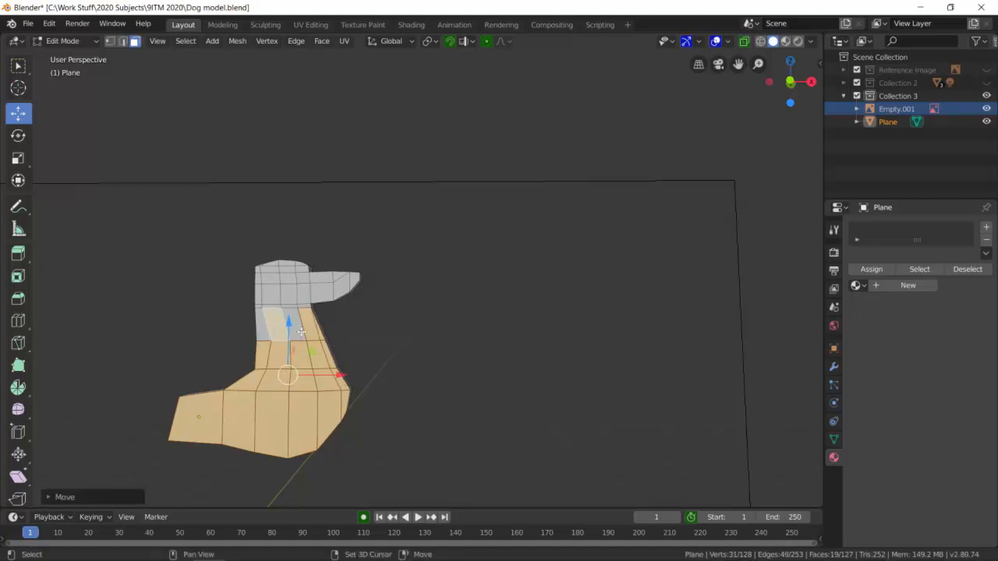
{"action": "scroll", "coordinate": [299, 326], "scroll_direction": "up", "scroll_amount": 5}
{"action": "left_click", "coordinate": [130, 415], "text": "shift"}
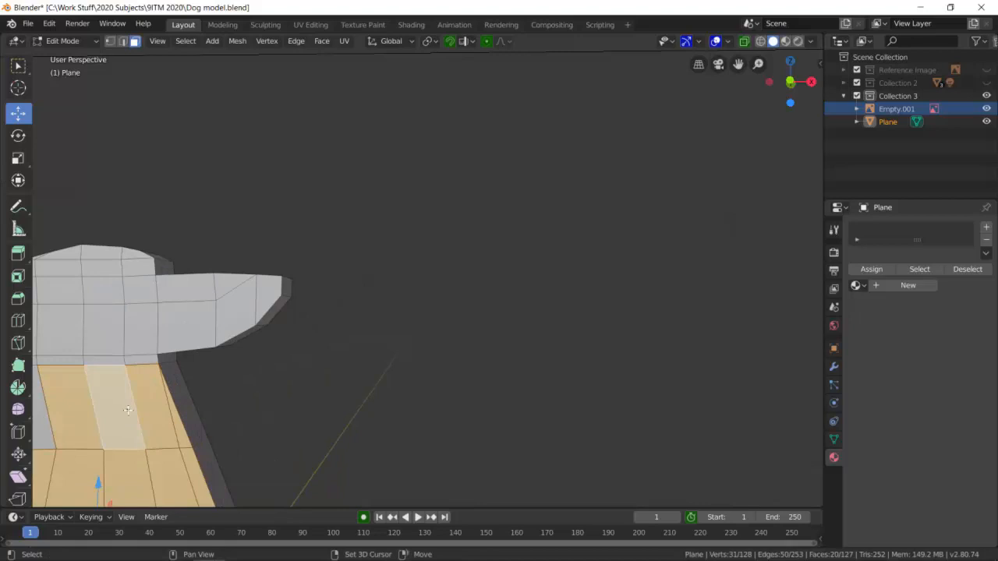
{"action": "middle_click_drag", "start_coordinate": [127, 410], "coordinate": [119, 407]}
{"action": "left_click", "coordinate": [117, 371], "text": "shift"}
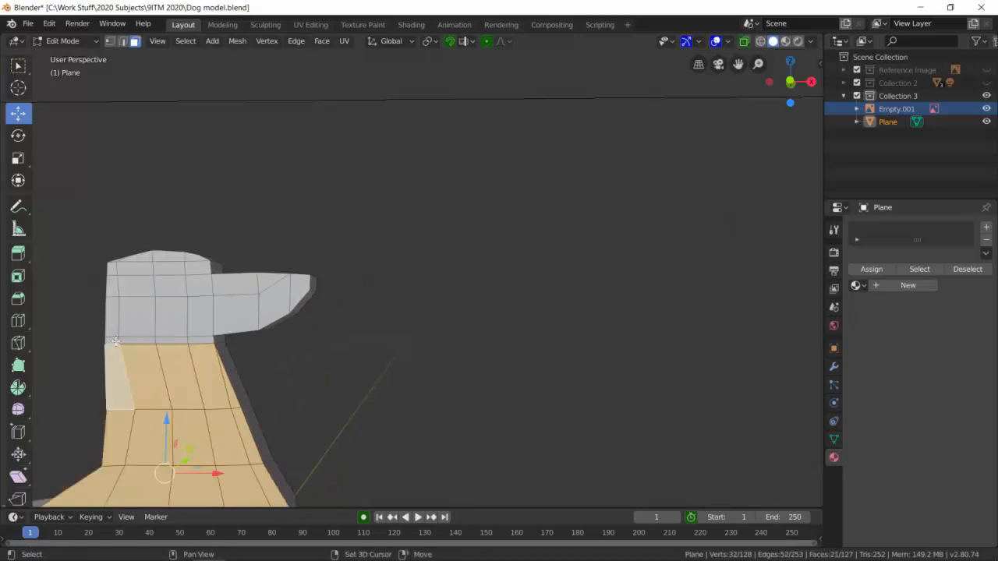
{"action": "left_click", "coordinate": [116, 342], "text": "shift"}
{"action": "left_click", "coordinate": [145, 338], "text": "shift"}
{"action": "left_click", "coordinate": [163, 340], "text": "shift"}
{"action": "left_click", "coordinate": [170, 324], "text": "shift"}
{"action": "left_click", "coordinate": [141, 341], "text": "shift"}
{"action": "left_click", "coordinate": [114, 318], "text": "shift"}
{"action": "left_click", "coordinate": [112, 285], "text": "shift"}
{"action": "left_click", "coordinate": [136, 285], "text": "shift"}
{"action": "left_click", "coordinate": [169, 285], "text": "shift"}
{"action": "left_click", "coordinate": [200, 287], "text": "shift"}
{"action": "left_click", "coordinate": [202, 318], "text": "shift"}
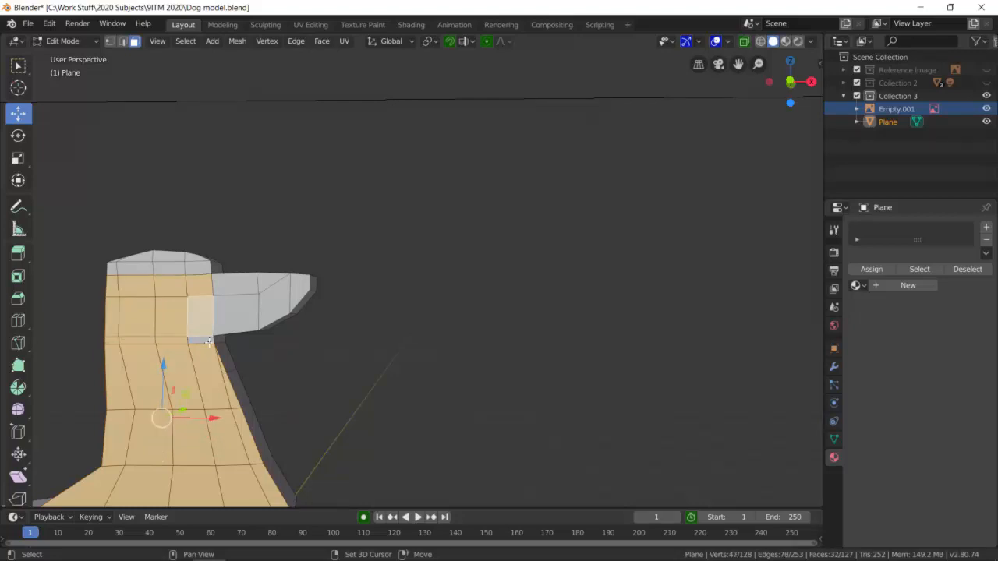
{"action": "left_click", "coordinate": [222, 323], "text": "shift"}
{"action": "left_click", "coordinate": [234, 313], "text": "shift"}
{"action": "left_click", "coordinate": [275, 306], "text": "shift"}
{"action": "left_click", "coordinate": [300, 293], "text": "shift"}
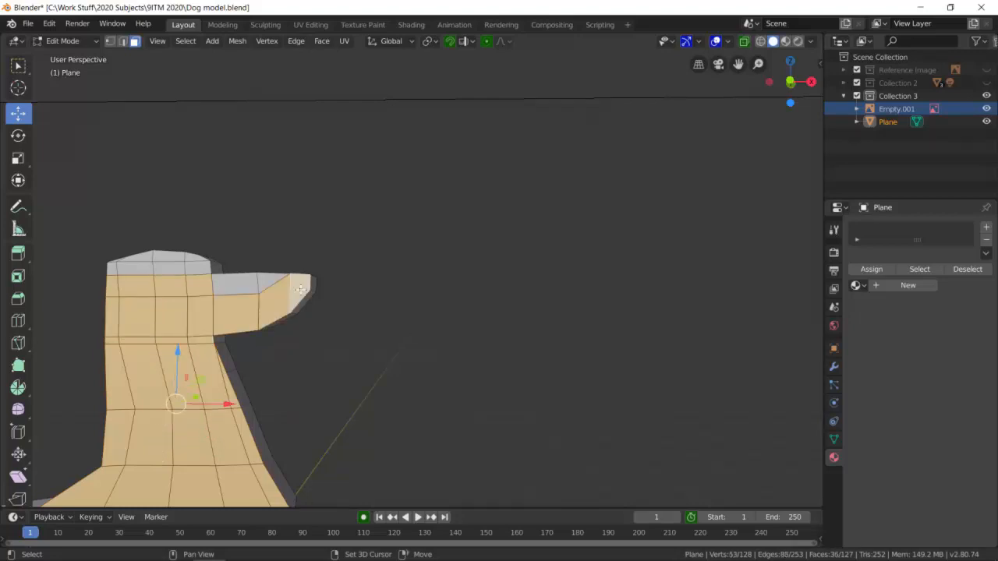
{"action": "left_click", "coordinate": [268, 282], "text": "shift"}
{"action": "left_click", "coordinate": [234, 283], "text": "shift"}
{"action": "left_click", "coordinate": [195, 263], "text": "shift"}
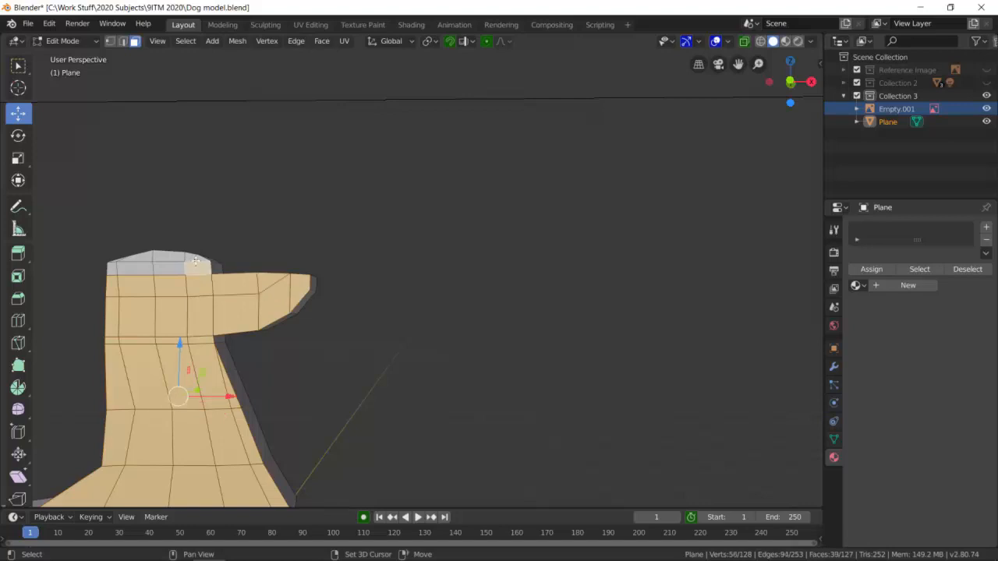
{"action": "left_click", "coordinate": [195, 258], "text": "shift"}
{"action": "left_click", "coordinate": [179, 258], "text": "shift"}
{"action": "left_click", "coordinate": [170, 269], "text": "shift"}
{"action": "left_click", "coordinate": [145, 269], "text": "shift"}
{"action": "left_click", "coordinate": [117, 259], "text": "shift"}
{"action": "left_click", "coordinate": [117, 261], "text": "shift"}
{"action": "left_click", "coordinate": [114, 268], "text": "shift"}
{"action": "scroll", "coordinate": [249, 327], "scroll_direction": "down", "scroll_amount": 5}
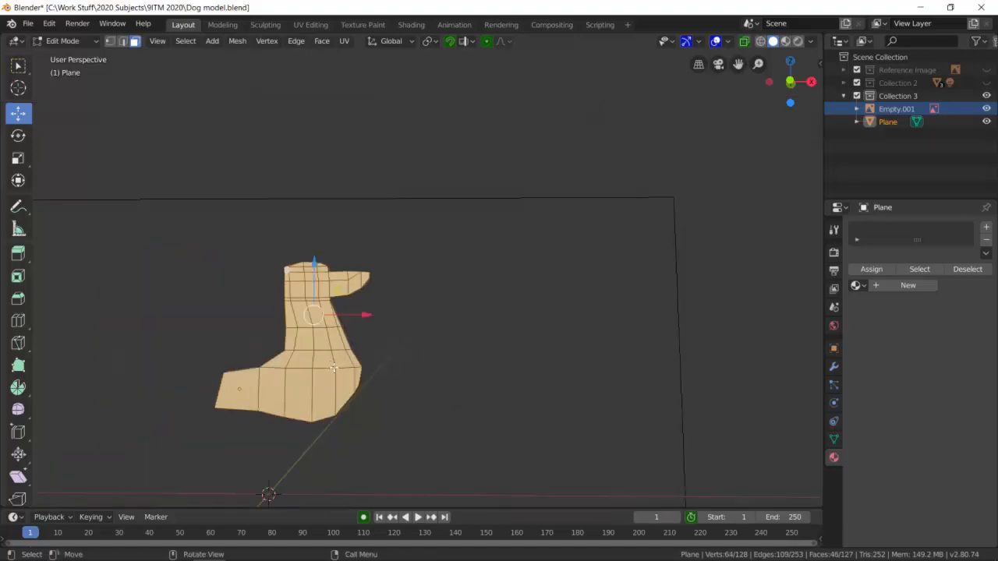
{"action": "key", "text": "x"}
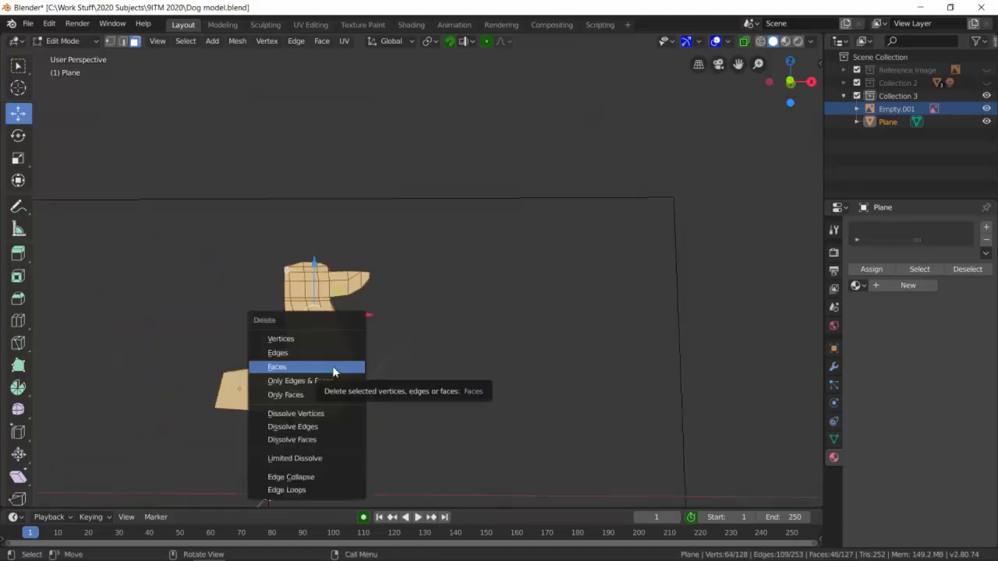
{"action": "left_click", "coordinate": [293, 367]}
Return to Object Mode and add a Mirror modifier to the dog mesh.
{"action": "middle_click_drag", "start_coordinate": [382, 325], "coordinate": [319, 355]}
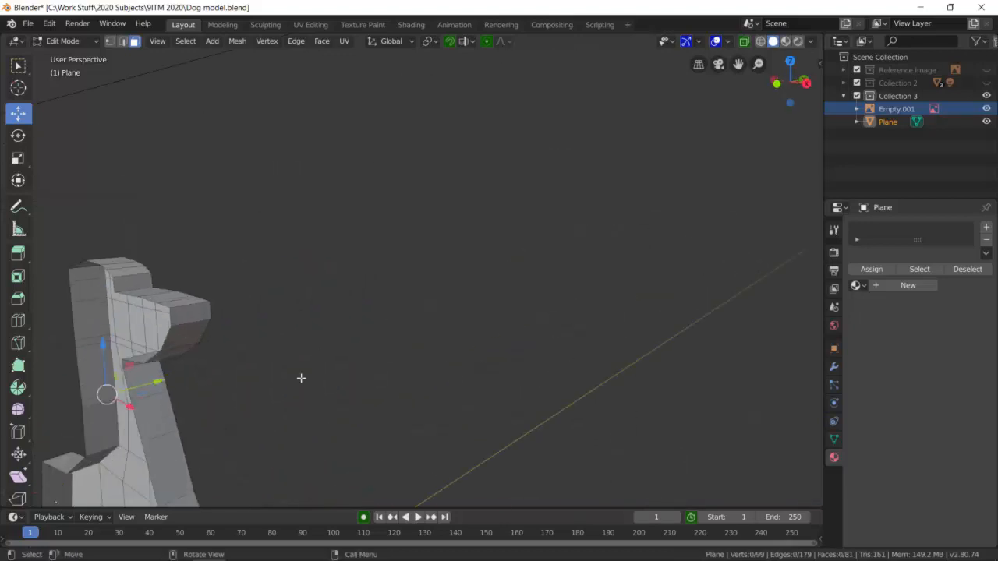
{"action": "middle_click_drag", "start_coordinate": [230, 414], "coordinate": [490, 336]}
{"action": "scroll", "coordinate": [460, 357], "scroll_direction": "down", "scroll_amount": 3}
{"action": "left_click", "coordinate": [78, 40]}
{"action": "left_click", "coordinate": [86, 53]}
{"action": "middle_click_drag", "start_coordinate": [440, 329], "coordinate": [480, 318]}
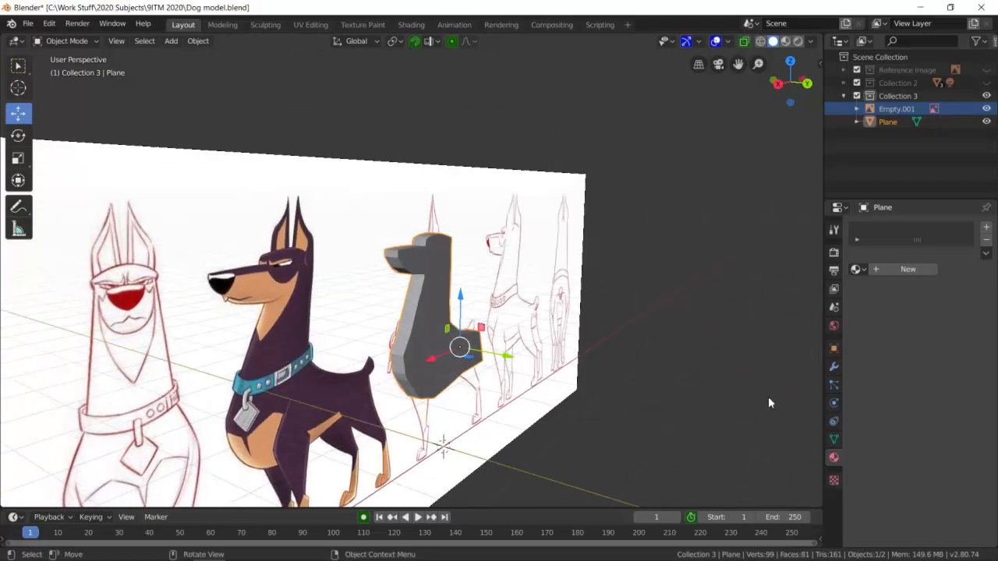
{"action": "left_click", "coordinate": [833, 367]}
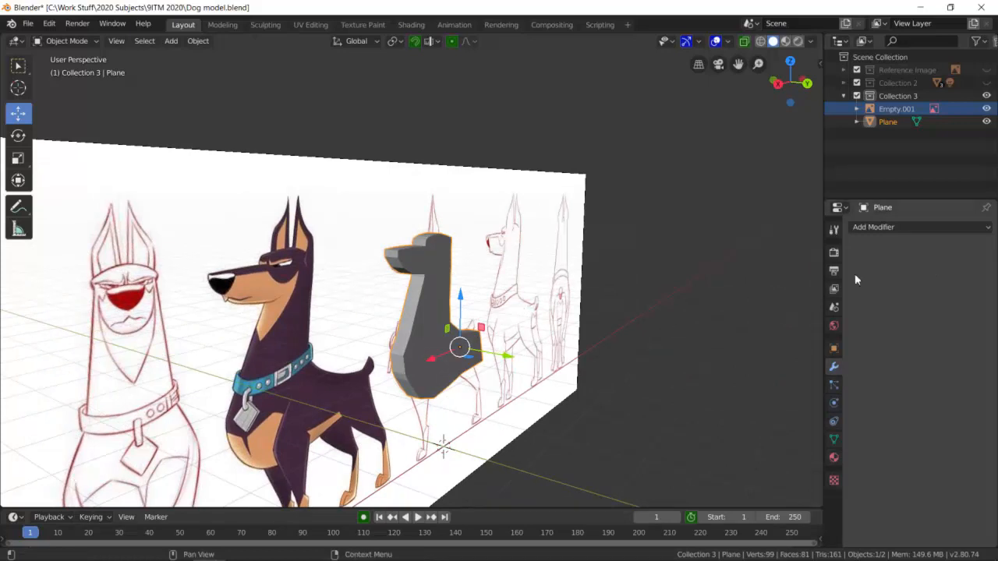
{"action": "left_click", "coordinate": [926, 230]}
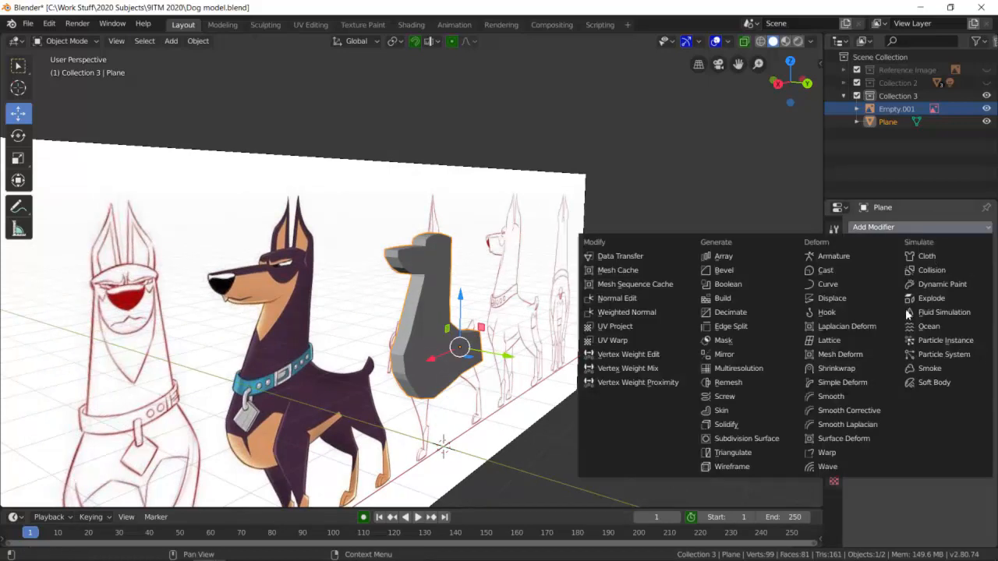
{"action": "left_click", "coordinate": [746, 356]}
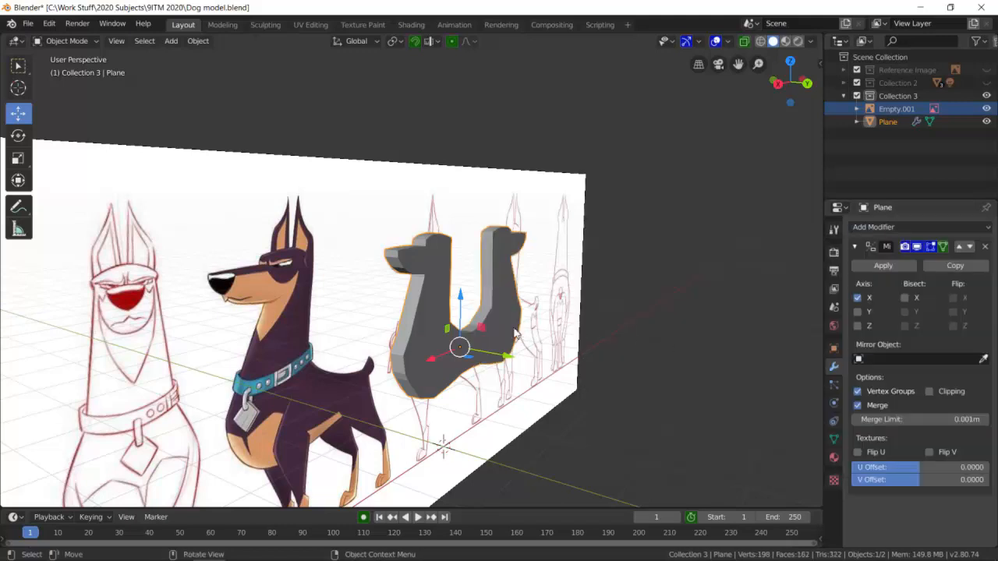
Disable the modifier's X mirror axis and enable Z so the dog is mirrored across its thickness.
{"action": "middle_click_drag", "start_coordinate": [652, 365], "coordinate": [499, 357]}
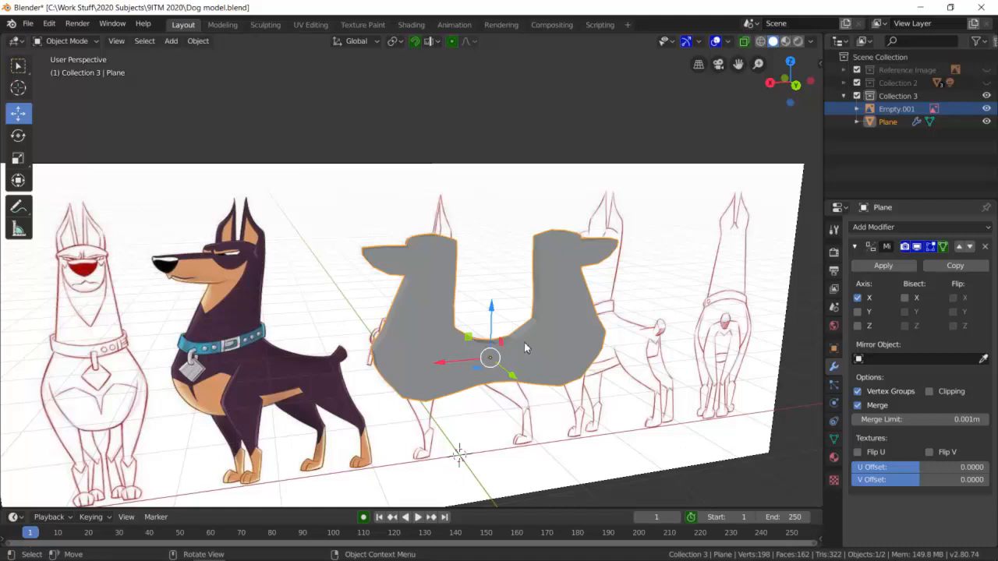
{"action": "left_click", "coordinate": [858, 298]}
{"action": "left_click", "coordinate": [857, 325]}
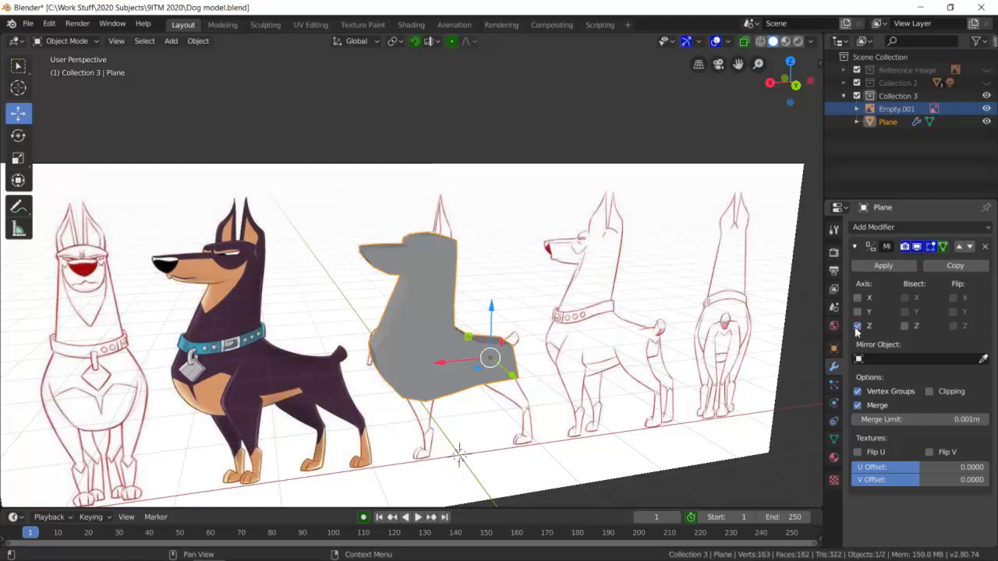
Try to move the whole mirrored dog object along the Y axis in Object Mode.
{"action": "middle_click_drag", "start_coordinate": [568, 340], "coordinate": [630, 349]}
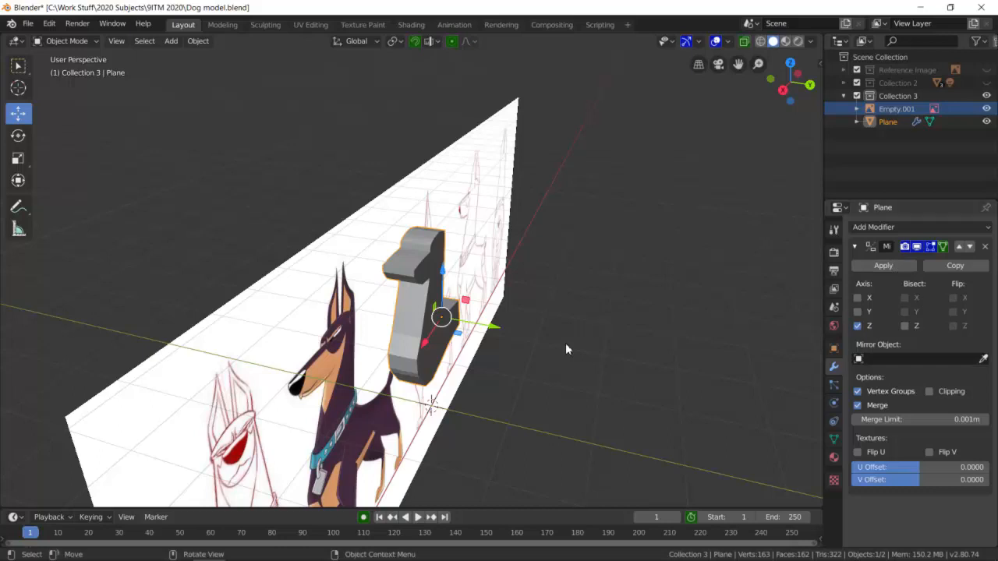
{"action": "key", "text": "g"}
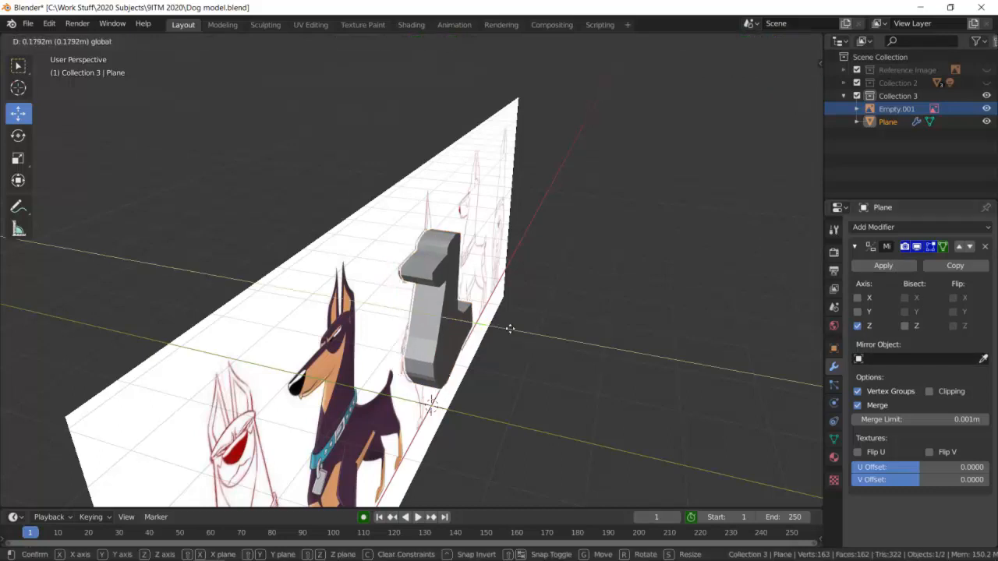
{"action": "left_click", "coordinate": [513, 336]}
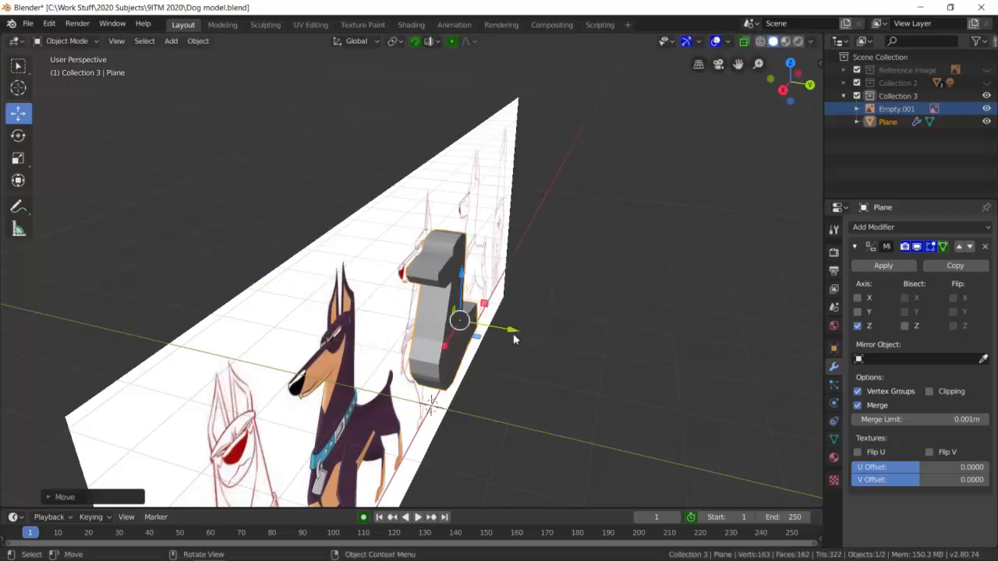
{"action": "key", "text": "ctrl+z"}
Enter Edit Mode, select the whole half mesh and move it along the Y axis to adjust the gap between the mirrored halves.
{"action": "left_click", "coordinate": [94, 41]}
{"action": "left_click", "coordinate": [93, 69]}
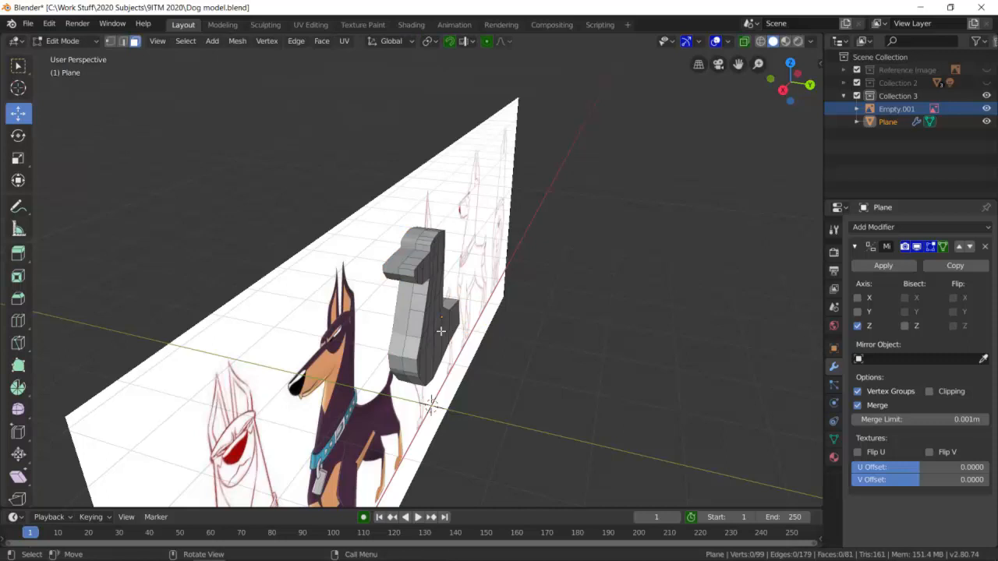
{"action": "key", "text": "a"}
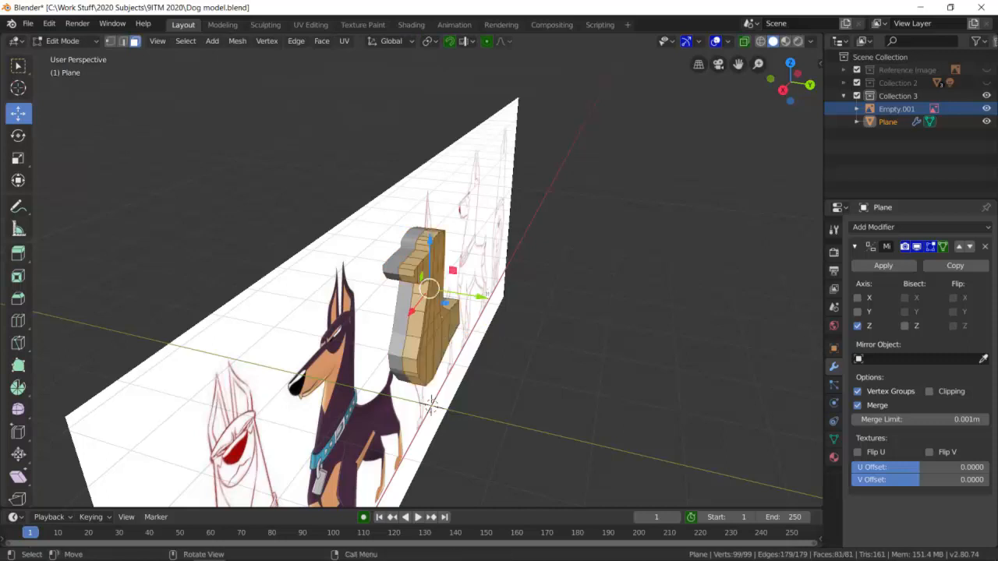
{"action": "key", "text": "g"}
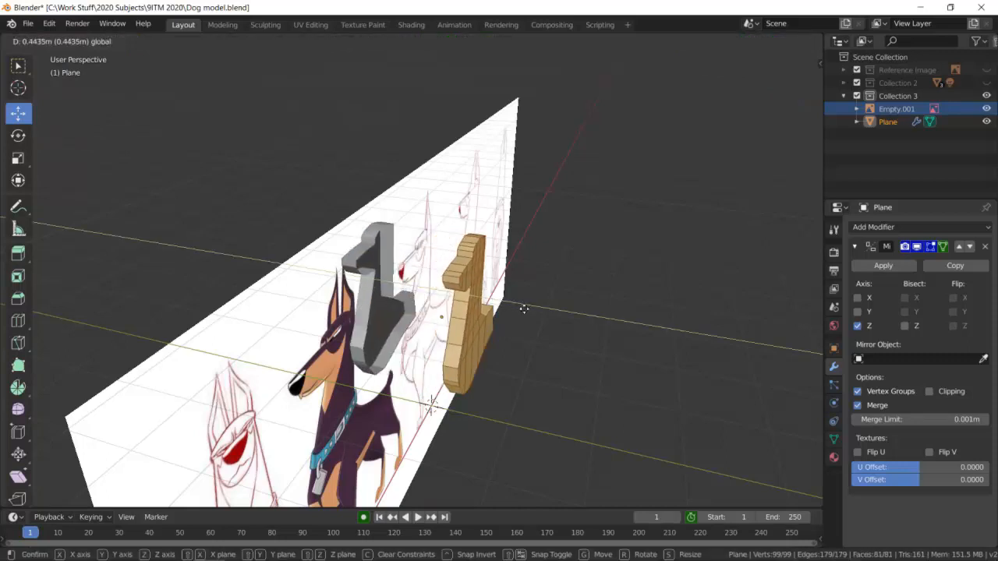
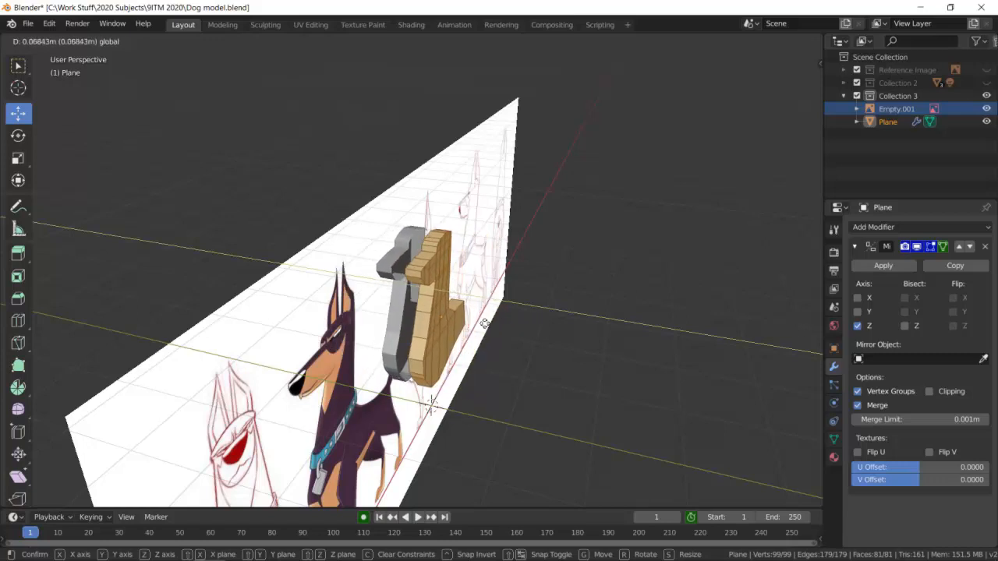
Place the half mesh along the Y axis with a narrow gap between the halves and enable Clipping on the Mirror modifier.
{"action": "left_click", "coordinate": [431, 404]}
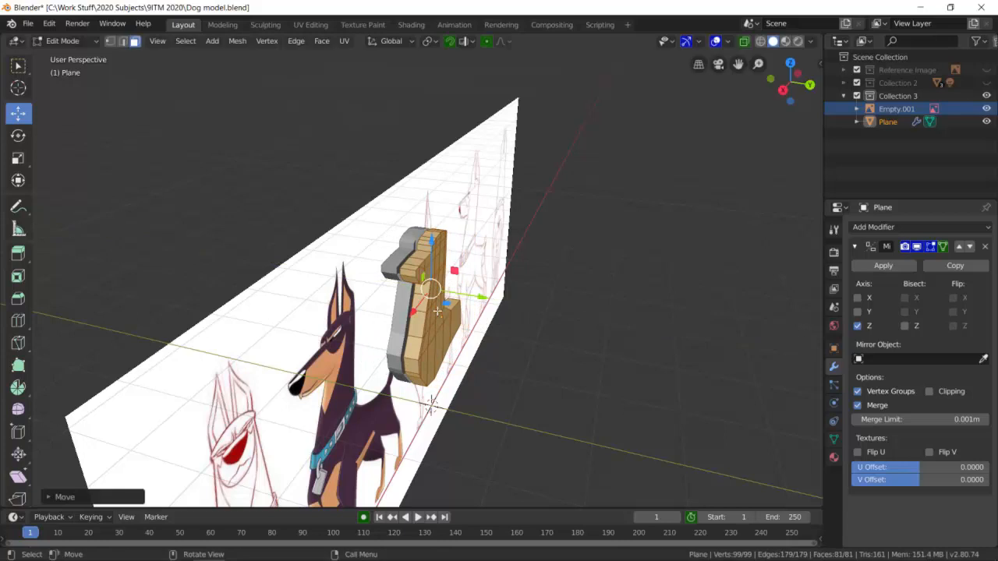
{"action": "scroll", "coordinate": [437, 309], "scroll_direction": "up", "scroll_amount": 6}
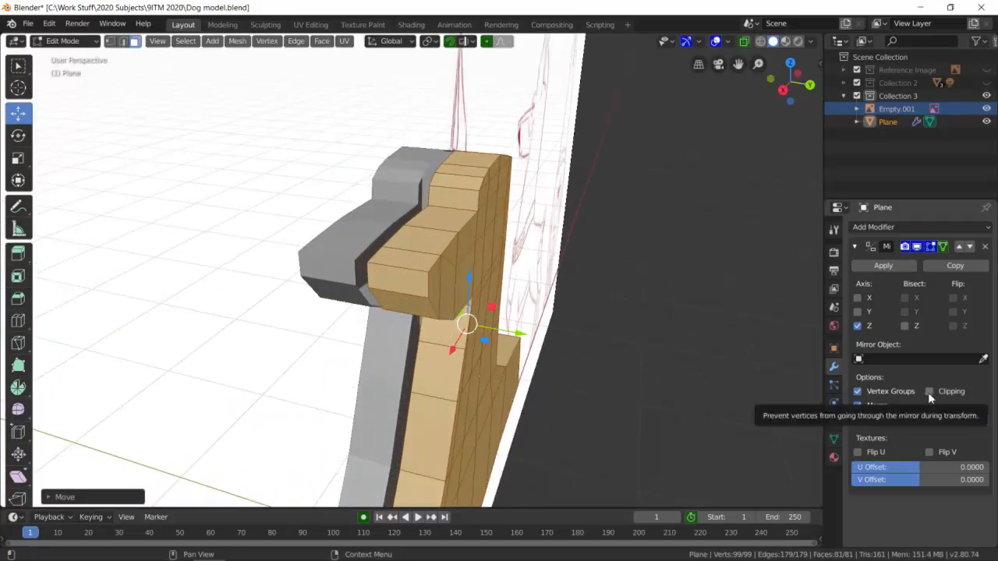
{"action": "left_click", "coordinate": [929, 392]}
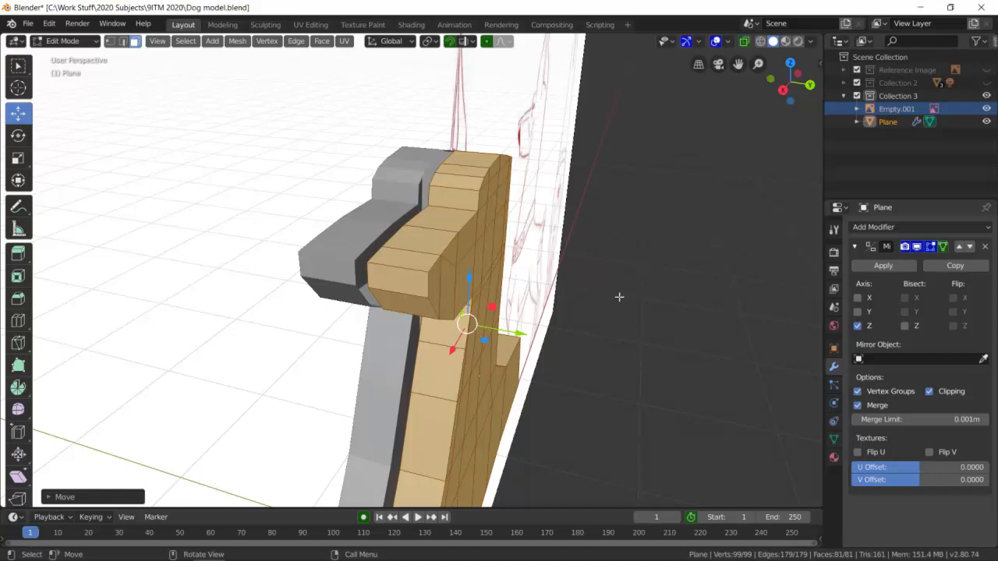
Select the half body's inner boundary edge loop in edge mode and move it along the Y axis to join the mirrored halves.
{"action": "key", "text": "alt+a"}
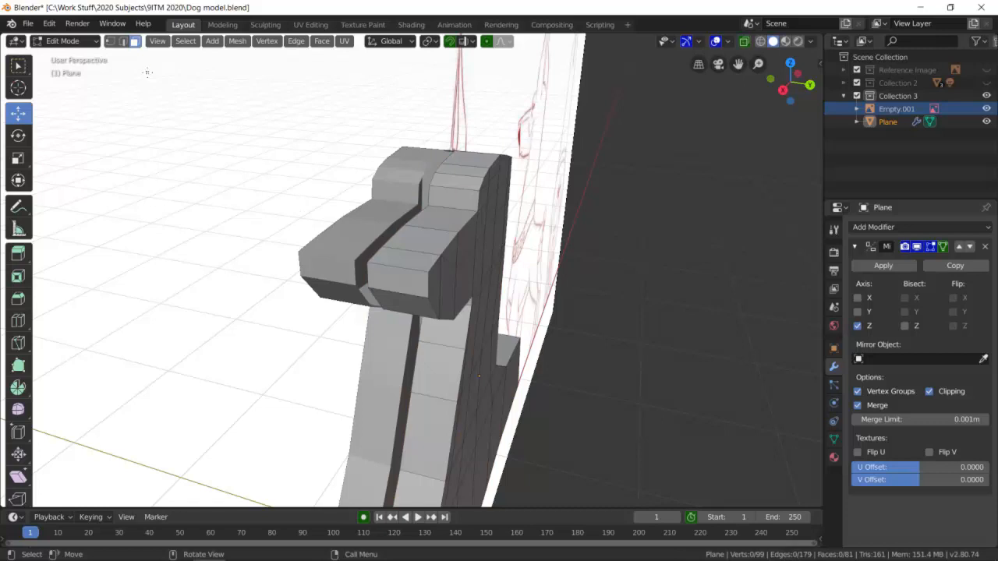
{"action": "left_click", "coordinate": [122, 42]}
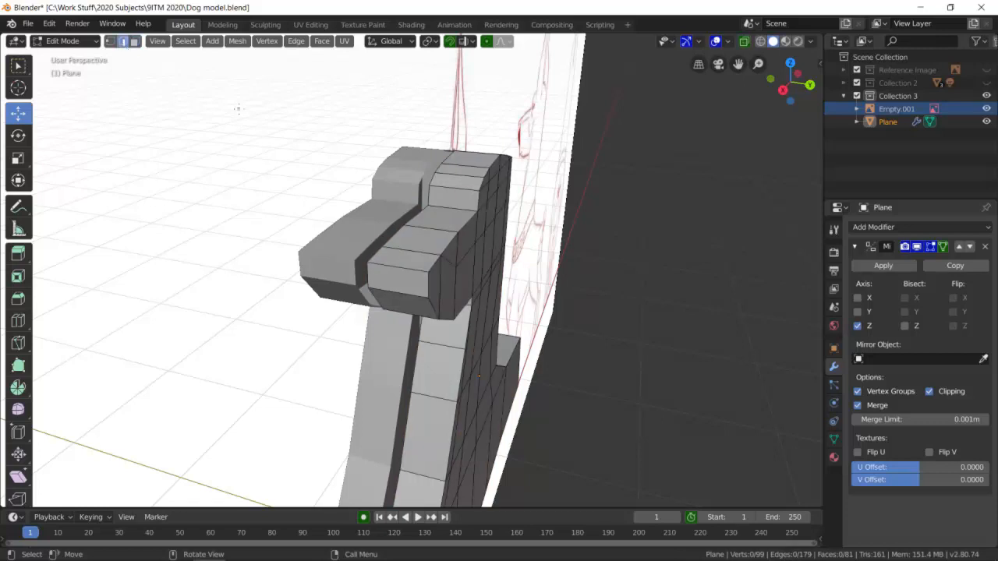
{"action": "left_click", "coordinate": [396, 235], "text": "alt"}
{"action": "middle_click_drag", "start_coordinate": [413, 378], "coordinate": [415, 437]}
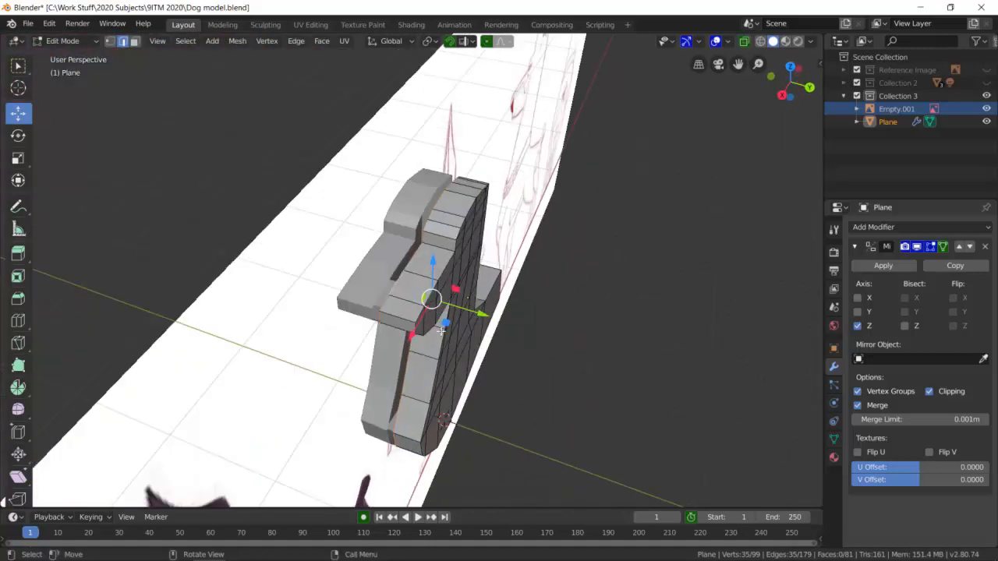
{"action": "scroll", "coordinate": [445, 254], "scroll_direction": "up", "scroll_amount": 2}
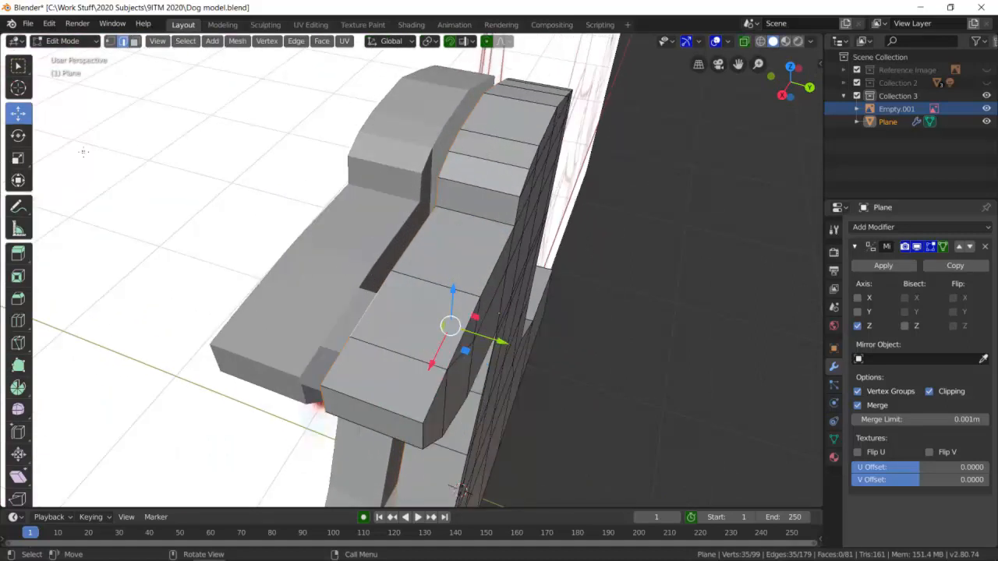
{"action": "key", "text": "g"}
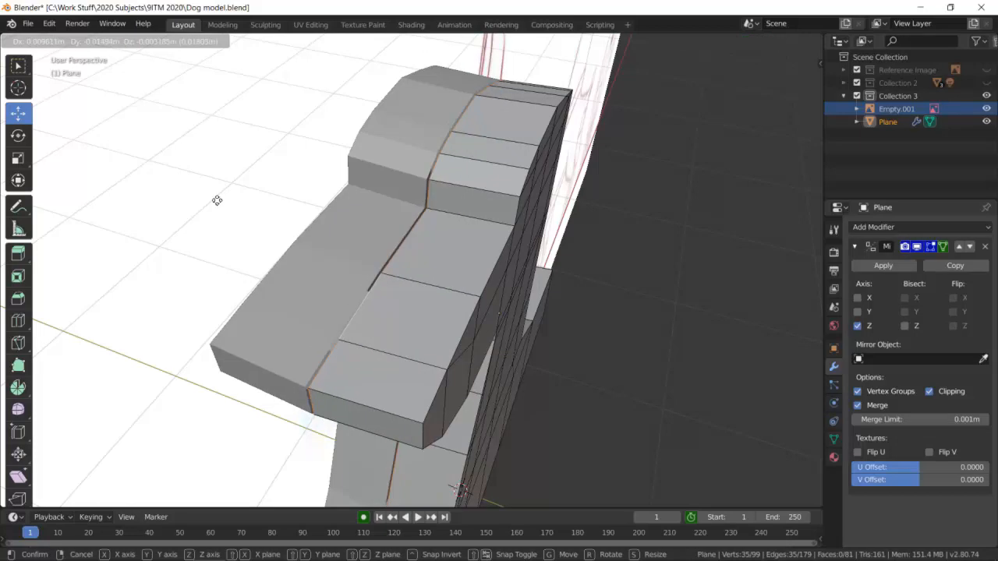
{"action": "left_click", "coordinate": [217, 201]}
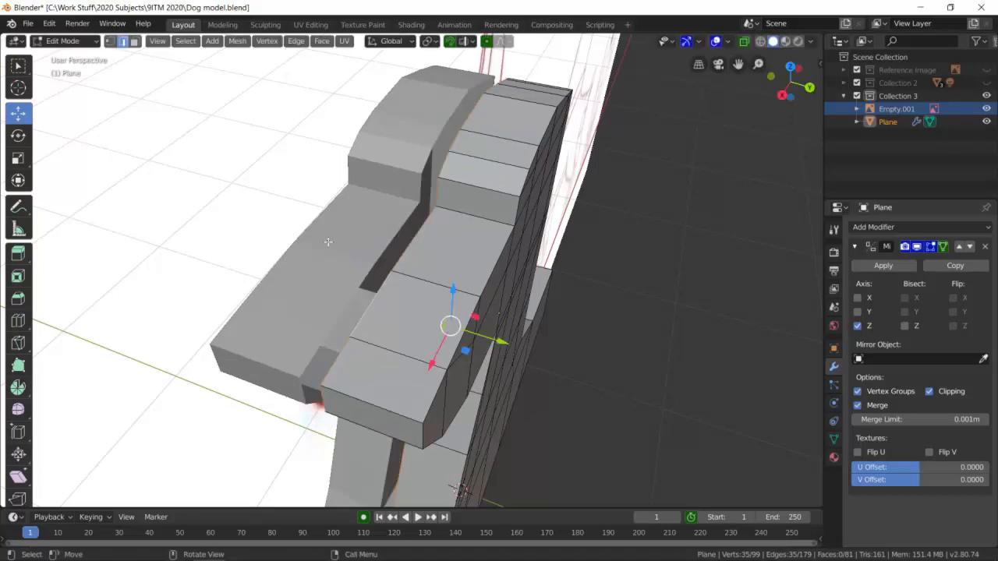
{"action": "left_click_drag", "start_coordinate": [503, 341], "coordinate": [513, 345]}
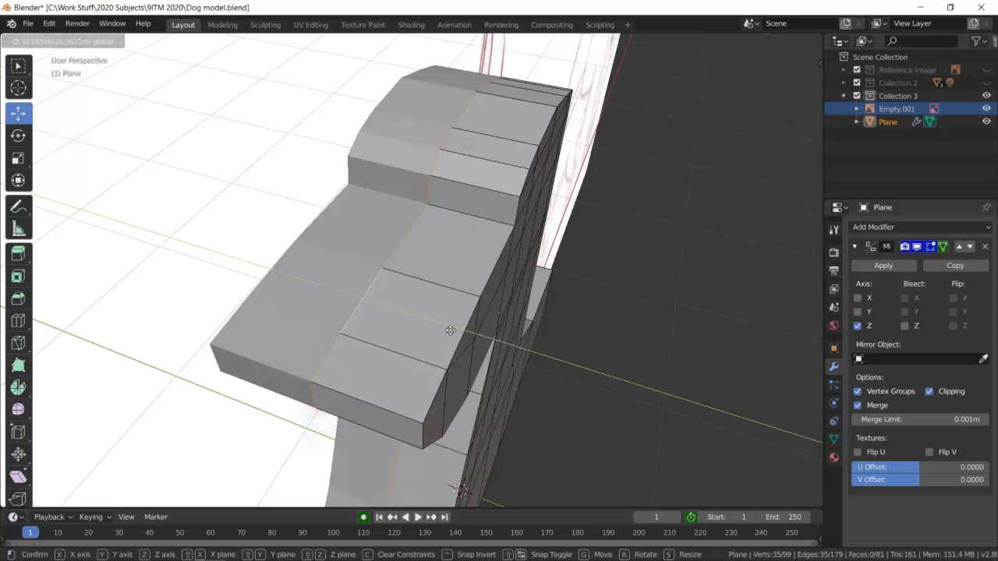
{"action": "left_click", "coordinate": [466, 341]}
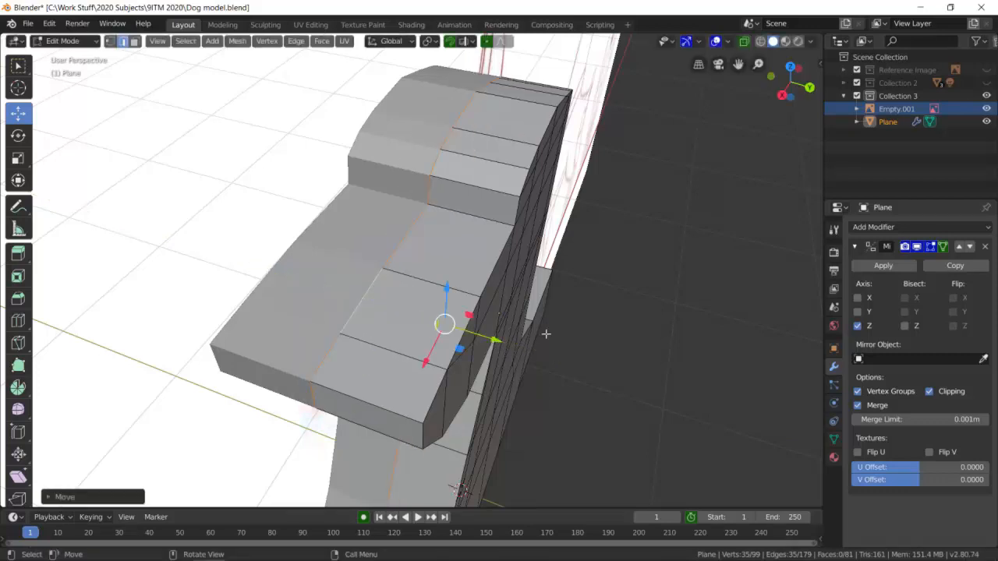
Add one loop cut running lengthwise around the half body, midway across its thickness.
{"action": "middle_click_drag", "start_coordinate": [588, 314], "coordinate": [599, 260]}
{"action": "scroll", "coordinate": [461, 262], "scroll_direction": "up", "scroll_amount": 3}
{"action": "middle_click_drag", "start_coordinate": [462, 261], "coordinate": [541, 260]}
{"action": "scroll", "coordinate": [570, 240], "scroll_direction": "down", "scroll_amount": 3}
{"action": "scroll", "coordinate": [644, 233], "scroll_direction": "down", "scroll_amount": 3}
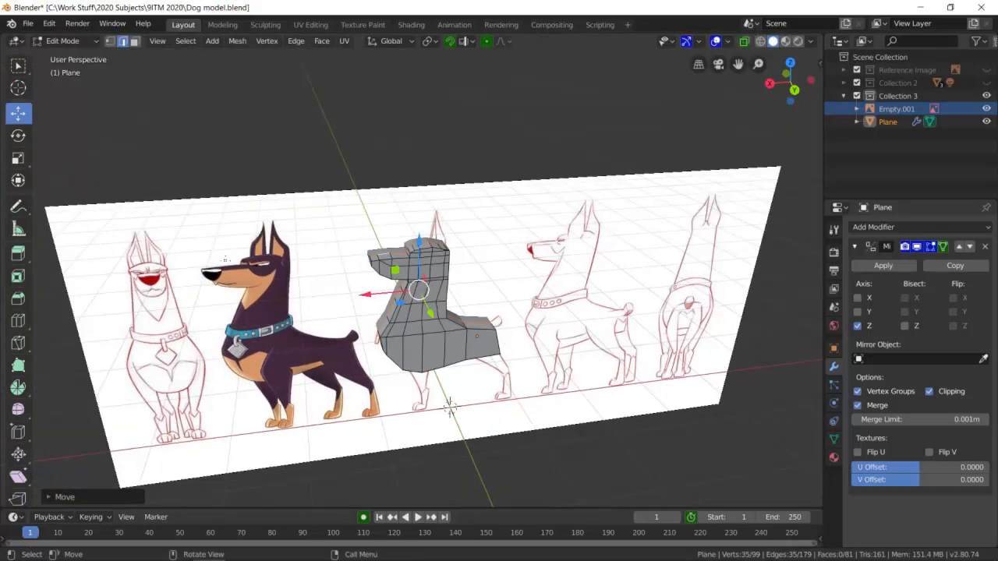
{"action": "scroll", "coordinate": [499, 296], "scroll_direction": "up", "scroll_amount": 5}
{"action": "middle_click_drag", "start_coordinate": [480, 214], "coordinate": [553, 234]}
{"action": "left_click", "coordinate": [556, 228]}
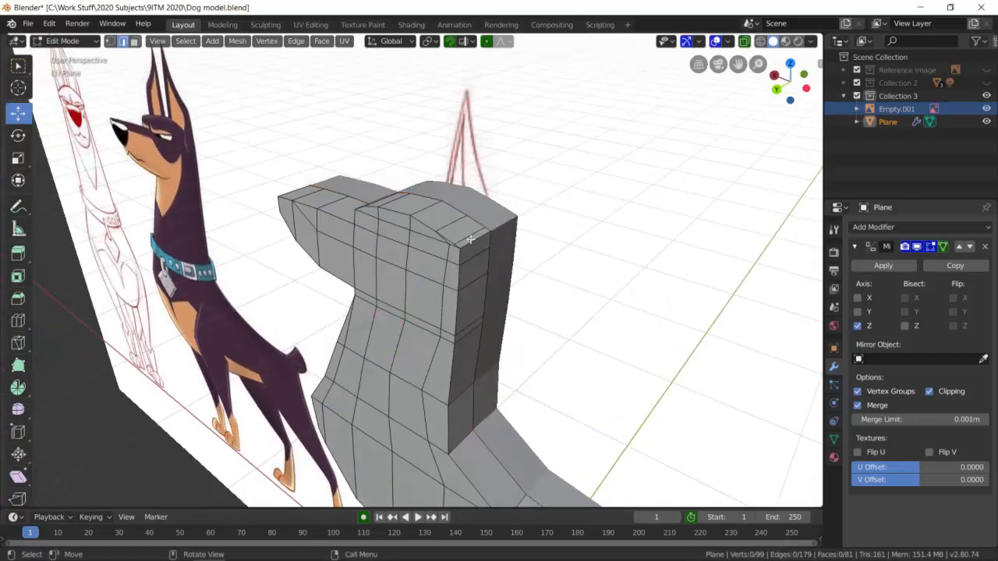
{"action": "middle_click_drag", "start_coordinate": [458, 229], "coordinate": [450, 250]}
{"action": "key", "text": "ctrl+r"}
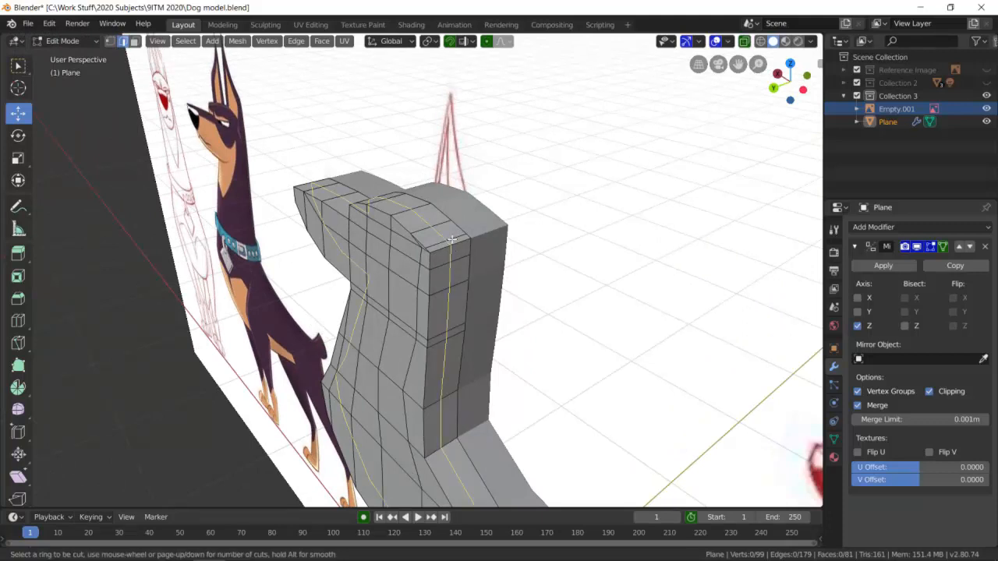
{"action": "left_click", "coordinate": [455, 237]}
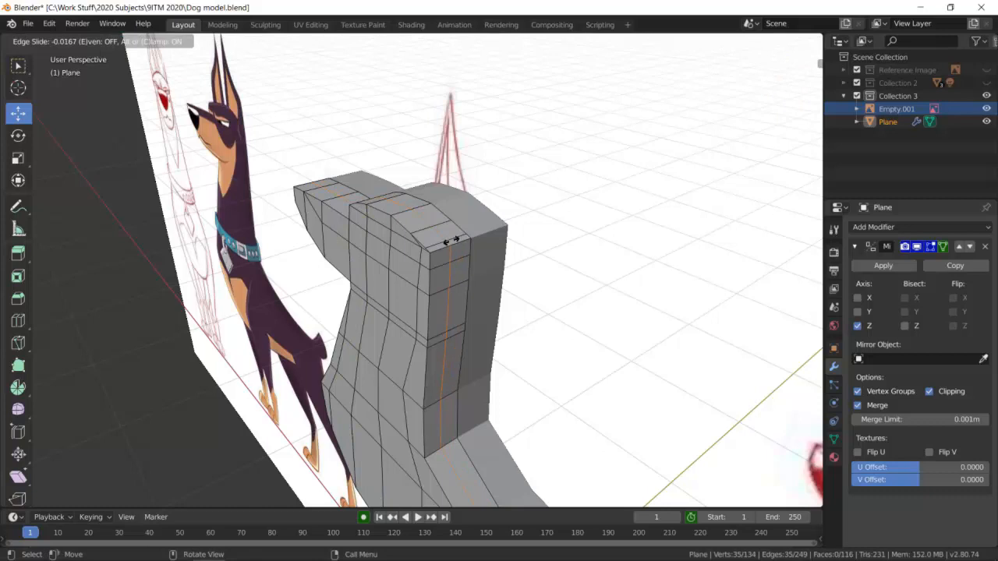
{"action": "left_click", "coordinate": [451, 240]}
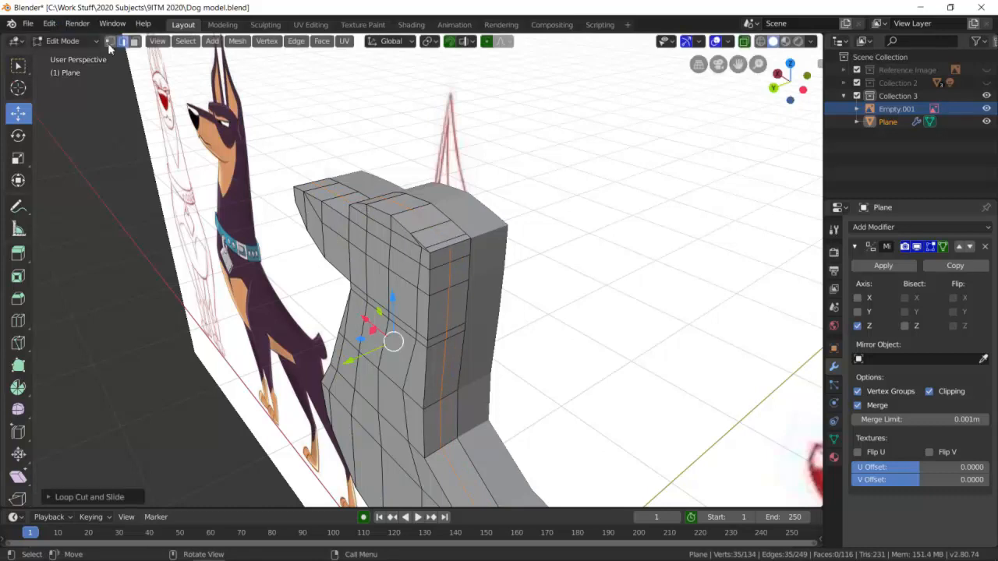
Select the three outer faces on the back of the head's top in face mode and extrude them about 0.13 m for the ear.
{"action": "left_click", "coordinate": [134, 41]}
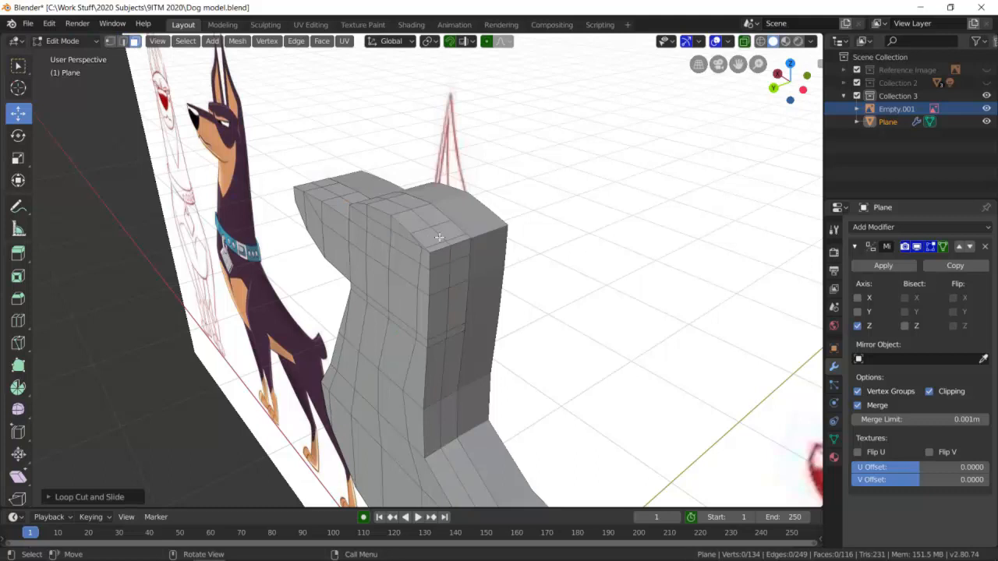
{"action": "scroll", "coordinate": [464, 257], "scroll_direction": "up", "scroll_amount": 2}
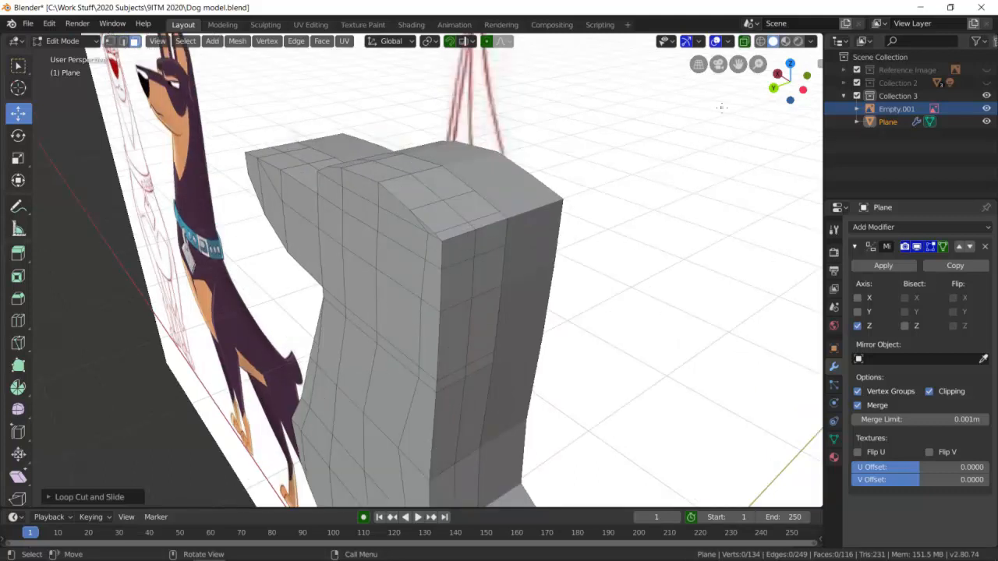
{"action": "left_click", "coordinate": [464, 230], "text": "ctrl"}
{"action": "left_click", "coordinate": [434, 215], "text": "ctrl"}
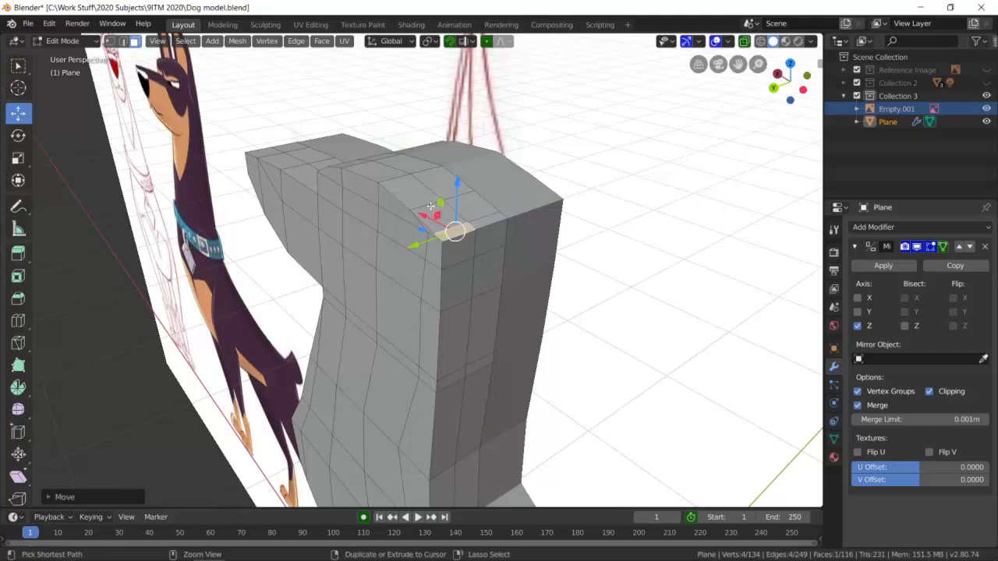
{"action": "left_click", "coordinate": [431, 205], "text": "ctrl"}
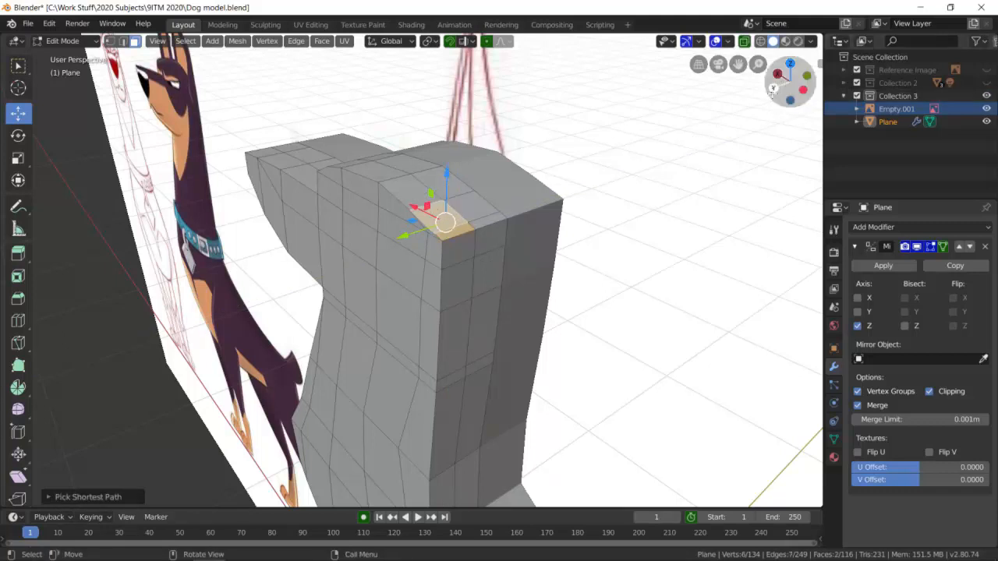
{"action": "left_click", "coordinate": [771, 89]}
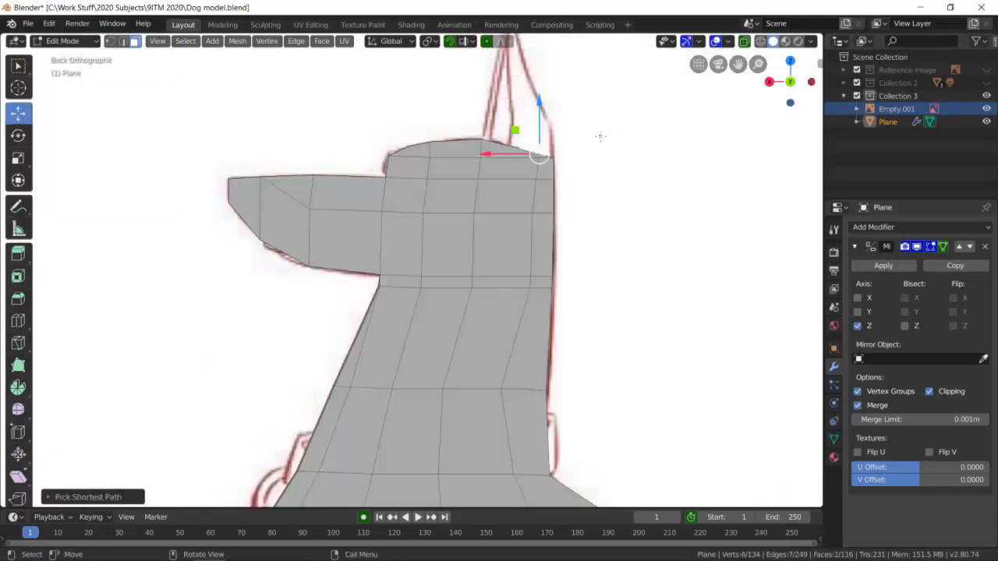
{"action": "middle_click_drag", "start_coordinate": [744, 102], "coordinate": [449, 252]}
{"action": "left_click", "coordinate": [430, 254], "text": "ctrl"}
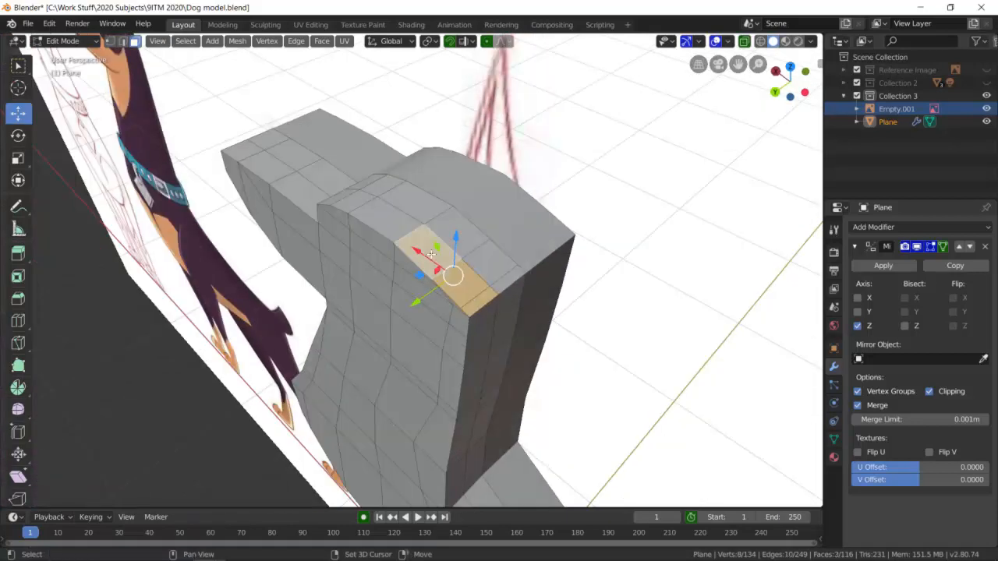
{"action": "left_click", "coordinate": [774, 92]}
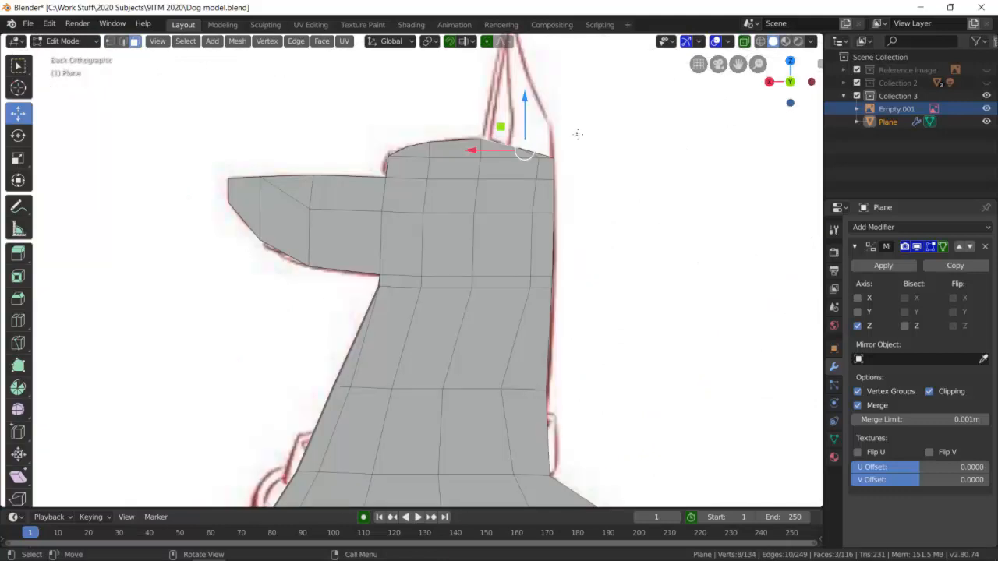
{"action": "key", "text": "e"}
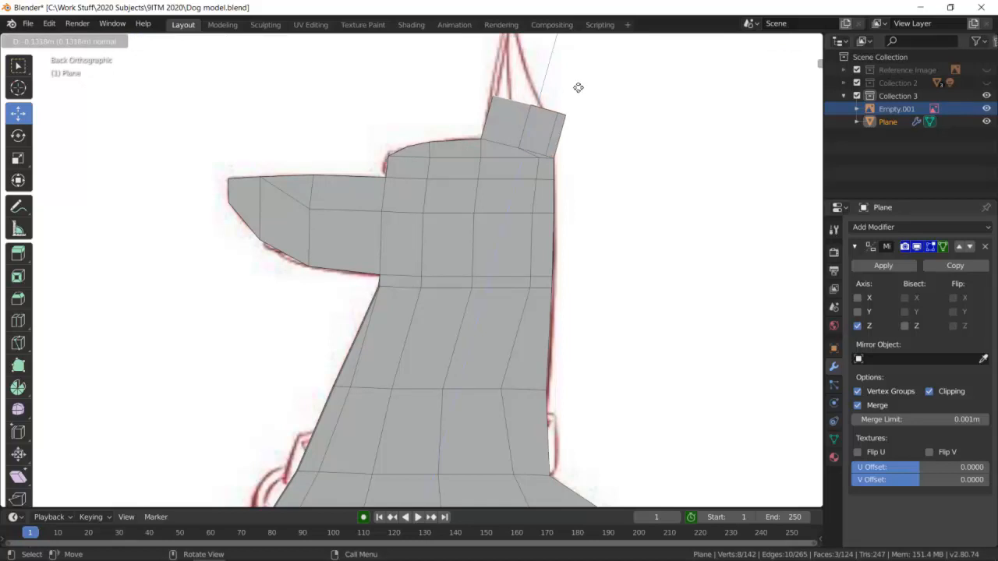
{"action": "left_click", "coordinate": [578, 87]}
Try to scale the extruded ear's top faces in the back orthographic view.
{"action": "middle_click_drag", "start_coordinate": [599, 120], "coordinate": [494, 168]}
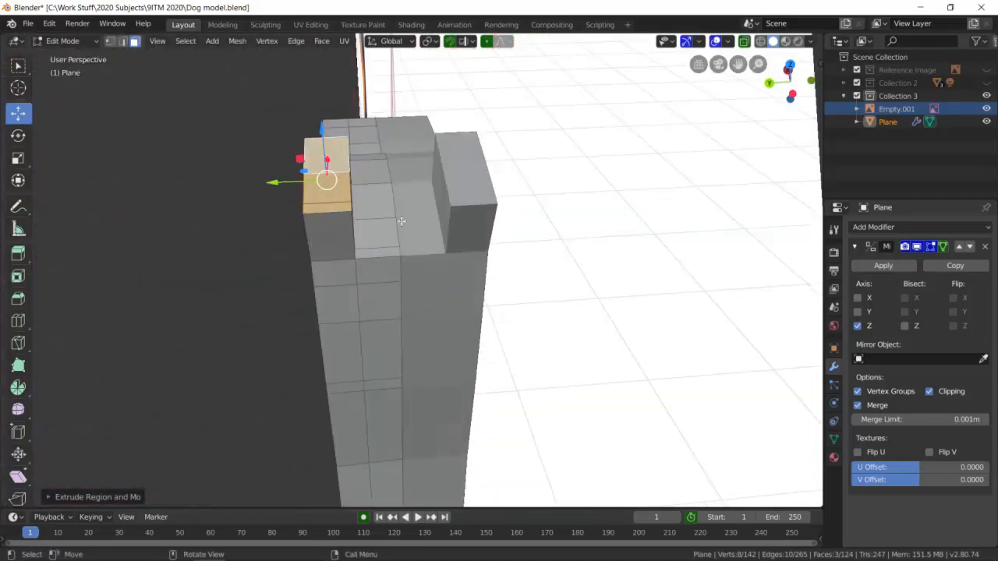
{"action": "middle_click_drag", "start_coordinate": [459, 222], "coordinate": [581, 177]}
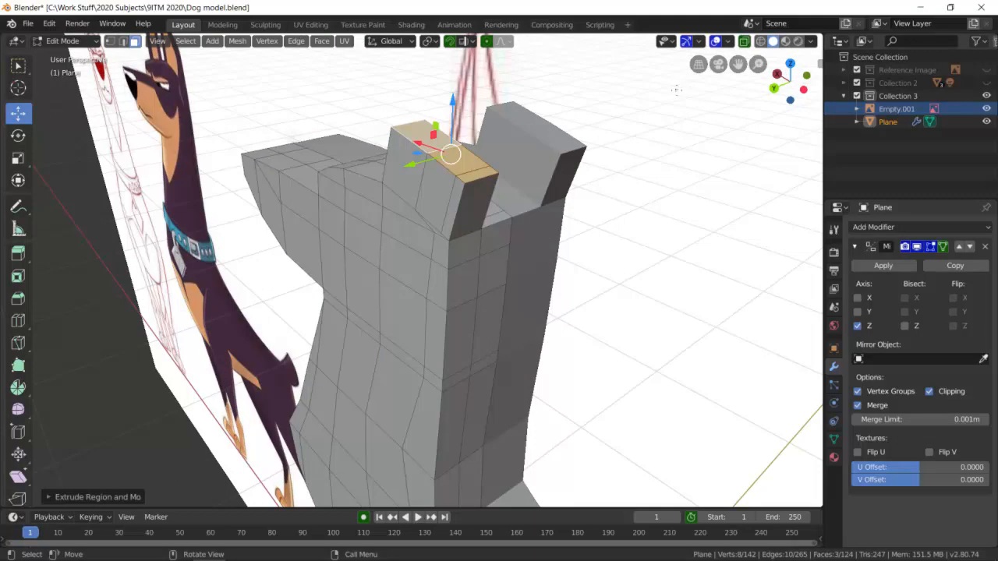
{"action": "left_click", "coordinate": [775, 89]}
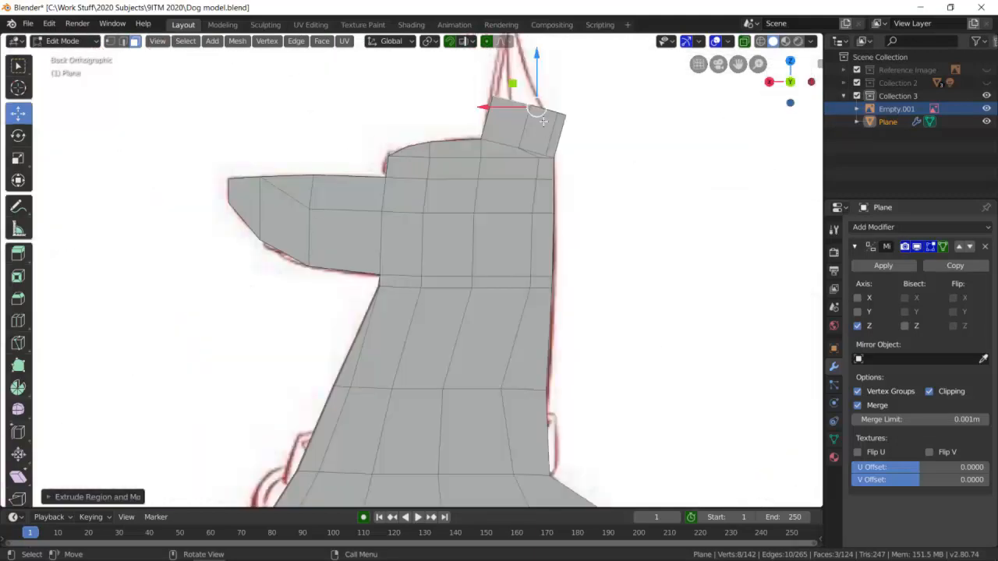
{"action": "key", "text": "s"}
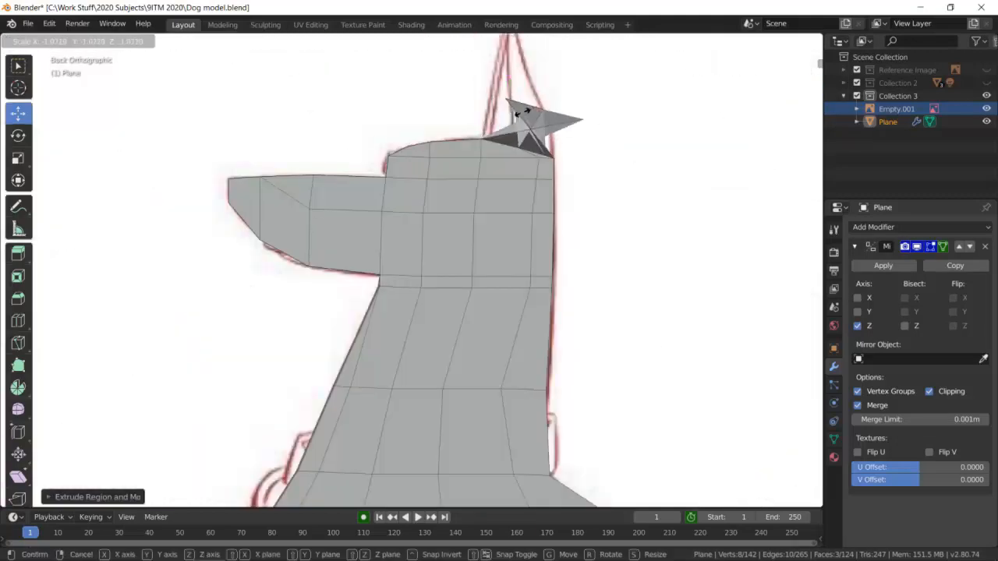
{"action": "left_click", "coordinate": [565, 124]}
{"action": "key", "text": "ctrl+z"}
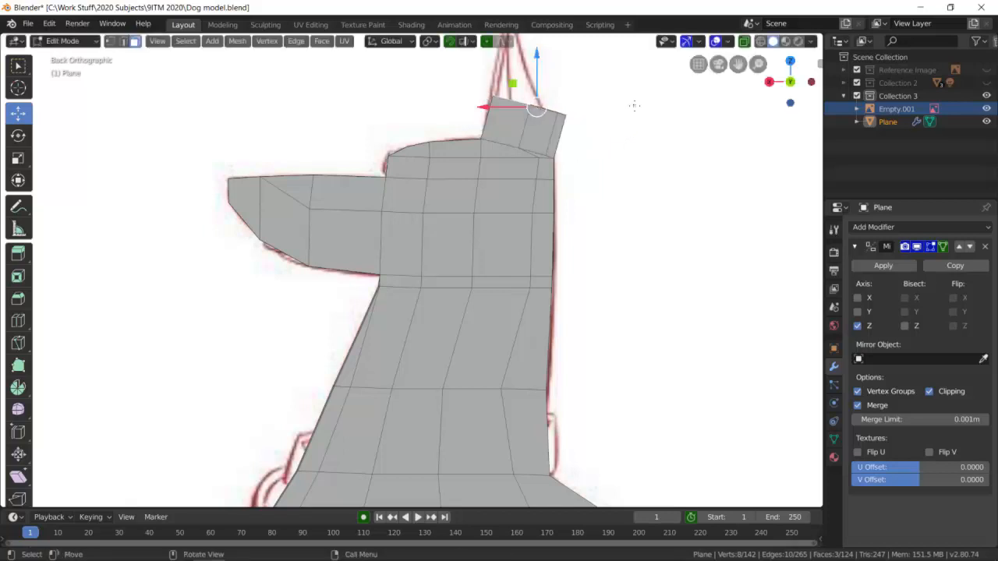
Switch to wireframe shading with X-ray on, clear the selection and frame the ear against the drawing in back orthographic view.
{"action": "left_click", "coordinate": [760, 41]}
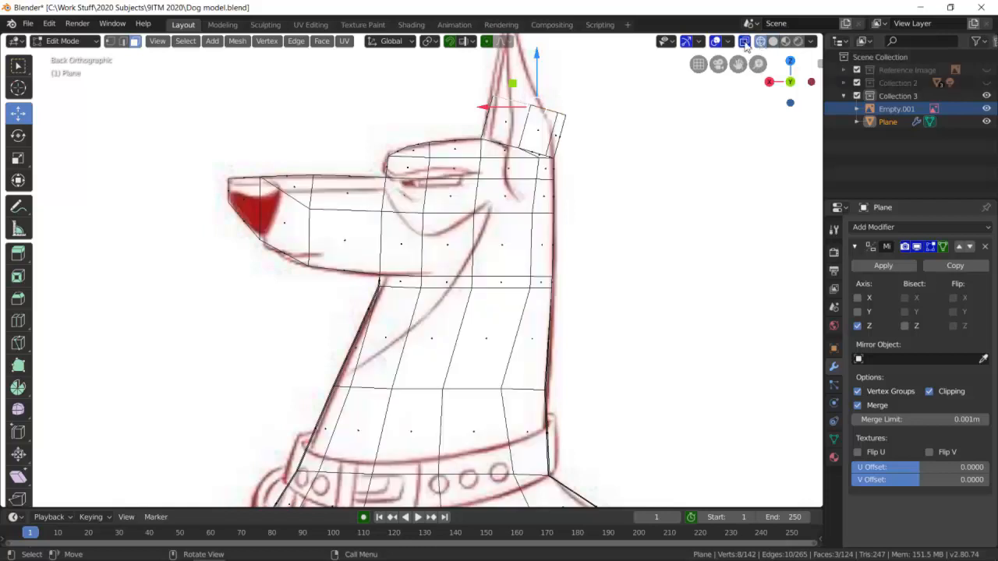
{"action": "left_click", "coordinate": [745, 41]}
{"action": "left_click", "coordinate": [745, 41]}
{"action": "middle_click_drag", "start_coordinate": [616, 86], "coordinate": [596, 117]}
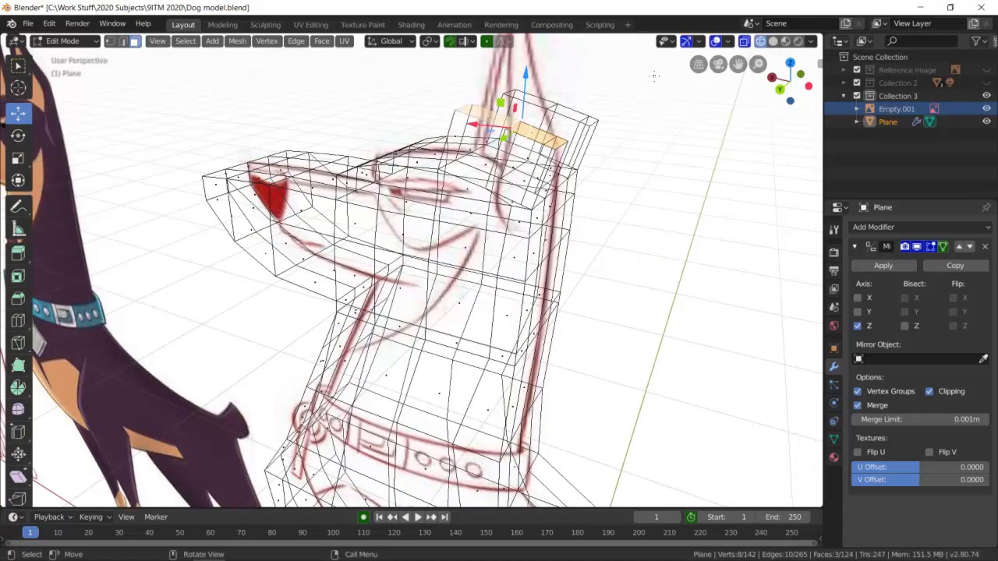
{"action": "middle_click_drag", "start_coordinate": [584, 145], "coordinate": [472, 140]}
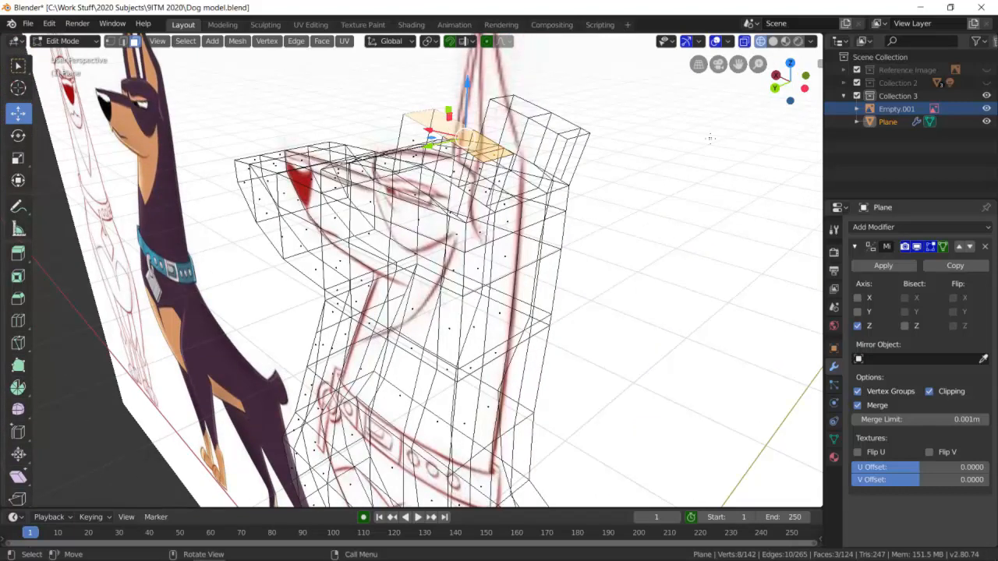
{"action": "left_click", "coordinate": [774, 87]}
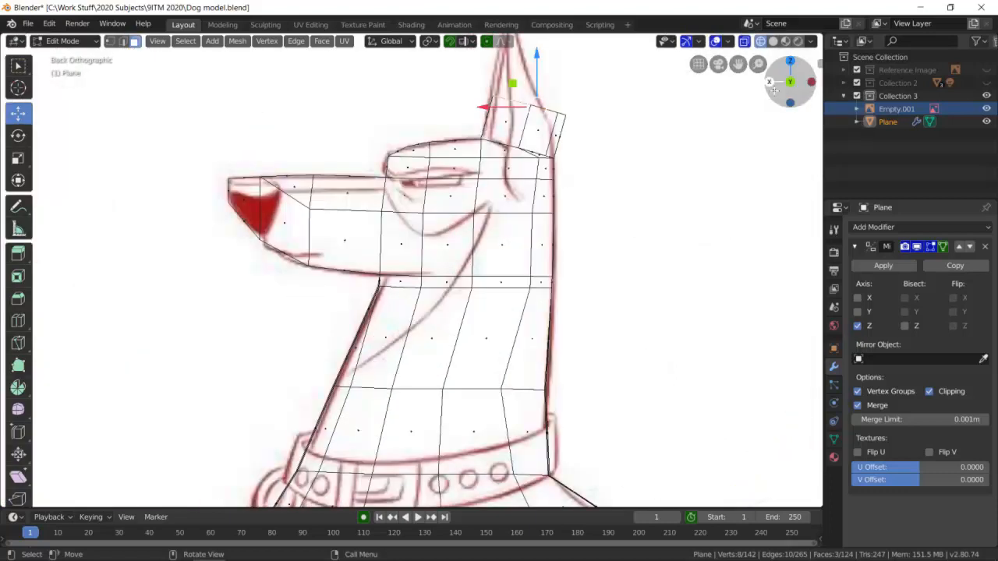
{"action": "left_click", "coordinate": [619, 143]}
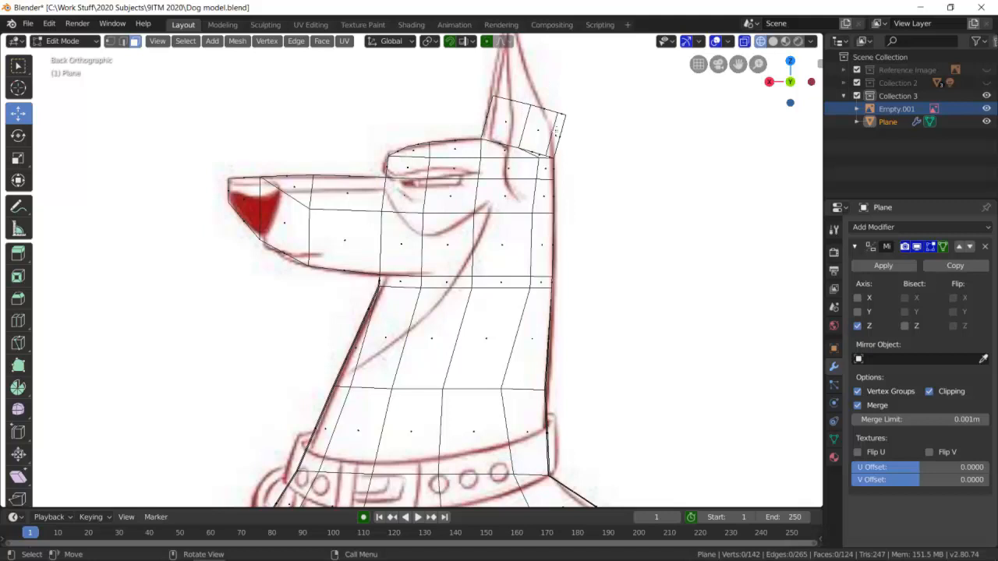
{"action": "middle_click_drag", "start_coordinate": [557, 129], "coordinate": [521, 228], "text": "shift"}
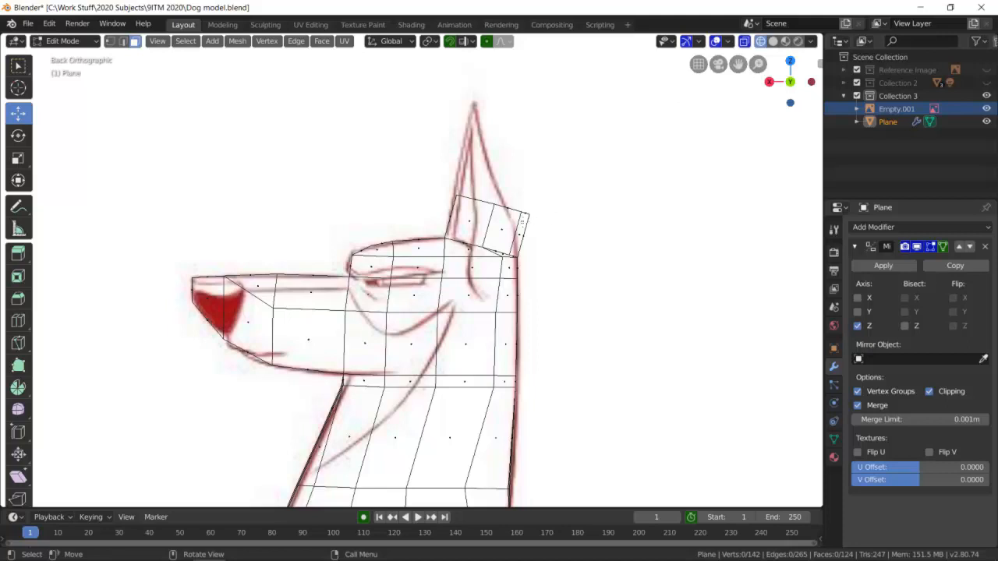
Try to move the rear top corner vertex of the extruded ear in vertex mode.
{"action": "left_click", "coordinate": [122, 41]}
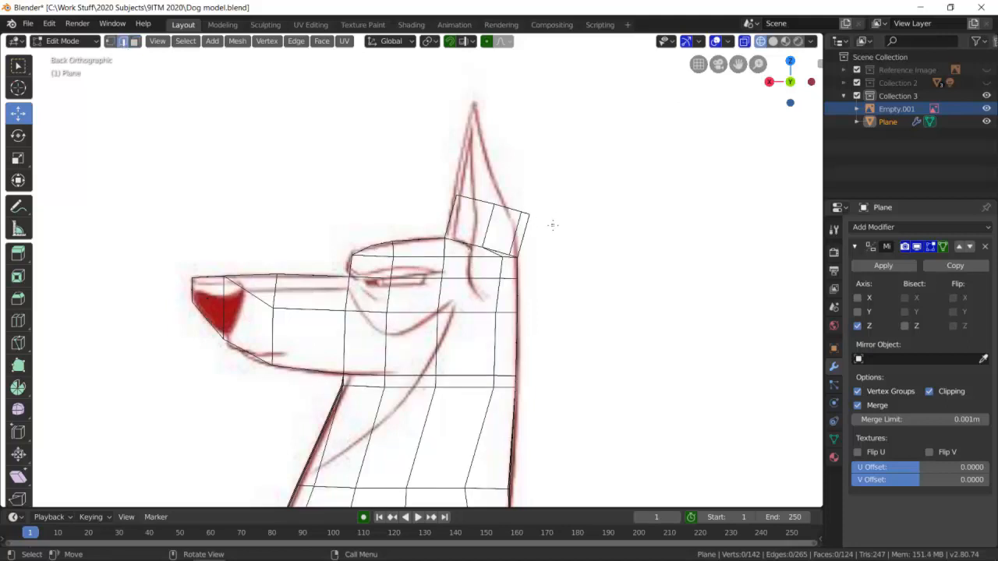
{"action": "left_click", "coordinate": [525, 209]}
{"action": "left_click", "coordinate": [110, 42]}
{"action": "left_click", "coordinate": [637, 225]}
{"action": "left_click", "coordinate": [523, 215]}
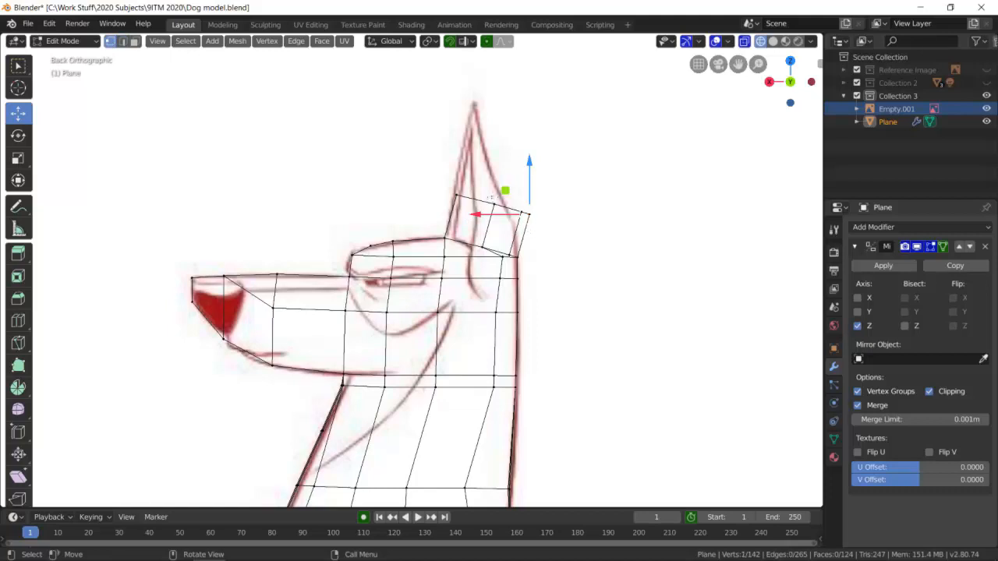
{"action": "left_click_drag", "start_coordinate": [444, 204], "coordinate": [451, 198]}
{"action": "key", "text": "ctrl+z"}
Examine the extruded ear's overlapping vertices in wireframe by box-selecting them and viewing the head from several angles.
{"action": "key", "text": "alt+a"}
{"action": "key", "text": "b"}
{"action": "left_click_drag", "start_coordinate": [427, 186], "coordinate": [469, 204]}
{"action": "middle_click_drag", "start_coordinate": [474, 206], "coordinate": [505, 240]}
{"action": "scroll", "coordinate": [509, 237], "scroll_direction": "up", "scroll_amount": 5}
{"action": "middle_click_drag", "start_coordinate": [640, 170], "coordinate": [471, 201], "text": "shift"}
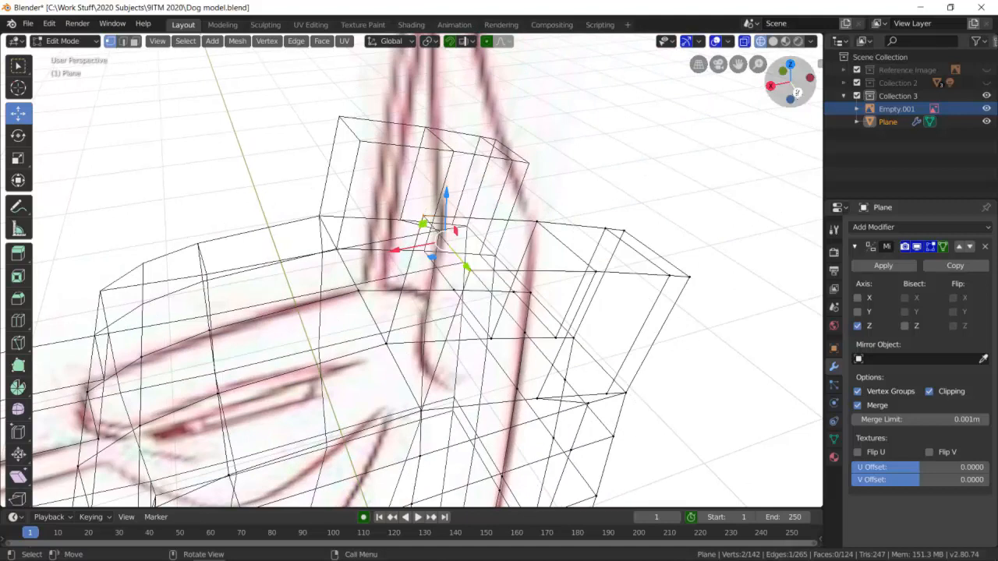
{"action": "left_click", "coordinate": [797, 92]}
{"action": "left_click_drag", "start_coordinate": [375, 142], "coordinate": [362, 141]}
{"action": "middle_click_drag", "start_coordinate": [312, 143], "coordinate": [238, 99]}
{"action": "left_click", "coordinate": [238, 99]}
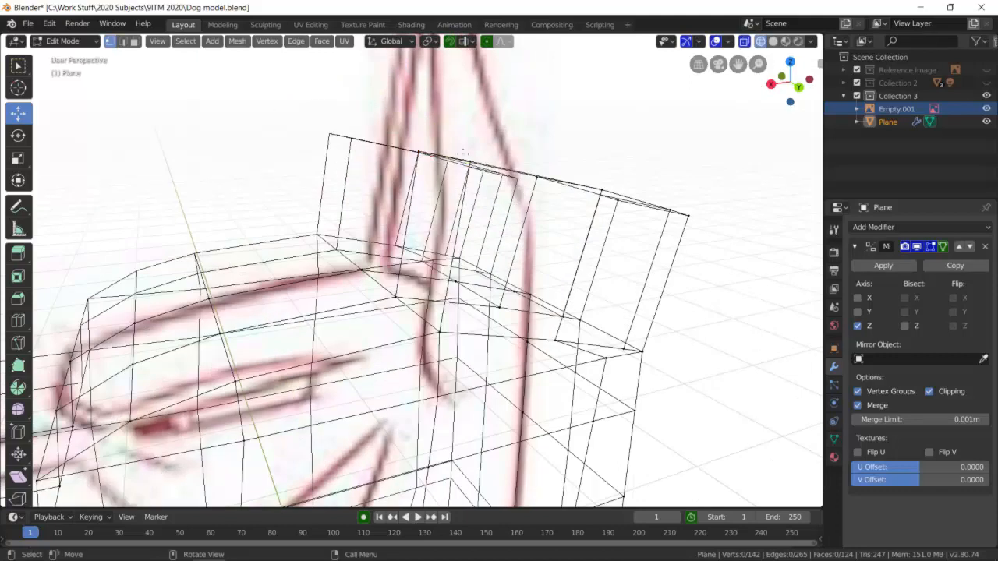
Try to move a single front top vertex of the ear in the back orthographic view.
{"action": "left_click", "coordinate": [472, 163]}
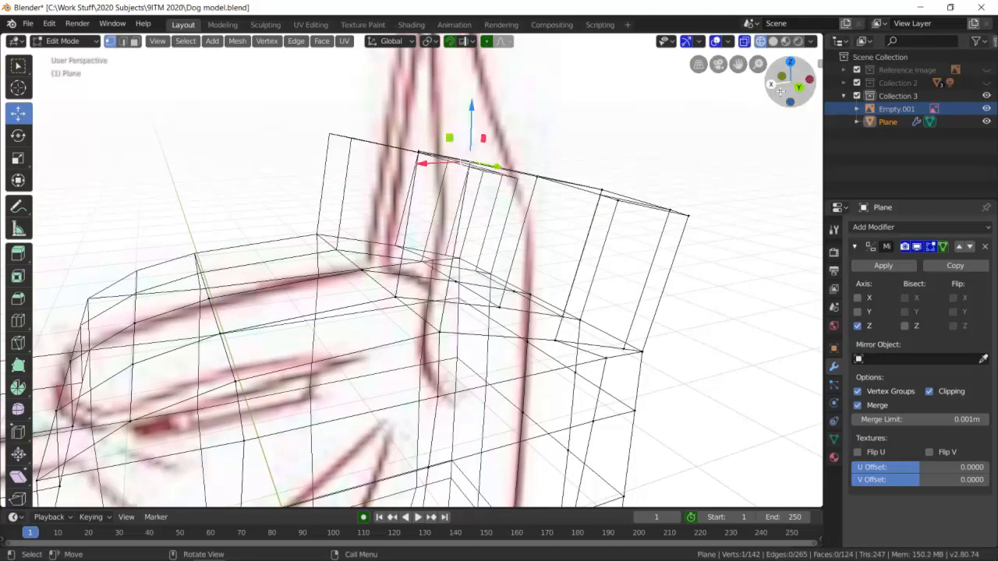
{"action": "left_click", "coordinate": [798, 86]}
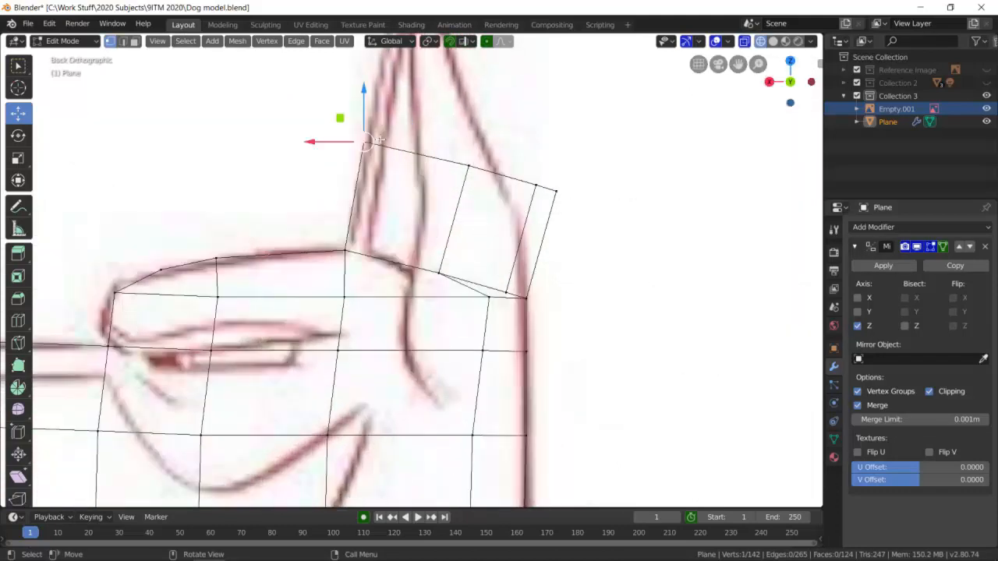
{"action": "key", "text": "g"}
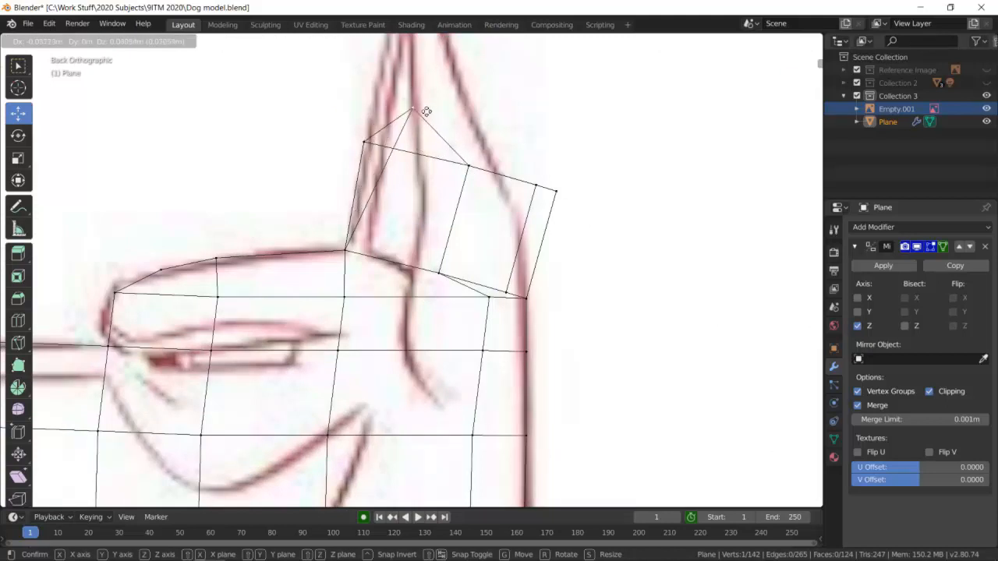
{"action": "left_click", "coordinate": [373, 141]}
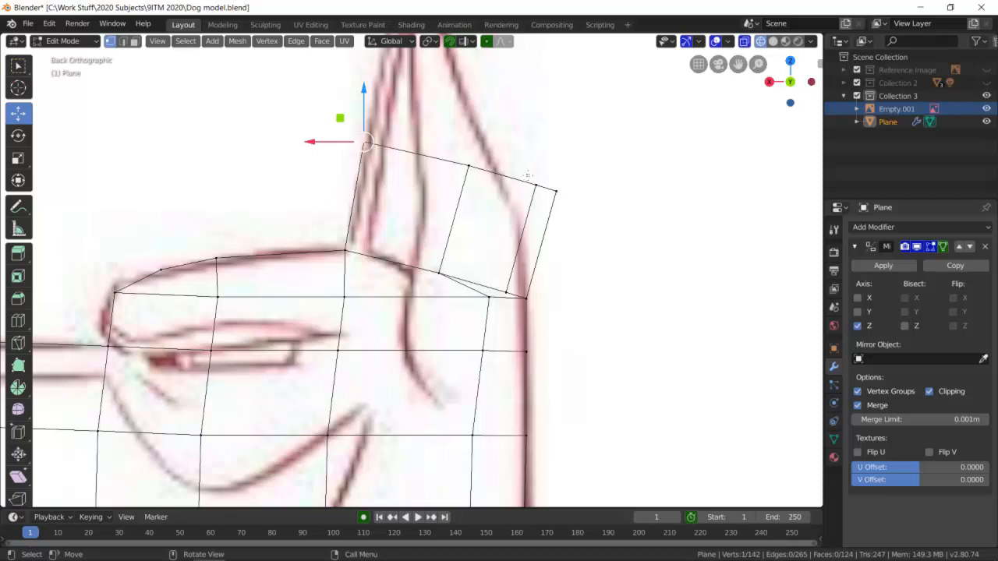
Select the ear's two larger front top faces in face mode, extrude them about 0.10 m and scale down the new top.
{"action": "middle_click_drag", "start_coordinate": [482, 149], "coordinate": [222, 80]}
{"action": "key", "text": "3"}
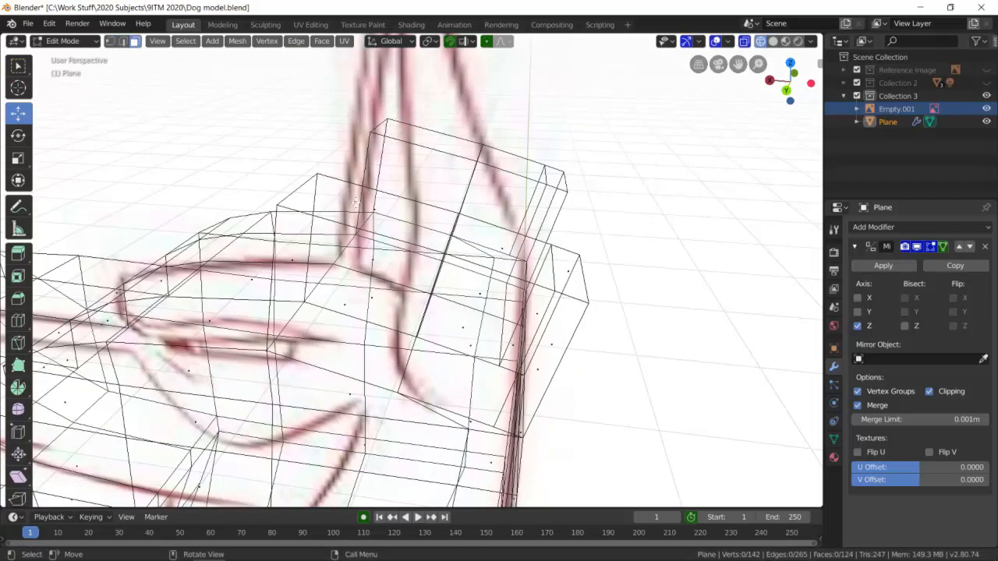
{"action": "left_click", "coordinate": [356, 203]}
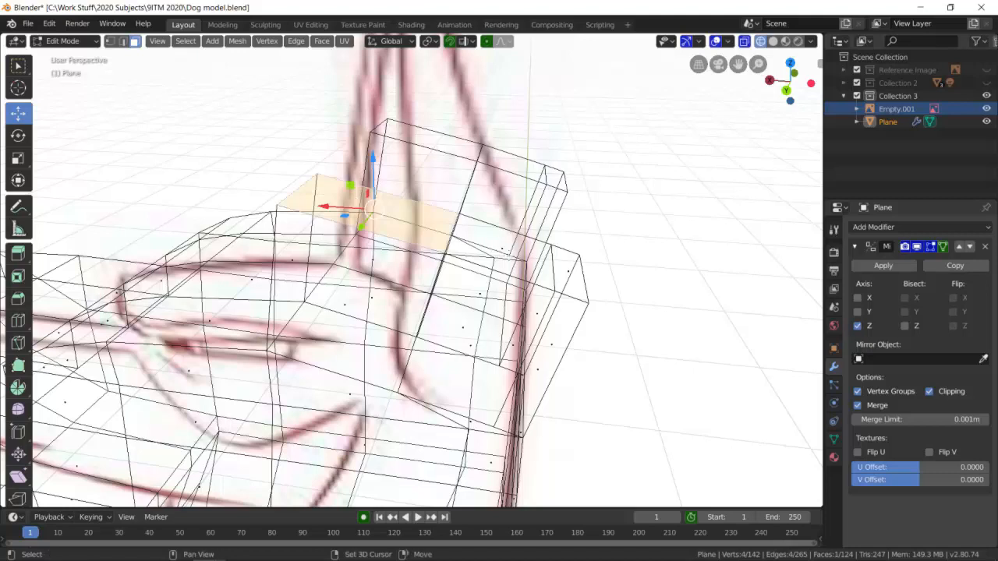
{"action": "left_click", "coordinate": [504, 248], "text": "shift"}
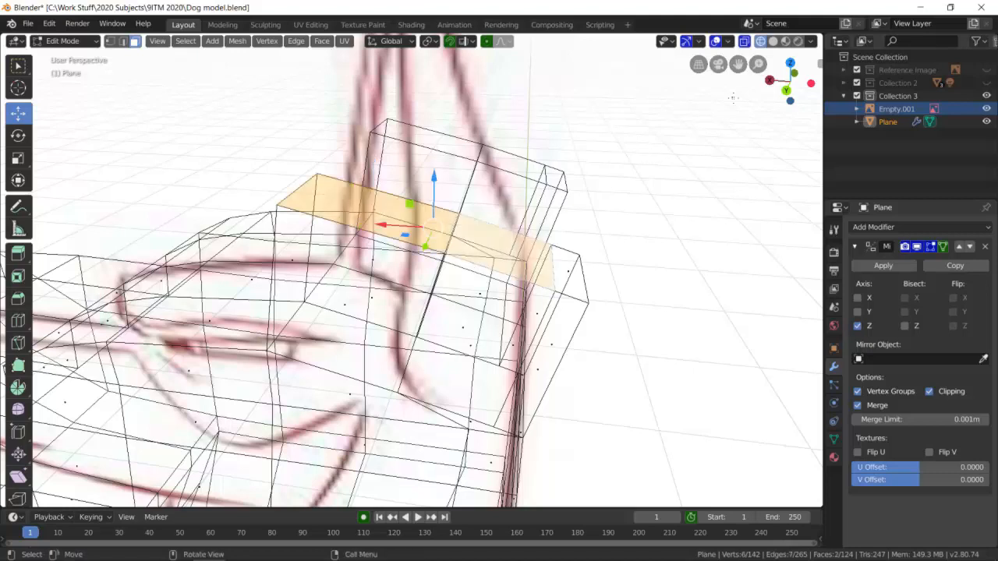
{"action": "left_click", "coordinate": [785, 90]}
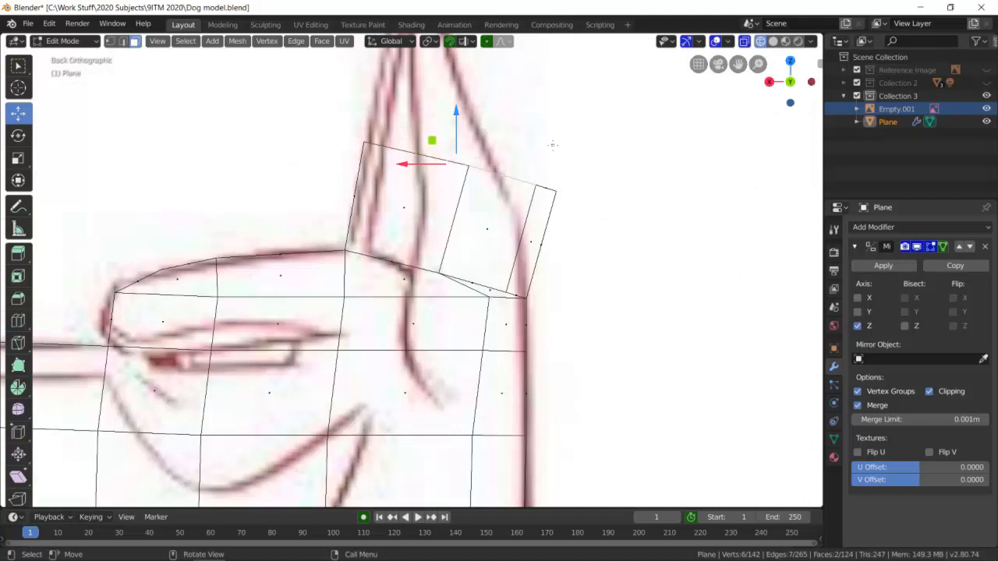
{"action": "key", "text": "e"}
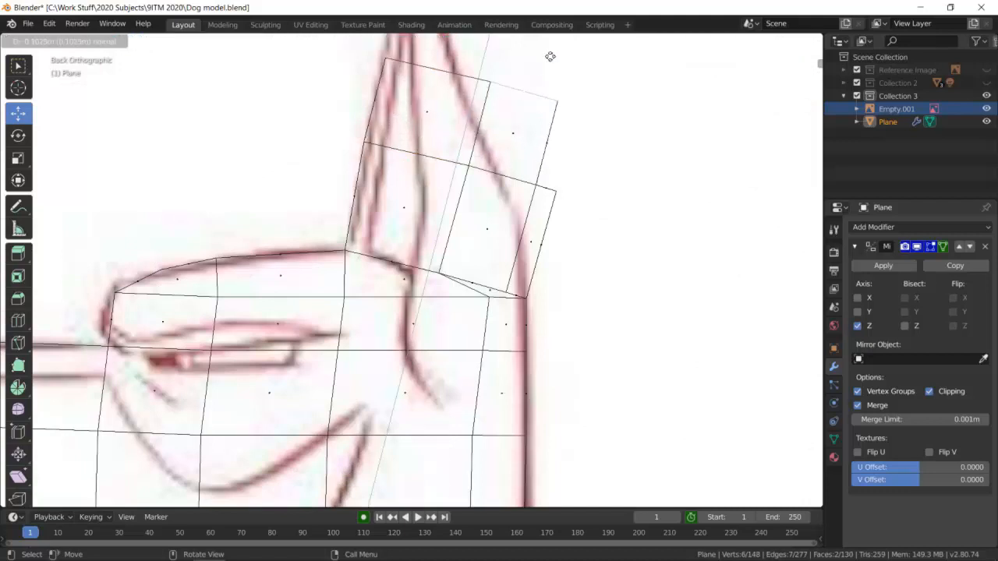
{"action": "left_click", "coordinate": [550, 56]}
{"action": "key", "text": "s"}
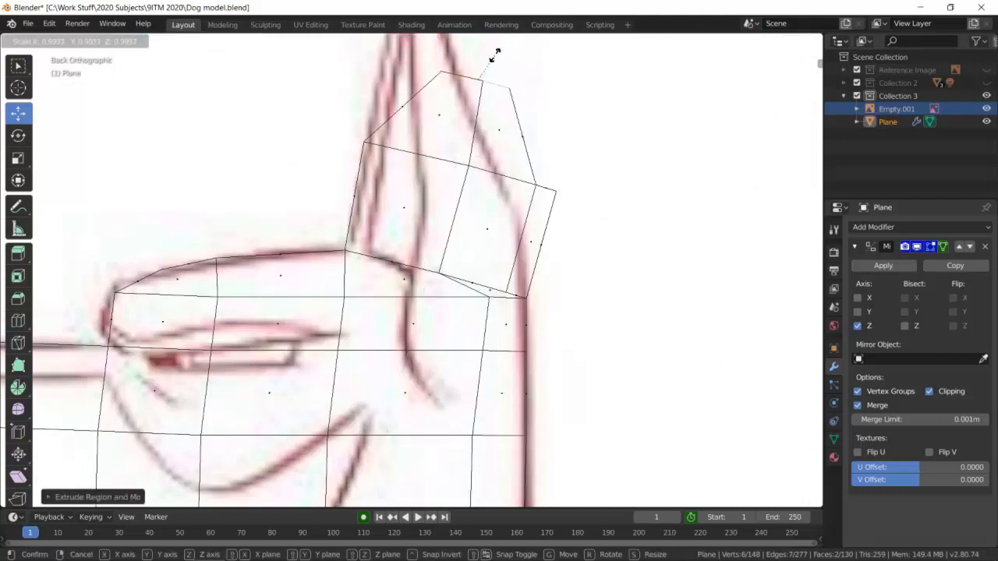
{"action": "left_click", "coordinate": [502, 76]}
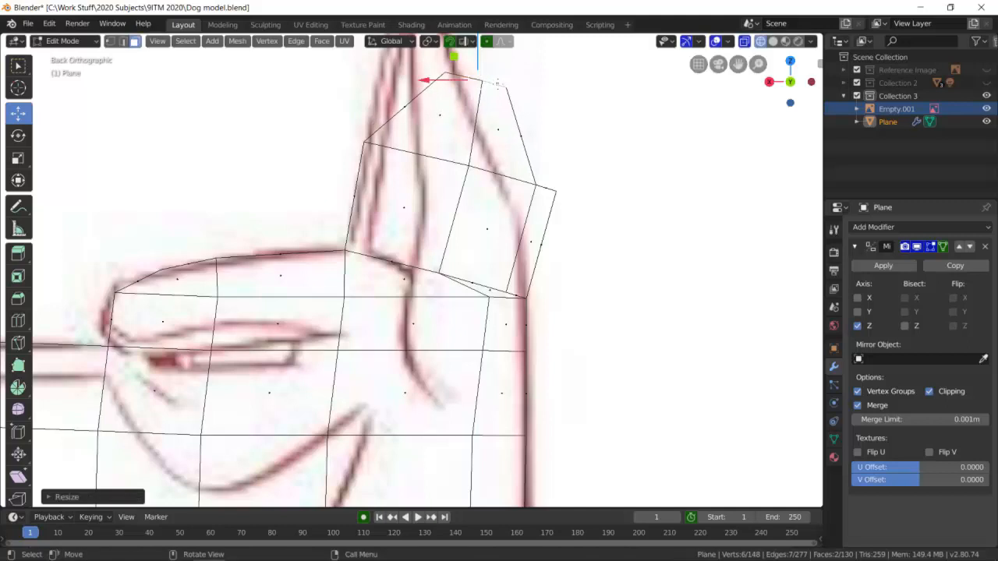
Box-select the front pair of vertices on top of the new ear section and move them onto the drawing's front ear line.
{"action": "left_click", "coordinate": [110, 40]}
{"action": "left_click", "coordinate": [441, 74]}
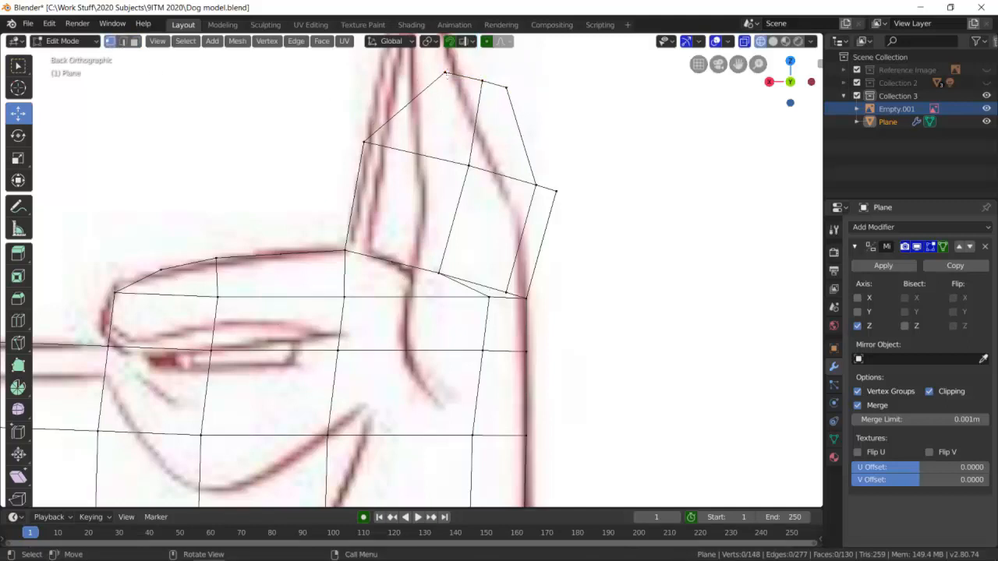
{"action": "scroll", "coordinate": [388, 94], "scroll_direction": "down", "scroll_amount": 1}
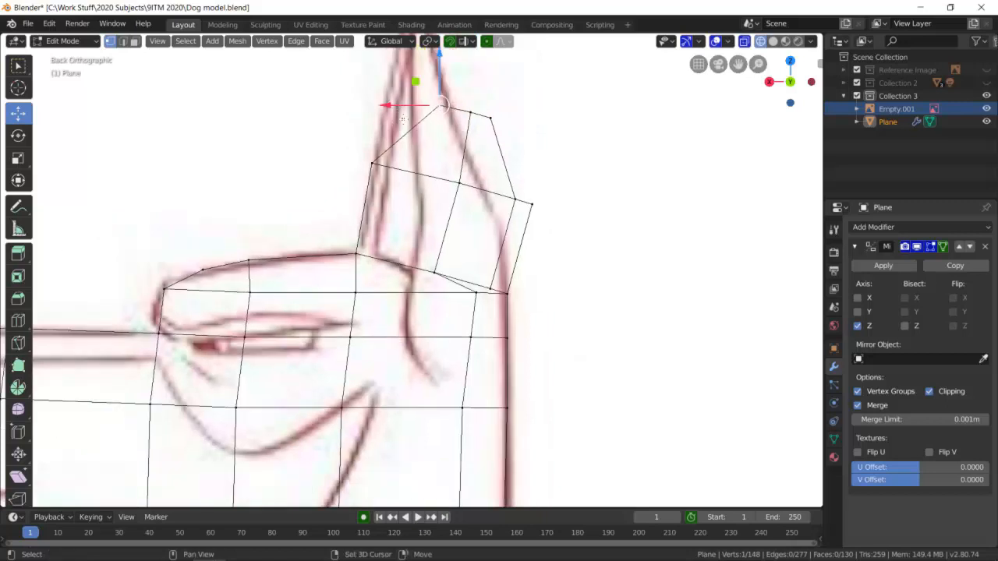
{"action": "key", "text": "b"}
{"action": "left_click_drag", "start_coordinate": [388, 89], "coordinate": [450, 121]}
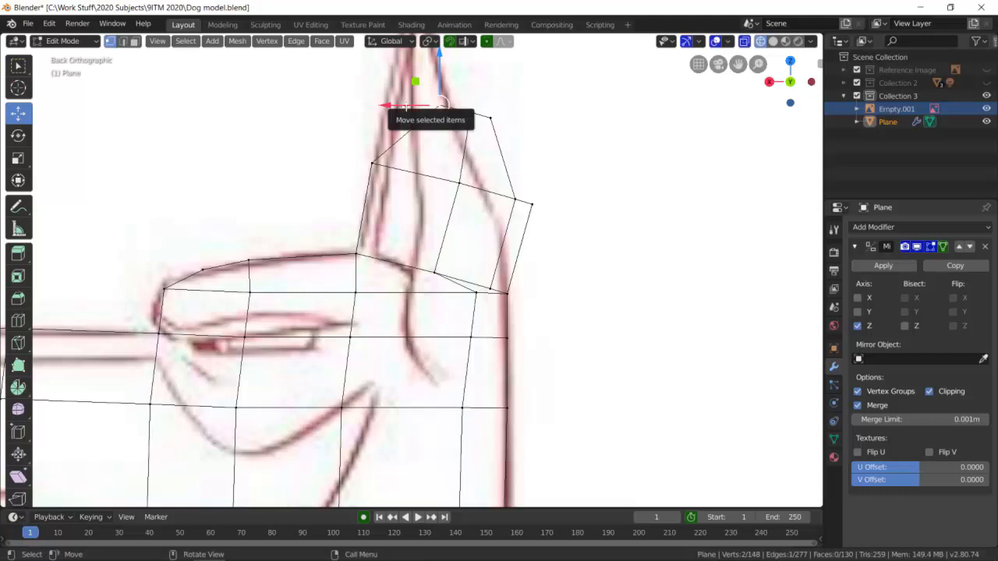
{"action": "key", "text": "g"}
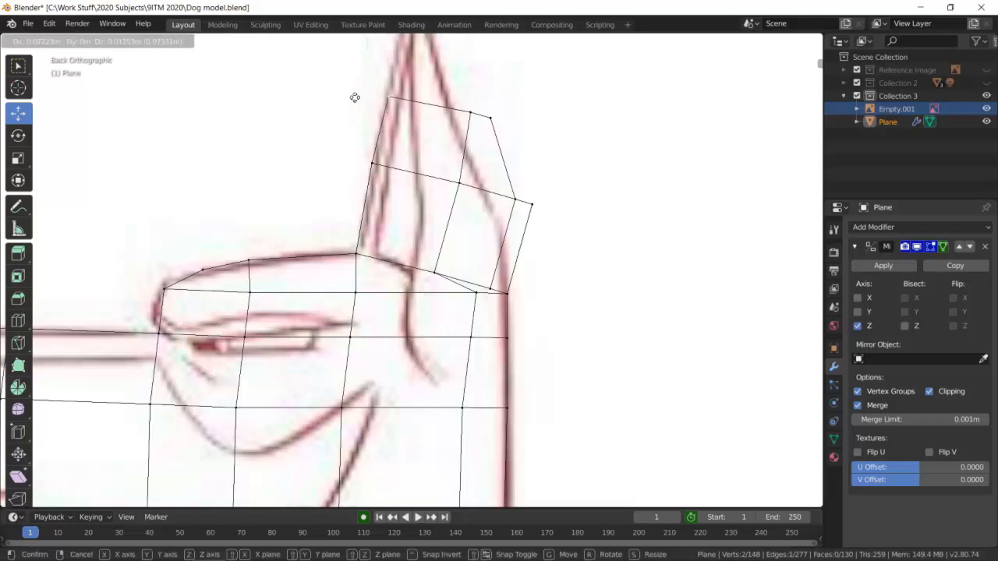
{"action": "left_click", "coordinate": [355, 98]}
Try to move a single rear top vertex of the new ear section.
{"action": "left_click", "coordinate": [489, 119]}
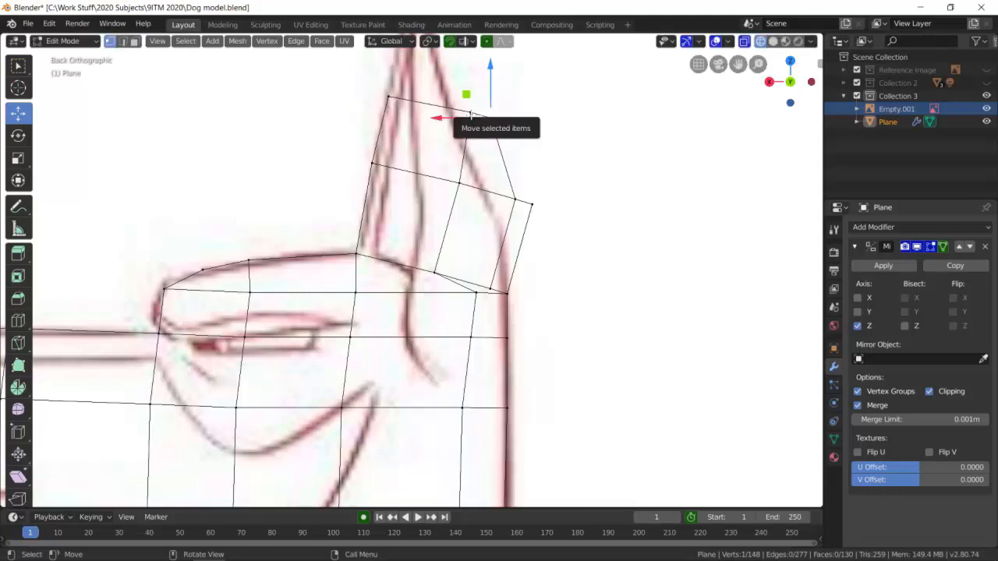
{"action": "key", "text": "g"}
{"action": "left_click", "coordinate": [499, 120]}
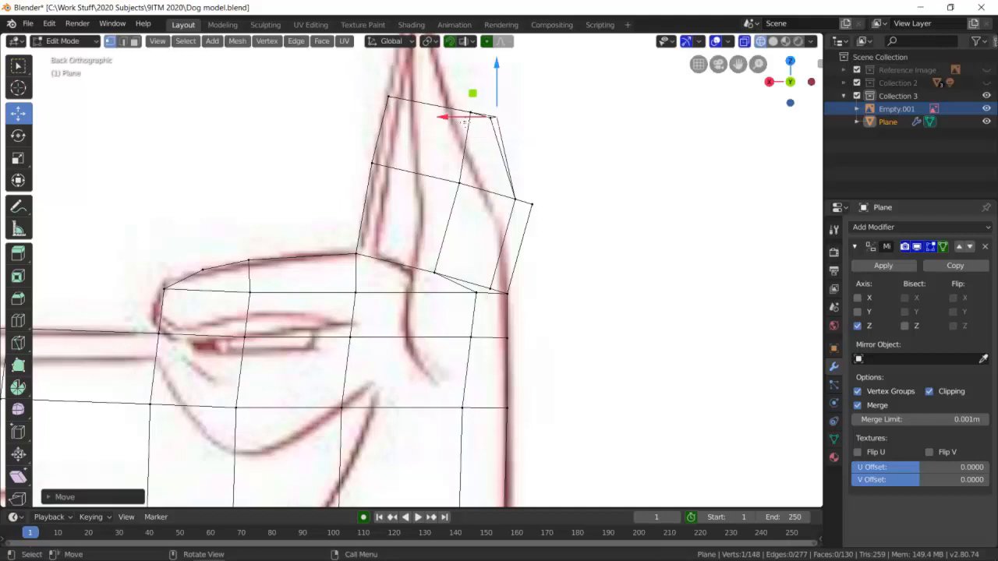
{"action": "left_click", "coordinate": [440, 136]}
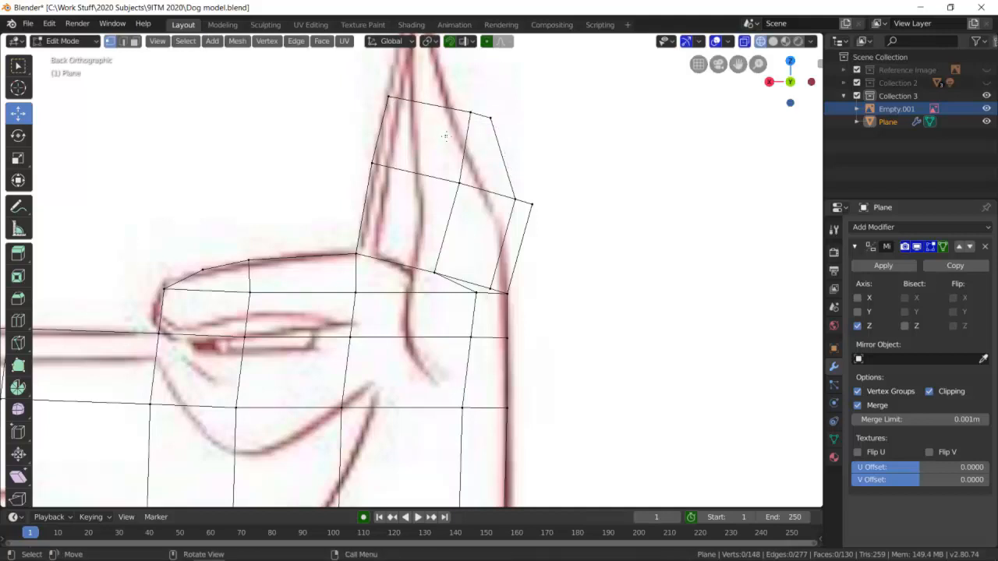
Box-select the four middle and rear top vertices of the new ear section and move them in toward the drawing's rear ear line.
{"action": "key", "text": "b"}
{"action": "left_click_drag", "start_coordinate": [457, 130], "coordinate": [425, 111]}
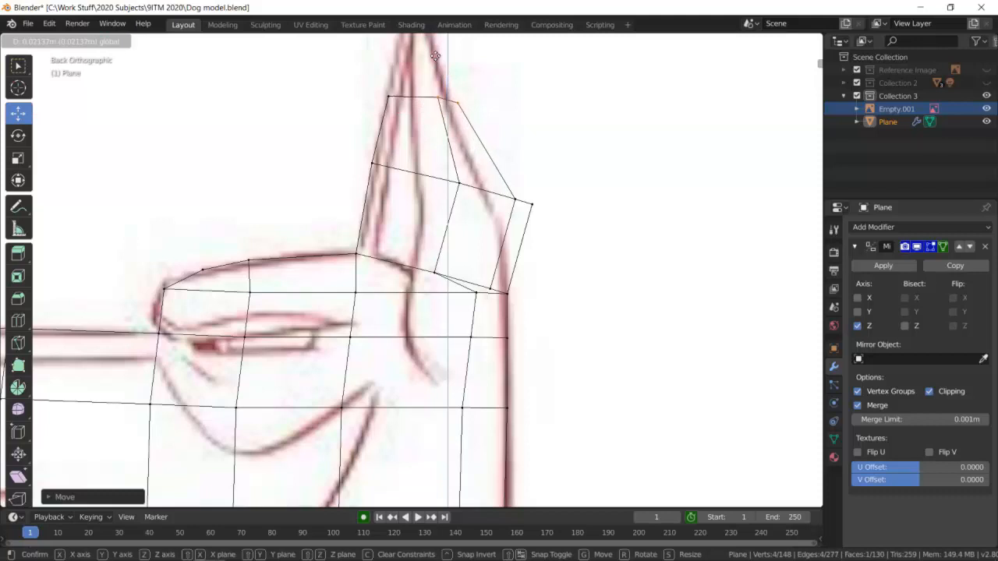
{"action": "left_click", "coordinate": [436, 68]}
{"action": "left_click", "coordinate": [499, 125]}
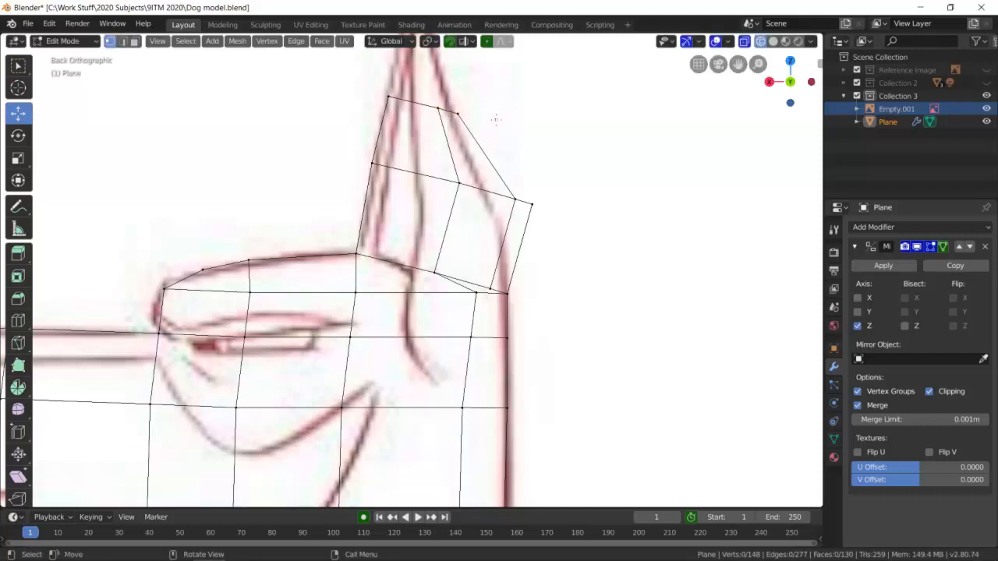
Select the two top faces of the narrowed ear section and extrude them up toward the drawn ear tip in back orthographic view.
{"action": "middle_click_drag", "start_coordinate": [497, 117], "coordinate": [411, 181]}
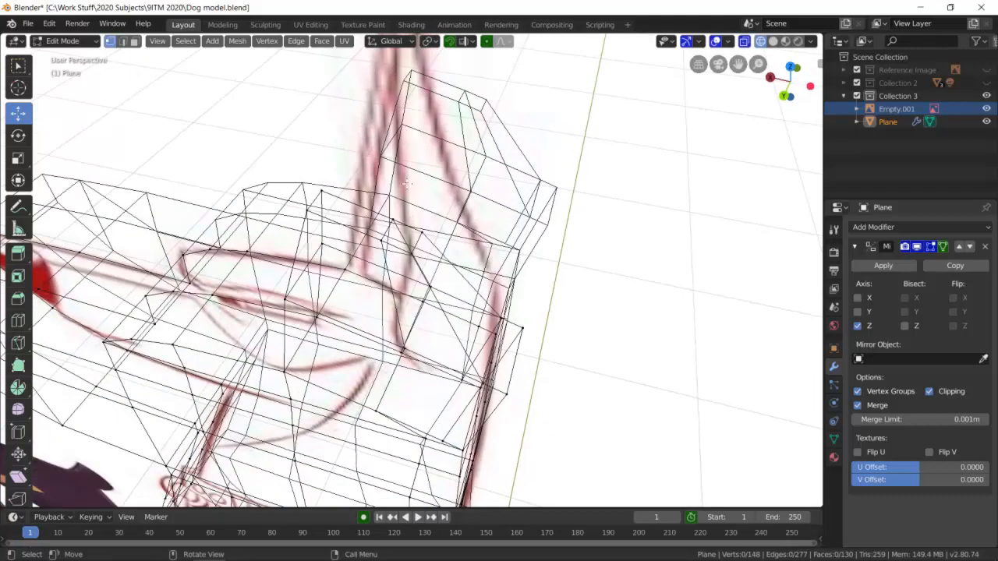
{"action": "left_click", "coordinate": [134, 41]}
{"action": "left_click", "coordinate": [772, 43]}
{"action": "left_click", "coordinate": [405, 232]}
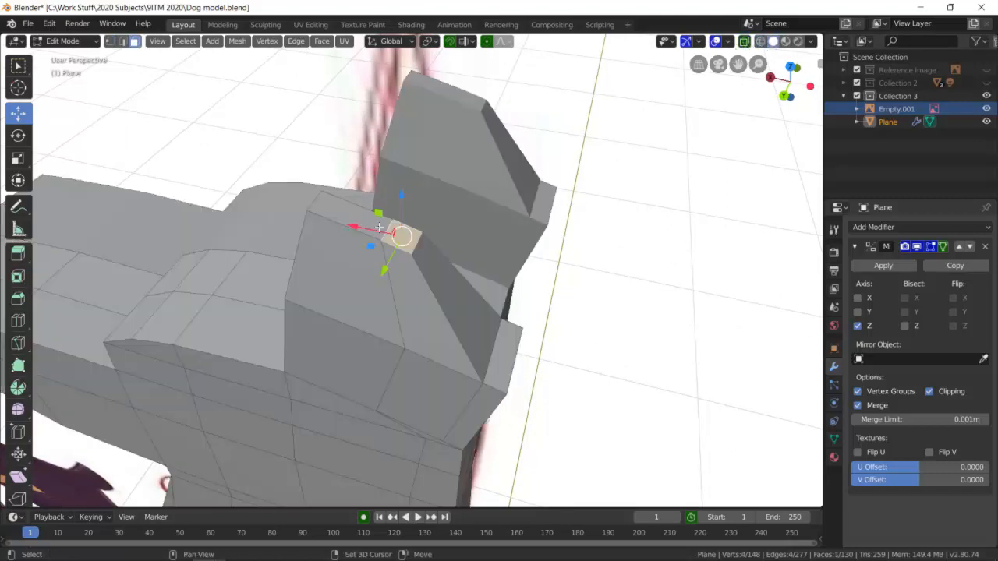
{"action": "left_click", "coordinate": [355, 223]}
{"action": "left_click", "coordinate": [337, 217], "text": "shift"}
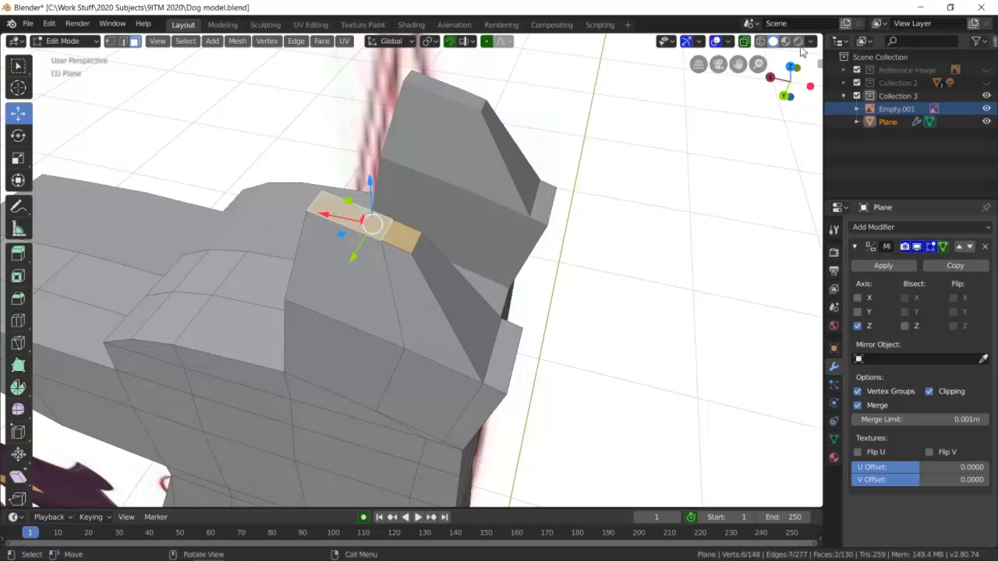
{"action": "left_click", "coordinate": [760, 42]}
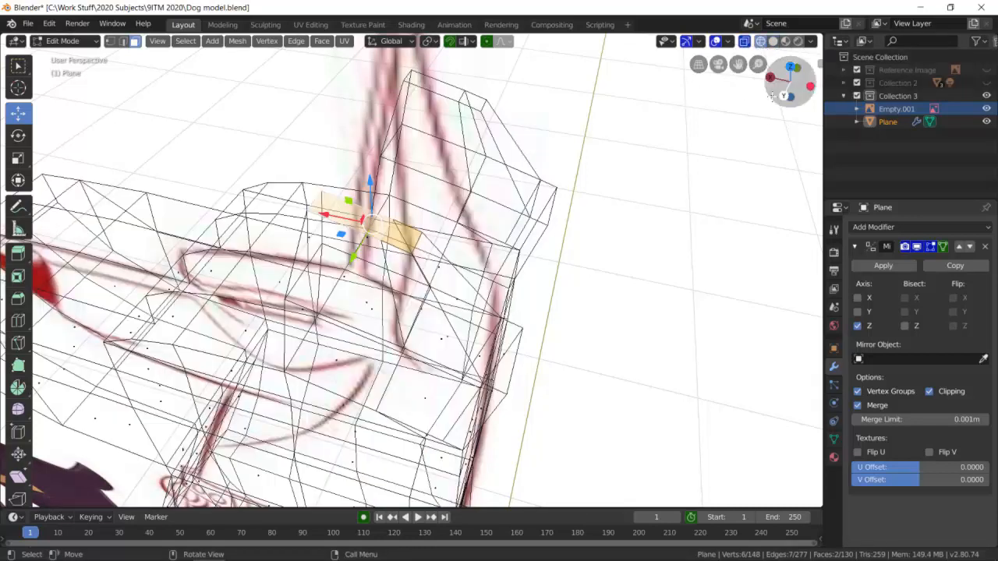
{"action": "left_click", "coordinate": [785, 96]}
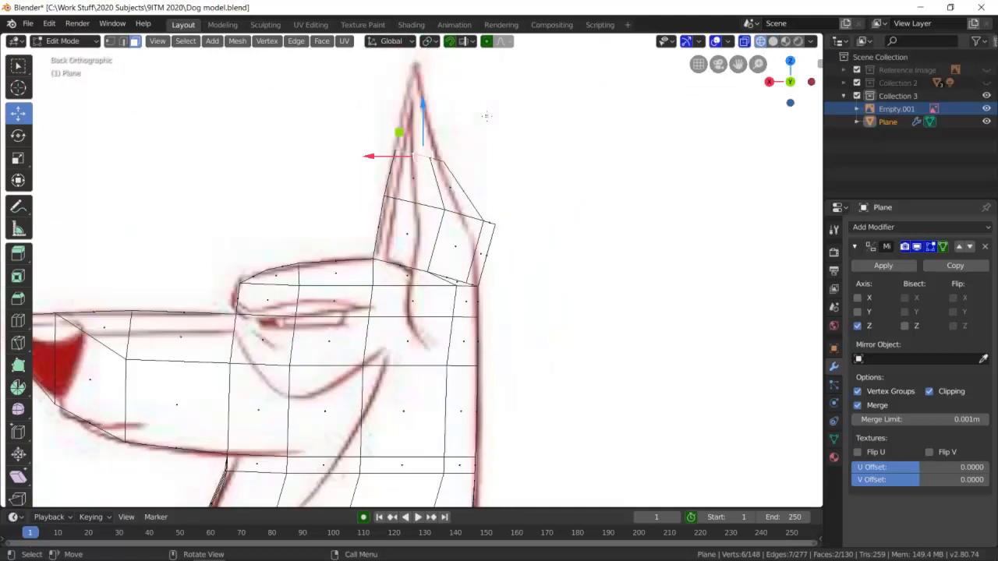
{"action": "key", "text": "e"}
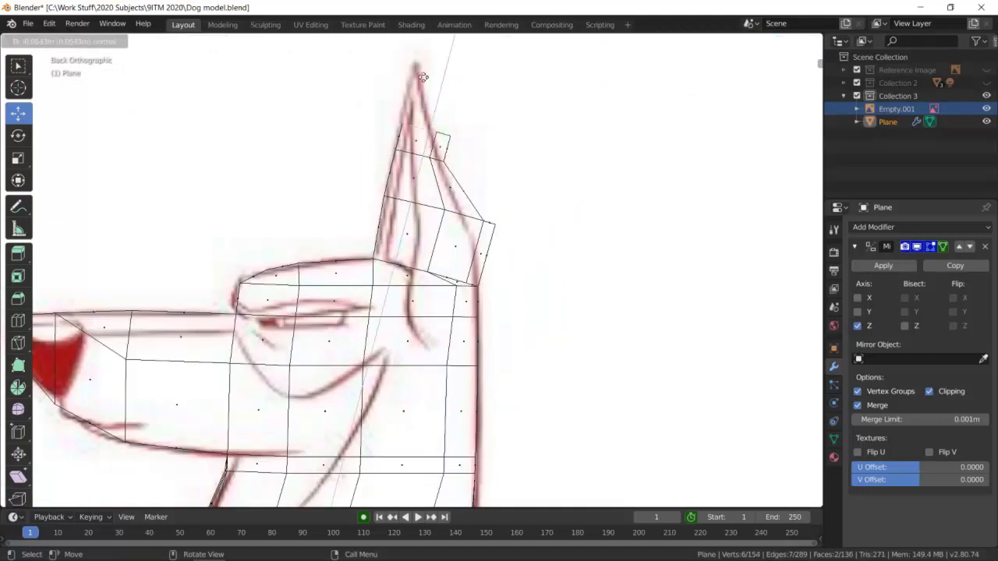
{"action": "left_click", "coordinate": [428, 64]}
Box-select the middle pair of vertices on the topmost ear section and move them forward inside the drawn ear tip.
{"action": "scroll", "coordinate": [450, 114], "scroll_direction": "up", "scroll_amount": 1}
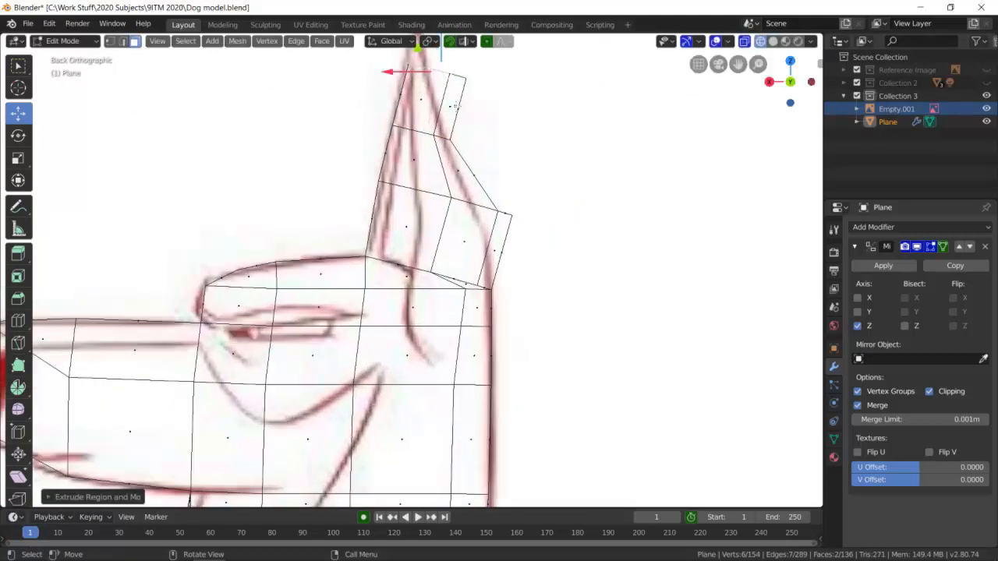
{"action": "middle_click_drag", "start_coordinate": [457, 108], "coordinate": [623, 126], "text": "shift"}
{"action": "scroll", "coordinate": [417, 264], "scroll_direction": "up", "scroll_amount": 2}
{"action": "left_click", "coordinate": [789, 82]}
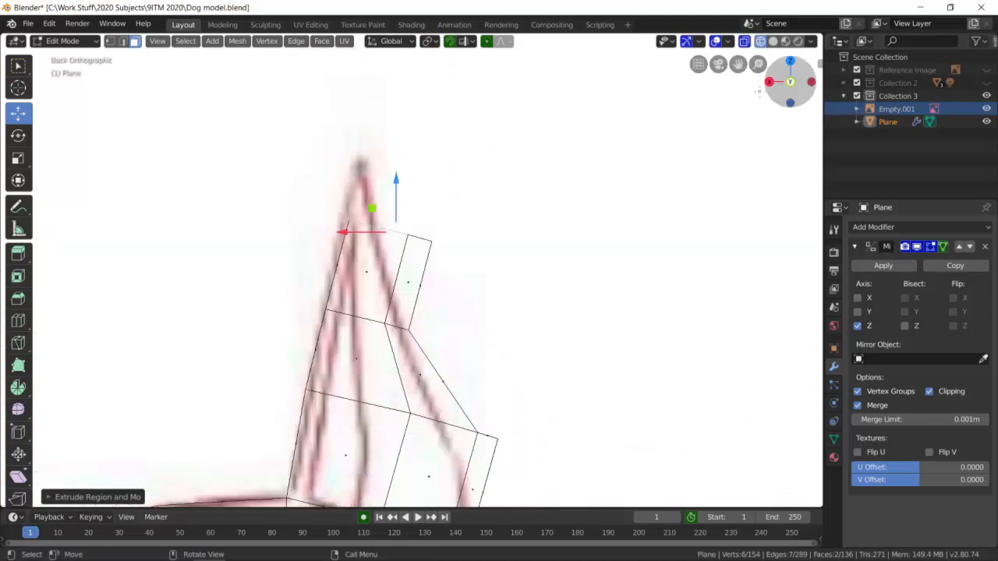
{"action": "left_click", "coordinate": [111, 41]}
{"action": "left_click", "coordinate": [452, 276]}
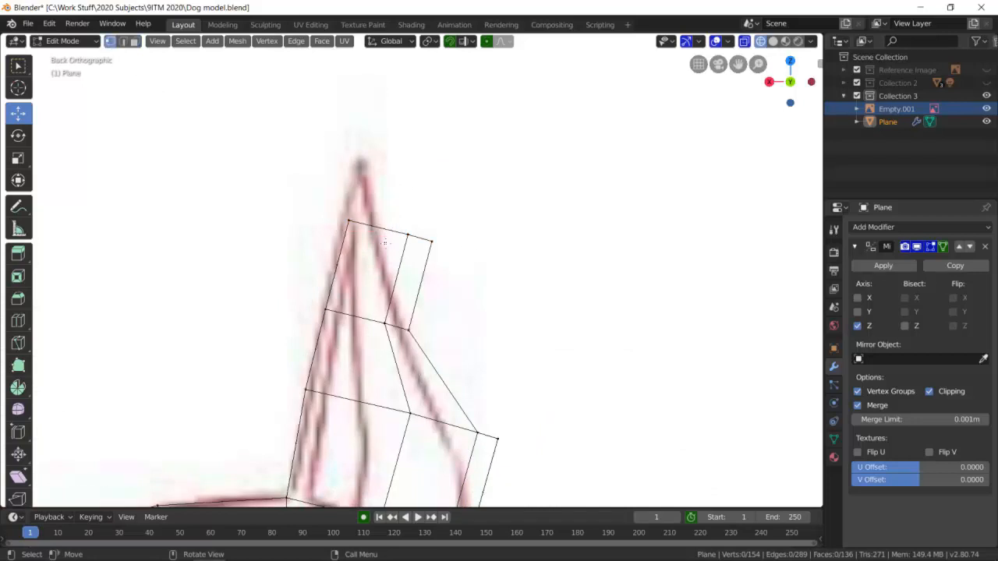
{"action": "key", "text": "b"}
{"action": "left_click_drag", "start_coordinate": [425, 219], "coordinate": [317, 238]}
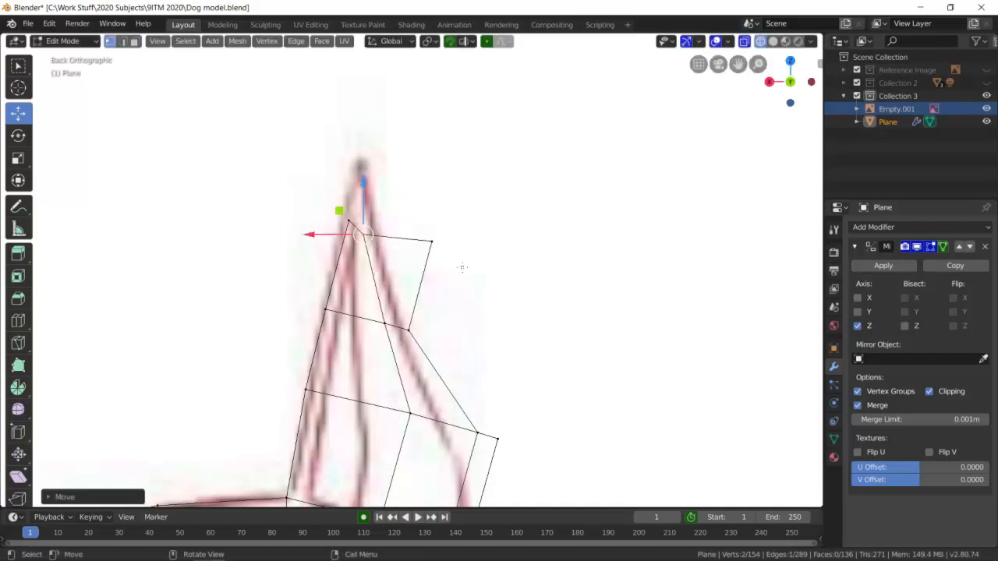
Box-select the rear pair of vertices on the topmost ear section and move them in onto the drawing's rear ear line.
{"action": "left_click", "coordinate": [416, 256]}
{"action": "left_click", "coordinate": [428, 248]}
{"action": "left_click_drag", "start_coordinate": [416, 246], "coordinate": [384, 246]}
{"action": "key", "text": "g"}
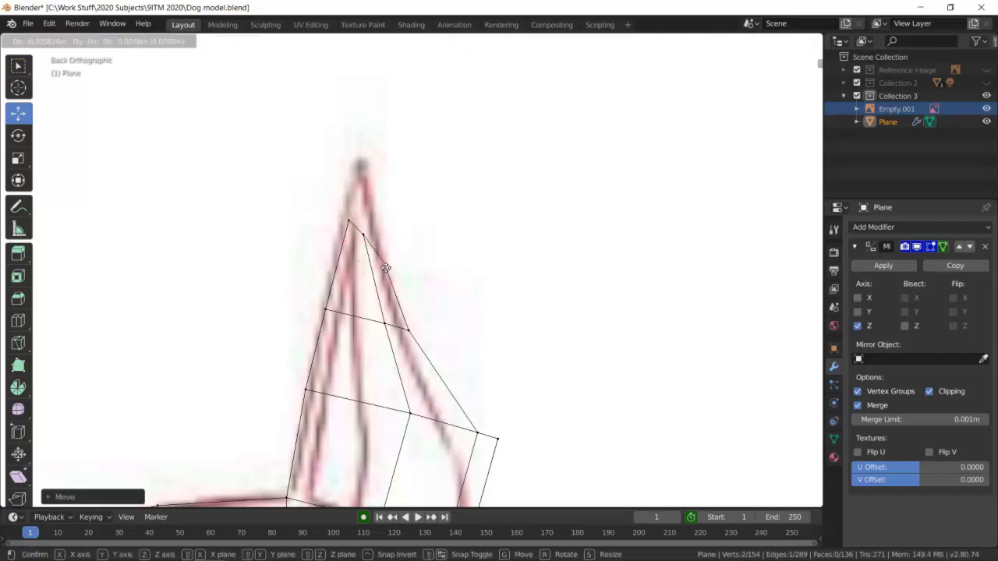
{"action": "left_click", "coordinate": [385, 267]}
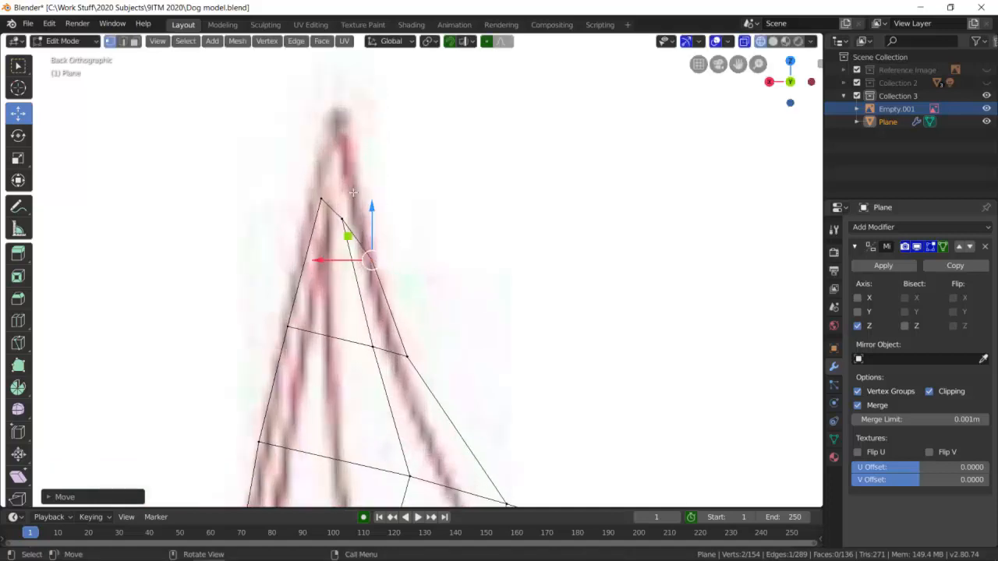
Try to move a single middle vertex at the top of the ear toward the drawn rear ear line.
{"action": "scroll", "coordinate": [354, 191], "scroll_direction": "up", "scroll_amount": 3}
{"action": "left_click", "coordinate": [312, 198]}
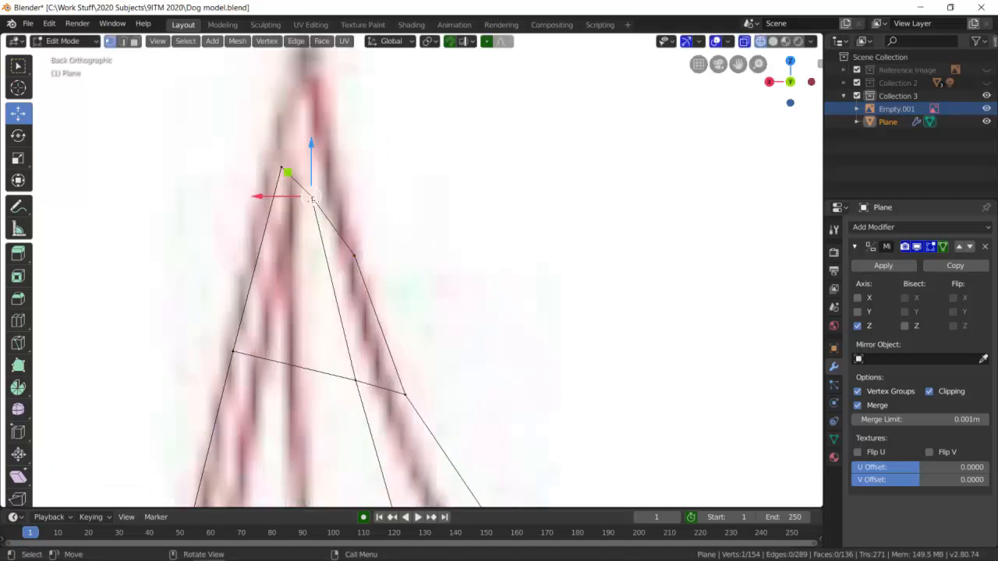
{"action": "key", "text": "g"}
{"action": "left_click", "coordinate": [324, 198]}
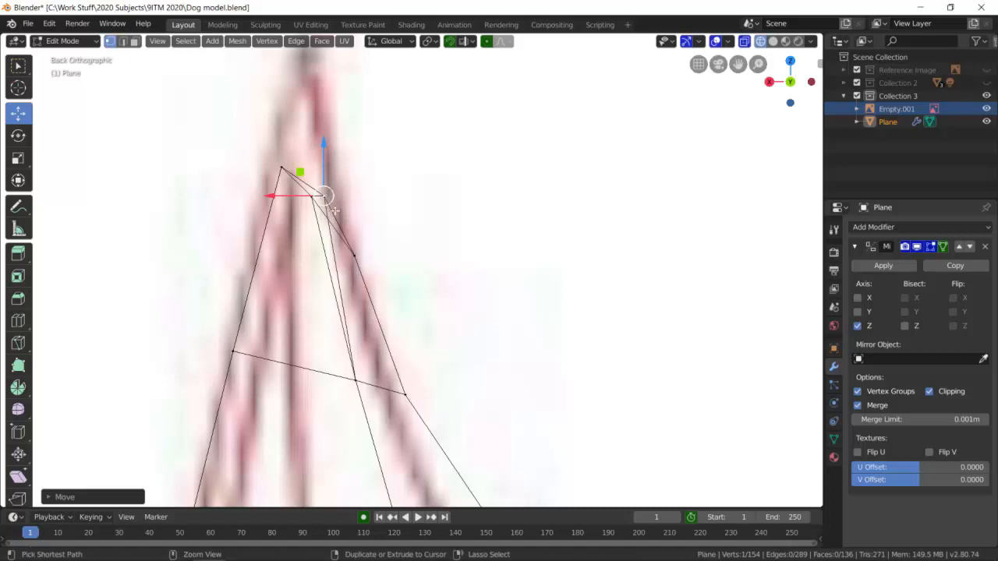
{"action": "key", "text": "ctrl+z"}
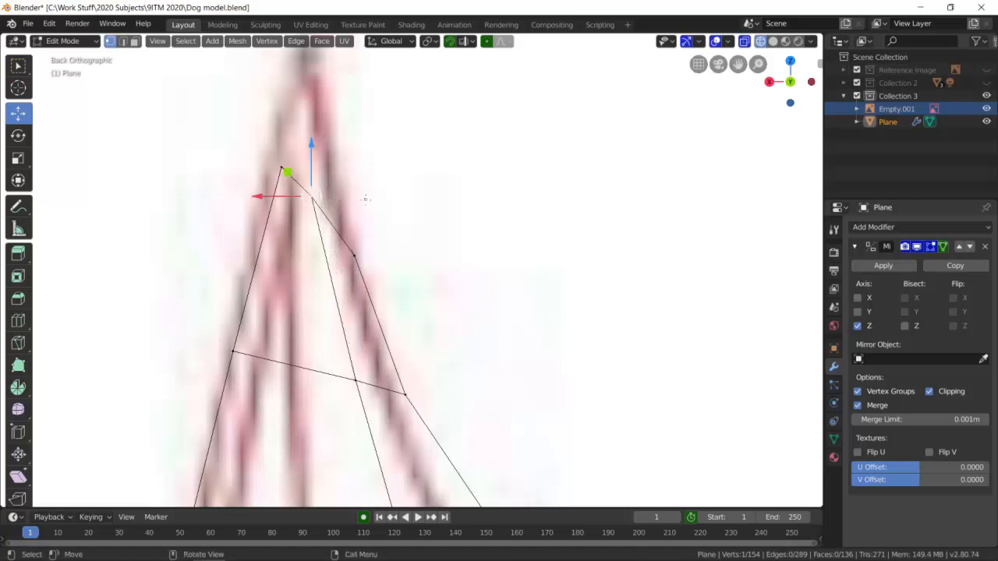
Box-select the middle pair of vertices at the top of the ear and move them back and up onto the drawn rear ear line.
{"action": "key", "text": "b"}
{"action": "left_click_drag", "start_coordinate": [340, 179], "coordinate": [305, 205]}
{"action": "key", "text": "g"}
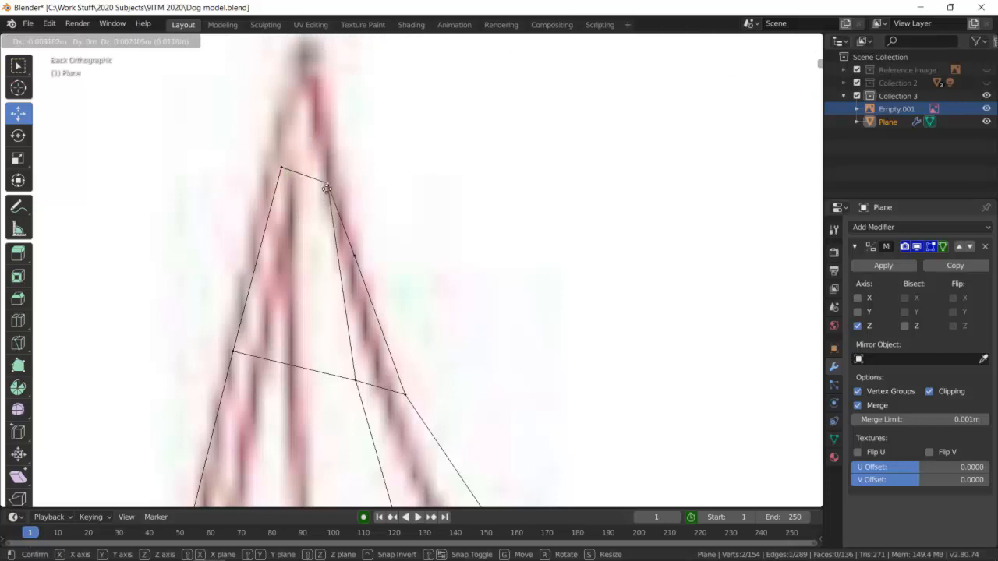
{"action": "left_click", "coordinate": [329, 177]}
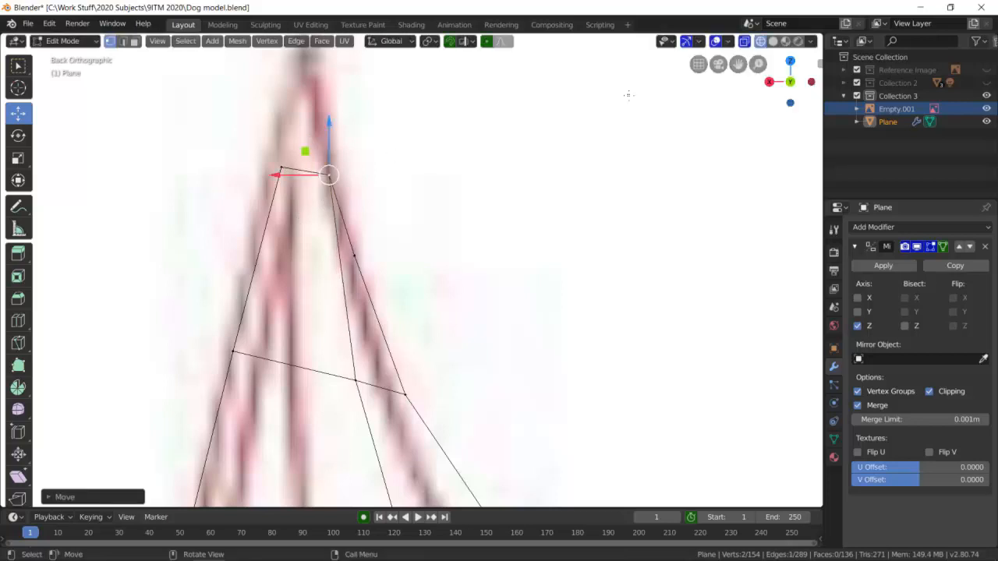
Select the front top face of the ear and extrude it up to the drawn ear tip in back orthographic view.
{"action": "middle_click_drag", "start_coordinate": [427, 159], "coordinate": [352, 192]}
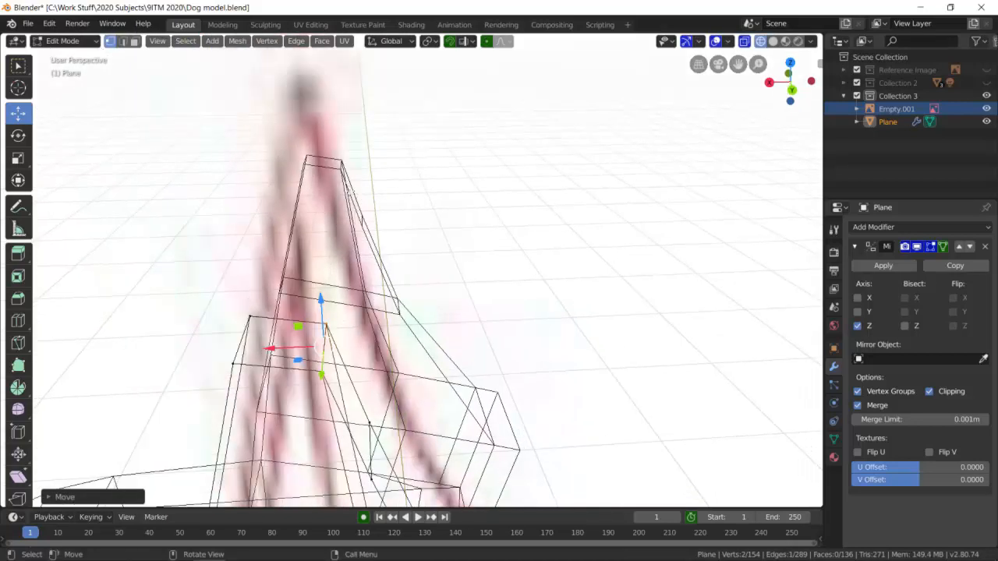
{"action": "left_click", "coordinate": [135, 41]}
{"action": "left_click", "coordinate": [278, 349]}
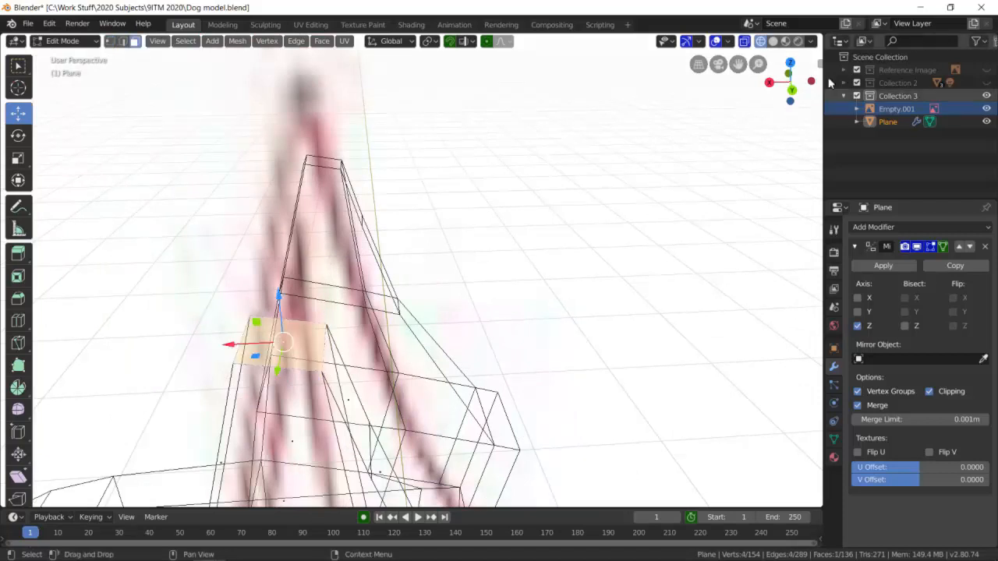
{"action": "left_click", "coordinate": [791, 88]}
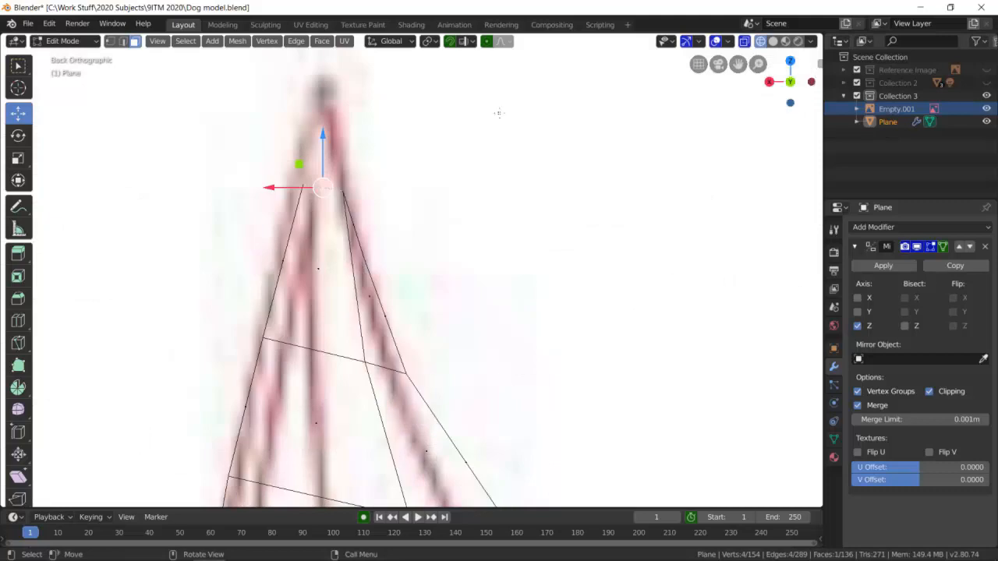
{"action": "key", "text": "e"}
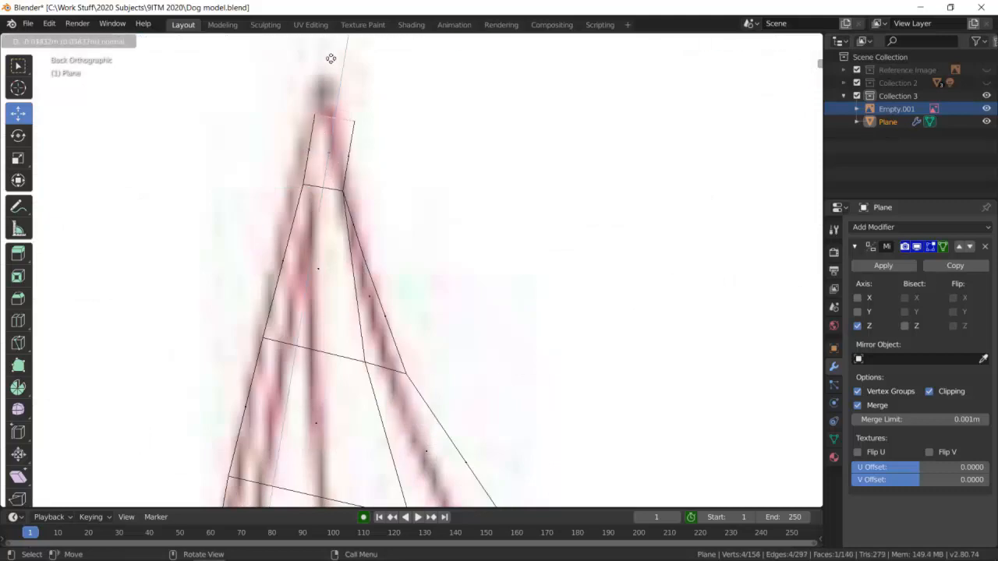
{"action": "left_click", "coordinate": [335, 40]}
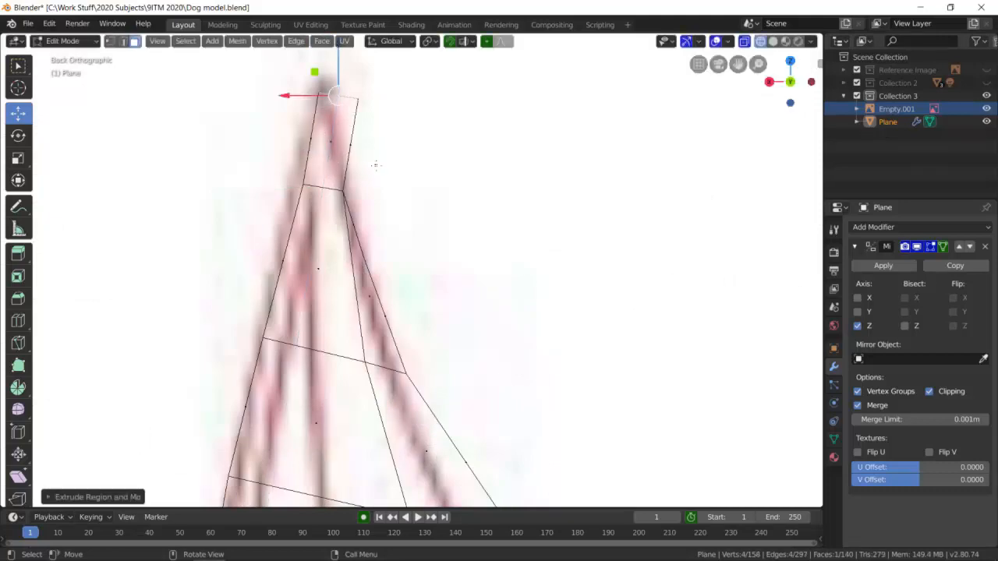
Box-select the rear pair of vertices on the extruded tip and move them in and down onto the drawn rear ear line.
{"action": "left_click", "coordinate": [113, 42]}
{"action": "key", "text": "b"}
{"action": "left_click_drag", "start_coordinate": [406, 128], "coordinate": [352, 89]}
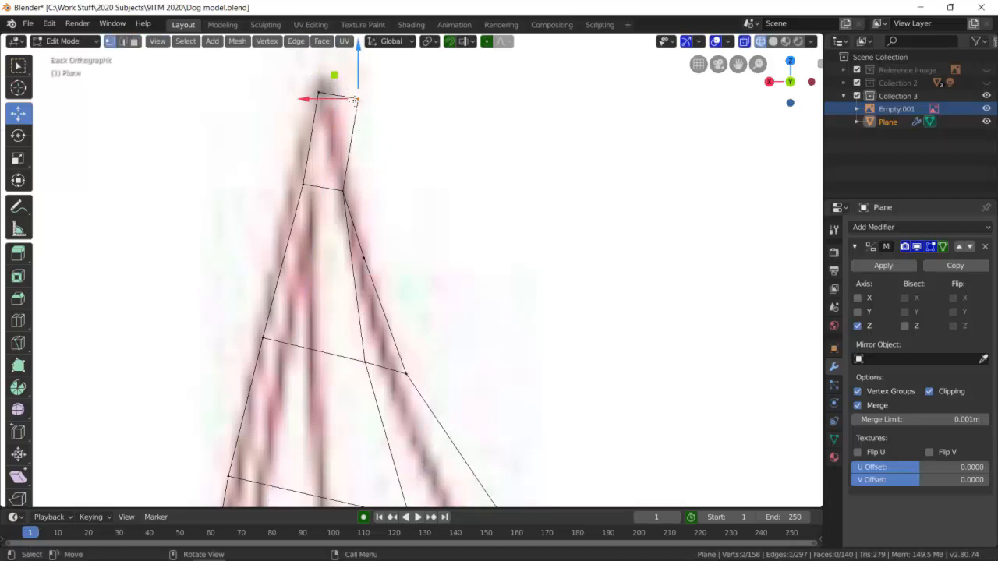
{"action": "key", "text": "g"}
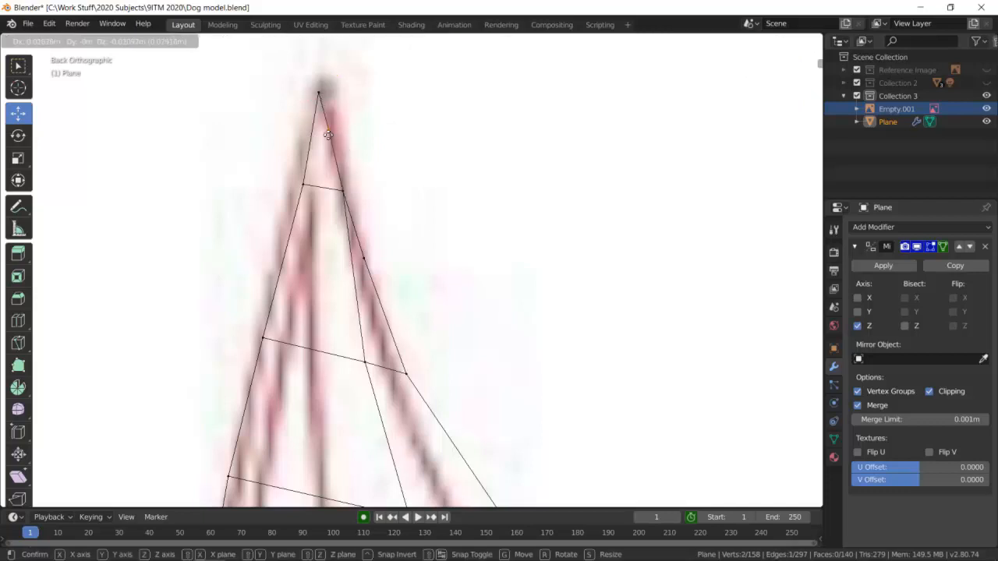
{"action": "left_click", "coordinate": [328, 135]}
{"action": "scroll", "coordinate": [507, 207], "scroll_direction": "down", "scroll_amount": 8}
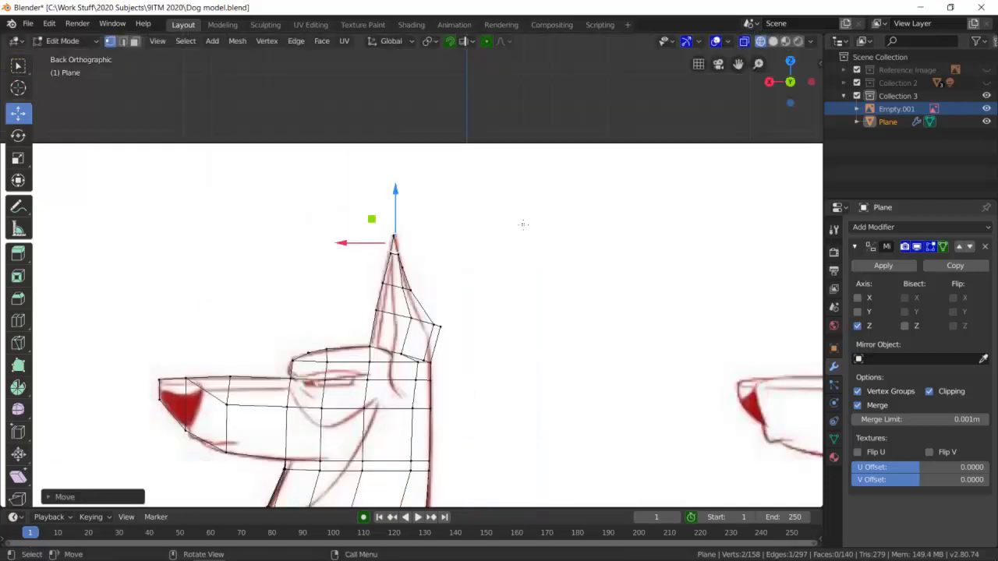
Try to box-select the inner rear vertices atop the lowest ear section and move them in to the drawn rear ear line.
{"action": "scroll", "coordinate": [575, 302], "scroll_direction": "up", "scroll_amount": 4}
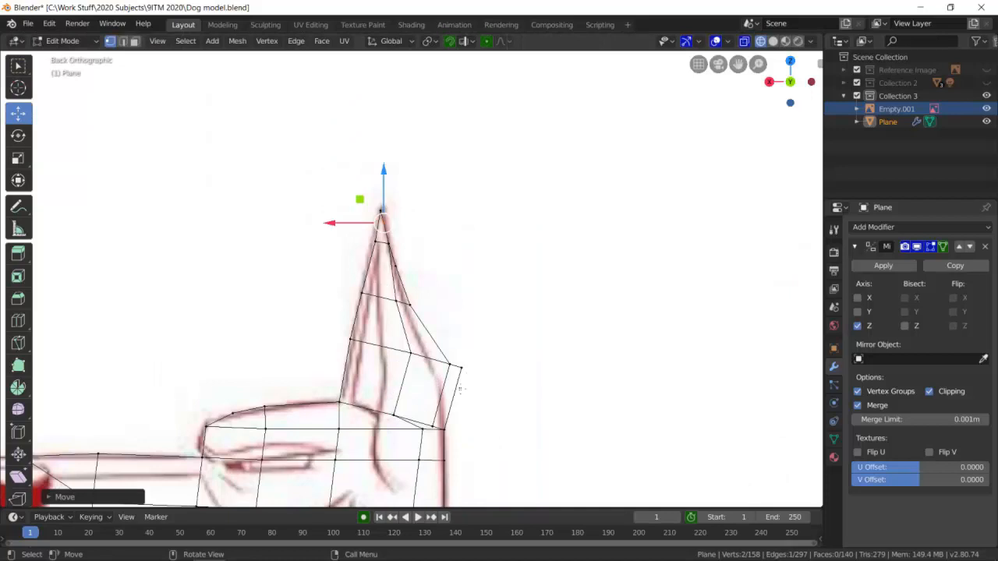
{"action": "middle_click_drag", "start_coordinate": [461, 350], "coordinate": [444, 178], "text": "shift"}
{"action": "scroll", "coordinate": [465, 201], "scroll_direction": "up", "scroll_amount": 3}
{"action": "scroll", "coordinate": [476, 201], "scroll_direction": "up", "scroll_amount": 2}
{"action": "scroll", "coordinate": [498, 200], "scroll_direction": "down", "scroll_amount": 2}
{"action": "middle_click_drag", "start_coordinate": [503, 198], "coordinate": [600, 109]}
{"action": "left_click", "coordinate": [790, 88]}
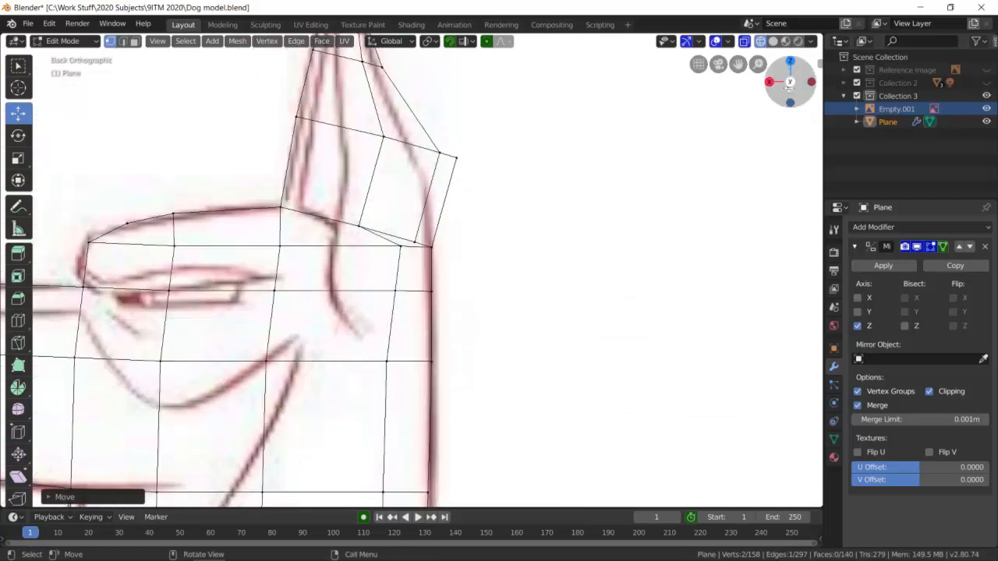
{"action": "key", "text": "b"}
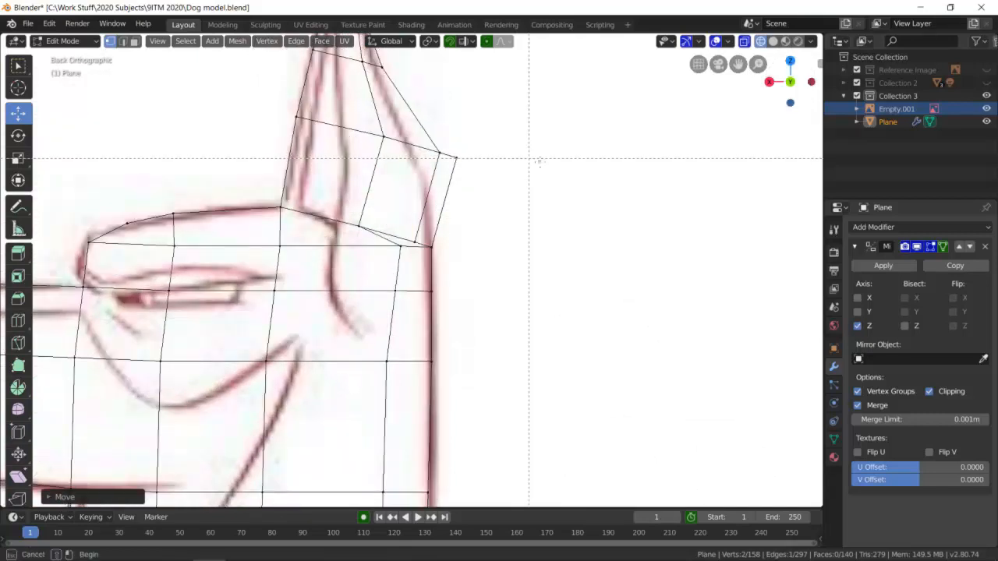
{"action": "left_click_drag", "start_coordinate": [452, 136], "coordinate": [452, 138]}
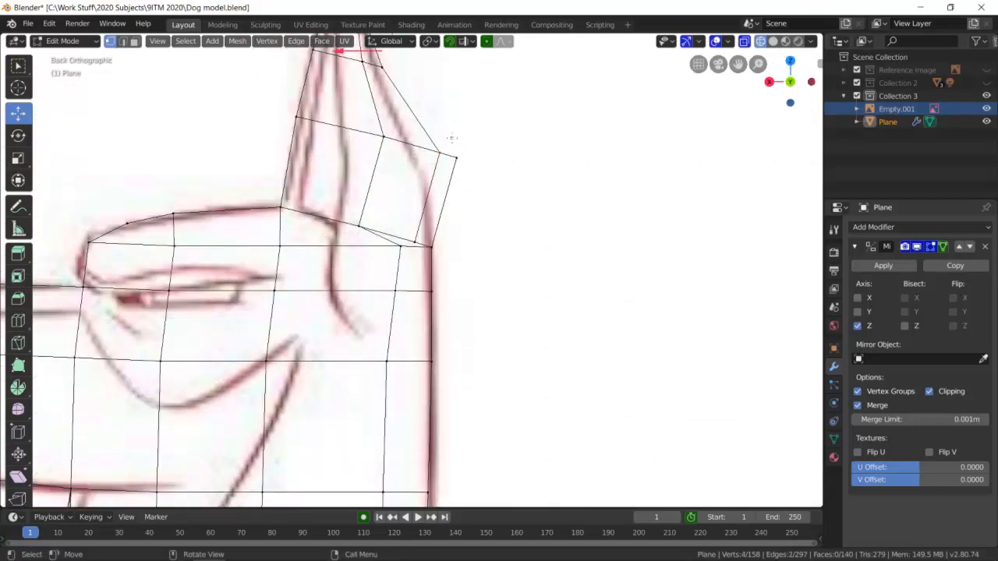
{"action": "key", "text": "g"}
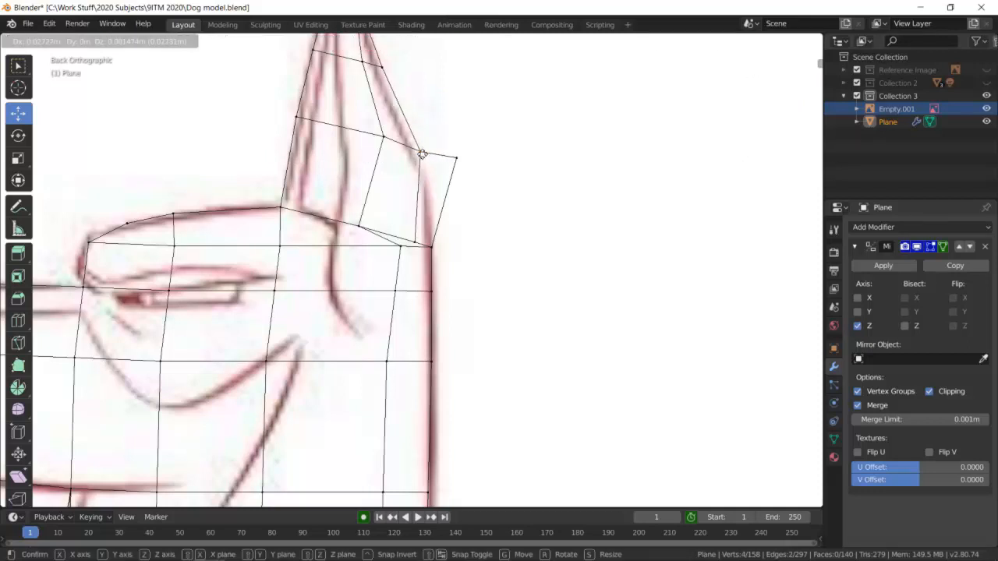
{"action": "left_click", "coordinate": [407, 153]}
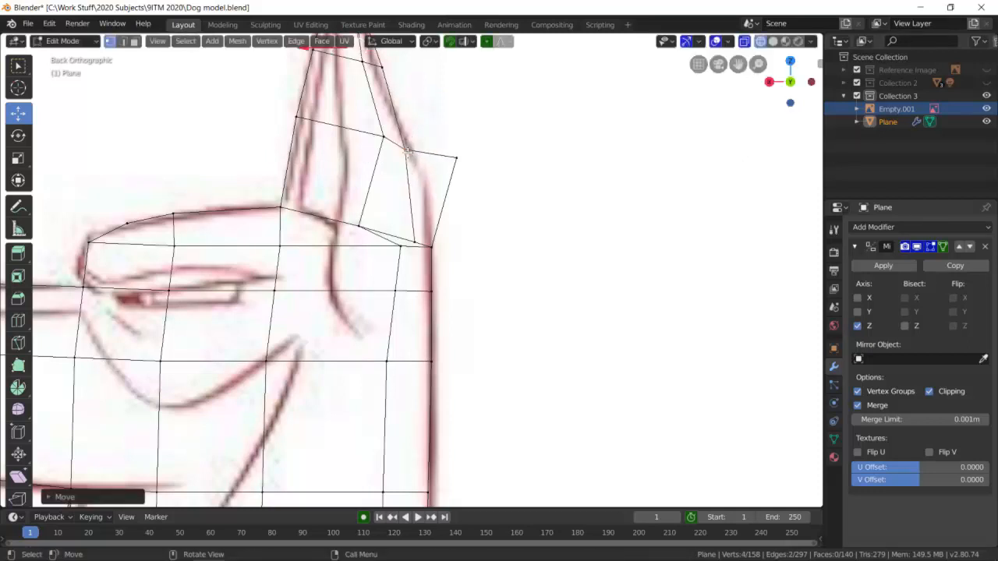
Try to move the outermost rear vertices of the lowest ear section onto the drawn line, and undo the recent rear vertex moves.
{"action": "key", "text": "alt+a"}
{"action": "key", "text": "b"}
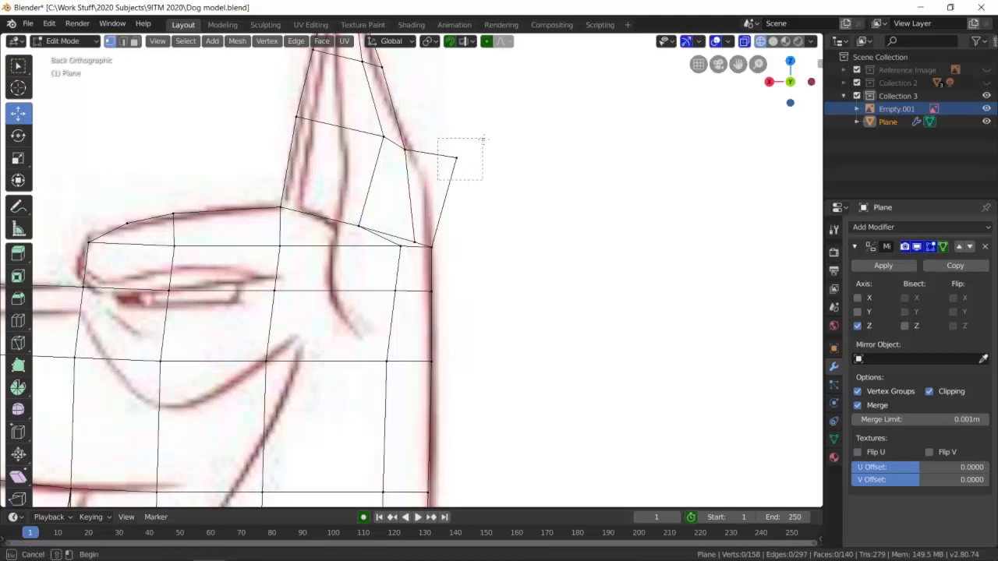
{"action": "left_click_drag", "start_coordinate": [522, 201], "coordinate": [436, 154]}
{"action": "key", "text": "g"}
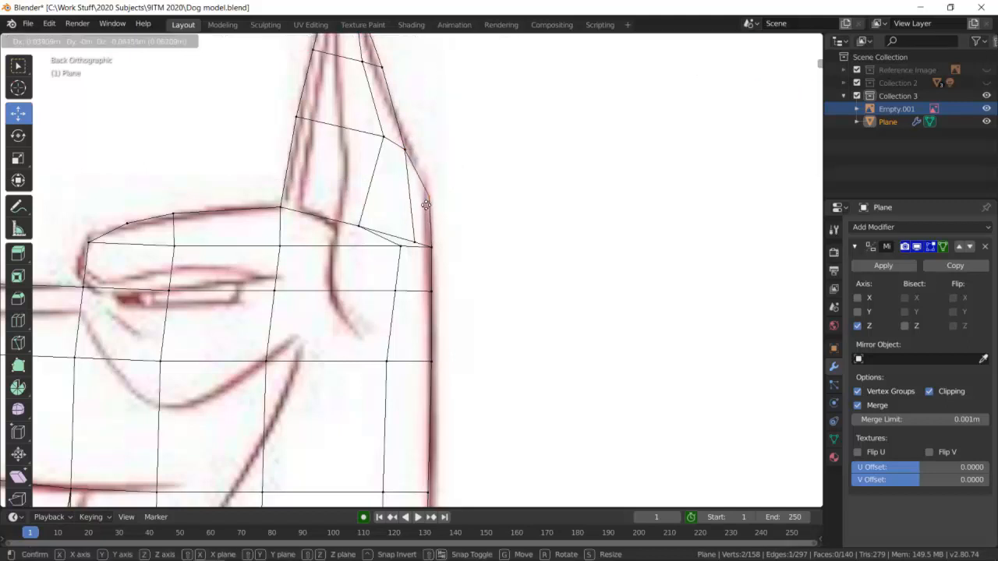
{"action": "left_click", "coordinate": [425, 203]}
{"action": "scroll", "coordinate": [453, 145], "scroll_direction": "down", "scroll_amount": 4}
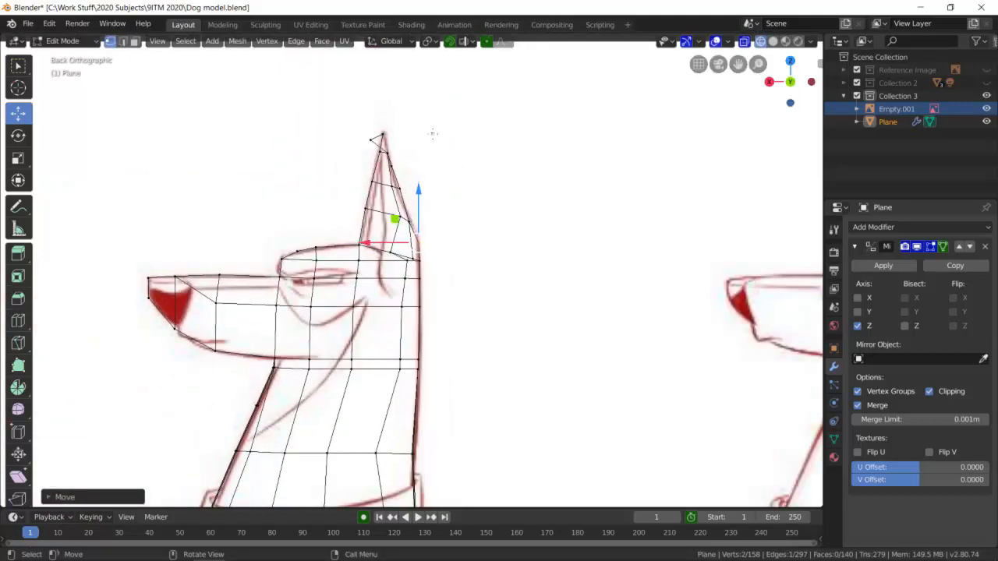
{"action": "key", "text": "ctrl+z"}
{"action": "key", "text": "ctrl+z"}
{"action": "key", "text": "ctrl+z"}
{"action": "key", "text": "ctrl+z"}
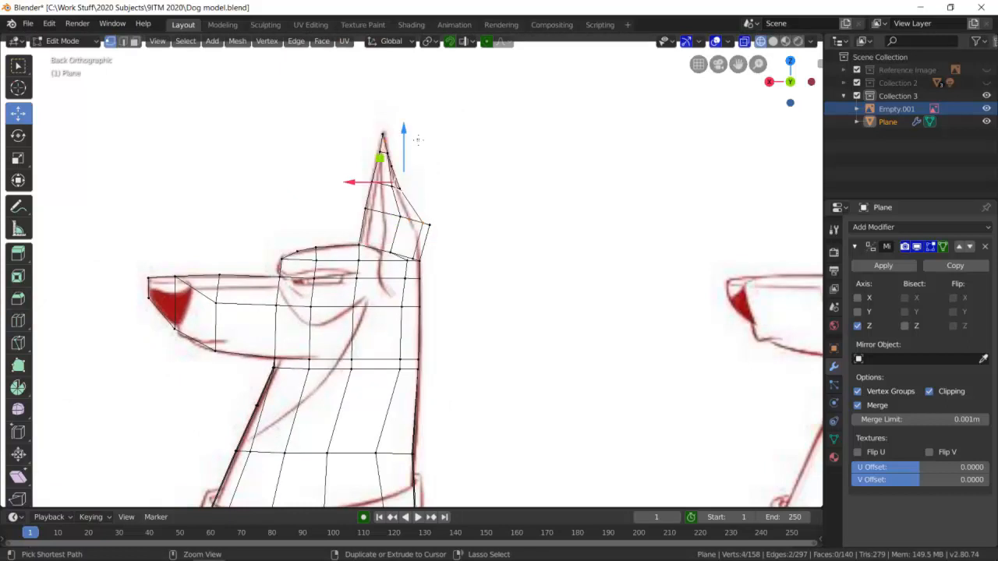
With nothing else selected, box-select the inner rear vertex pair atop the lowest ear section and move it inside the drawn rear ear line.
{"action": "scroll", "coordinate": [417, 139], "scroll_direction": "up", "scroll_amount": 4}
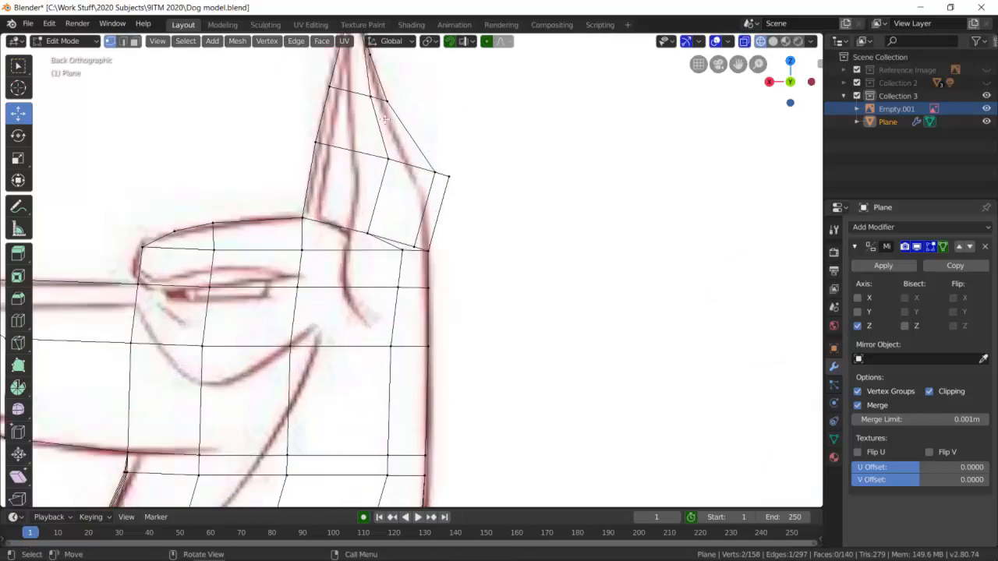
{"action": "scroll", "coordinate": [395, 115], "scroll_direction": "down", "scroll_amount": 3}
{"action": "scroll", "coordinate": [390, 128], "scroll_direction": "up", "scroll_amount": 2}
{"action": "scroll", "coordinate": [486, 166], "scroll_direction": "up", "scroll_amount": 4}
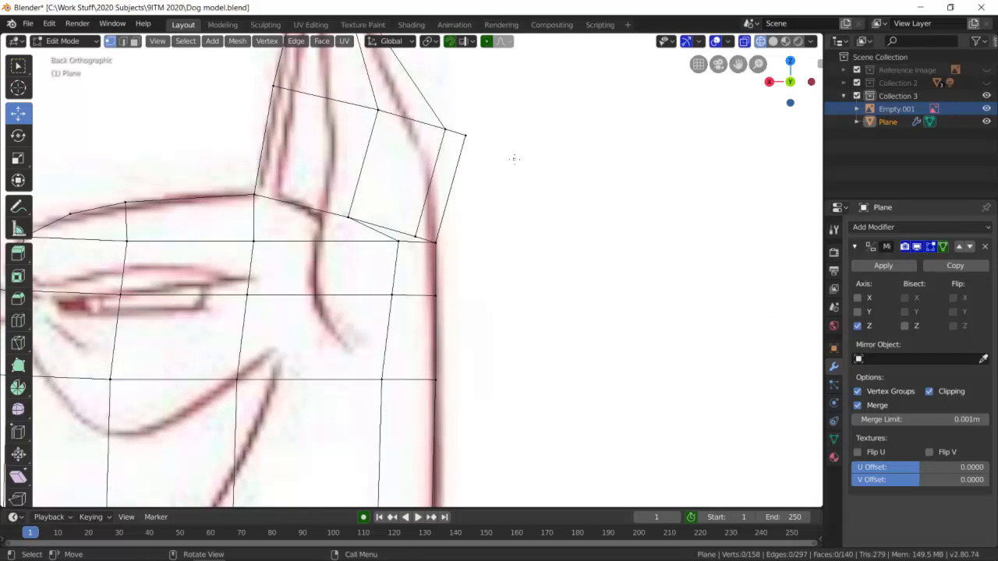
{"action": "key", "text": "b"}
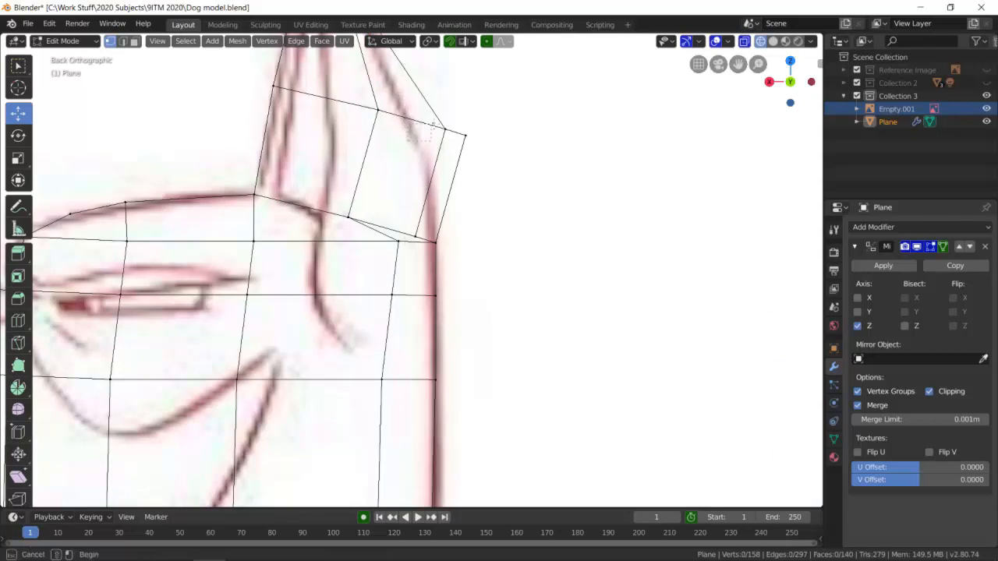
{"action": "left_click_drag", "start_coordinate": [452, 113], "coordinate": [407, 142]}
{"action": "key", "text": "g"}
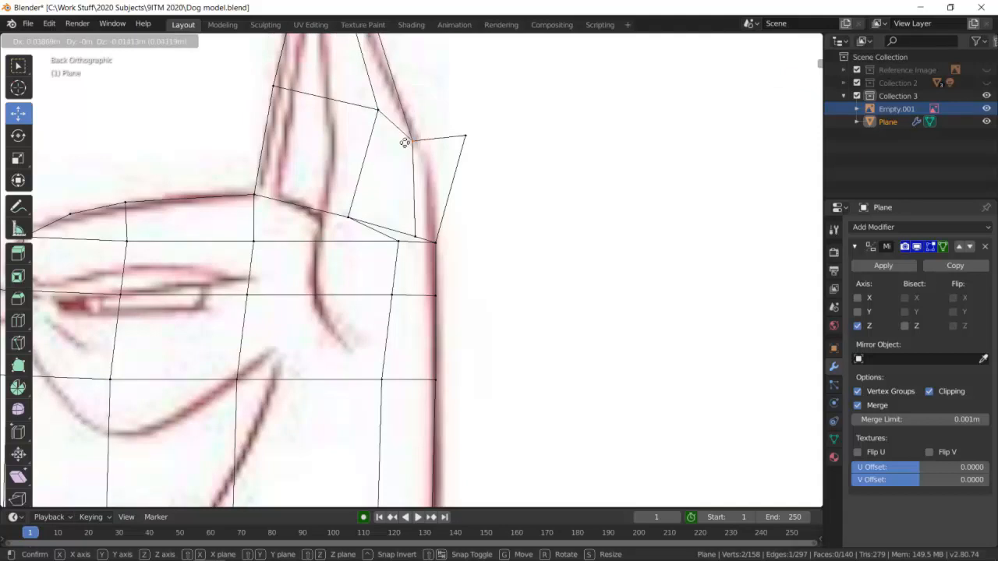
{"action": "left_click", "coordinate": [398, 141]}
Try to reposition the outermost rear vertices of the lowest ear section, undo the misplaced move and clear the selection.
{"action": "key", "text": "b"}
{"action": "left_click_drag", "start_coordinate": [510, 170], "coordinate": [438, 124]}
{"action": "key", "text": "b"}
{"action": "left_click_drag", "start_coordinate": [390, 152], "coordinate": [417, 136]}
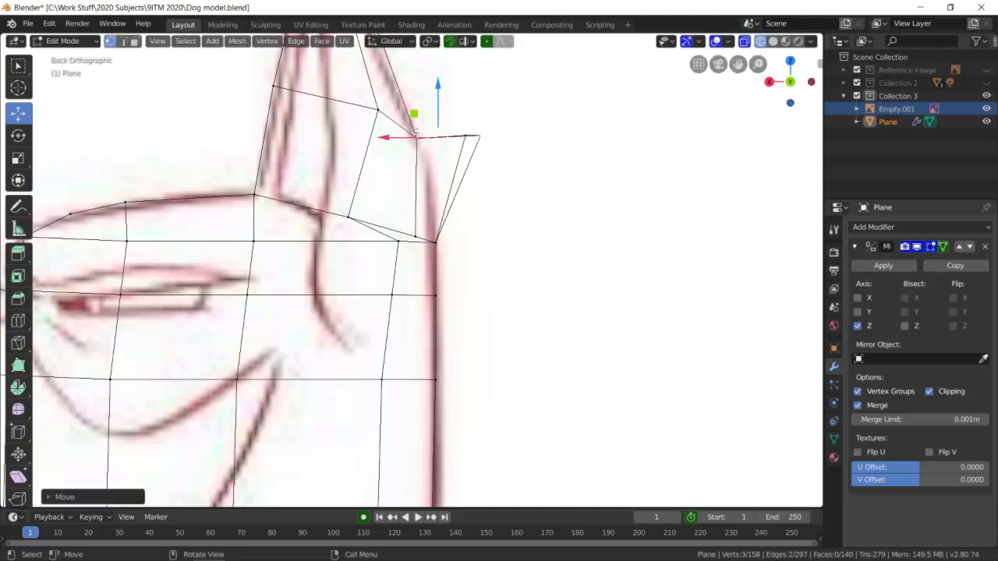
{"action": "key", "text": "ctrl+z"}
{"action": "key", "text": "alt+a"}
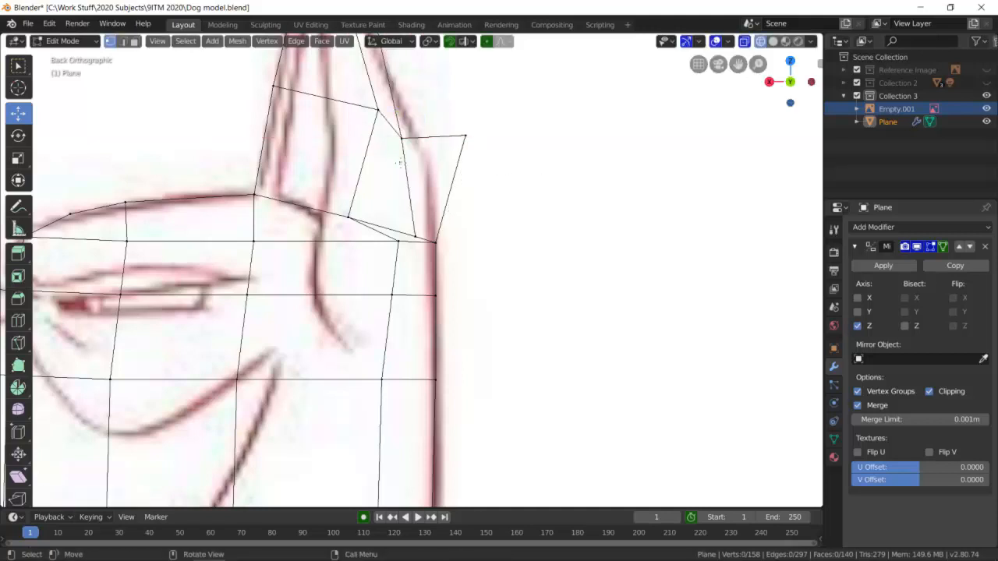
Box-select the outermost rear vertex pair of the lowest ear section and move it in and down onto the drawn rear ear line.
{"action": "key", "text": "b"}
{"action": "left_click_drag", "start_coordinate": [392, 159], "coordinate": [419, 134]}
{"action": "key", "text": "alt+a"}
{"action": "key", "text": "b"}
{"action": "left_click_drag", "start_coordinate": [455, 163], "coordinate": [430, 201]}
{"action": "scroll", "coordinate": [488, 136], "scroll_direction": "down", "scroll_amount": 5}
{"action": "scroll", "coordinate": [488, 136], "scroll_direction": "down", "scroll_amount": 4}
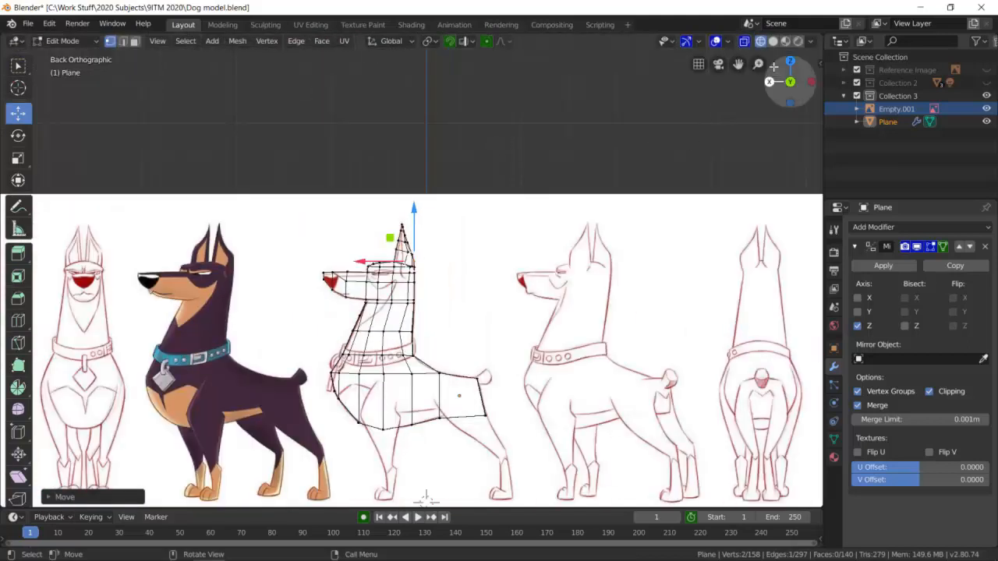
Switch the viewport to solid shading and examine the mirrored dog model from the rear and the side.
{"action": "left_click", "coordinate": [773, 43]}
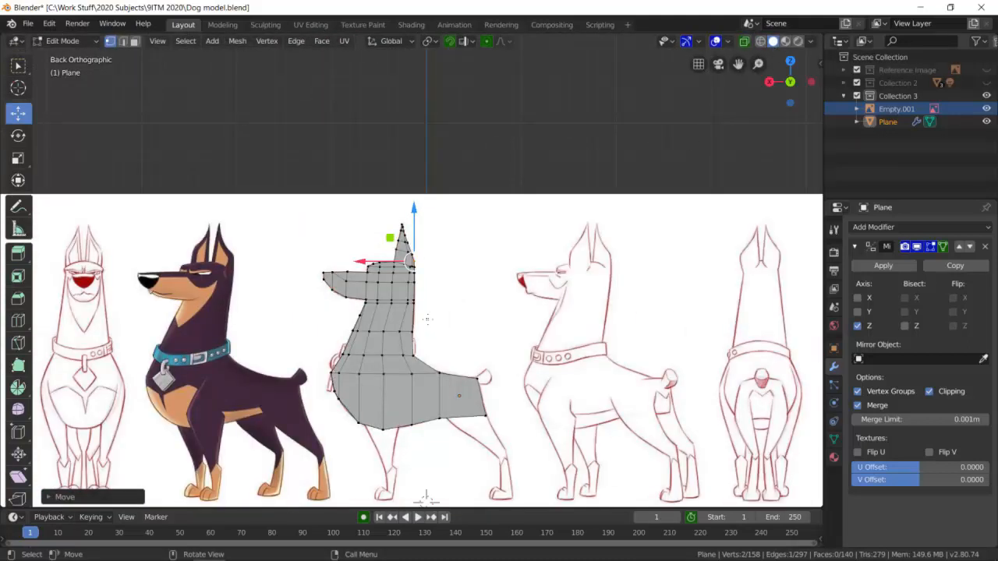
{"action": "middle_click_drag", "start_coordinate": [426, 497], "coordinate": [458, 433]}
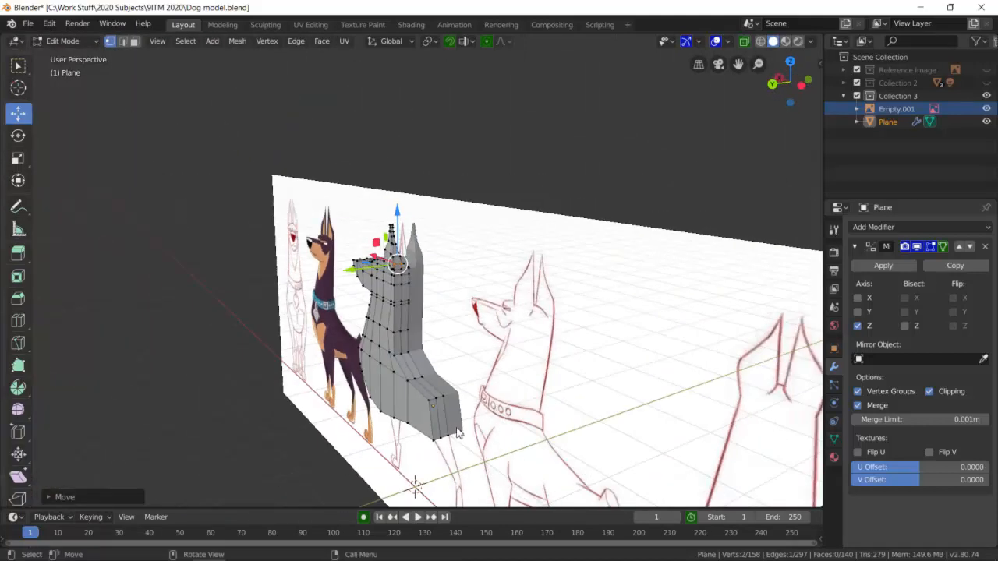
{"action": "middle_click_drag", "start_coordinate": [449, 387], "coordinate": [421, 438]}
{"action": "middle_click_drag", "start_coordinate": [431, 308], "coordinate": [431, 328]}
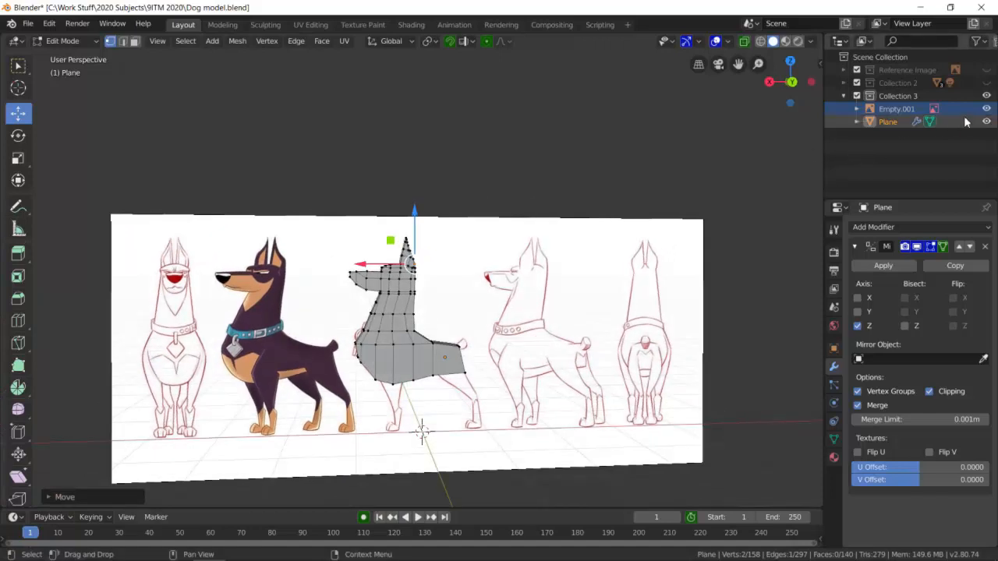
Hide the Empty.001 reference image and the Plane dog model, and collapse Collection 3 in the outliner.
{"action": "left_click", "coordinate": [986, 109]}
{"action": "left_click", "coordinate": [986, 110]}
{"action": "left_click", "coordinate": [986, 122]}
{"action": "left_click", "coordinate": [986, 109]}
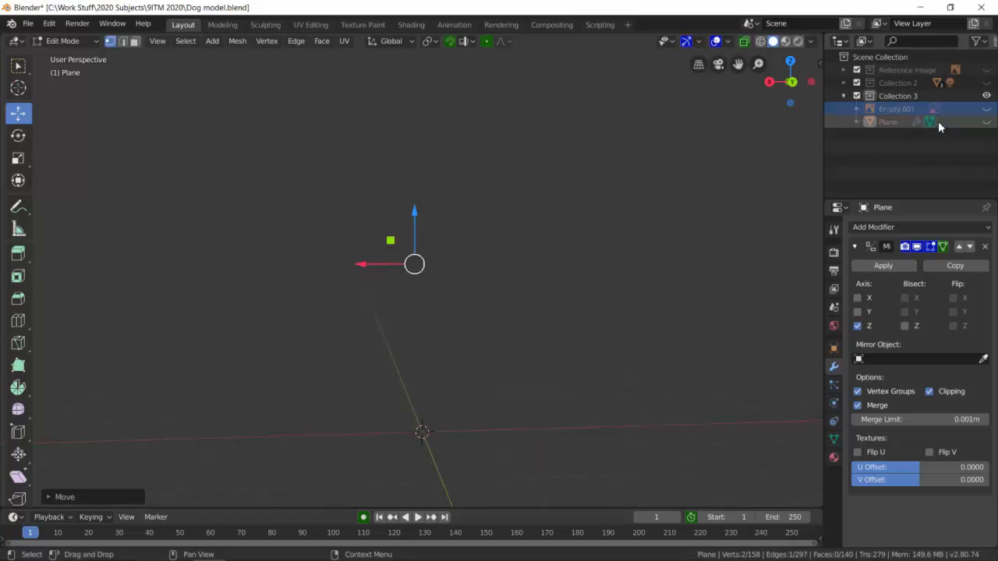
{"action": "left_click", "coordinate": [843, 97]}
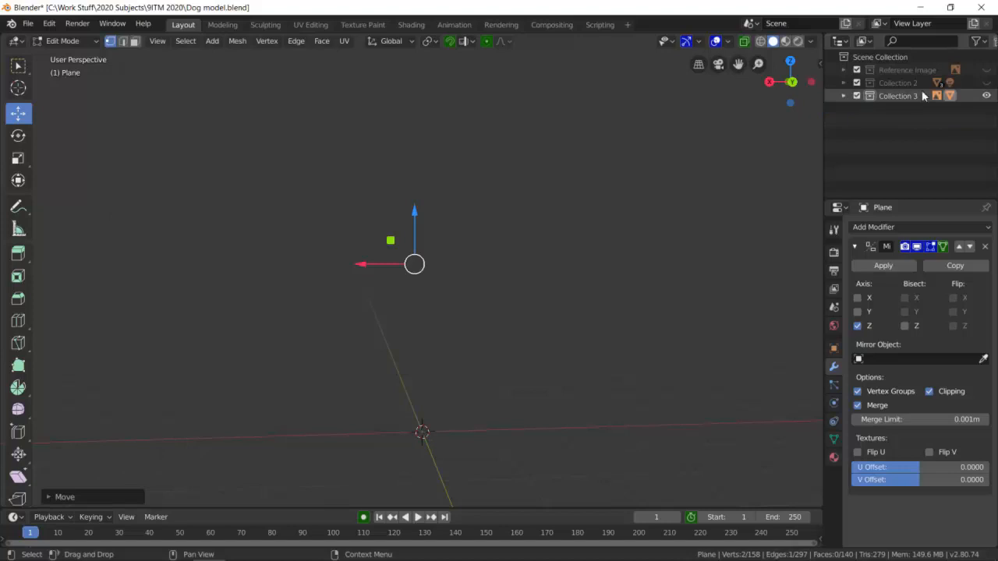
Expand and show Collection 2, hiding its Finished, Floor and Point objects so only the Side Profile dog is displayed.
{"action": "left_click", "coordinate": [843, 82]}
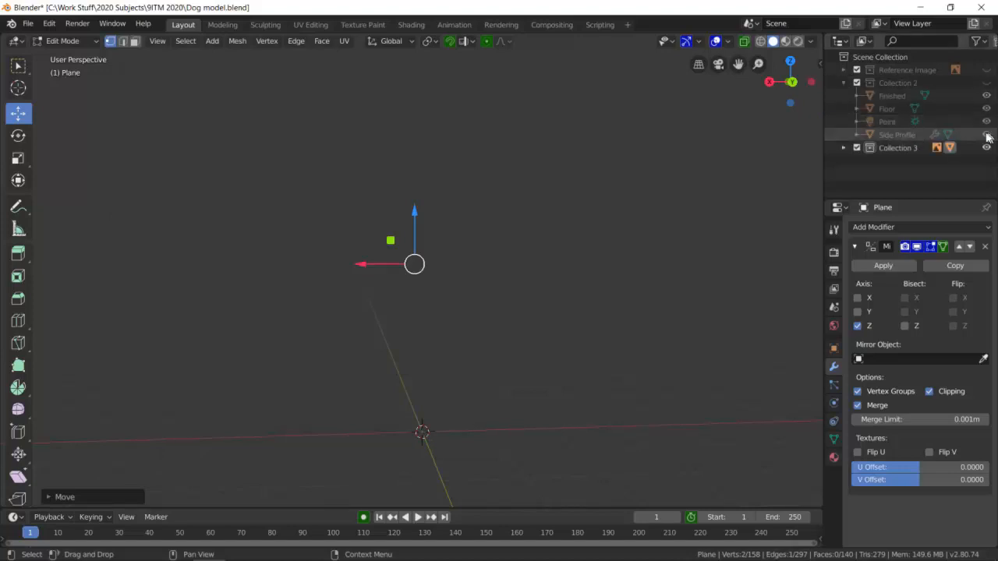
{"action": "left_click", "coordinate": [985, 82]}
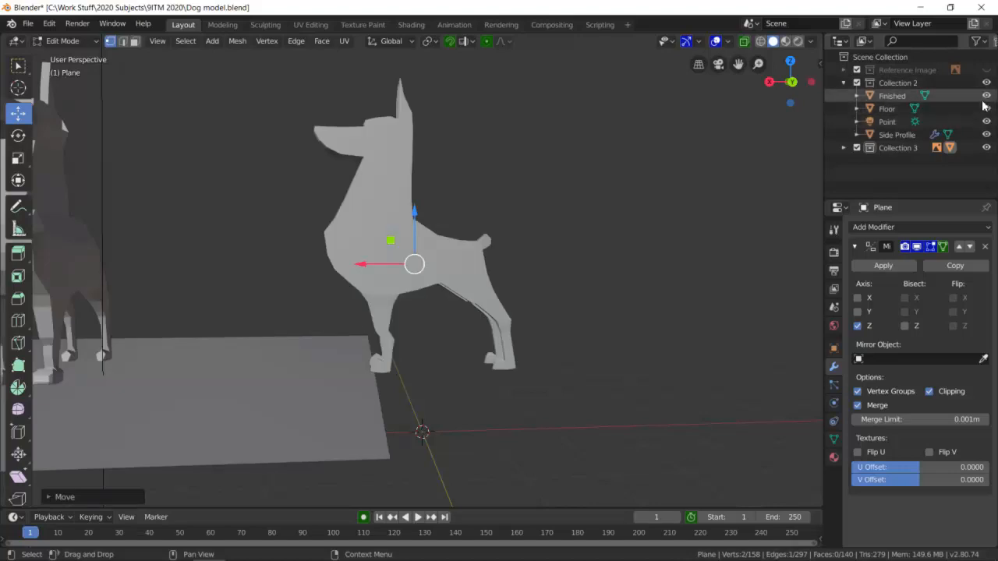
{"action": "left_click", "coordinate": [986, 97]}
{"action": "left_click", "coordinate": [987, 108]}
{"action": "left_click", "coordinate": [986, 122]}
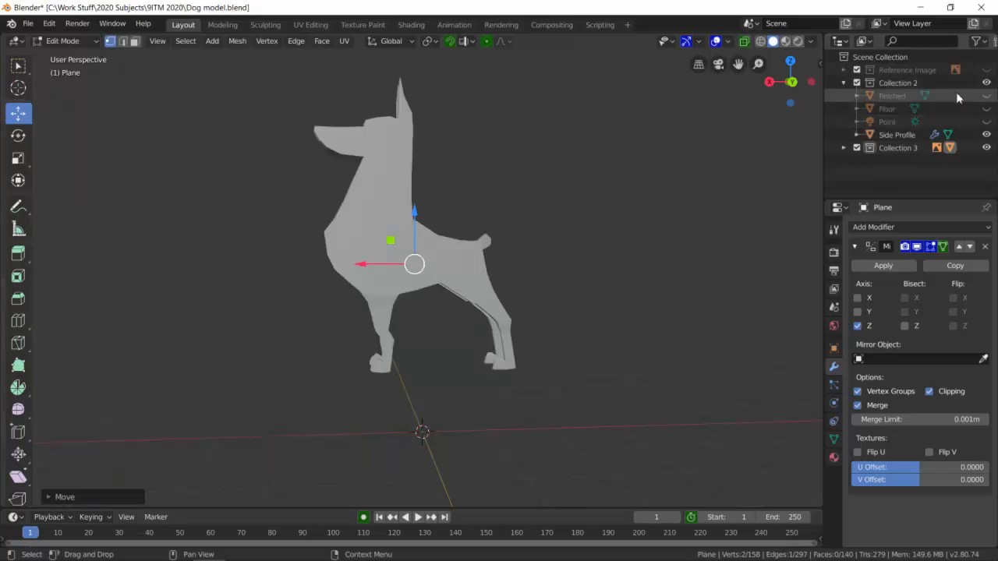
Show the Reference Image collection and examine the Side Profile dog against the drawings in wireframe shading, with X-ray turned off.
{"action": "left_click", "coordinate": [985, 69]}
{"action": "scroll", "coordinate": [352, 310], "scroll_direction": "up", "scroll_amount": 3}
{"action": "middle_click_drag", "start_coordinate": [352, 310], "coordinate": [132, 45]}
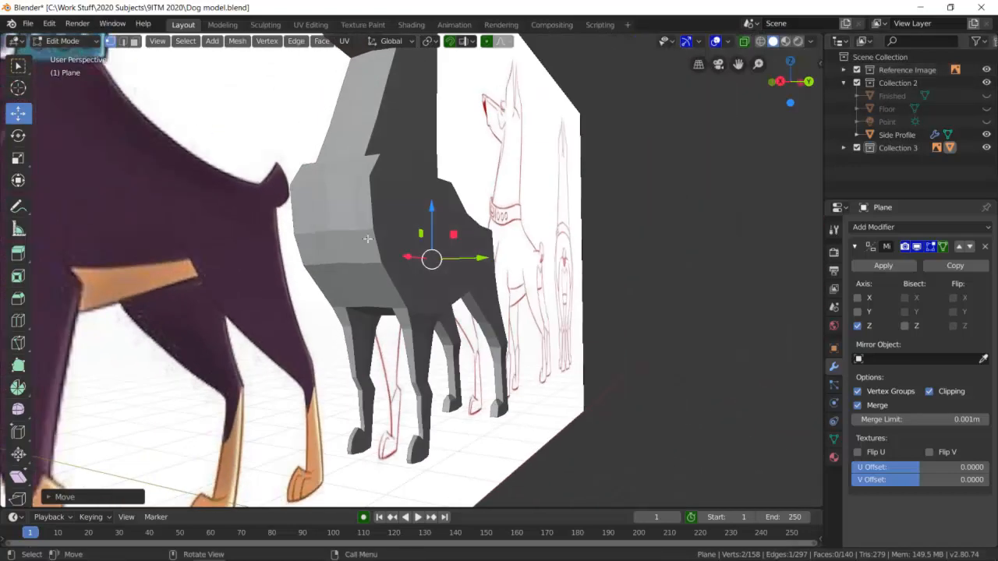
{"action": "left_click", "coordinate": [761, 43]}
{"action": "middle_click_drag", "start_coordinate": [661, 192], "coordinate": [588, 193]}
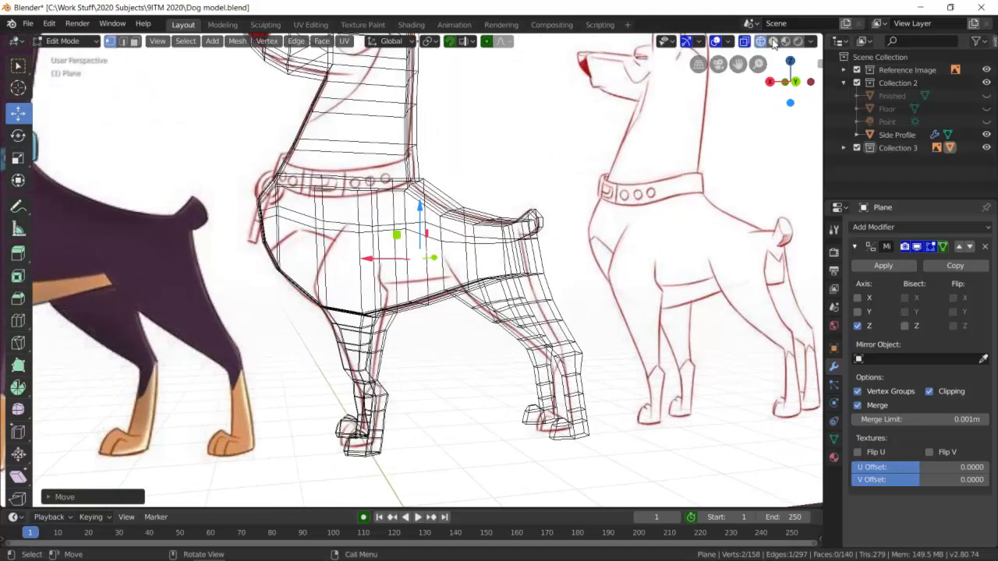
{"action": "left_click", "coordinate": [746, 45]}
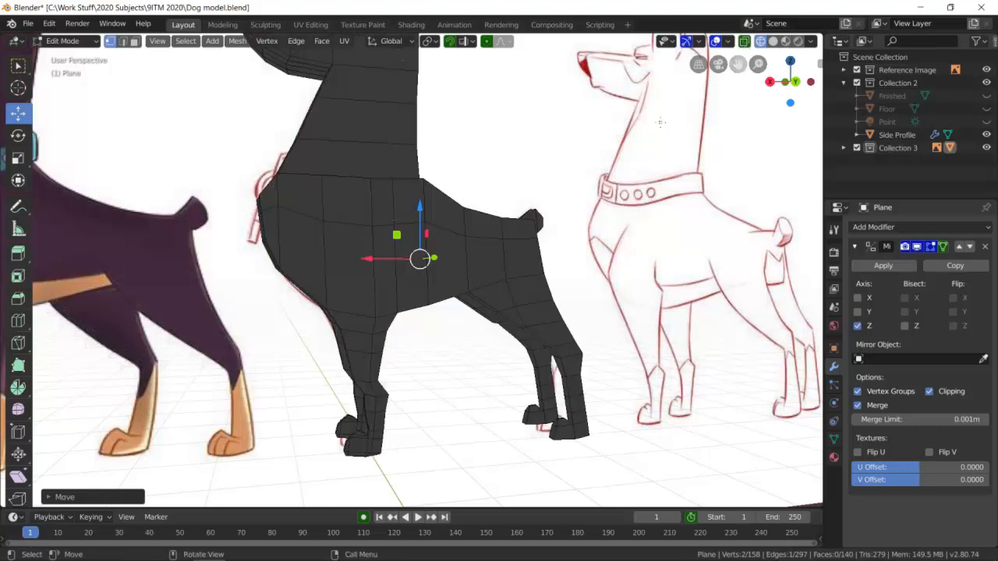
{"action": "middle_click_drag", "start_coordinate": [425, 300], "coordinate": [485, 272]}
{"action": "middle_click_drag", "start_coordinate": [414, 265], "coordinate": [491, 319]}
Hide the Reference Image collection and examine the wireframe Side Profile dog from the front and the side.
{"action": "left_click", "coordinate": [986, 70]}
{"action": "middle_click_drag", "start_coordinate": [670, 288], "coordinate": [630, 361]}
{"action": "scroll", "coordinate": [563, 267], "scroll_direction": "up", "scroll_amount": 2}
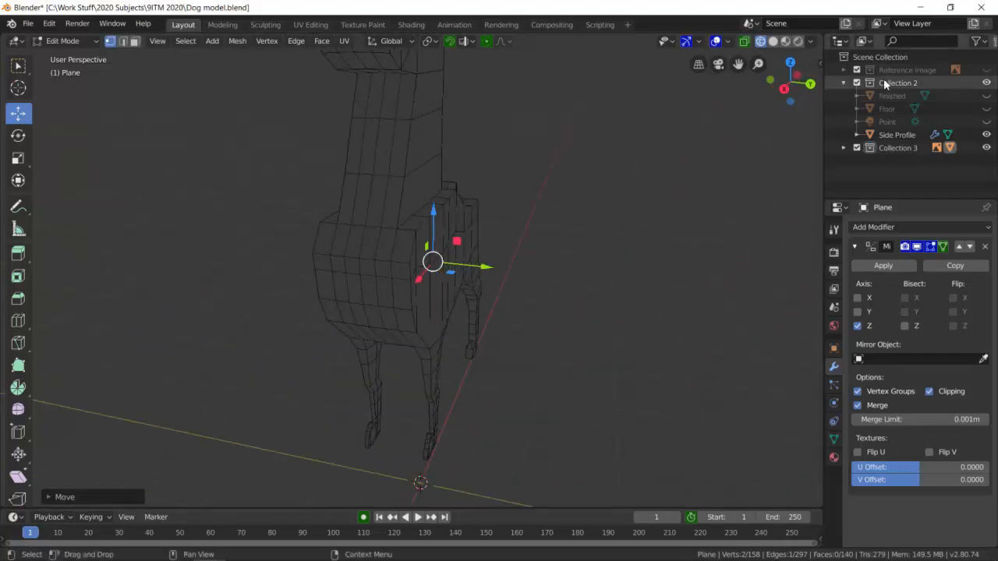
{"action": "scroll", "coordinate": [600, 260], "scroll_direction": "up", "scroll_amount": 3}
{"action": "middle_click_drag", "start_coordinate": [581, 305], "coordinate": [530, 303]}
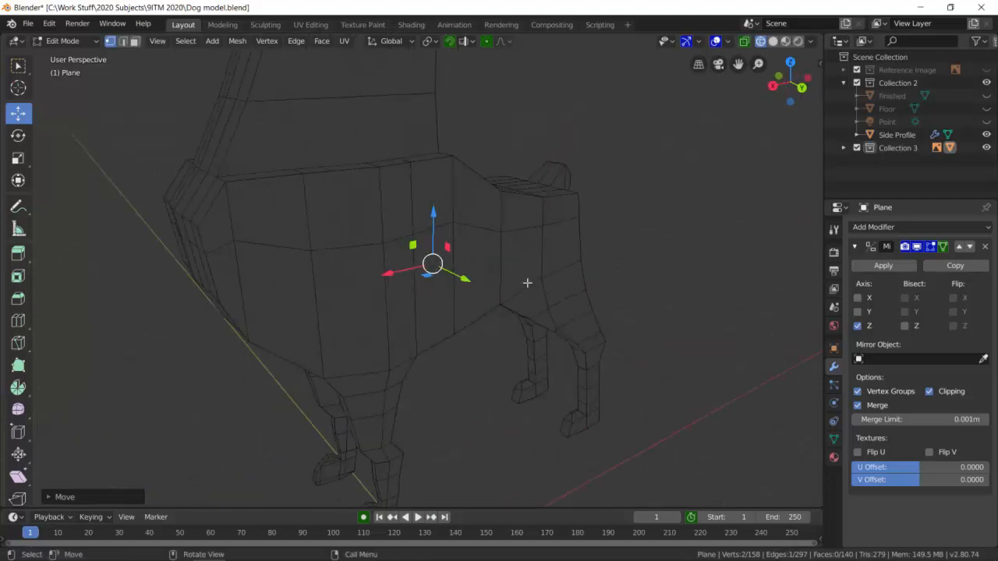
Restore solid shading, enable face selection and switch from editing the Plane to editing the Side Profile dog.
{"action": "left_click", "coordinate": [774, 43]}
{"action": "left_click", "coordinate": [345, 263]}
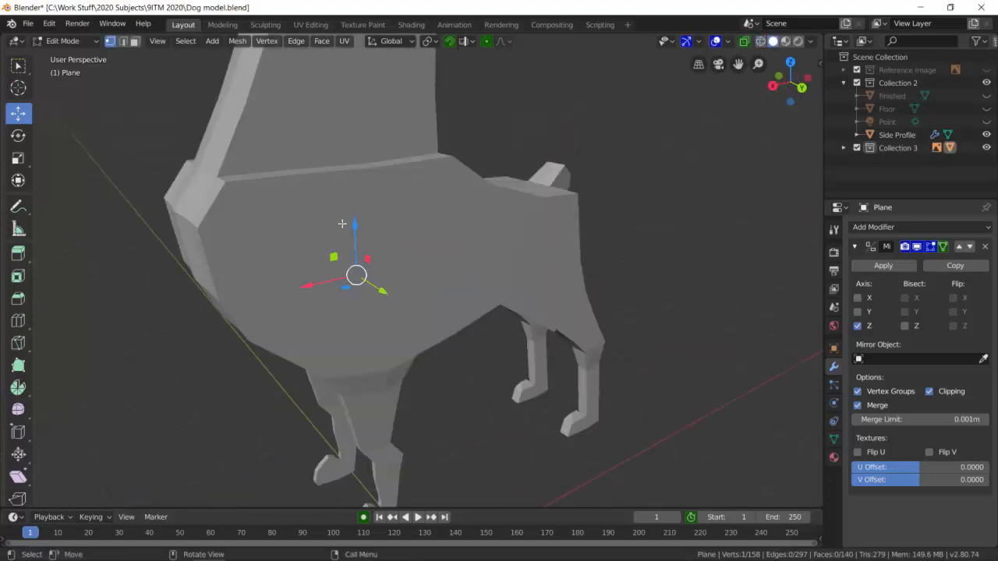
{"action": "left_click", "coordinate": [134, 41]}
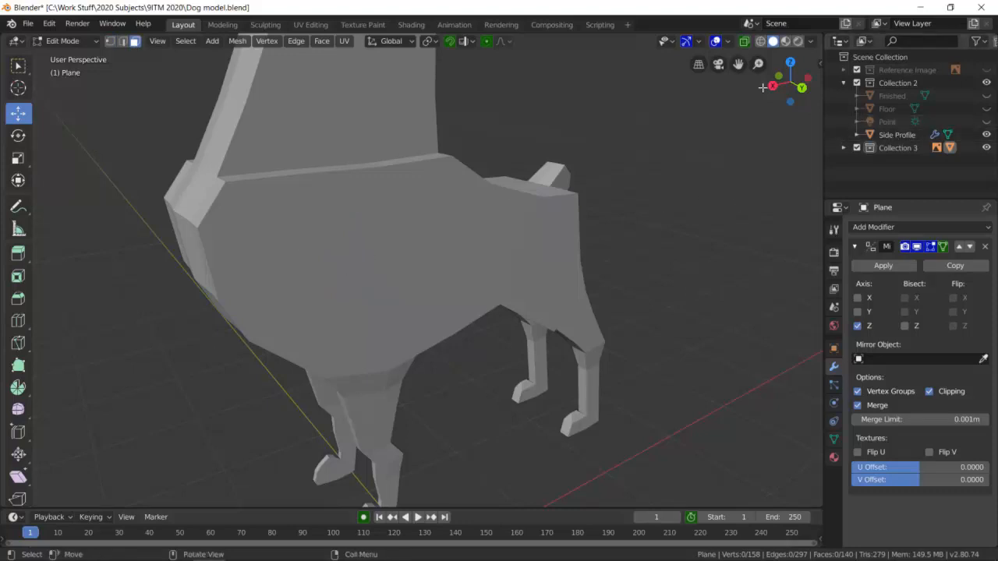
{"action": "middle_click_drag", "start_coordinate": [366, 147], "coordinate": [598, 233]}
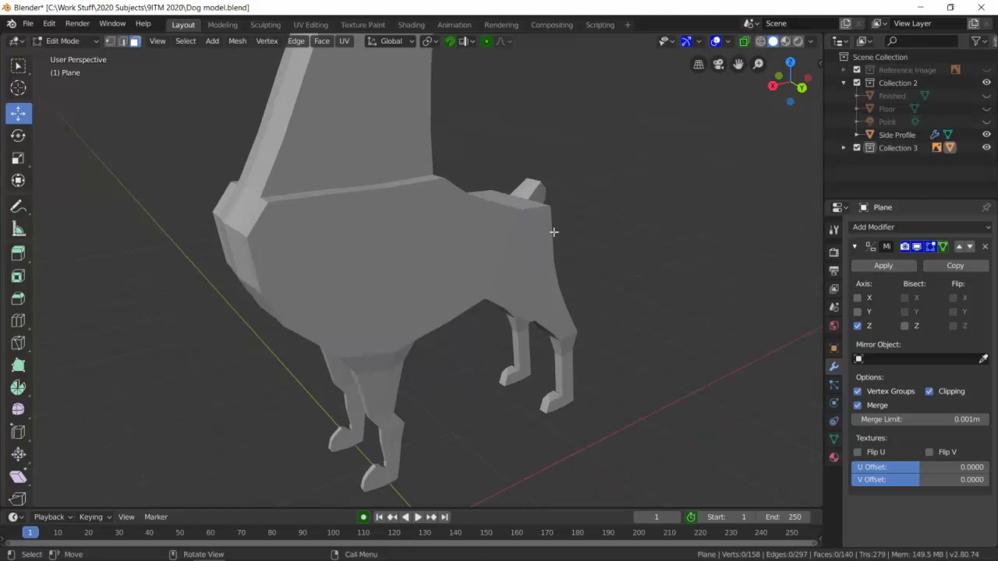
{"action": "left_click", "coordinate": [66, 41]}
{"action": "left_click", "coordinate": [74, 53]}
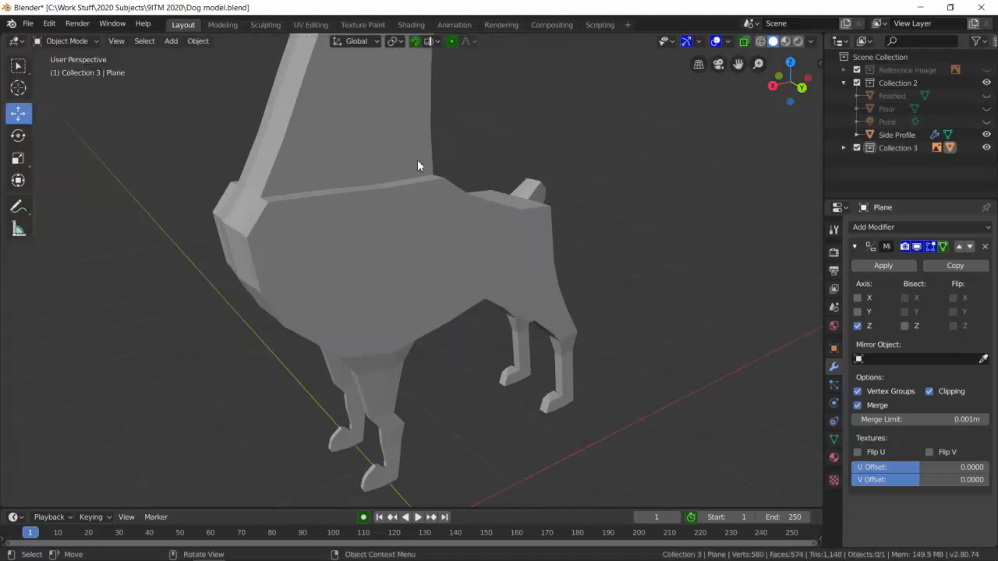
{"action": "left_click", "coordinate": [354, 207]}
{"action": "left_click", "coordinate": [97, 42]}
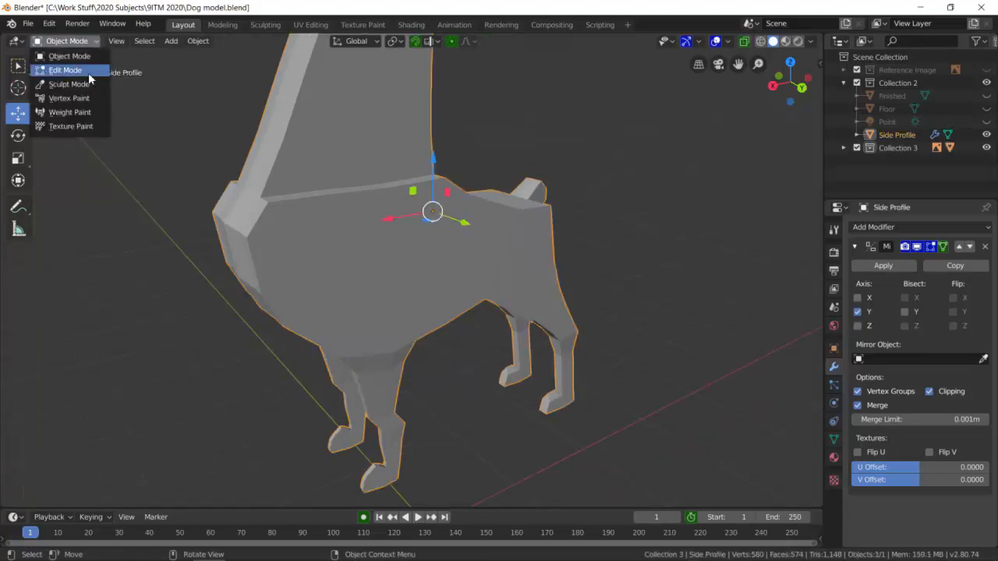
{"action": "left_click", "coordinate": [85, 71]}
Try to extrude the four body side faces behind the chest outward, undo the extrusion and clear the selection.
{"action": "middle_click_drag", "start_coordinate": [431, 230], "coordinate": [443, 250]}
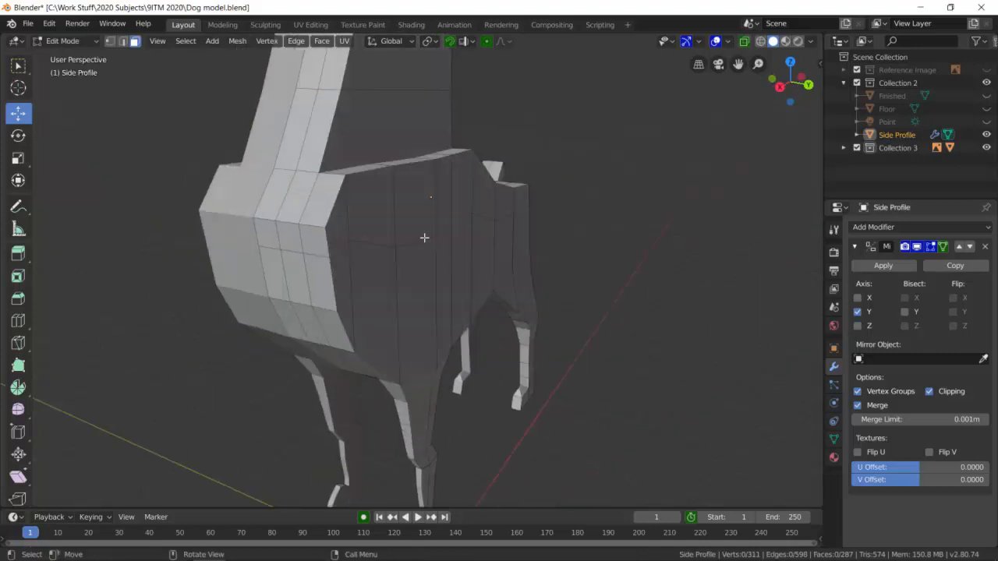
{"action": "left_click", "coordinate": [370, 215]}
{"action": "left_click", "coordinate": [388, 265], "text": "alt"}
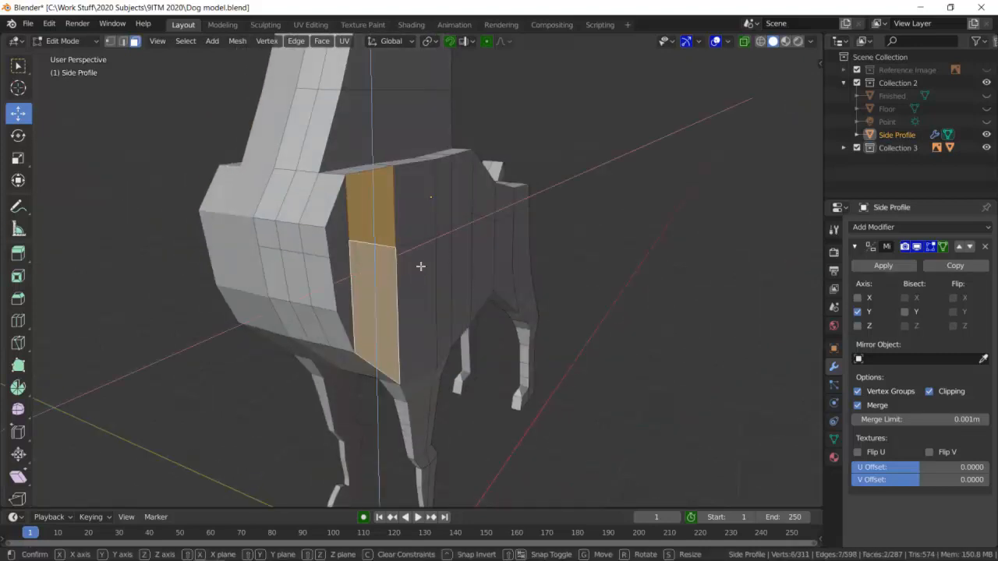
{"action": "left_click", "coordinate": [421, 208], "text": "shift"}
{"action": "left_click", "coordinate": [432, 276], "text": "alt+shift"}
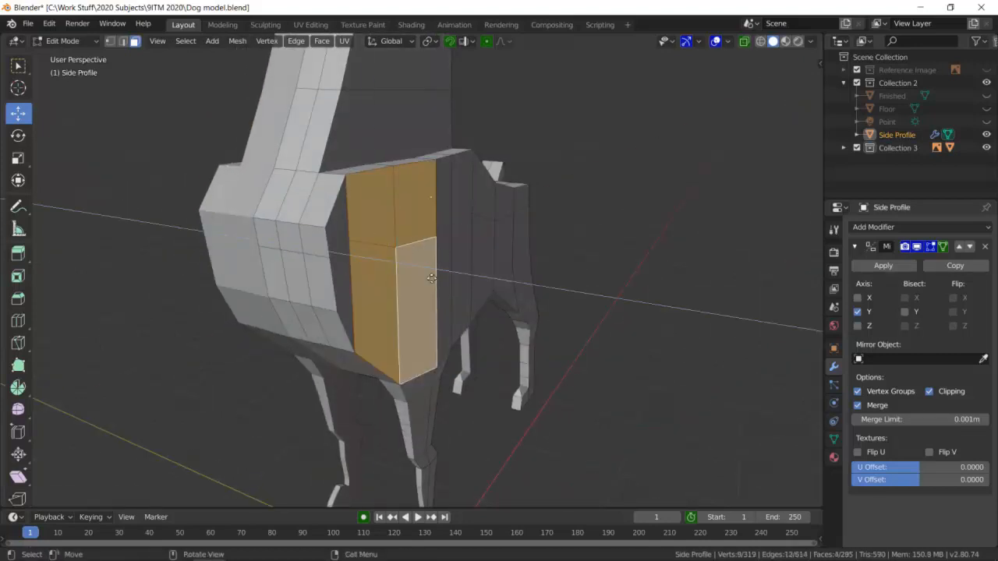
{"action": "key", "text": "e"}
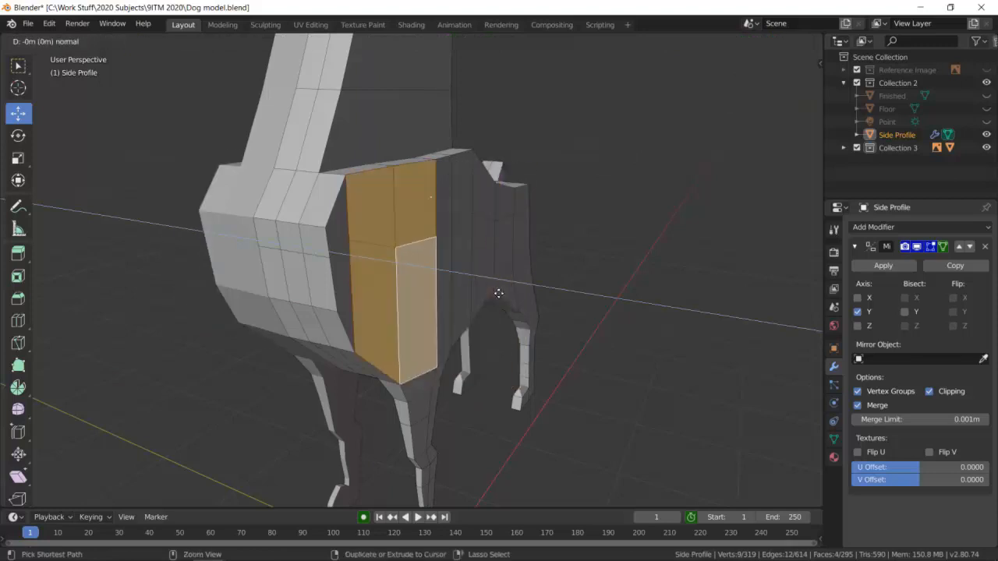
{"action": "left_click", "coordinate": [649, 254]}
{"action": "key", "text": "ctrl+z"}
{"action": "left_click", "coordinate": [756, 214]}
Examine the Side Profile dog's faces and leg thickness from below and from the side.
{"action": "middle_click_drag", "start_coordinate": [583, 290], "coordinate": [323, 331]}
{"action": "middle_click_drag", "start_coordinate": [386, 215], "coordinate": [390, 179]}
{"action": "scroll", "coordinate": [392, 172], "scroll_direction": "down", "scroll_amount": 6}
{"action": "scroll", "coordinate": [401, 183], "scroll_direction": "up", "scroll_amount": 4}
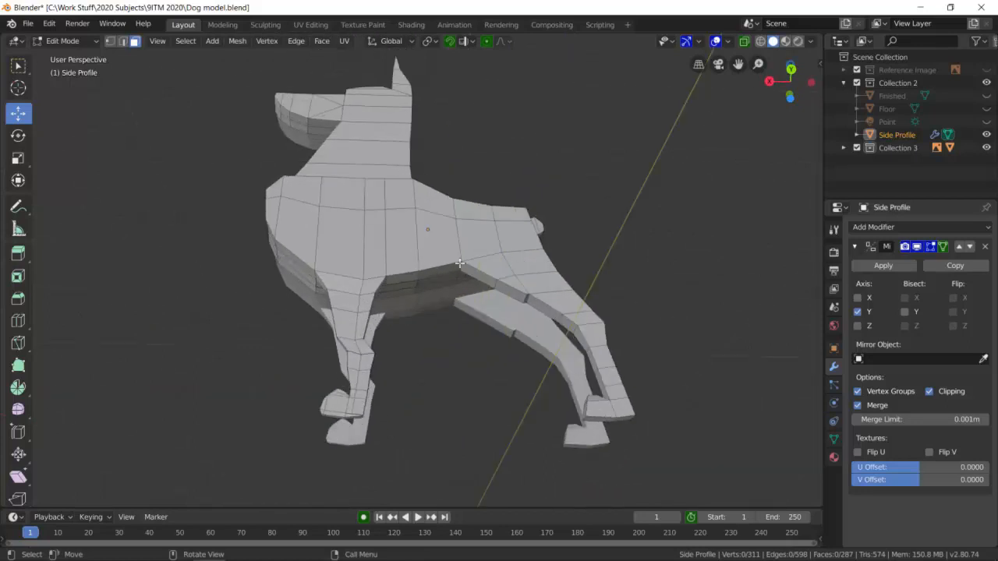
{"action": "scroll", "coordinate": [420, 258], "scroll_direction": "up", "scroll_amount": 1}
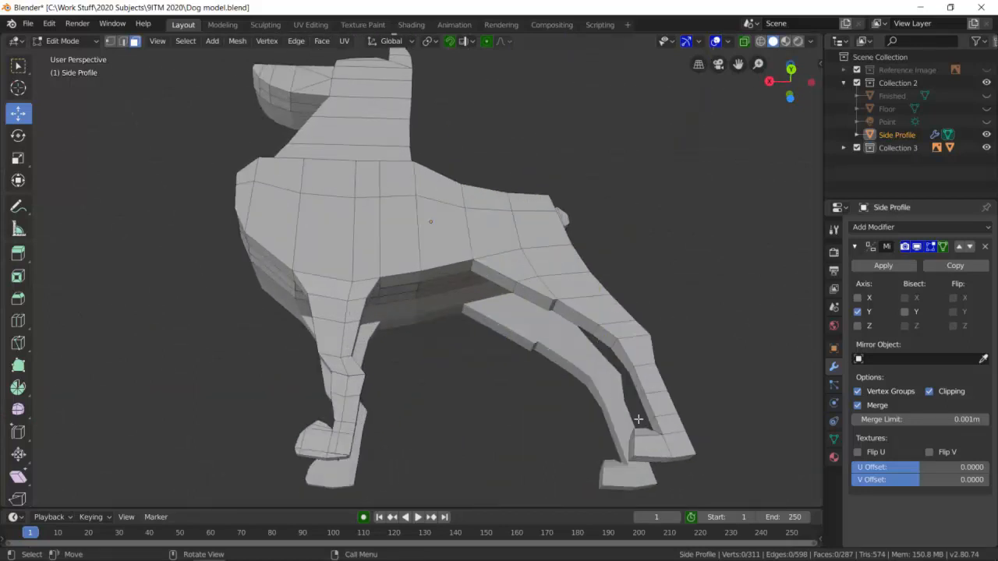
{"action": "middle_click_drag", "start_coordinate": [366, 321], "coordinate": [397, 273]}
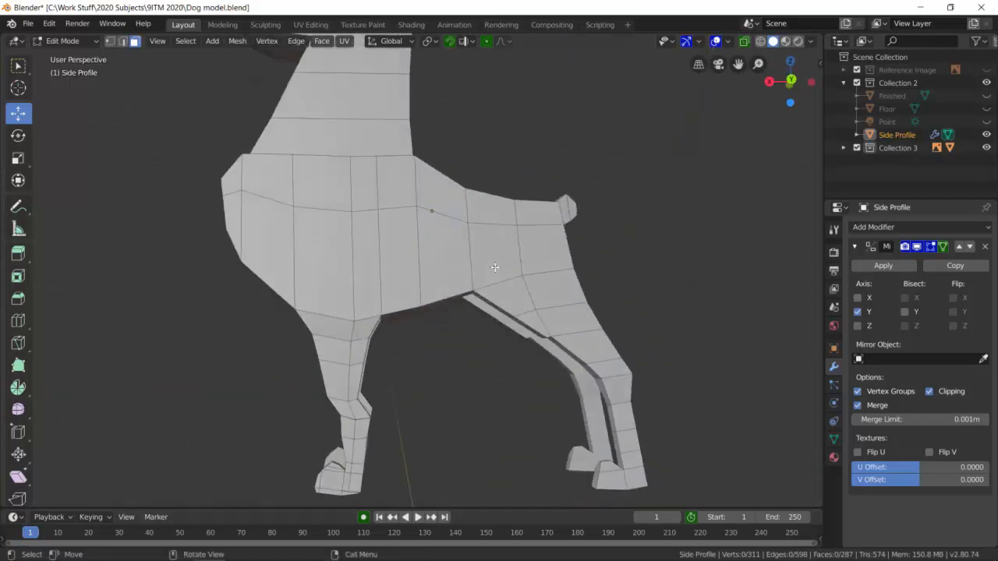
{"action": "scroll", "coordinate": [425, 211], "scroll_direction": "down", "scroll_amount": 4}
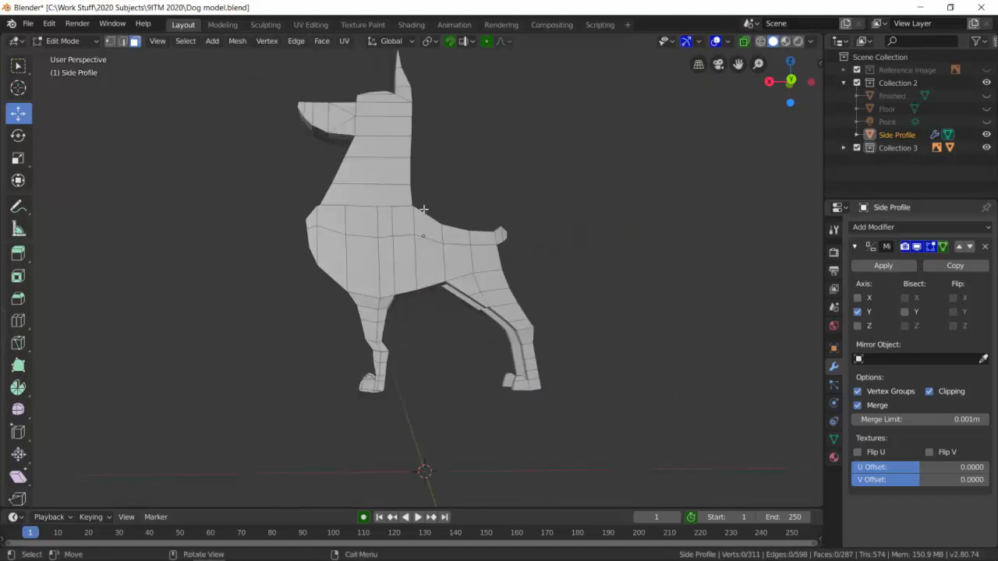
{"action": "middle_click_drag", "start_coordinate": [437, 206], "coordinate": [412, 208]}
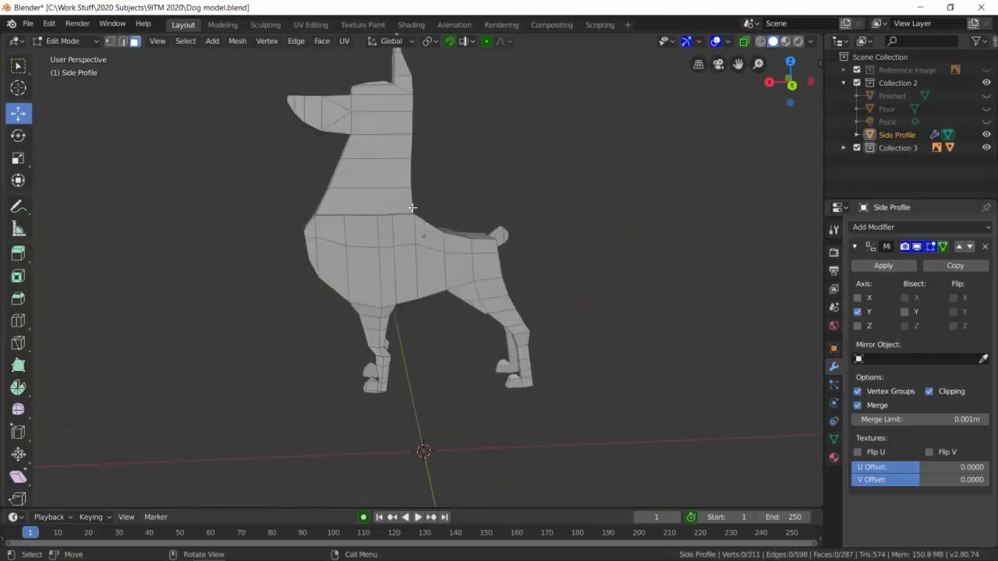
Return the Side Profile dog to Object Mode and show the Reference Image collection behind it.
{"action": "left_click", "coordinate": [78, 41]}
{"action": "left_click", "coordinate": [66, 53]}
{"action": "scroll", "coordinate": [385, 203], "scroll_direction": "down", "scroll_amount": 3}
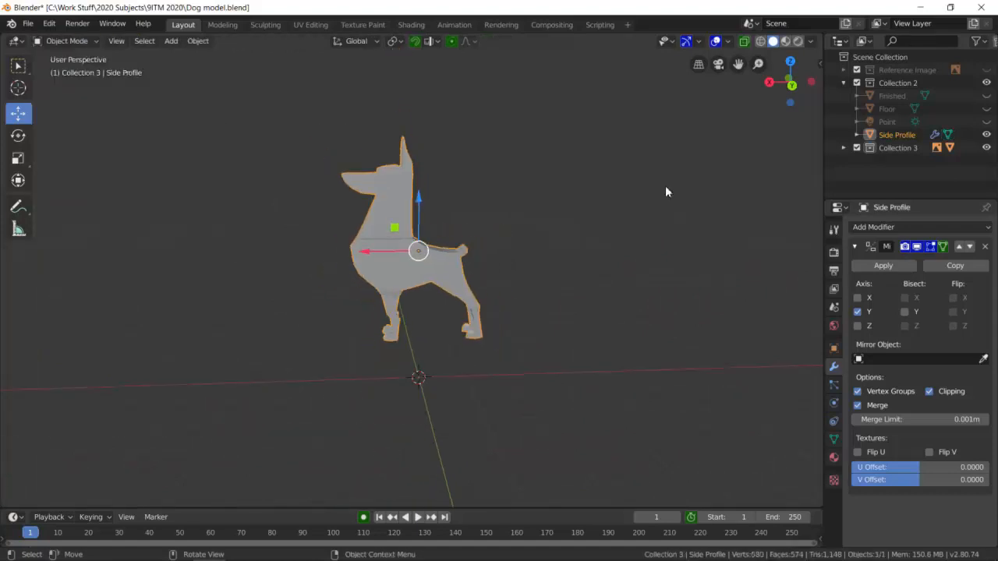
{"action": "left_click", "coordinate": [986, 70]}
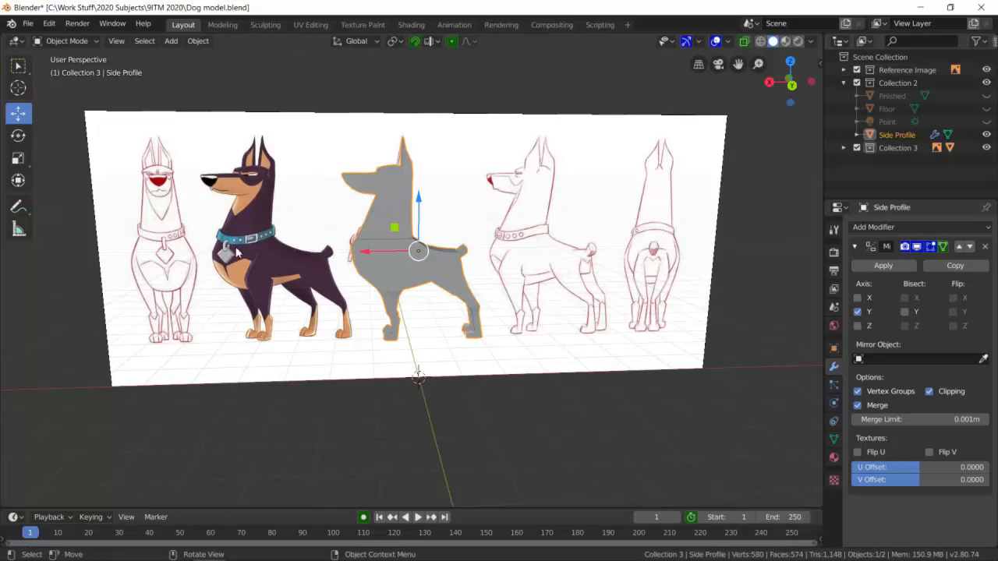
Select the Side Profile dog, display its transform values, and try a small Y rotation before undoing it.
{"action": "left_click", "coordinate": [435, 336]}
{"action": "left_click", "coordinate": [399, 277]}
{"action": "key", "text": "n"}
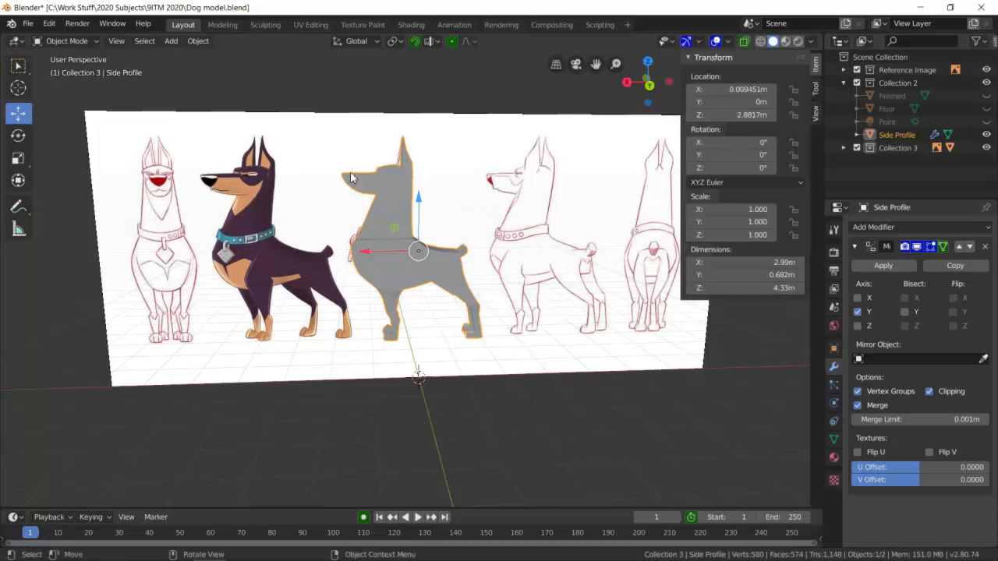
{"action": "left_click_drag", "start_coordinate": [764, 155], "coordinate": [766, 155]}
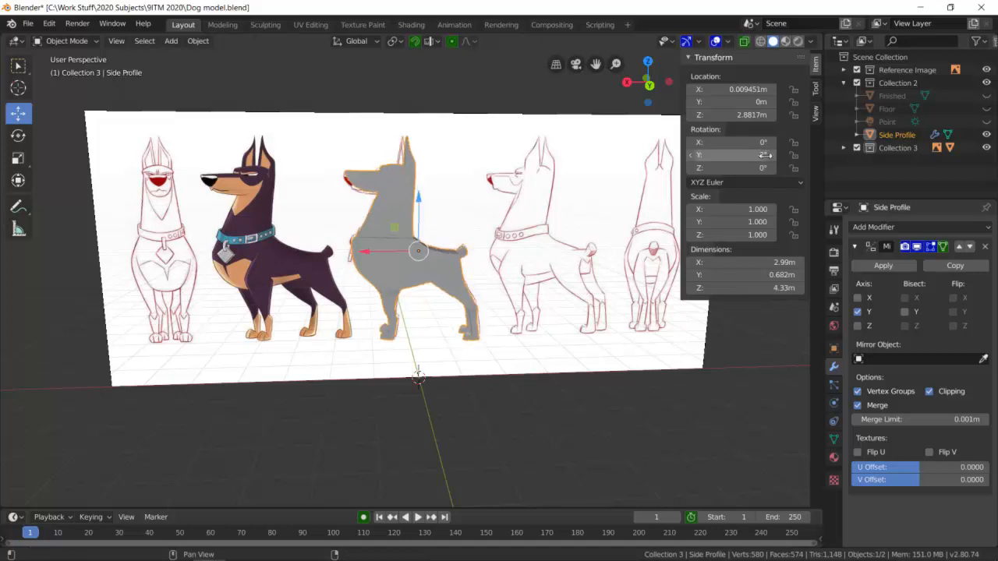
{"action": "key", "text": "ctrl+z"}
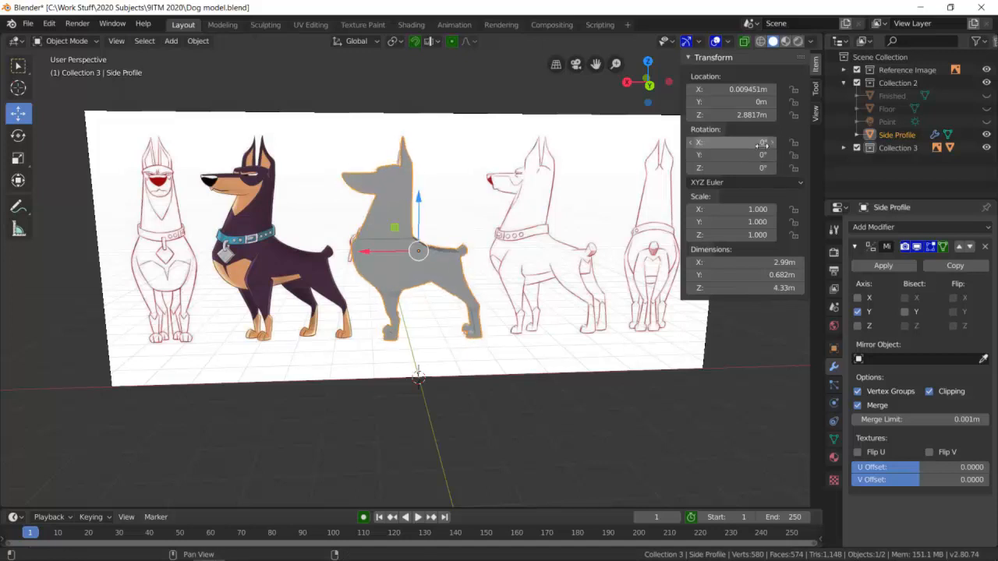
Set the Side Profile dog's Z rotation to 90° so it faces forward like the front-view drawing.
{"action": "left_click", "coordinate": [764, 169]}
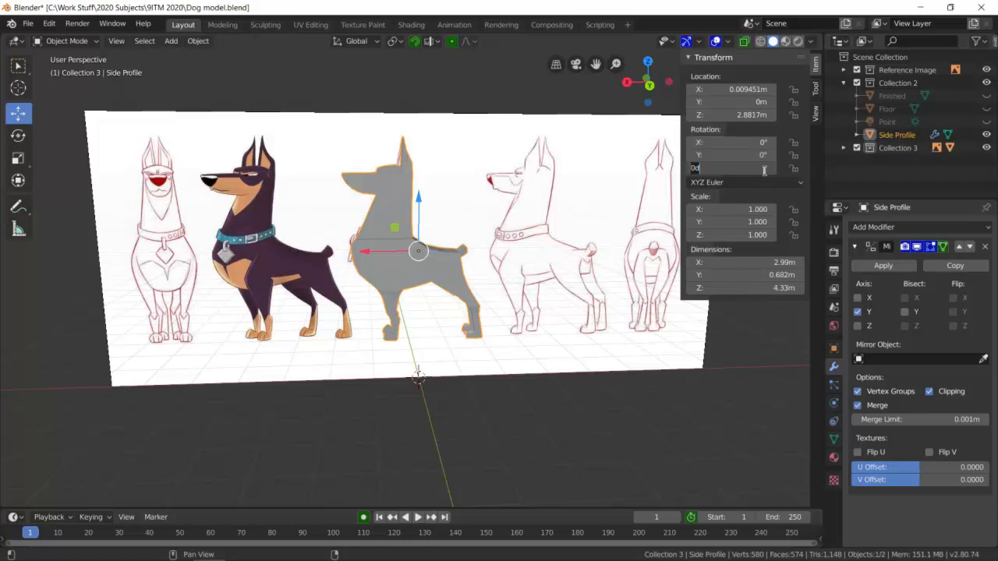
{"action": "type", "text": "90"}
{"action": "key", "text": "Return"}
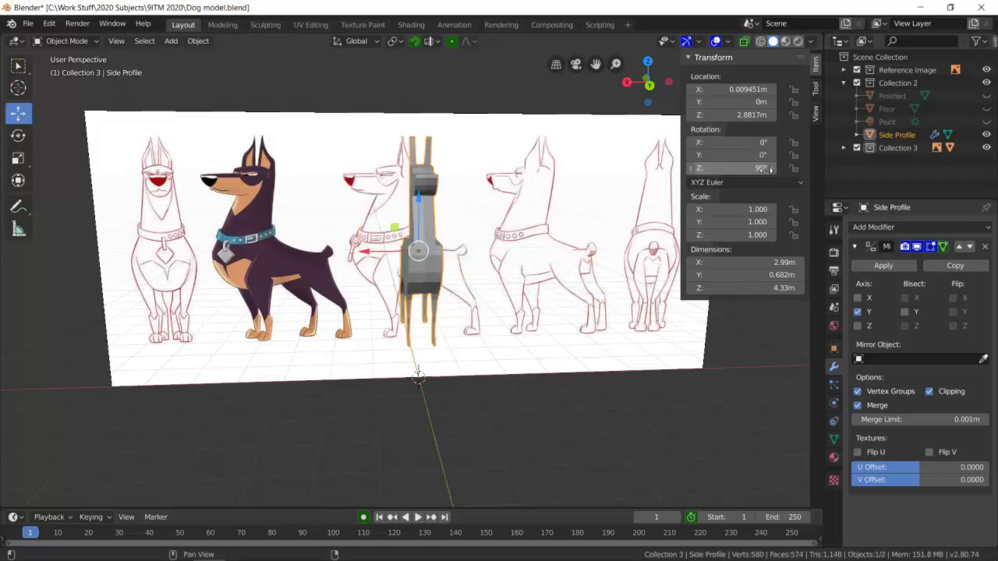
{"action": "scroll", "coordinate": [460, 240], "scroll_direction": "up", "scroll_amount": 3}
{"action": "scroll", "coordinate": [460, 240], "scroll_direction": "down", "scroll_amount": 3}
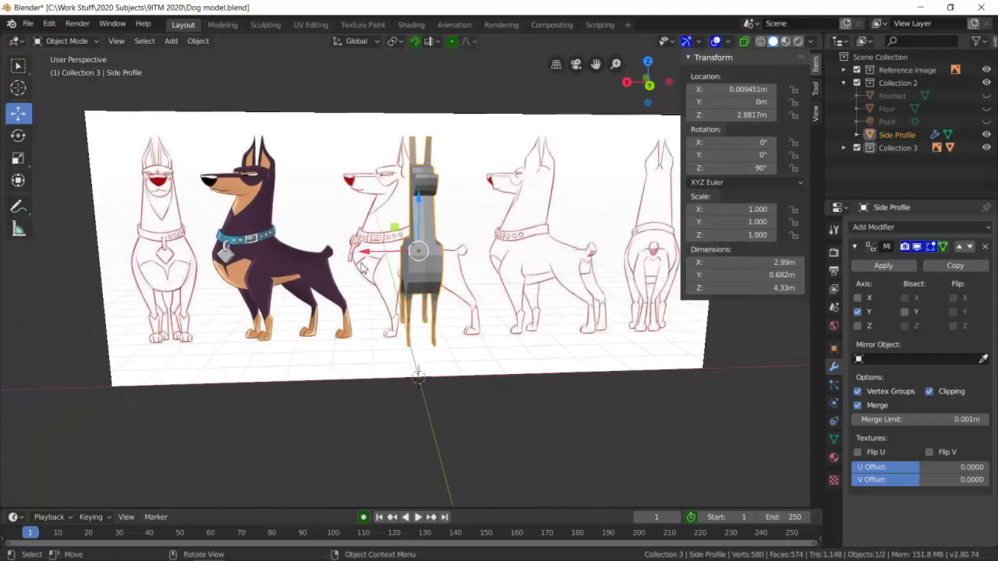
Move the rotated dog along X to about 5.35 m, centring it over the front-view drawing in back orthographic view.
{"action": "key", "text": "g"}
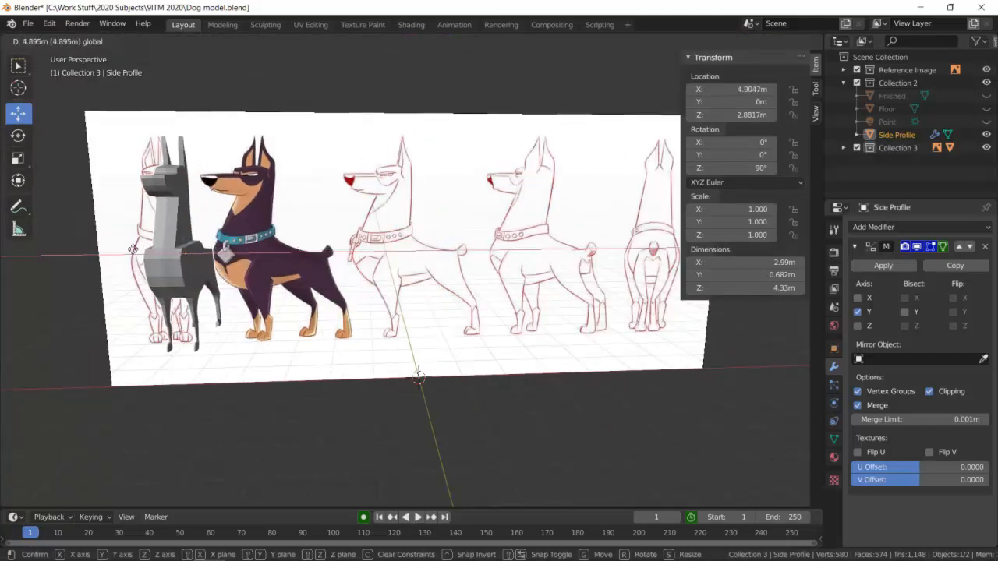
{"action": "left_click", "coordinate": [115, 247]}
{"action": "middle_click_drag", "start_coordinate": [115, 248], "coordinate": [265, 252]}
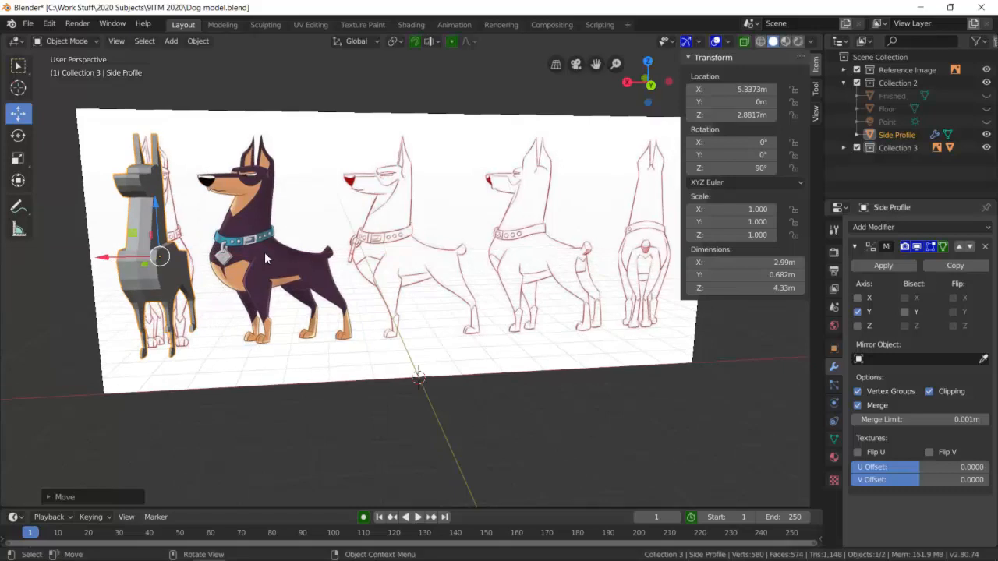
{"action": "left_click", "coordinate": [652, 84]}
{"action": "middle_click_drag", "start_coordinate": [199, 249], "coordinate": [390, 283], "text": "shift"}
{"action": "left_click_drag", "start_coordinate": [315, 290], "coordinate": [313, 286]}
{"action": "scroll", "coordinate": [377, 220], "scroll_direction": "up", "scroll_amount": 4}
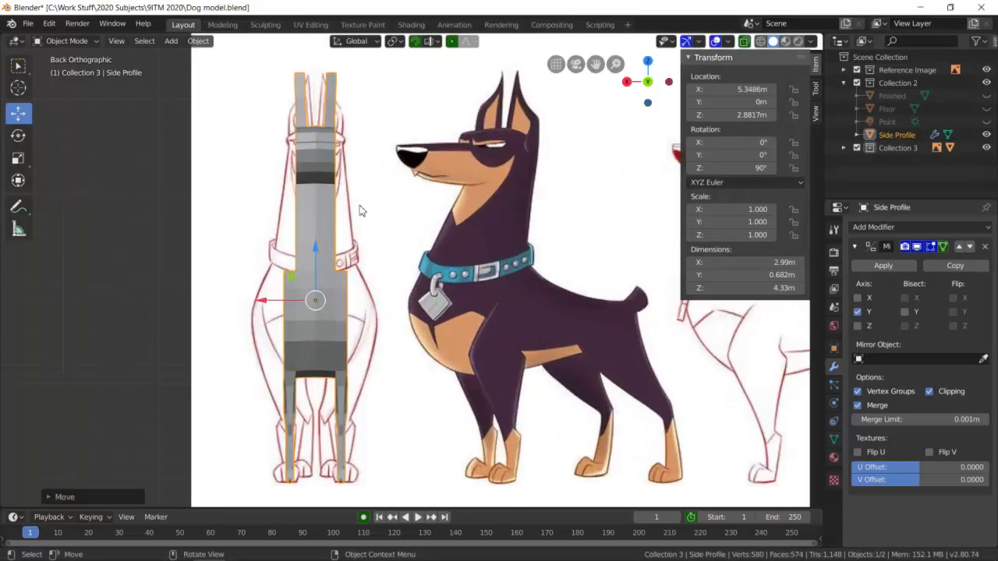
Put the Side Profile dog in Edit Mode, compare its outline with the front-view drawing, and set selection to faces.
{"action": "left_click", "coordinate": [95, 44]}
{"action": "left_click", "coordinate": [95, 71]}
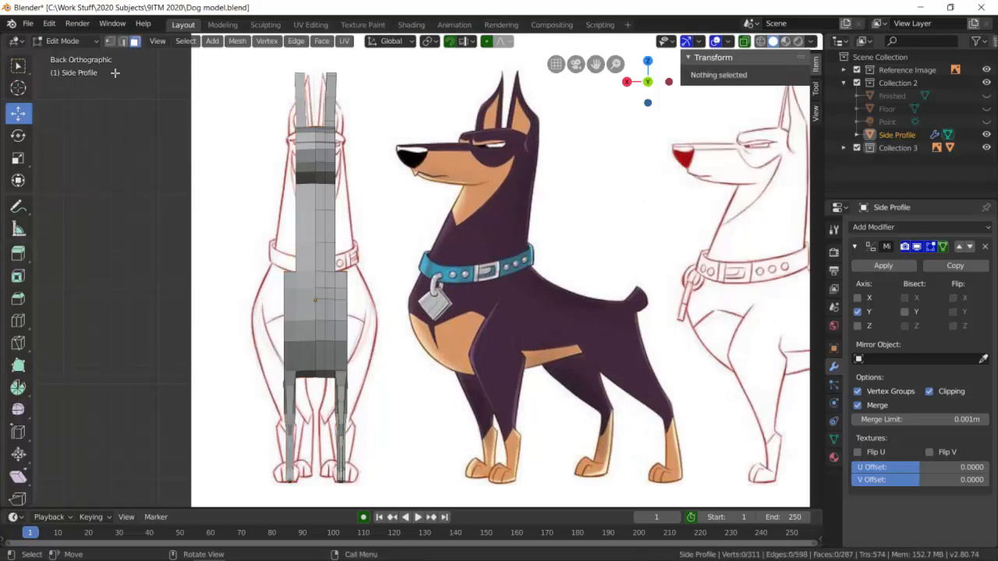
{"action": "middle_click_drag", "start_coordinate": [402, 247], "coordinate": [352, 257]}
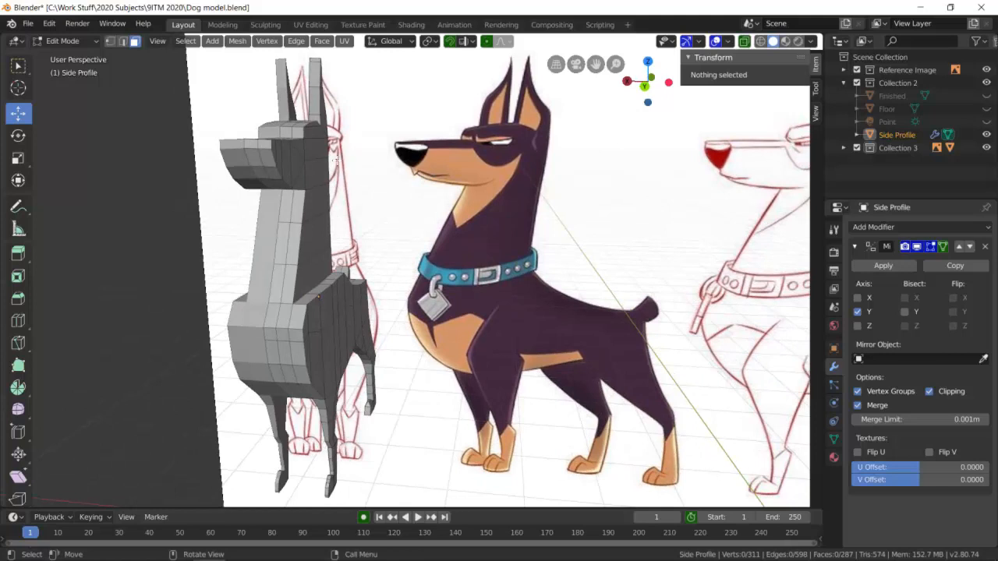
{"action": "left_click", "coordinate": [122, 41]}
{"action": "scroll", "coordinate": [279, 132], "scroll_direction": "up", "scroll_amount": 2}
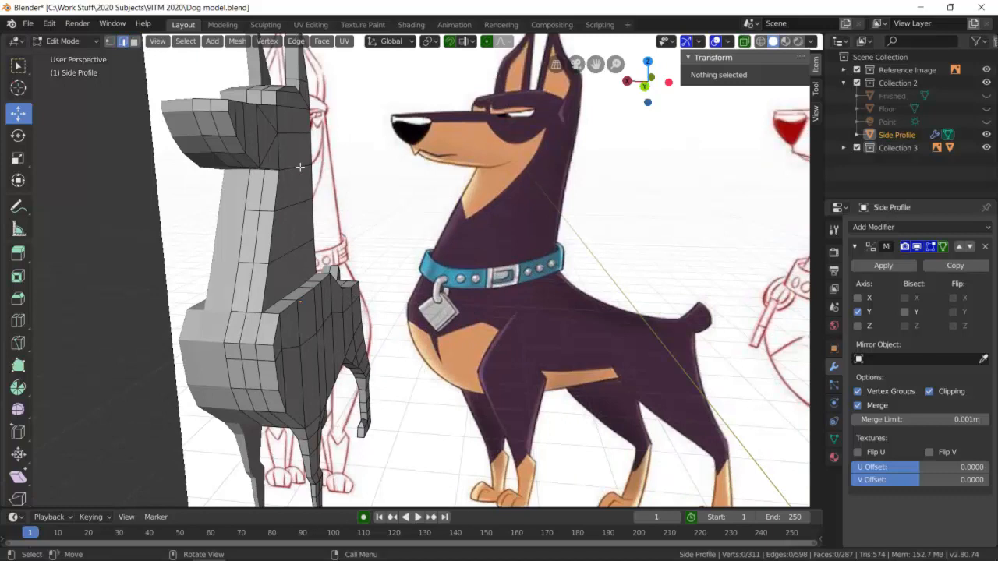
{"action": "left_click", "coordinate": [643, 86]}
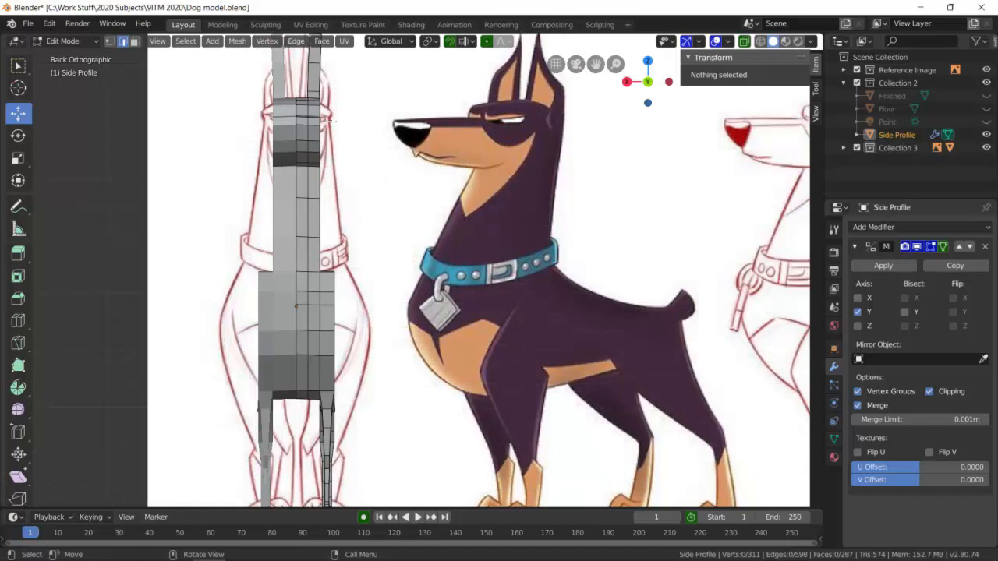
{"action": "middle_click_drag", "start_coordinate": [626, 151], "coordinate": [501, 184]}
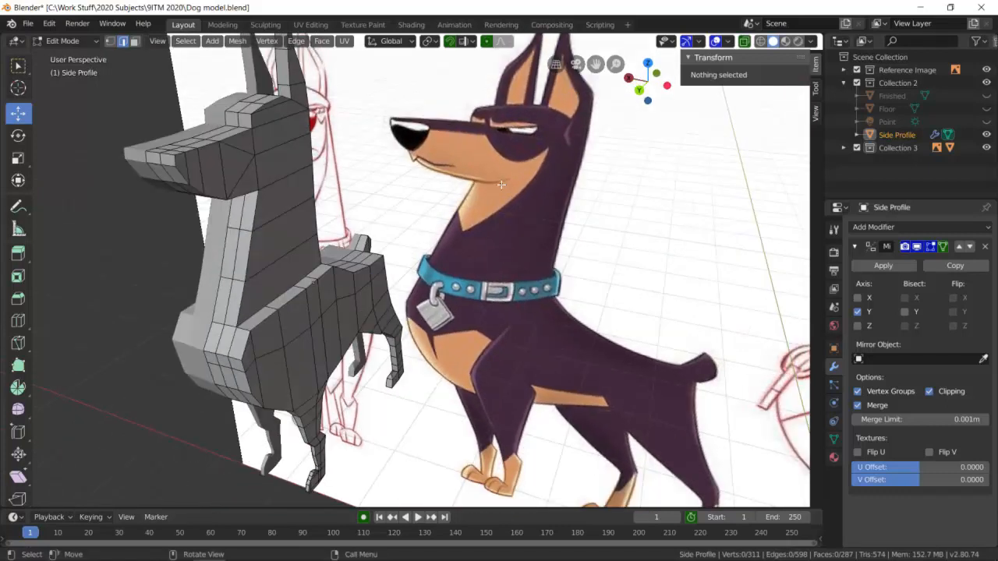
{"action": "left_click", "coordinate": [135, 41]}
{"action": "left_click", "coordinate": [295, 153], "text": "ctrl"}
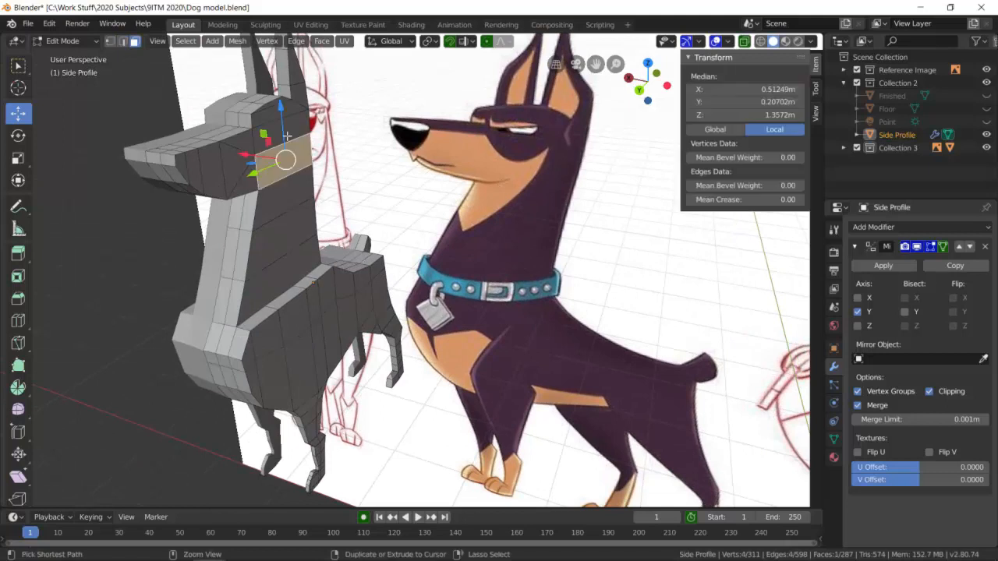
{"action": "left_click", "coordinate": [273, 107], "text": "ctrl"}
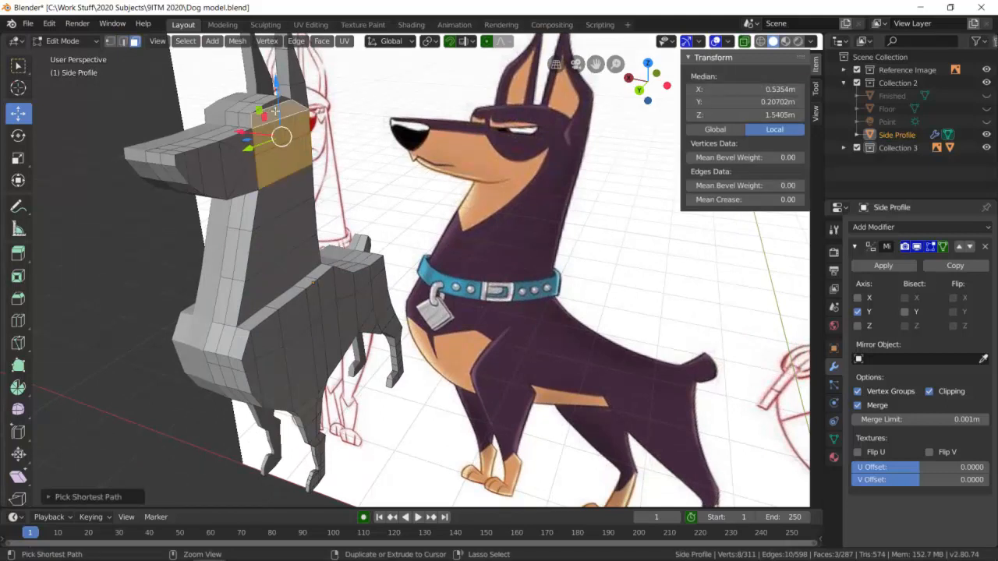
{"action": "scroll", "coordinate": [267, 104], "scroll_direction": "up", "scroll_amount": 2}
{"action": "left_click", "coordinate": [191, 137], "text": "ctrl"}
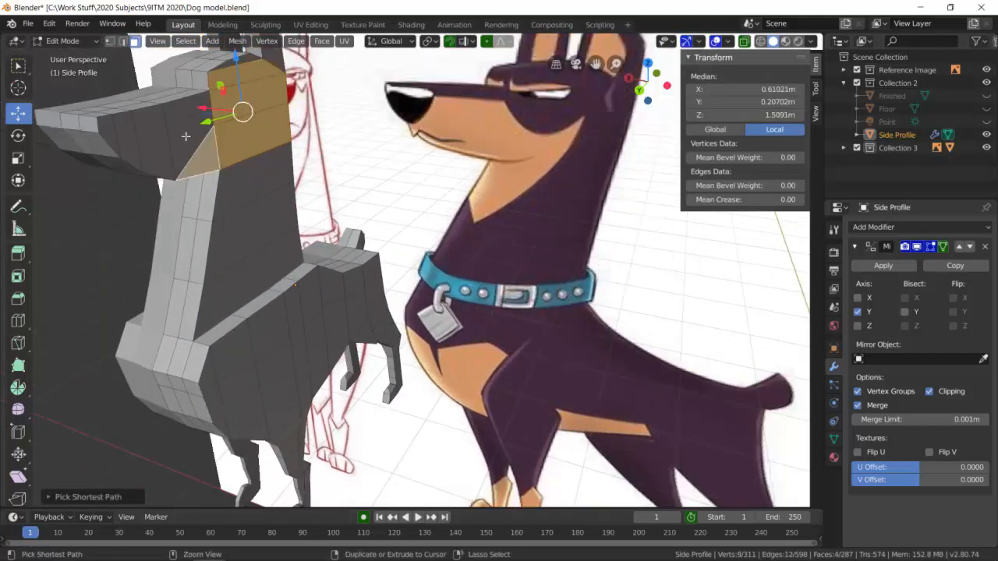
{"action": "left_click", "coordinate": [199, 108], "text": "ctrl"}
{"action": "left_click", "coordinate": [185, 106], "text": "ctrl"}
{"action": "left_click", "coordinate": [149, 128], "text": "ctrl"}
{"action": "left_click", "coordinate": [119, 138], "text": "ctrl"}
{"action": "left_click", "coordinate": [107, 134], "text": "ctrl"}
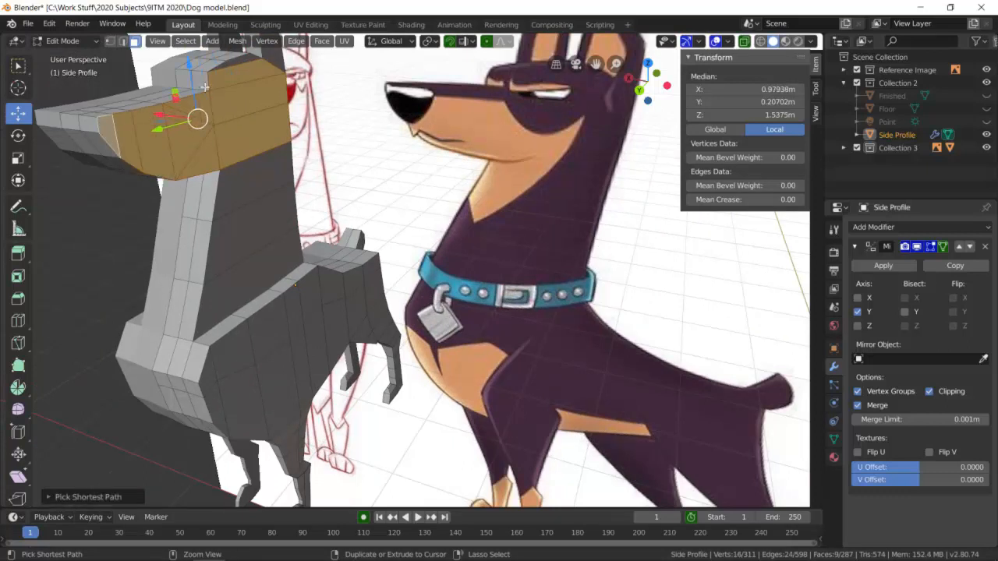
{"action": "left_click", "coordinate": [243, 61], "text": "ctrl"}
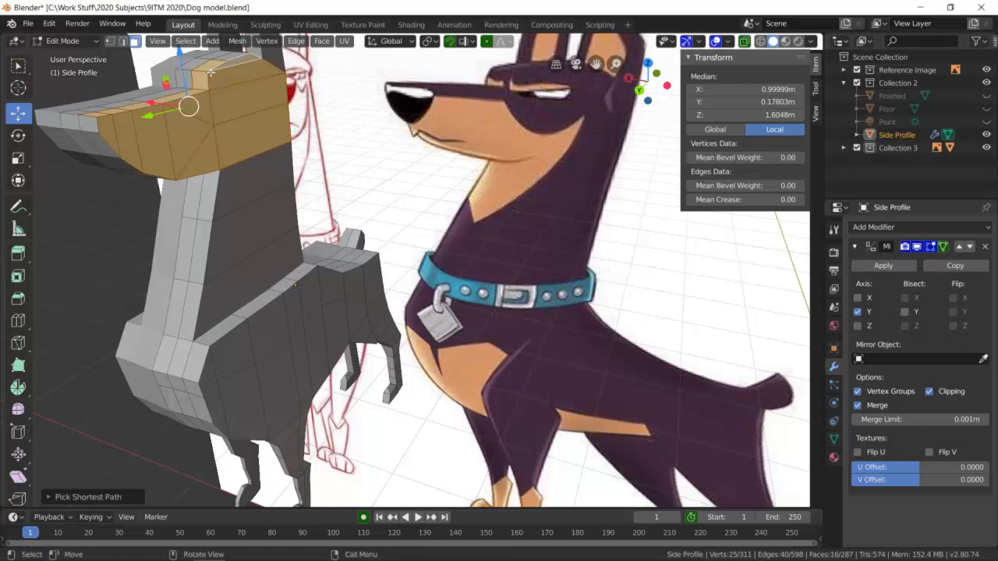
{"action": "left_click", "coordinate": [205, 74], "text": "ctrl"}
{"action": "middle_click_drag", "start_coordinate": [199, 85], "coordinate": [222, 234]}
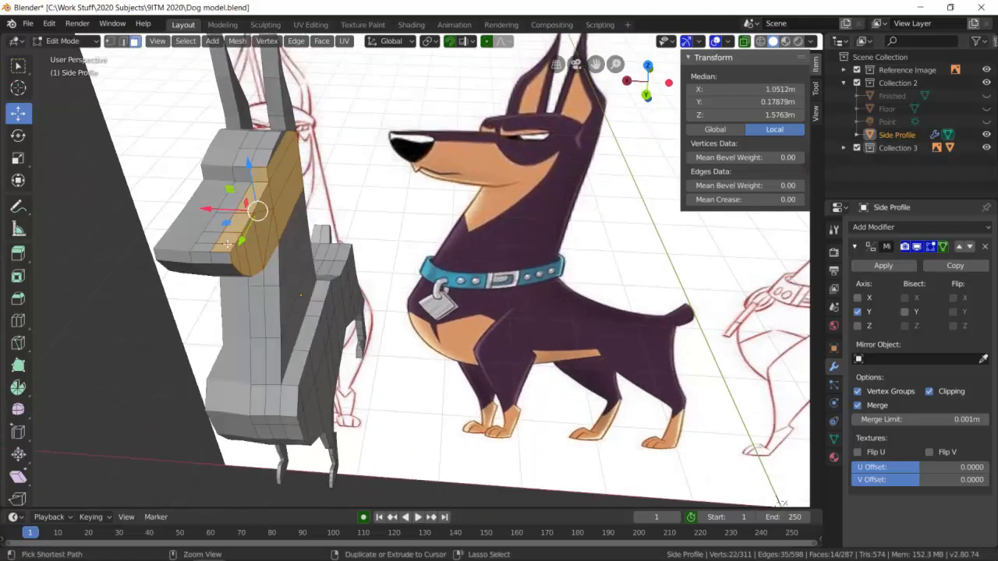
{"action": "key", "text": "alt+a"}
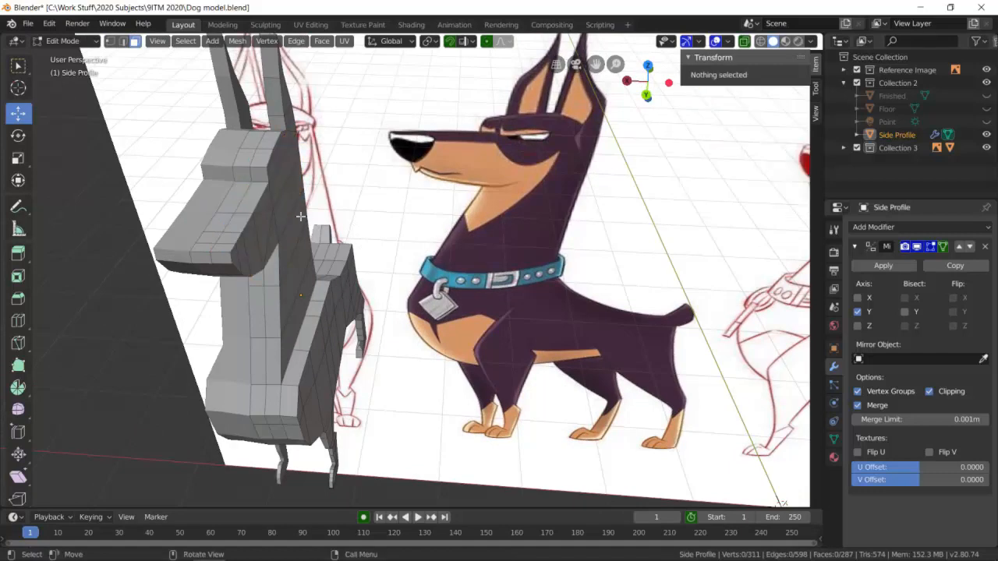
Select the outer side faces of the muzzle and head, from the nose back to the base of the ear.
{"action": "left_click", "coordinate": [237, 261]}
{"action": "left_click", "coordinate": [239, 260]}
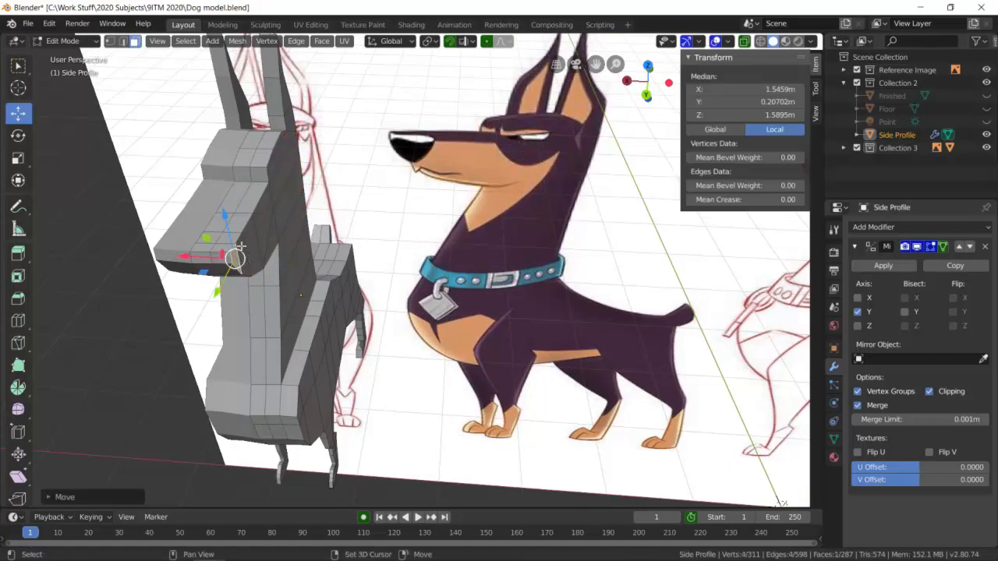
{"action": "left_click", "coordinate": [251, 237], "text": "shift"}
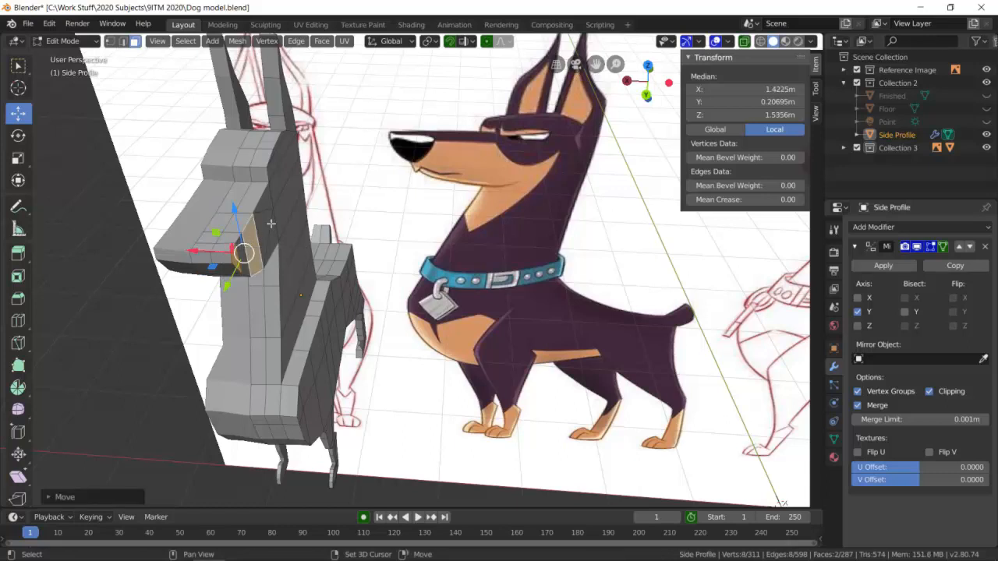
{"action": "left_click", "coordinate": [270, 224], "text": "shift"}
{"action": "left_click", "coordinate": [270, 218], "text": "shift"}
{"action": "left_click", "coordinate": [272, 201], "text": "shift"}
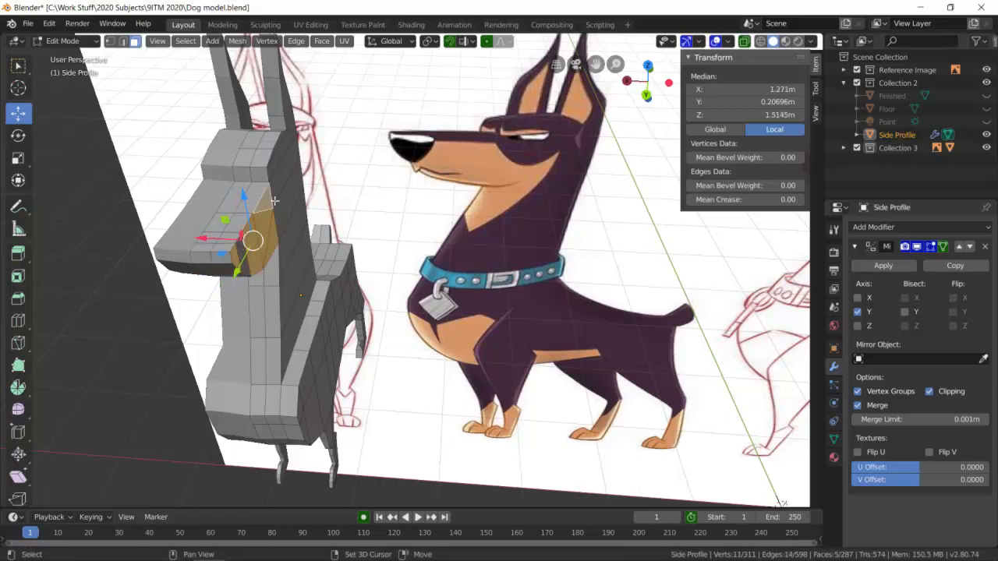
{"action": "left_click", "coordinate": [285, 188], "text": "shift"}
{"action": "left_click", "coordinate": [287, 170], "text": "shift"}
{"action": "left_click", "coordinate": [276, 156], "text": "shift"}
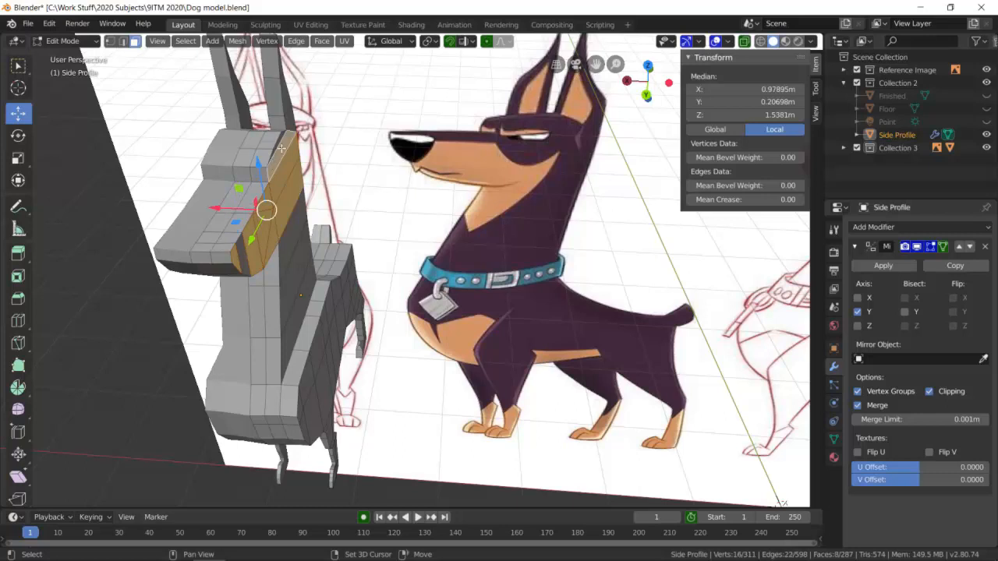
{"action": "left_click", "coordinate": [280, 141], "text": "shift"}
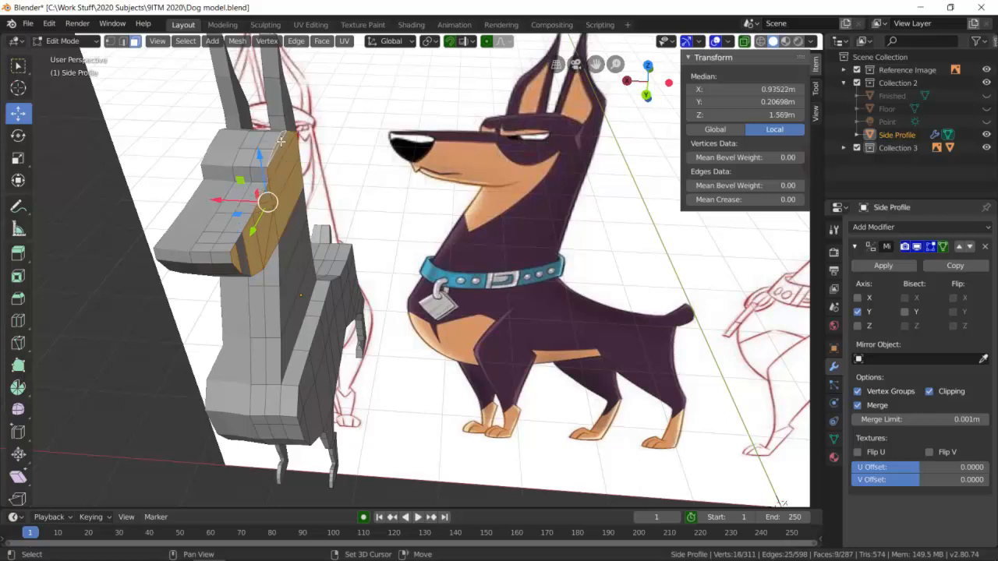
Add the outer ear faces to the head selection and move it outward to a median local Y of about 0.312 m, matching the front-view drawing.
{"action": "scroll", "coordinate": [258, 219], "scroll_direction": "up", "scroll_amount": 5}
{"action": "left_click", "coordinate": [78, 234], "text": "shift"}
{"action": "scroll", "coordinate": [134, 177], "scroll_direction": "down", "scroll_amount": 5}
{"action": "middle_click_drag", "start_coordinate": [298, 131], "coordinate": [311, 138]}
{"action": "left_click", "coordinate": [318, 134], "text": "shift"}
{"action": "left_click", "coordinate": [313, 116], "text": "shift"}
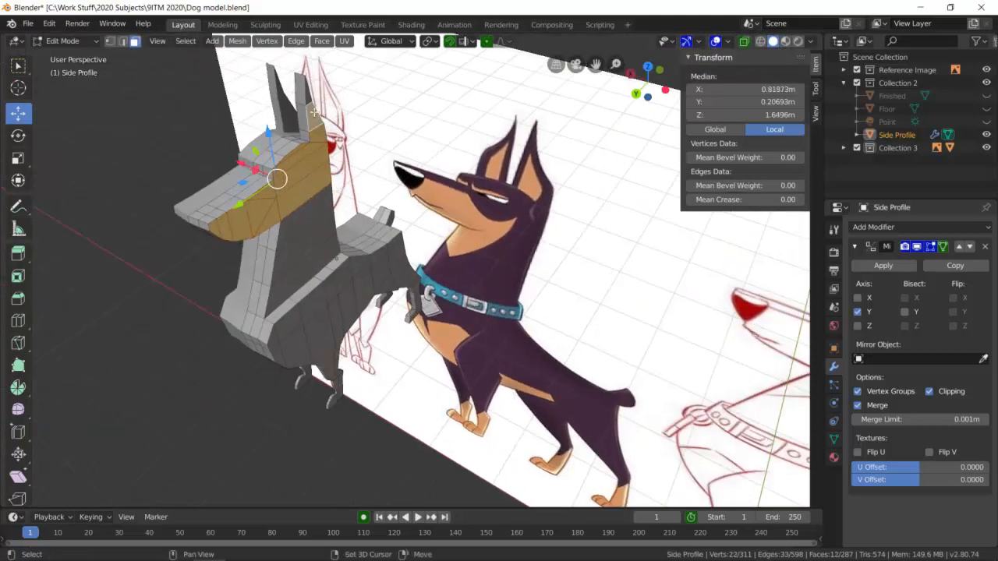
{"action": "left_click", "coordinate": [311, 101], "text": "shift"}
{"action": "middle_click_drag", "start_coordinate": [540, 102], "coordinate": [599, 68]}
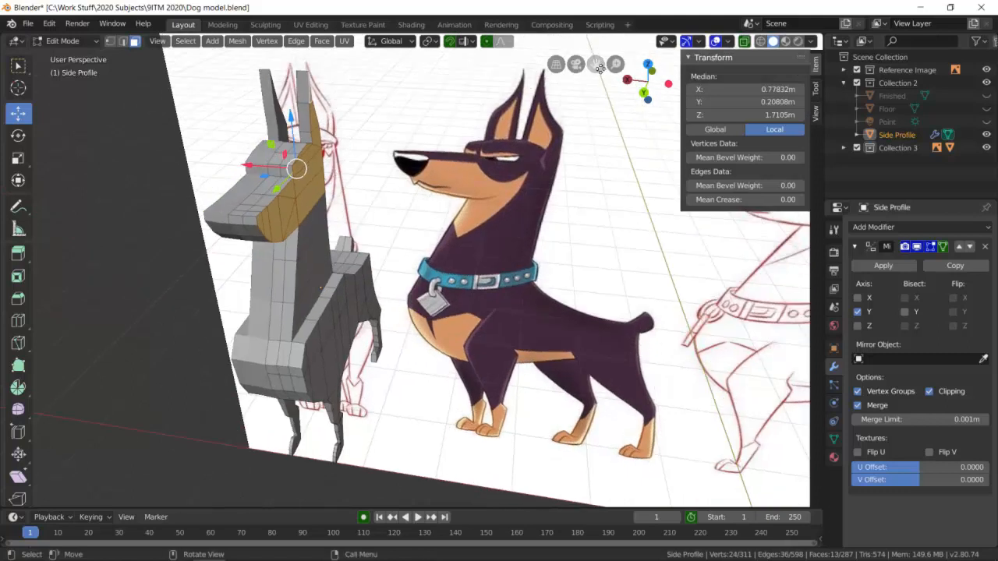
{"action": "left_click", "coordinate": [642, 94]}
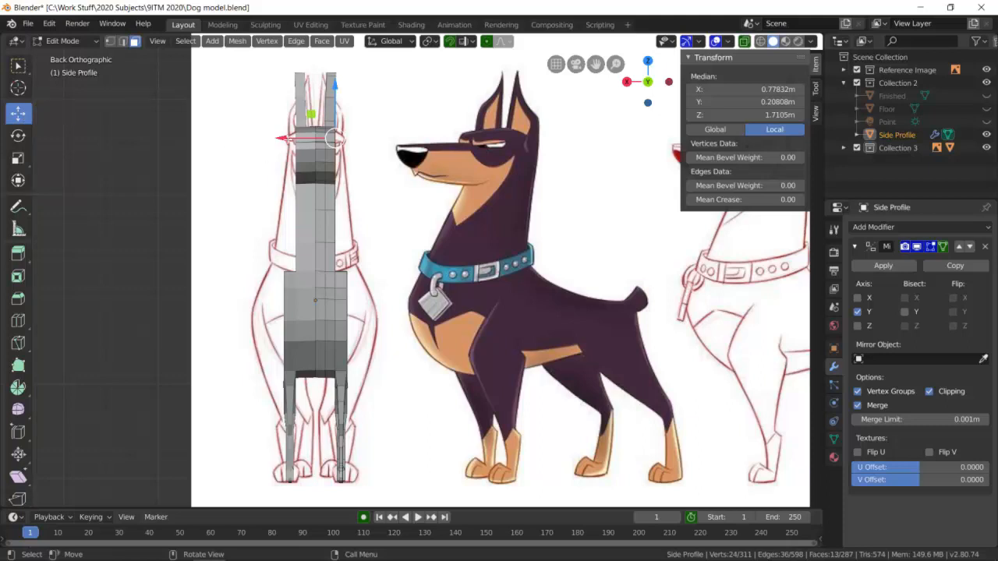
{"action": "left_click_drag", "start_coordinate": [282, 138], "coordinate": [296, 139]}
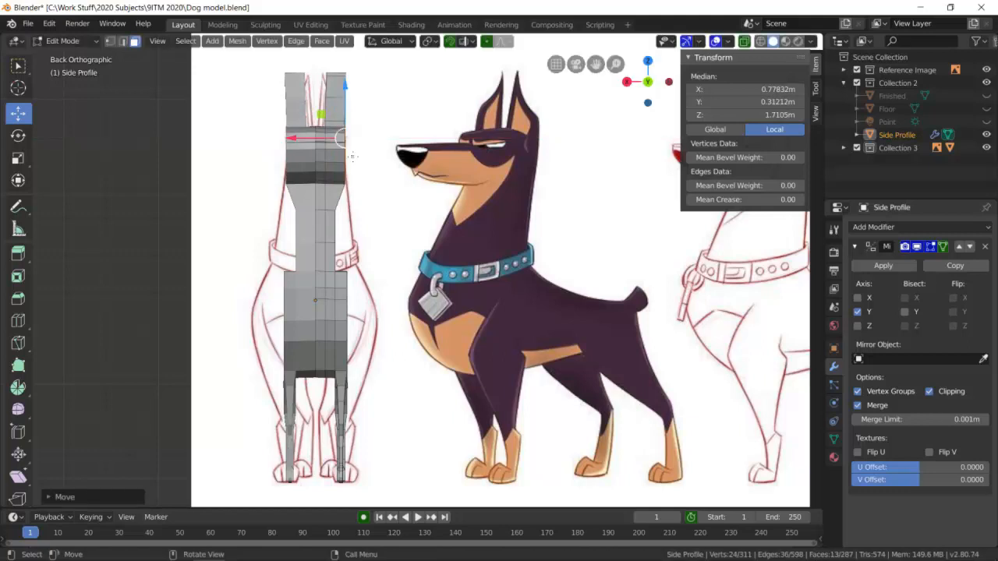
Display the model in wireframe shading, set selection to edges, and check the widened head against the front-view drawing.
{"action": "scroll", "coordinate": [352, 156], "scroll_direction": "up", "scroll_amount": 4}
{"action": "middle_click_drag", "start_coordinate": [346, 163], "coordinate": [323, 124]}
{"action": "scroll", "coordinate": [324, 125], "scroll_direction": "down", "scroll_amount": 6}
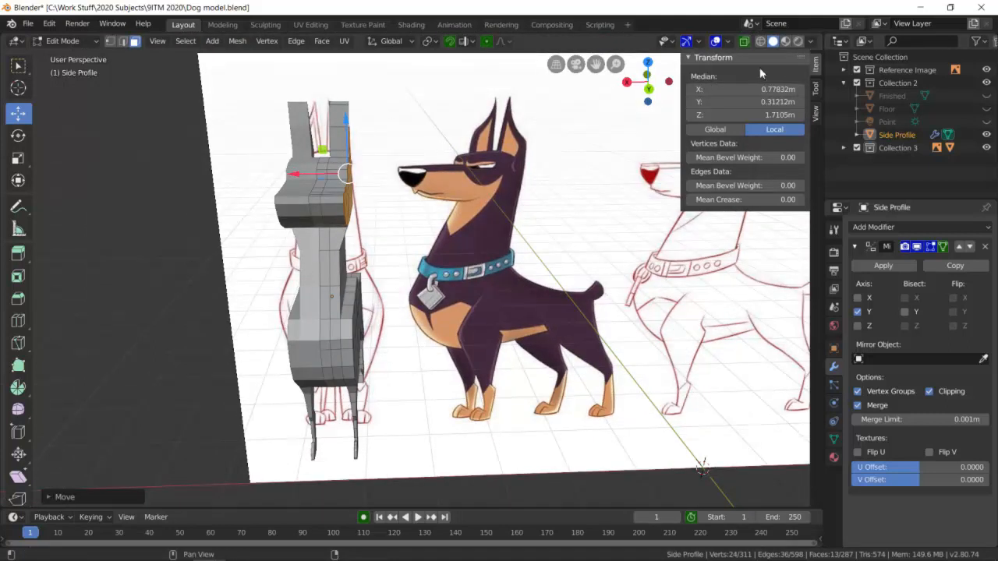
{"action": "left_click", "coordinate": [760, 42]}
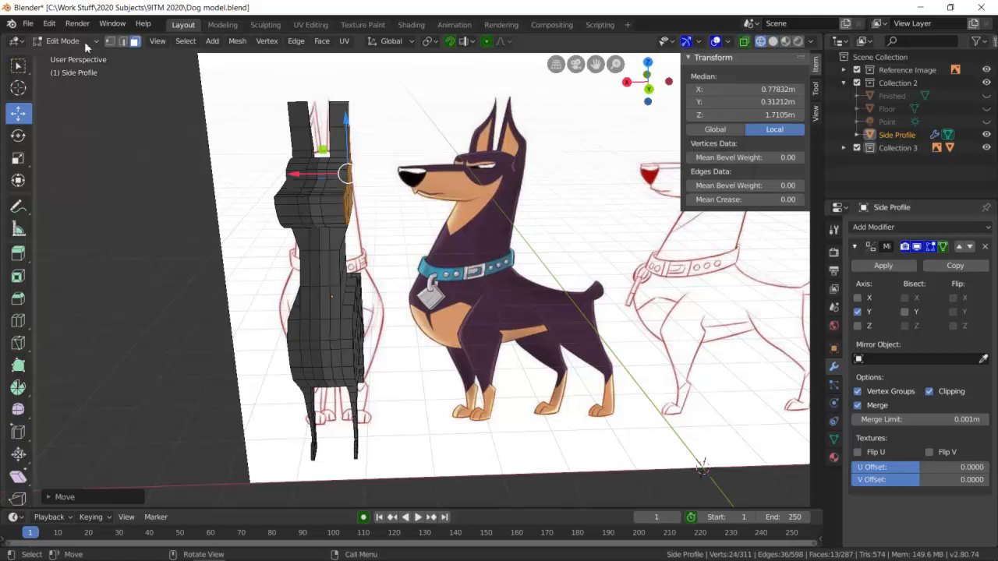
{"action": "left_click", "coordinate": [123, 41]}
{"action": "scroll", "coordinate": [331, 208], "scroll_direction": "up", "scroll_amount": 4}
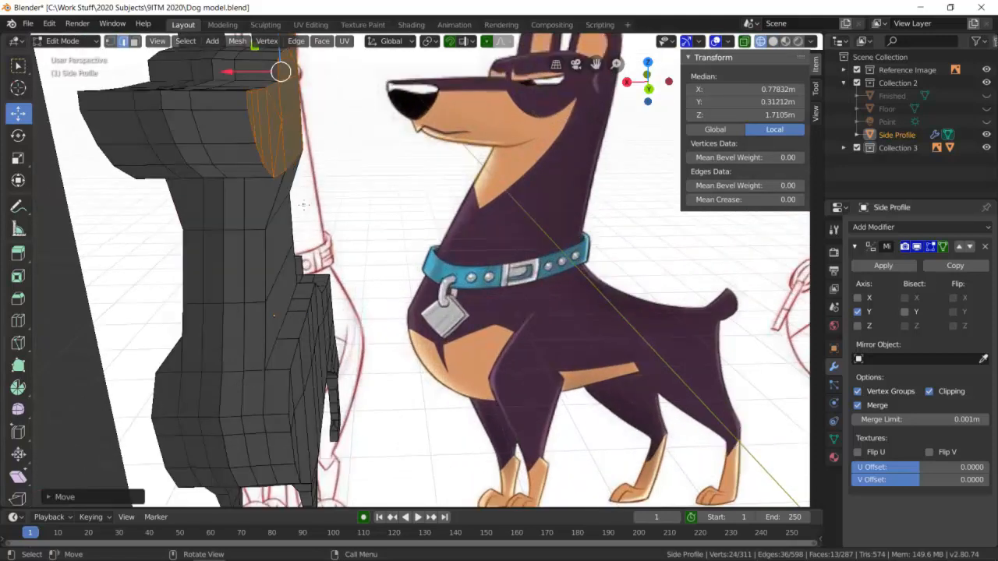
{"action": "mouse_move", "coordinate": [307, 181]}
{"action": "middle_mouse_down"}
{"action": "mouse_move", "coordinate": [355, 180]}
{"action": "mouse_move", "coordinate": [309, 178]}
{"action": "middle_mouse_up"}
{"action": "left_click", "coordinate": [309, 177]}
{"action": "scroll", "coordinate": [375, 154], "scroll_direction": "down", "scroll_amount": 2}
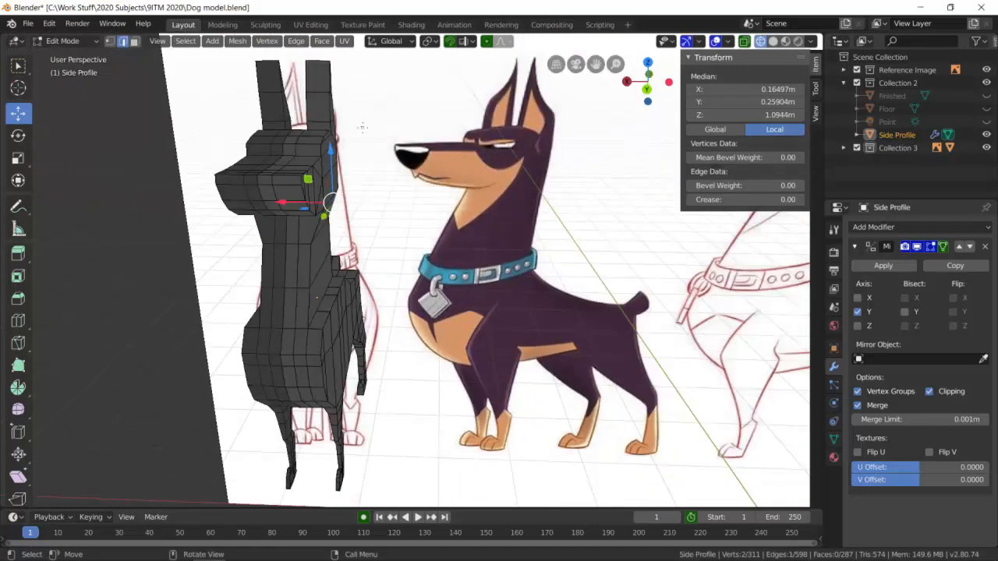
Select the upper side edges of the muzzle and move them inward to a local Y of about 0.257 m.
{"action": "scroll", "coordinate": [373, 154], "scroll_direction": "up", "scroll_amount": 4}
{"action": "middle_click_drag", "start_coordinate": [289, 170], "coordinate": [266, 176]}
{"action": "left_click", "coordinate": [230, 203]}
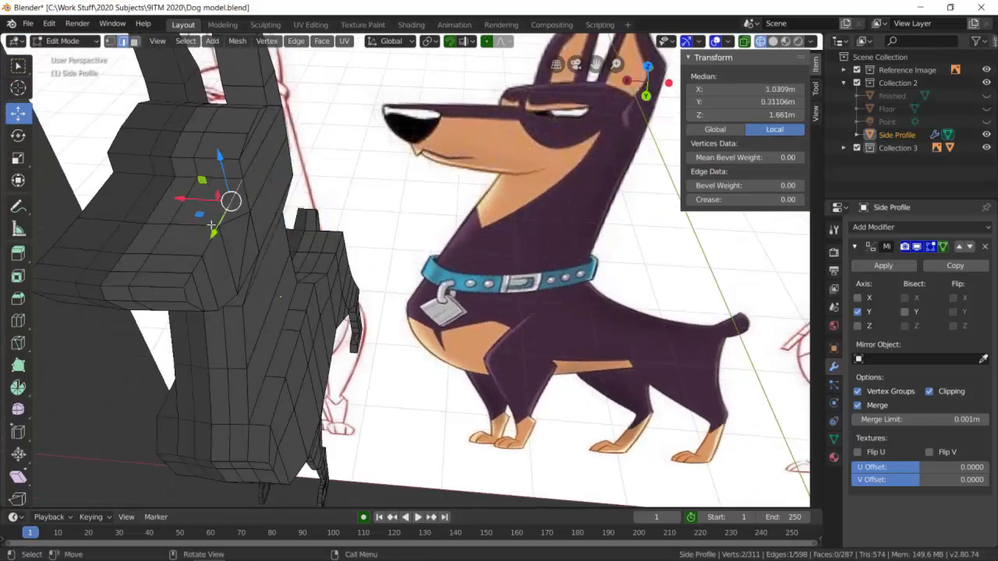
{"action": "left_click", "coordinate": [204, 249], "text": "shift"}
{"action": "left_click", "coordinate": [198, 266], "text": "shift"}
{"action": "left_click", "coordinate": [190, 280], "text": "shift"}
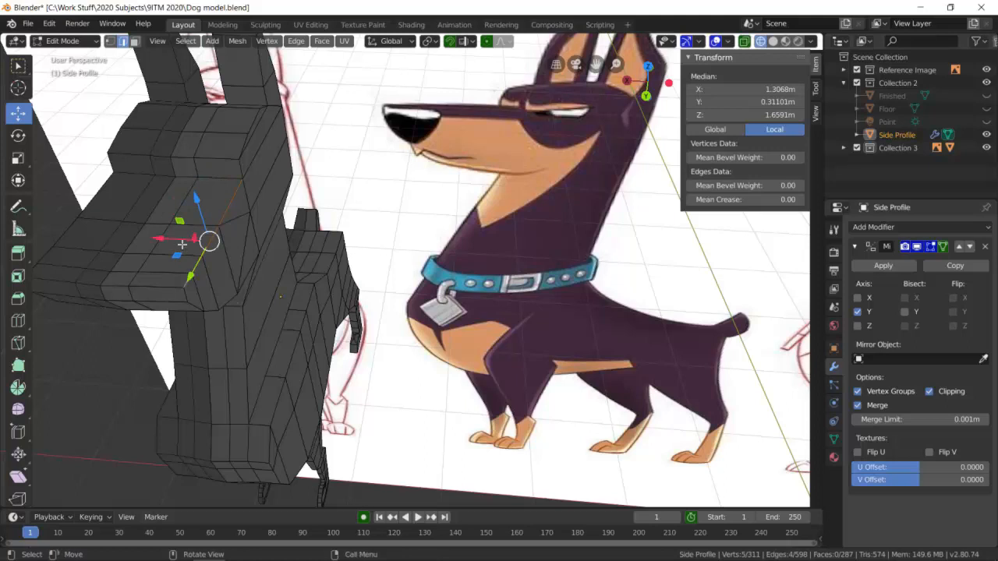
{"action": "left_click_drag", "start_coordinate": [160, 240], "coordinate": [143, 240]}
Set selection to vertices and move the muzzle's upper front corner vertex inward to a local Y of about 0.227 m.
{"action": "left_click", "coordinate": [184, 292]}
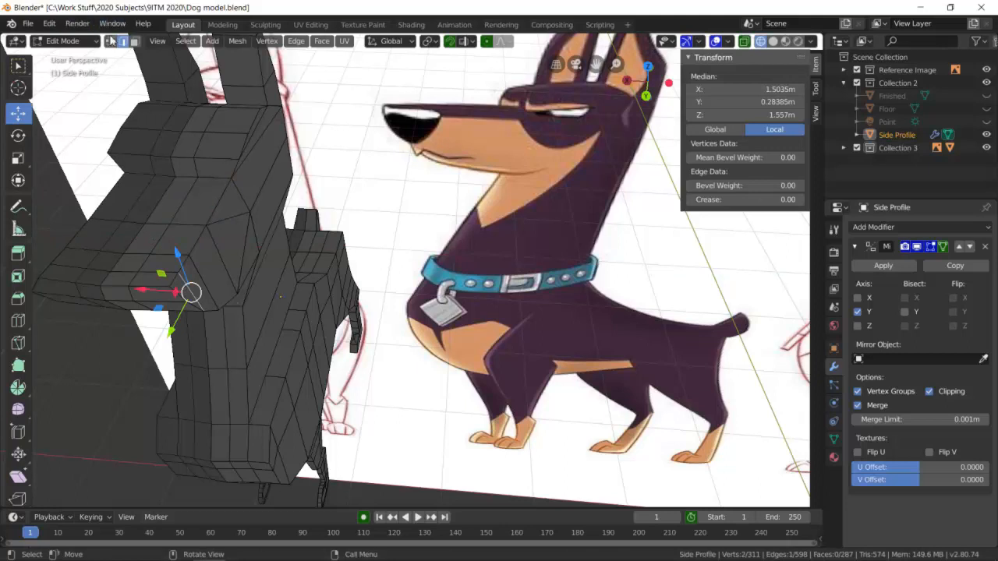
{"action": "left_click", "coordinate": [219, 265]}
{"action": "left_click", "coordinate": [215, 270]}
{"action": "left_click", "coordinate": [211, 231]}
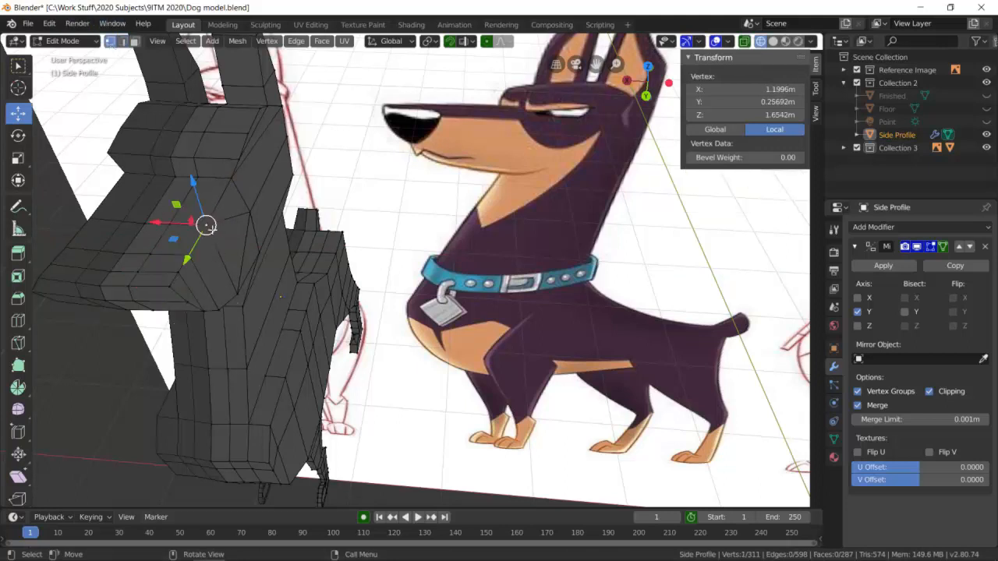
{"action": "left_click", "coordinate": [171, 288]}
{"action": "left_click_drag", "start_coordinate": [142, 283], "coordinate": [117, 285]}
{"action": "middle_click_drag", "start_coordinate": [117, 284], "coordinate": [252, 277]}
{"action": "middle_click_drag", "start_coordinate": [237, 279], "coordinate": [289, 178]}
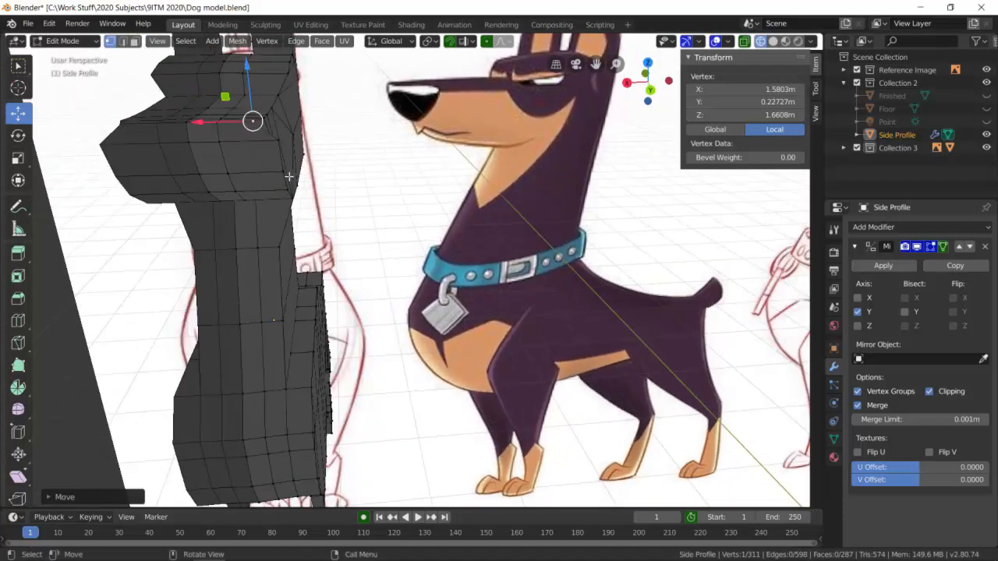
Try moving the vertex midway down the muzzle's front side edge inward, and undo the move.
{"action": "left_click", "coordinate": [283, 173]}
{"action": "left_click_drag", "start_coordinate": [233, 177], "coordinate": [224, 175]}
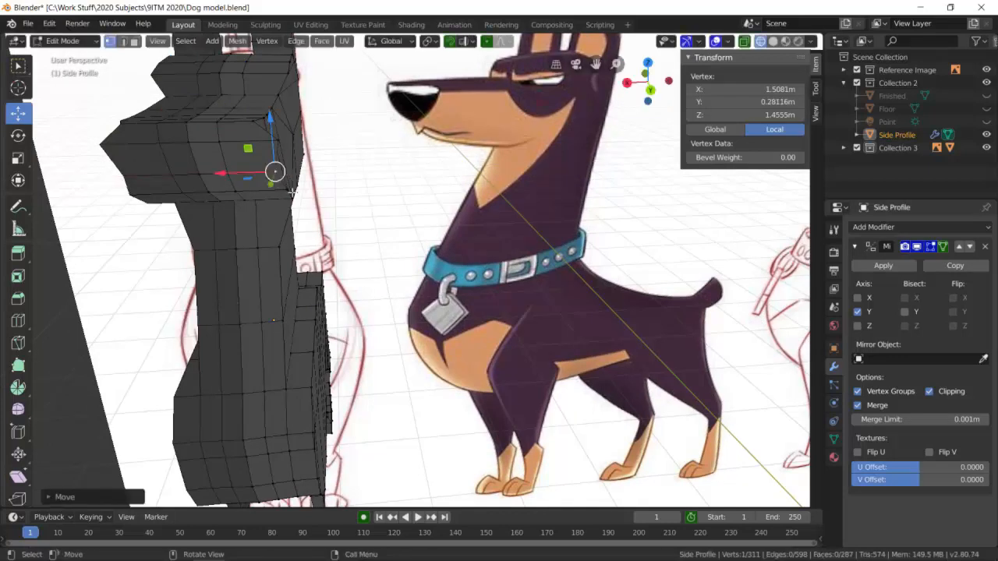
{"action": "key", "text": "ctrl+z"}
Move the muzzle's bottom side corner vertex and the vertex in front of it inward, the latter to a local Y of about 0.237 m.
{"action": "middle_click_drag", "start_coordinate": [292, 191], "coordinate": [302, 184]}
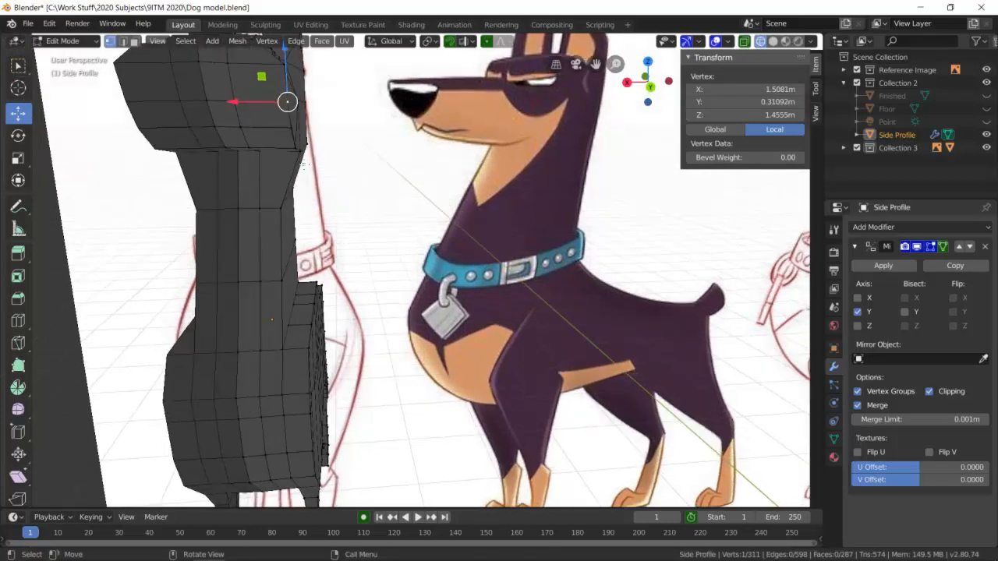
{"action": "left_click", "coordinate": [295, 148]}
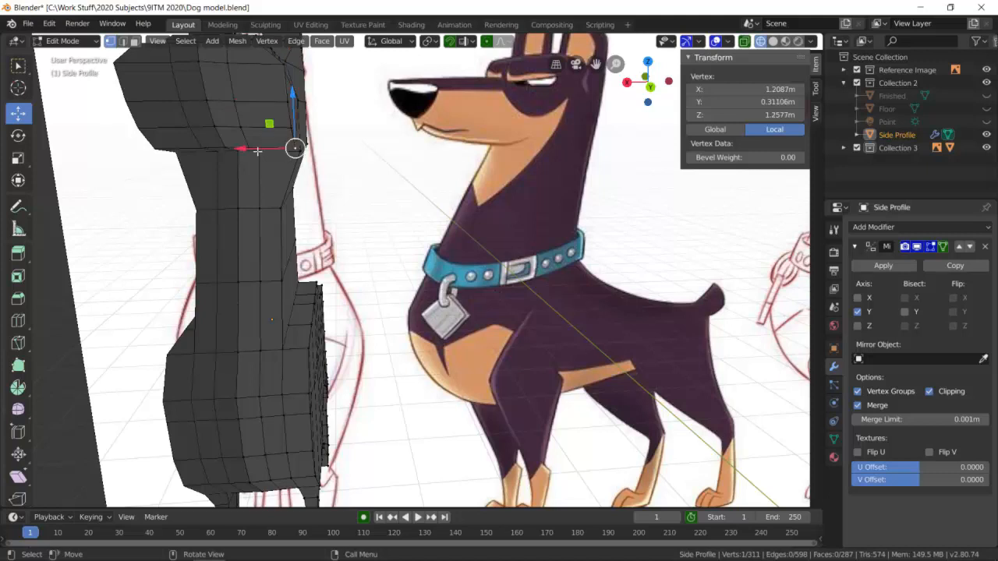
{"action": "left_click_drag", "start_coordinate": [244, 152], "coordinate": [228, 131]}
{"action": "left_click", "coordinate": [289, 128]}
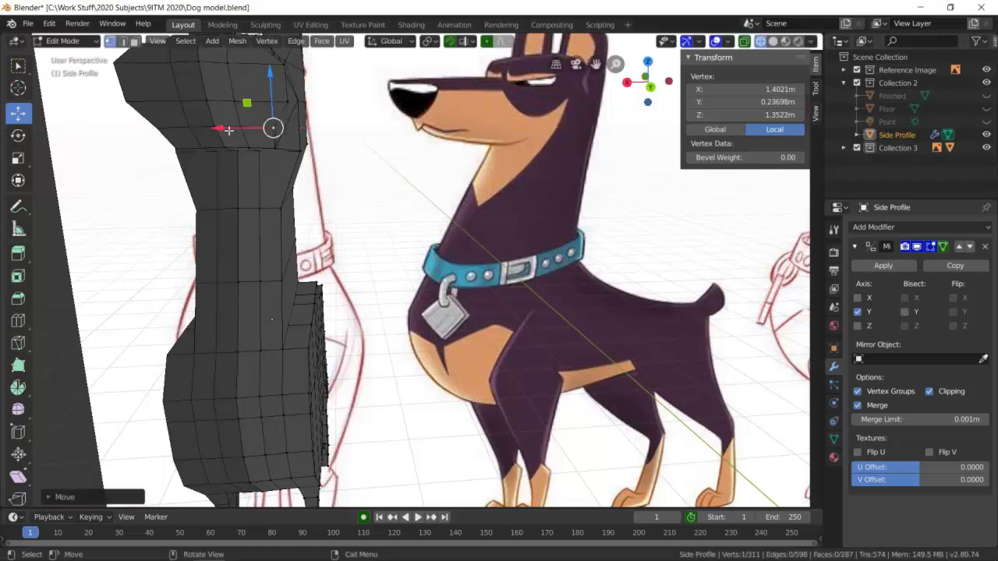
Move the next two vertices up the muzzle's front side edge inward, the upper one to a local Y of about 0.237 m.
{"action": "left_click", "coordinate": [289, 101]}
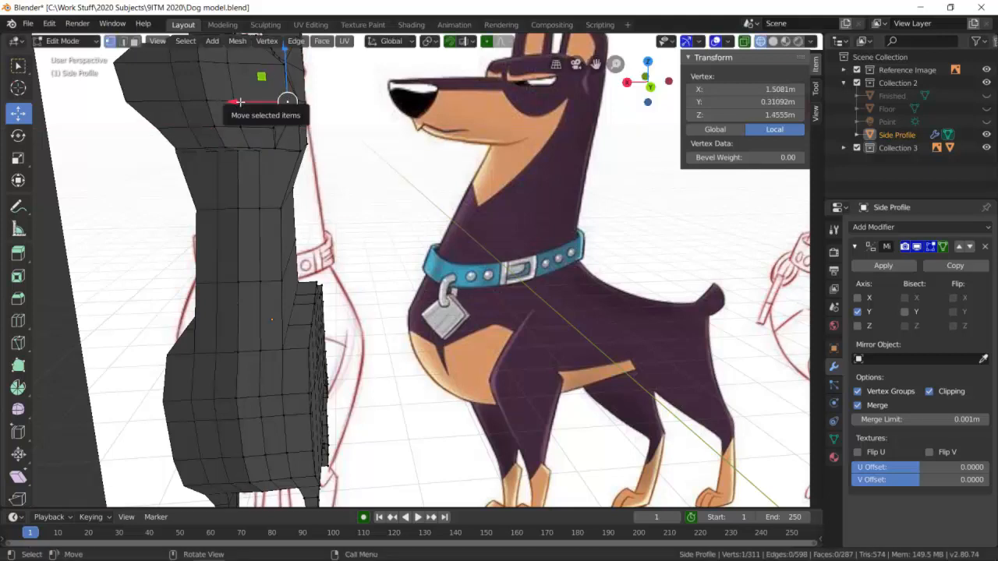
{"action": "left_click_drag", "start_coordinate": [253, 104], "coordinate": [230, 102]}
{"action": "middle_click_drag", "start_coordinate": [260, 79], "coordinate": [261, 105]}
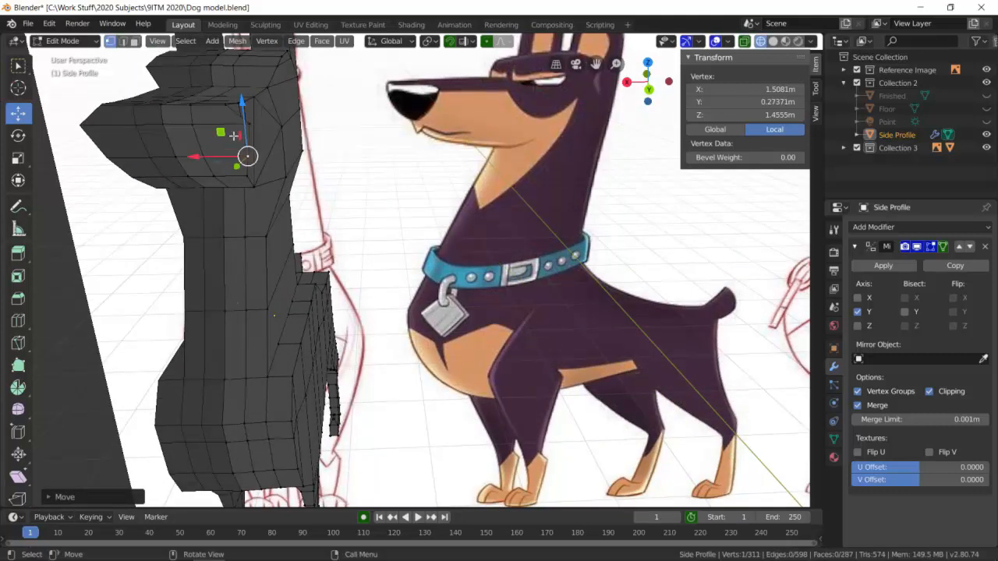
{"action": "key", "text": "ctrl+z"}
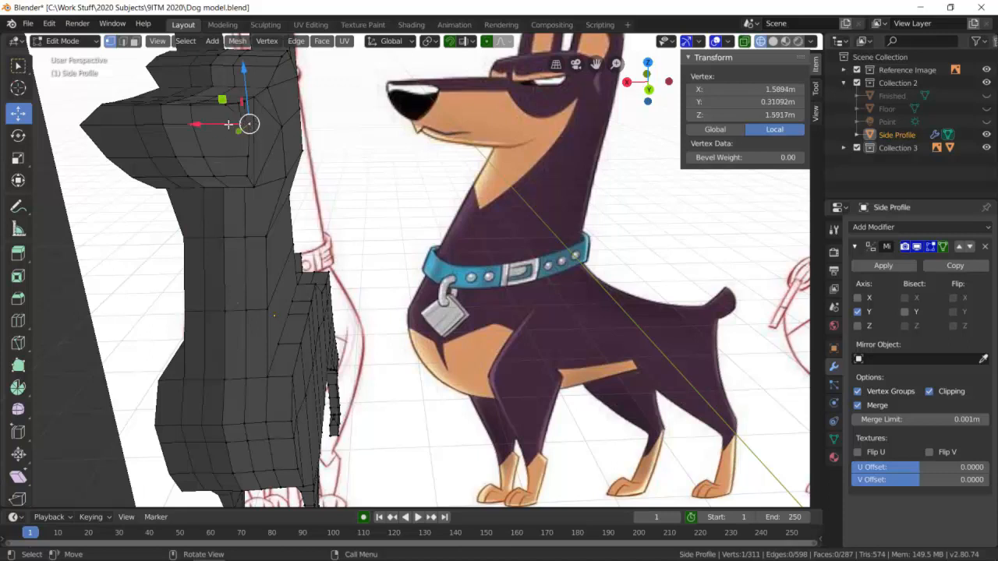
{"action": "left_click_drag", "start_coordinate": [205, 126], "coordinate": [179, 129]}
Adjust the cheek vertex on the head's side to a local Y of about 0.341 m and the rear head vertex to about 0.297 m.
{"action": "middle_click_drag", "start_coordinate": [250, 125], "coordinate": [252, 162]}
{"action": "middle_click_drag", "start_coordinate": [254, 322], "coordinate": [228, 291]}
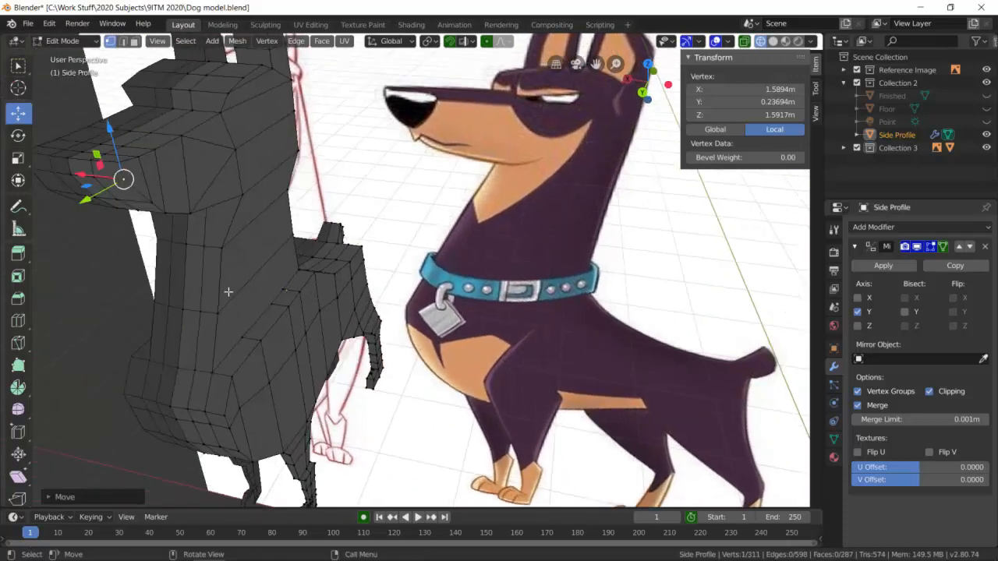
{"action": "left_click", "coordinate": [235, 154]}
{"action": "left_click_drag", "start_coordinate": [191, 145], "coordinate": [197, 146]}
{"action": "mouse_move", "coordinate": [230, 184]}
{"action": "middle_mouse_down"}
{"action": "mouse_move", "coordinate": [263, 189]}
{"action": "mouse_move", "coordinate": [241, 179]}
{"action": "middle_mouse_up"}
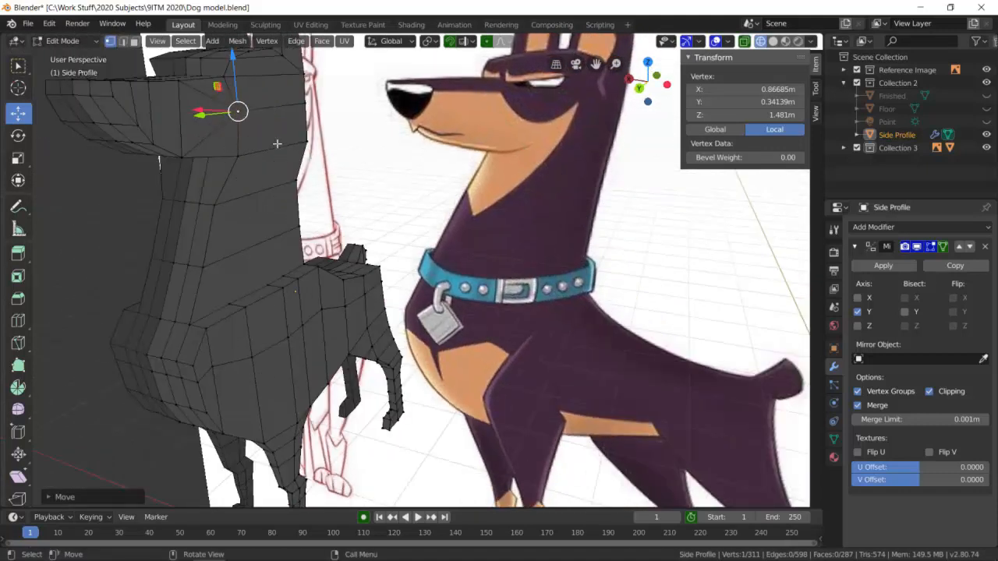
{"action": "middle_click_drag", "start_coordinate": [251, 134], "coordinate": [322, 103]}
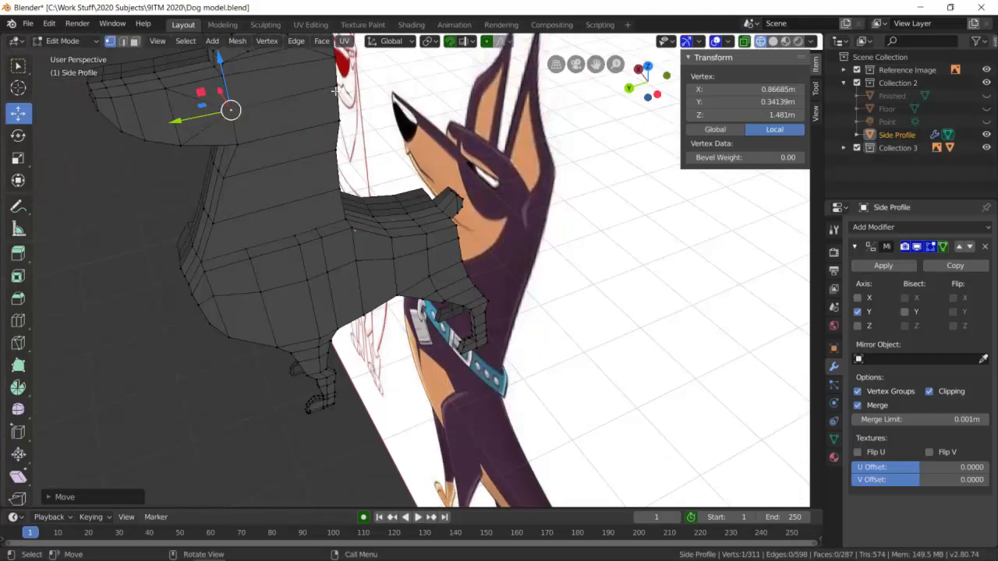
{"action": "left_click", "coordinate": [326, 81]}
{"action": "left_click_drag", "start_coordinate": [298, 92], "coordinate": [319, 70]}
{"action": "middle_click_drag", "start_coordinate": [300, 151], "coordinate": [533, 88]}
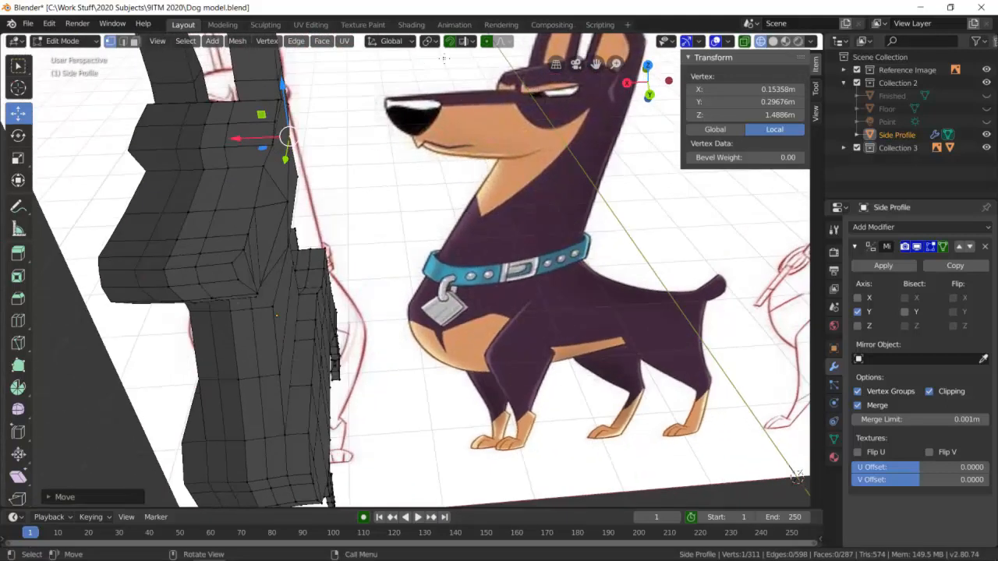
Hide the Reference Image collection and examine the reshaped dog in solid and wireframe shading.
{"action": "left_click", "coordinate": [772, 40]}
{"action": "middle_click_drag", "start_coordinate": [401, 204], "coordinate": [339, 209]}
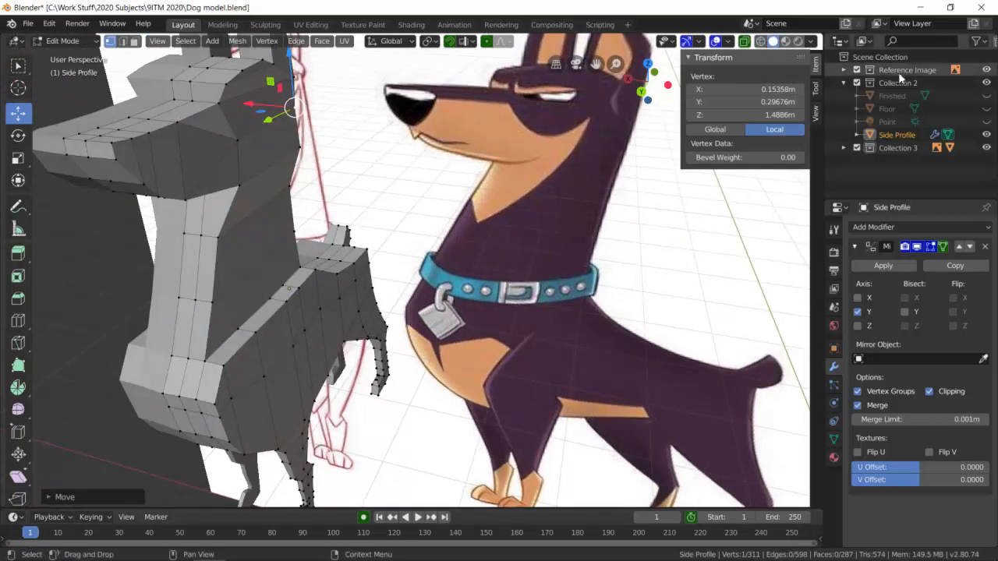
{"action": "left_click", "coordinate": [986, 70]}
{"action": "mouse_move", "coordinate": [383, 179]}
{"action": "middle_mouse_down"}
{"action": "mouse_move", "coordinate": [417, 192]}
{"action": "mouse_move", "coordinate": [355, 187]}
{"action": "mouse_move", "coordinate": [363, 227]}
{"action": "mouse_move", "coordinate": [376, 167]}
{"action": "mouse_move", "coordinate": [376, 176]}
{"action": "middle_mouse_up"}
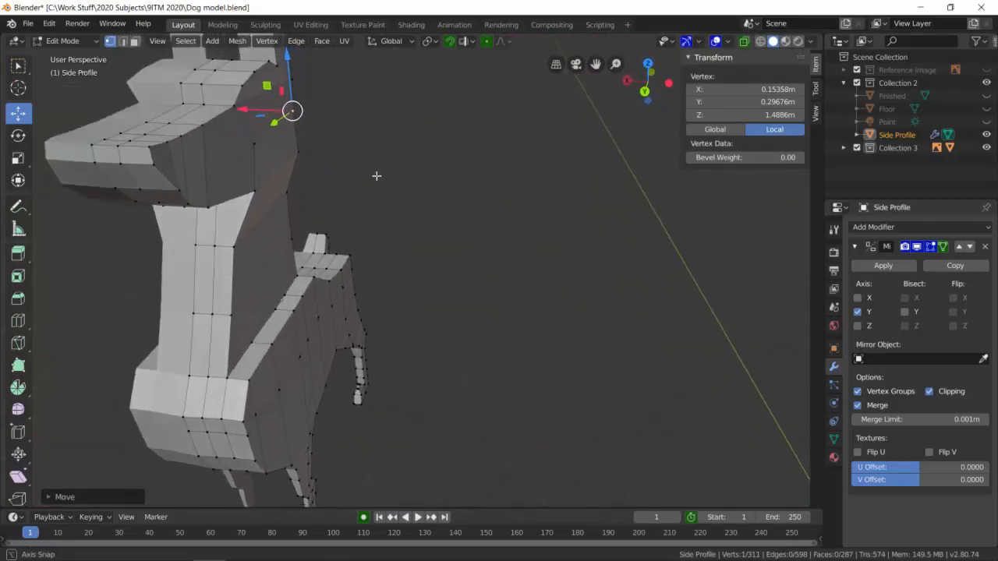
{"action": "scroll", "coordinate": [302, 142], "scroll_direction": "down", "scroll_amount": 3}
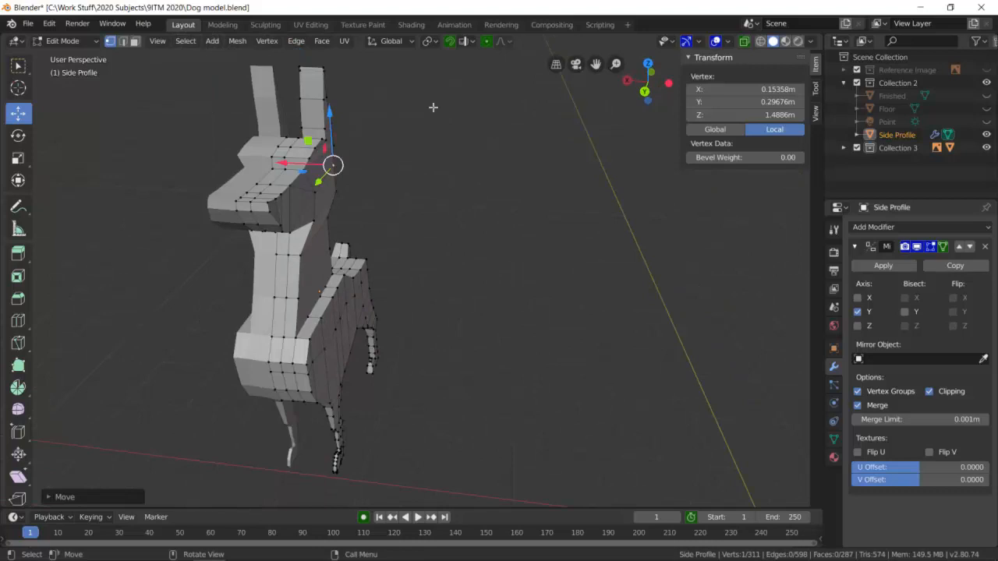
{"action": "left_click", "coordinate": [760, 41]}
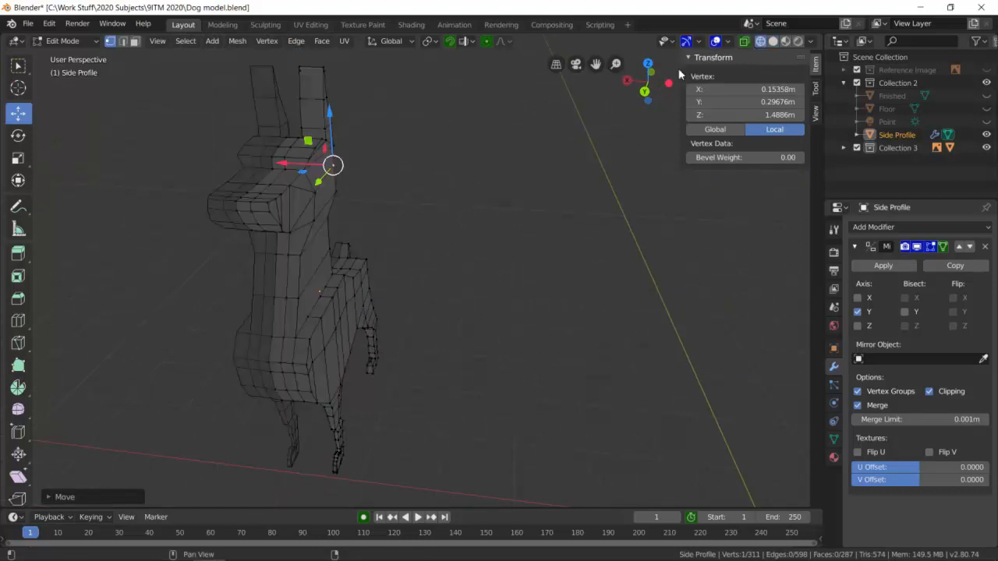
{"action": "scroll", "coordinate": [197, 93], "scroll_direction": "up", "scroll_amount": 3}
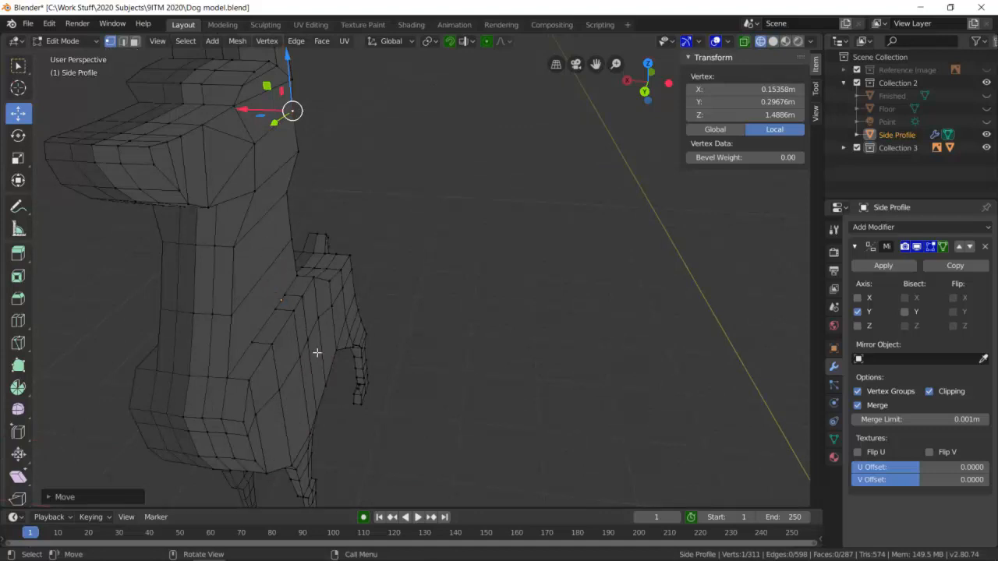
{"action": "scroll", "coordinate": [344, 349], "scroll_direction": "down", "scroll_amount": 2}
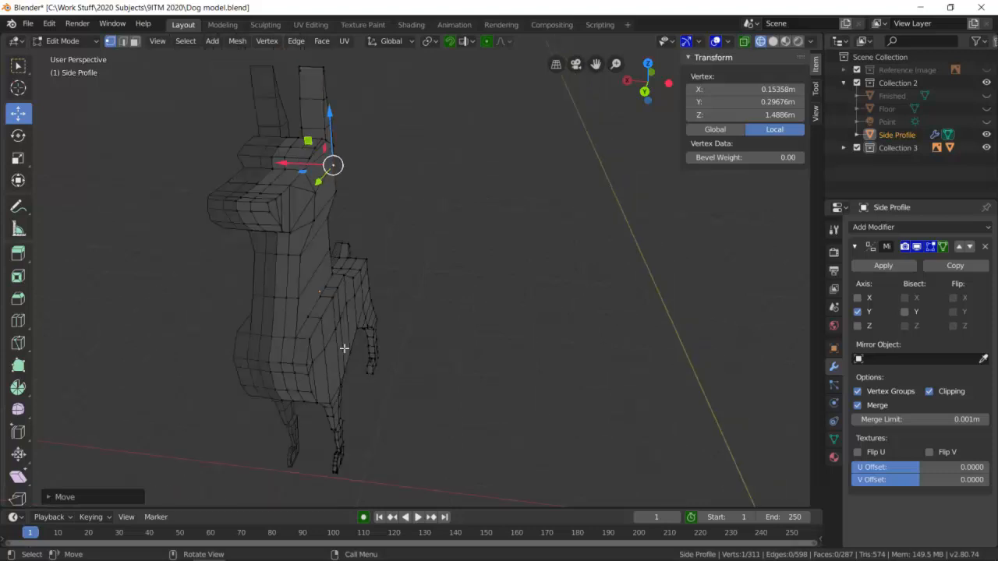
Hide the Side Profile object, show and select the Finished model, and display it in solid shading from several angles.
{"action": "left_click", "coordinate": [986, 135]}
{"action": "left_click", "coordinate": [986, 95]}
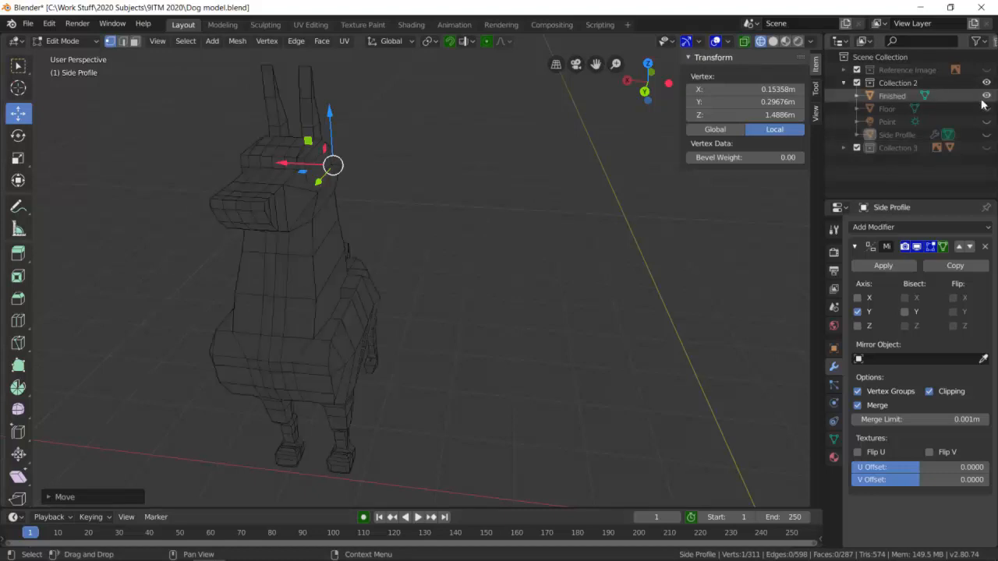
{"action": "left_click", "coordinate": [943, 98]}
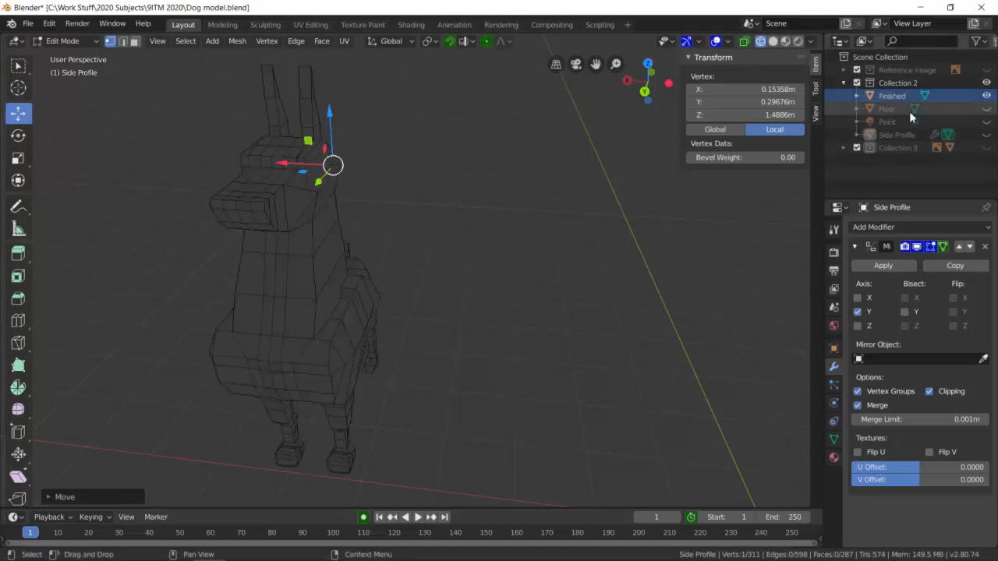
{"action": "scroll", "coordinate": [428, 286], "scroll_direction": "up", "scroll_amount": 1}
{"action": "middle_click_drag", "start_coordinate": [428, 287], "coordinate": [397, 285]}
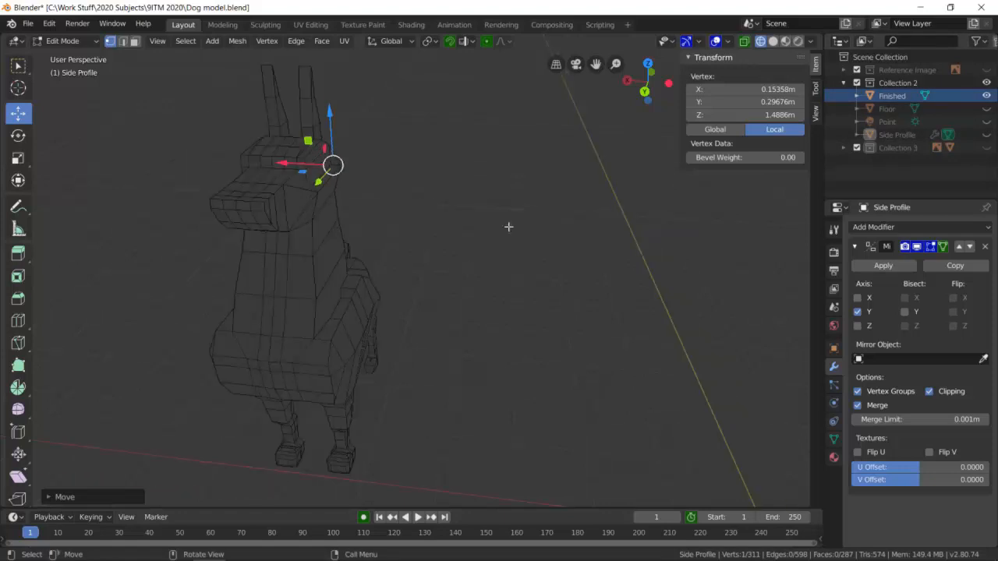
{"action": "left_click", "coordinate": [772, 41]}
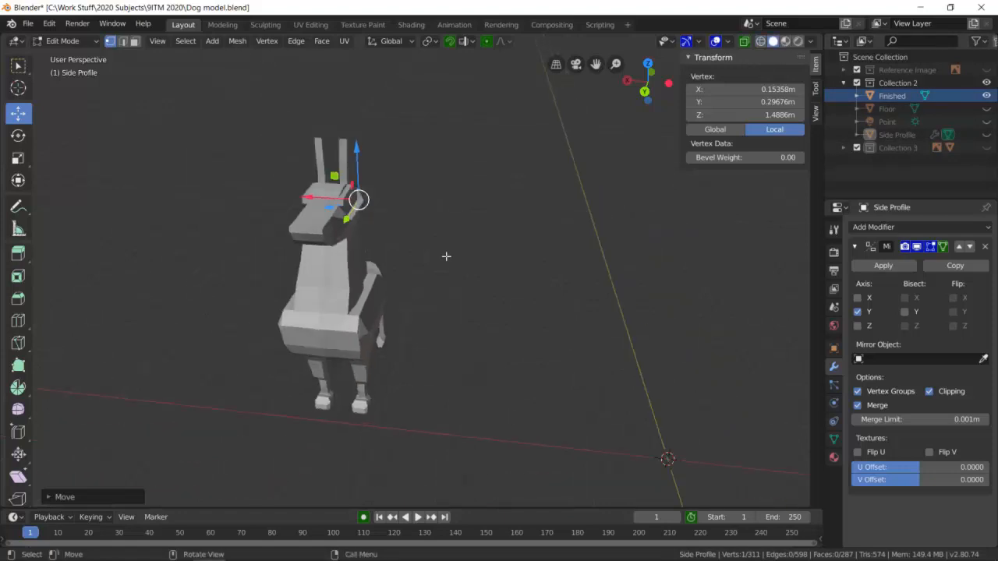
{"action": "middle_click_drag", "start_coordinate": [337, 265], "coordinate": [313, 261]}
{"action": "left_click", "coordinate": [744, 43]}
{"action": "left_click", "coordinate": [746, 44]}
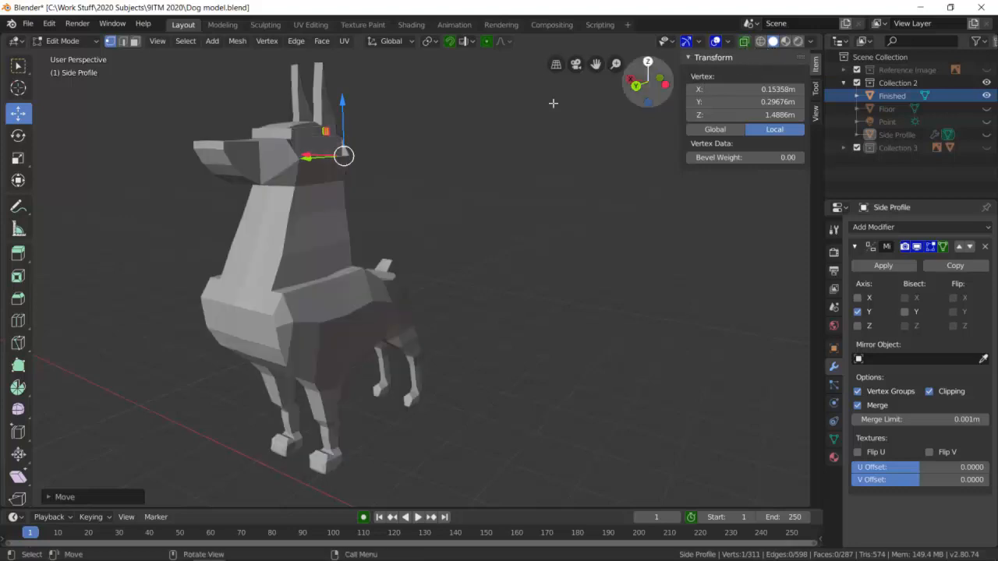
{"action": "scroll", "coordinate": [386, 225], "scroll_direction": "up", "scroll_amount": 2}
{"action": "middle_click_drag", "start_coordinate": [387, 225], "coordinate": [399, 252]}
Show the Reference Image collection and compare the finished dog's front and back with the front-view drawing.
{"action": "left_click", "coordinate": [987, 70]}
{"action": "scroll", "coordinate": [399, 251], "scroll_direction": "down", "scroll_amount": 3}
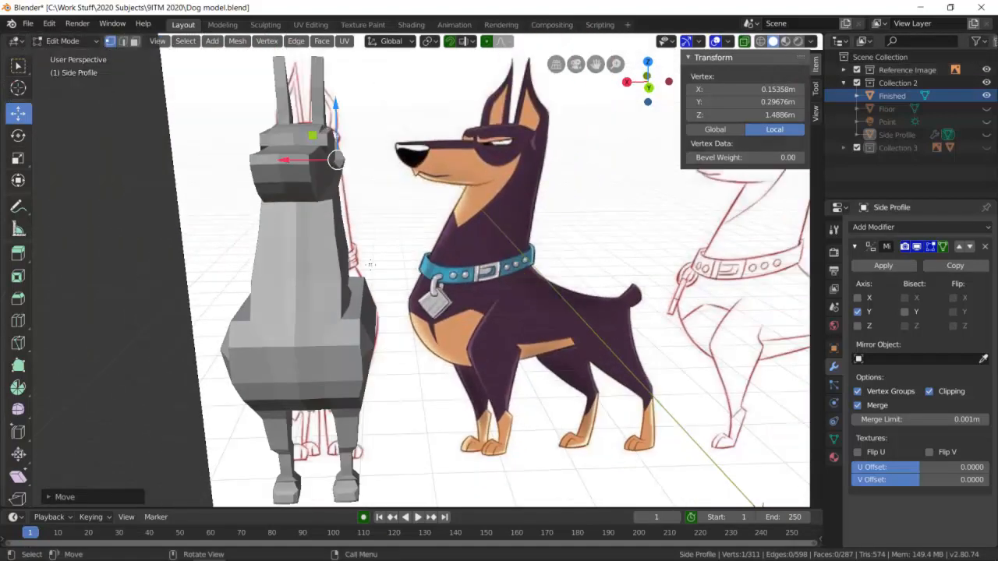
{"action": "middle_click_drag", "start_coordinate": [328, 291], "coordinate": [353, 333]}
{"action": "middle_click_drag", "start_coordinate": [361, 467], "coordinate": [594, 443]}
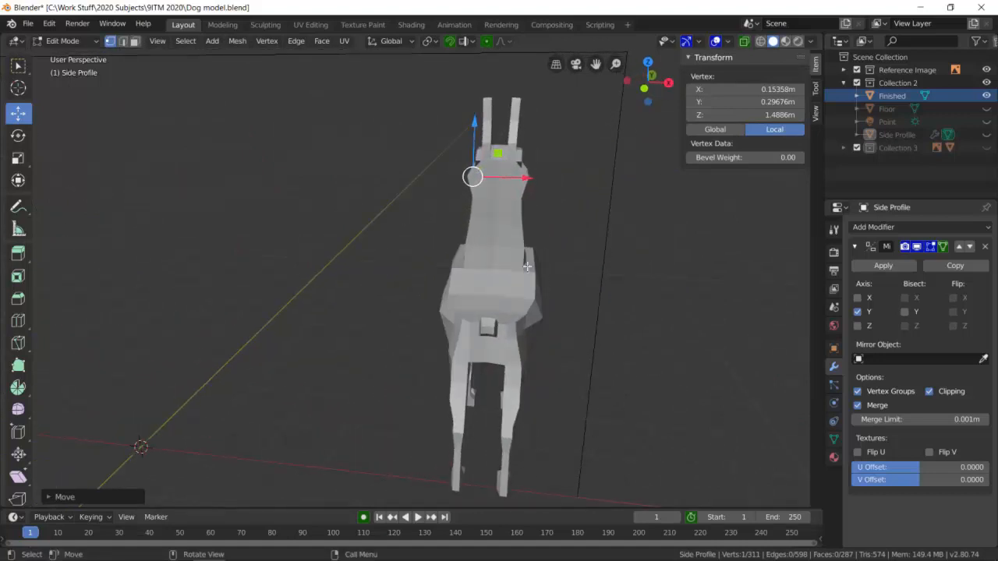
{"action": "middle_click_drag", "start_coordinate": [567, 338], "coordinate": [350, 337]}
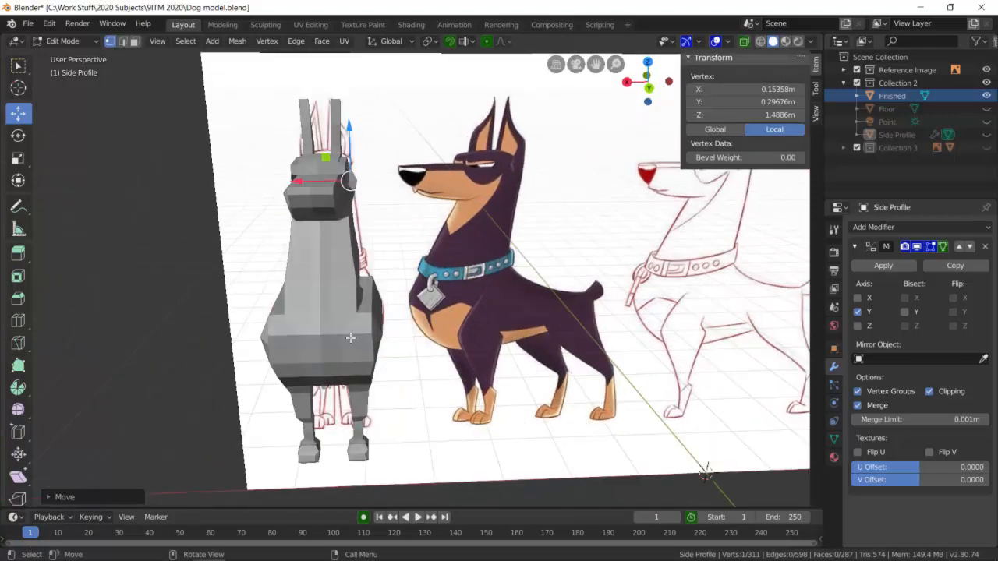
{"action": "middle_click_drag", "start_coordinate": [370, 415], "coordinate": [360, 393]}
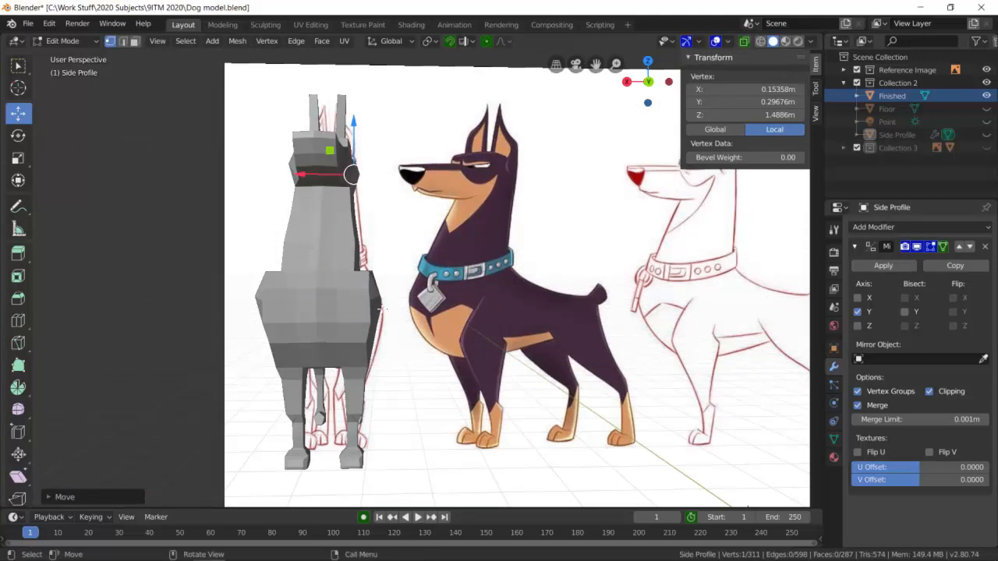
{"action": "middle_click_drag", "start_coordinate": [341, 319], "coordinate": [363, 340]}
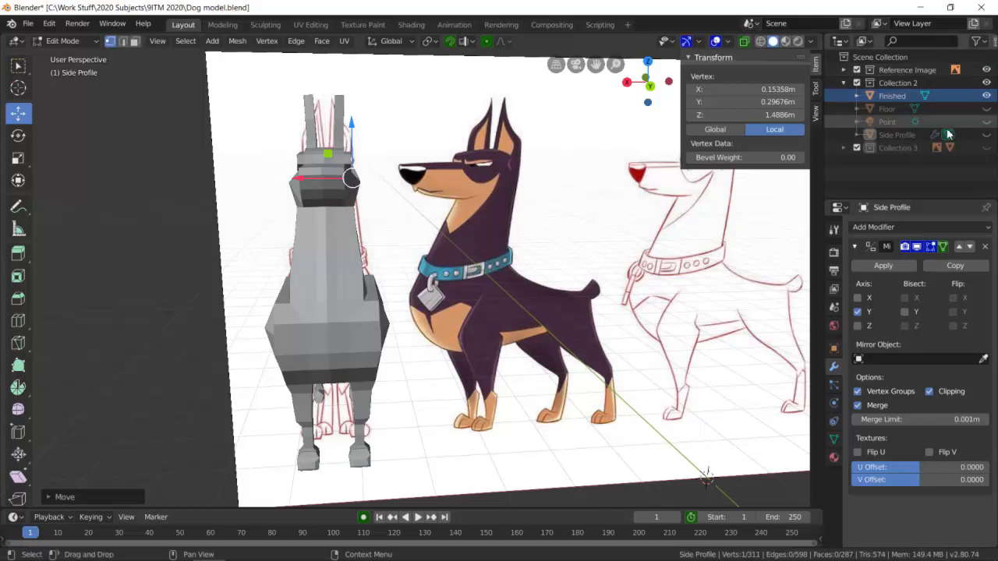
Hide the reference images, show the Floor object, and display the finished dog in material preview shading.
{"action": "left_click", "coordinate": [986, 70]}
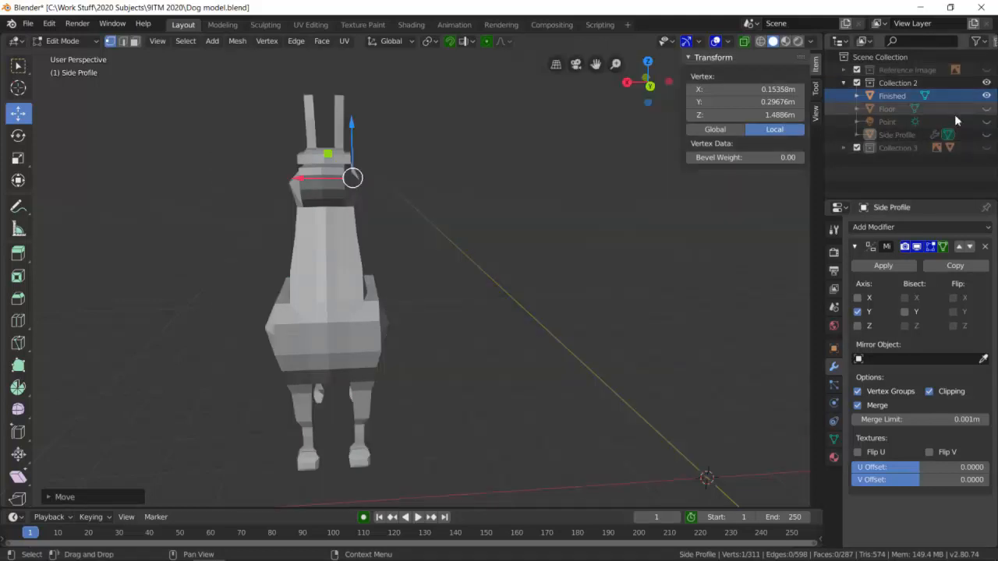
{"action": "left_click", "coordinate": [987, 108]}
{"action": "middle_click_drag", "start_coordinate": [717, 295], "coordinate": [658, 327]}
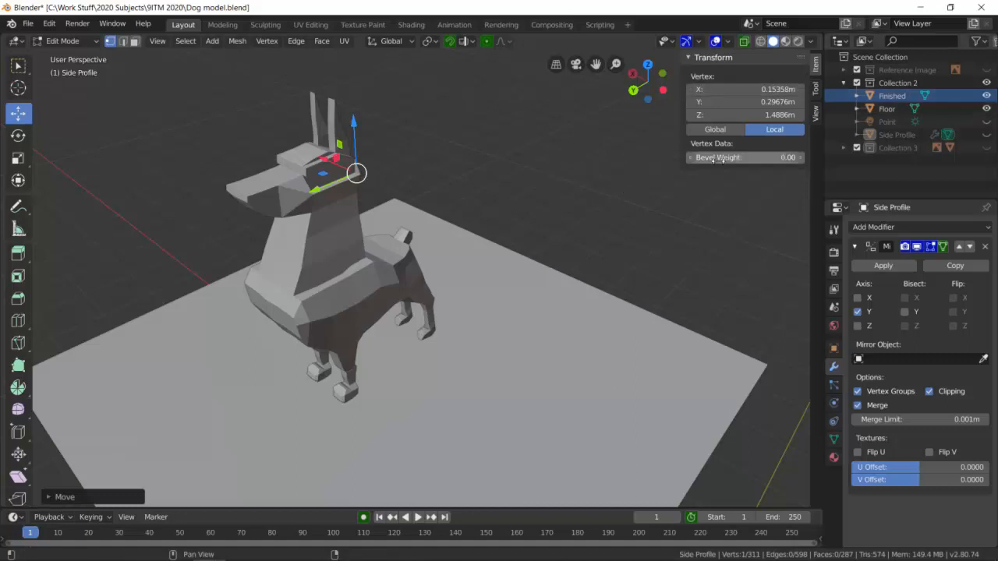
{"action": "left_click", "coordinate": [784, 42]}
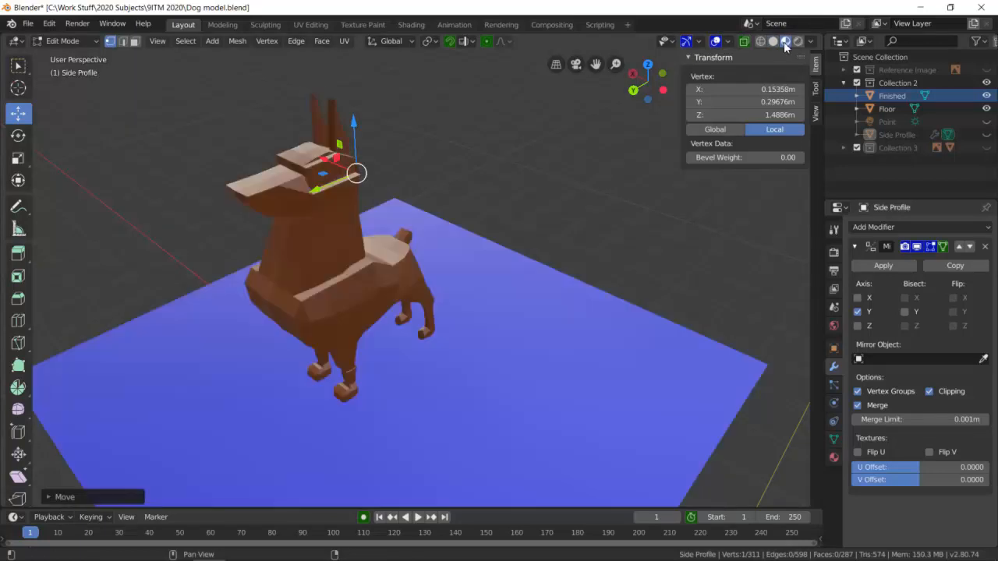
Switch to Object Mode, select the finished dog, and examine its material settings.
{"action": "left_click", "coordinate": [834, 458]}
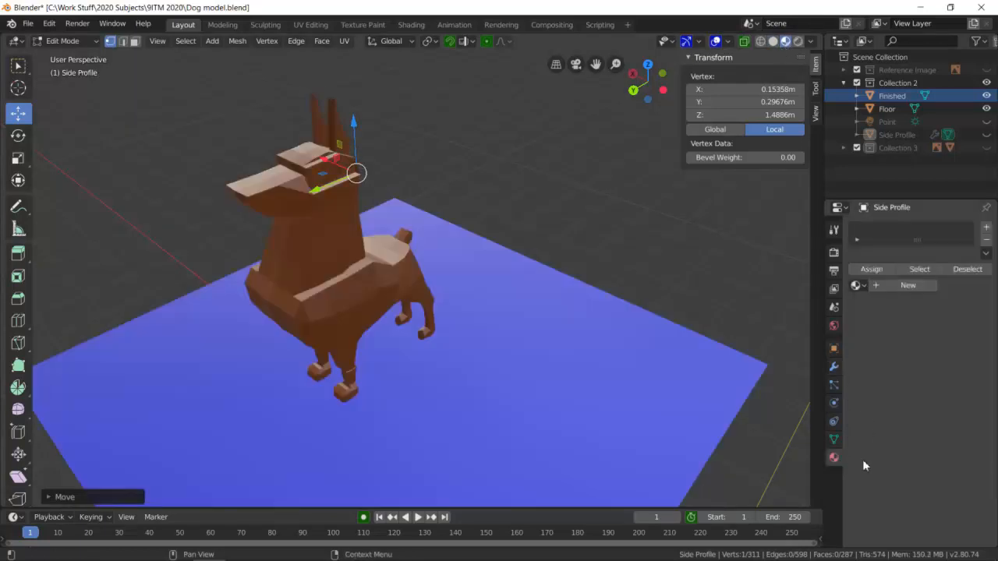
{"action": "left_click", "coordinate": [64, 40]}
{"action": "left_click", "coordinate": [66, 54]}
{"action": "left_click", "coordinate": [355, 288]}
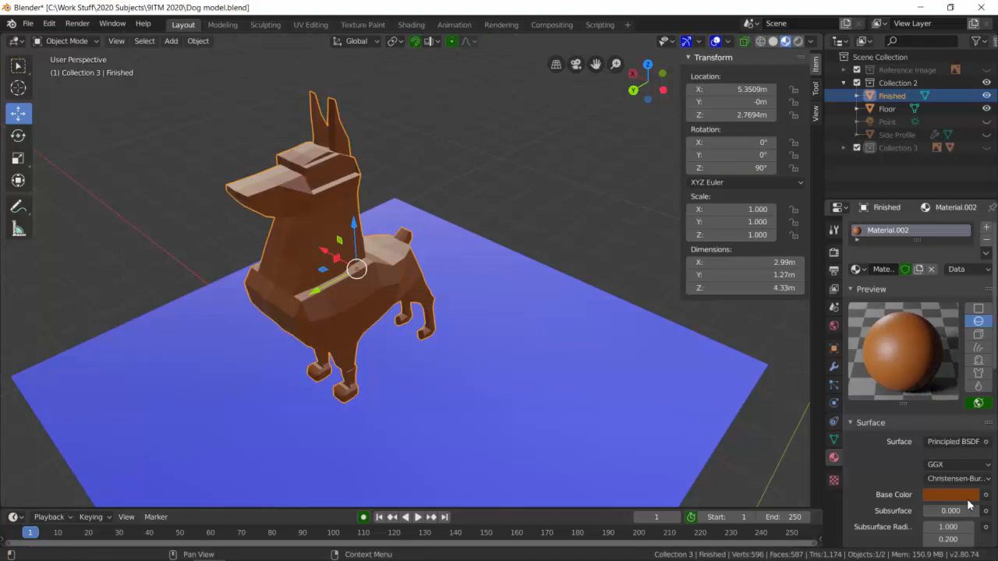
{"action": "scroll", "coordinate": [967, 504], "scroll_direction": "down", "scroll_amount": 1}
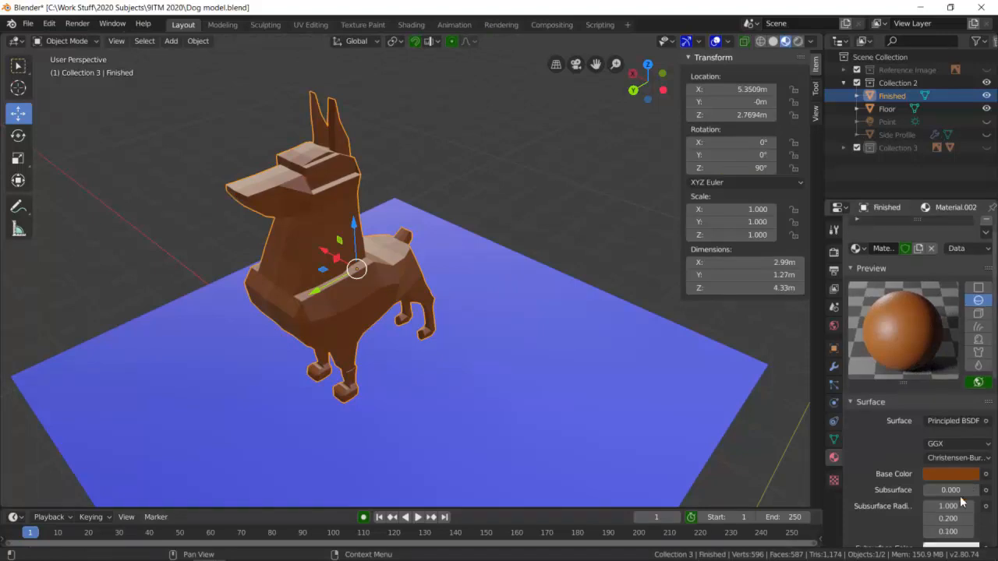
Select the floor, examine its material settings, and display the scene in rendered shading.
{"action": "left_click", "coordinate": [571, 326]}
{"action": "scroll", "coordinate": [951, 473], "scroll_direction": "down", "scroll_amount": 4}
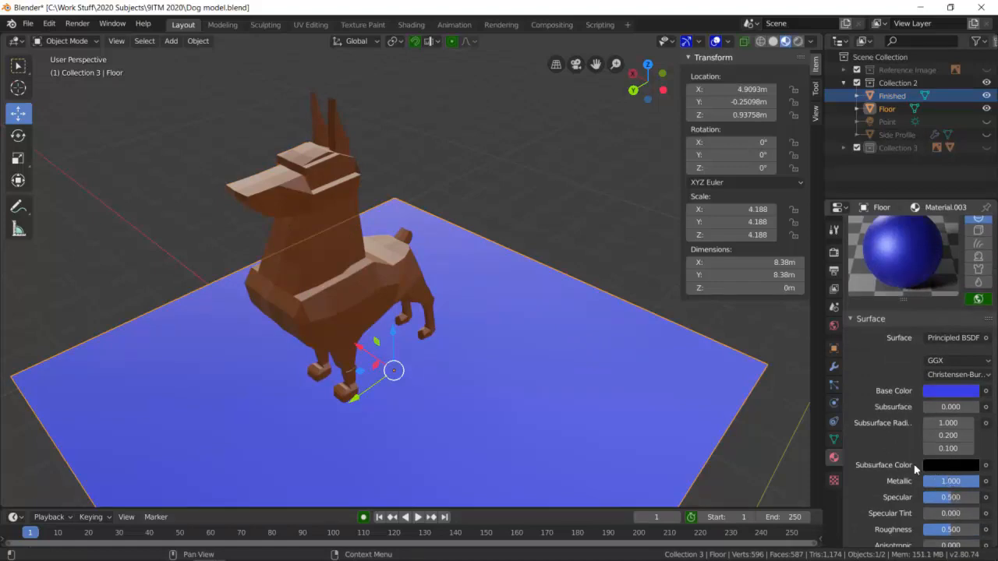
{"action": "middle_click_drag", "start_coordinate": [619, 355], "coordinate": [617, 350]}
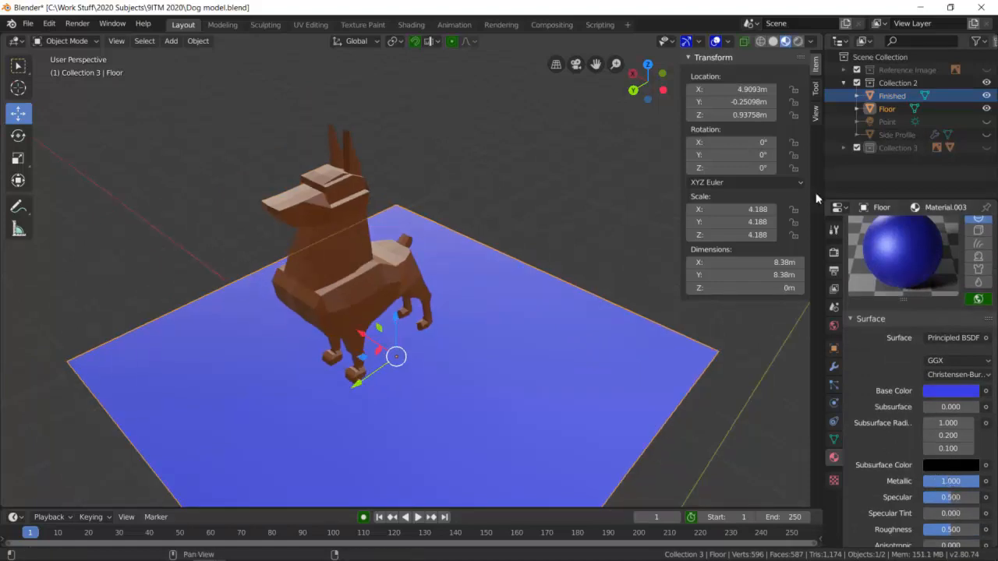
{"action": "left_click", "coordinate": [798, 42]}
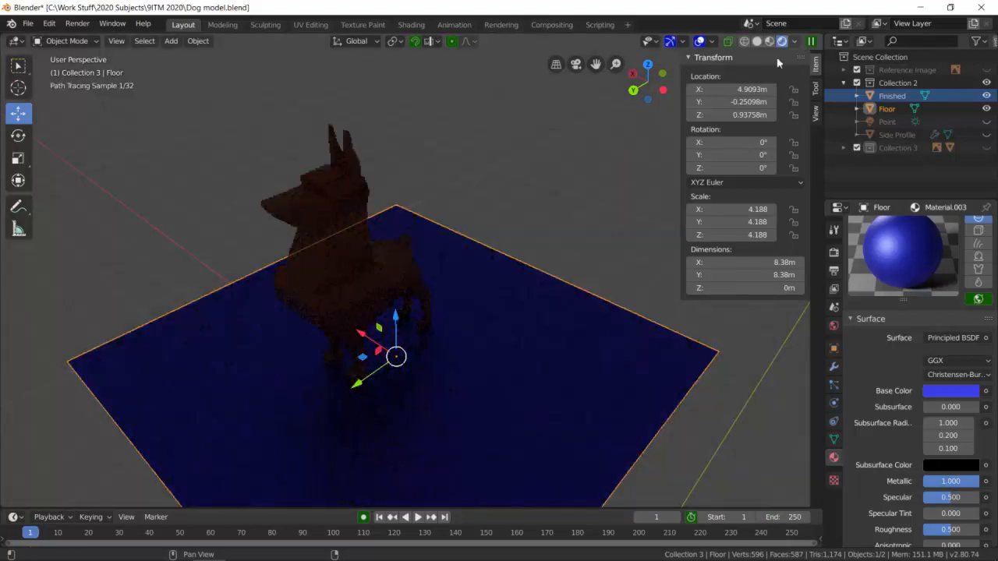
Add a Sun light to the scene and change its type to Point.
{"action": "middle_click_drag", "start_coordinate": [547, 246], "coordinate": [561, 325]}
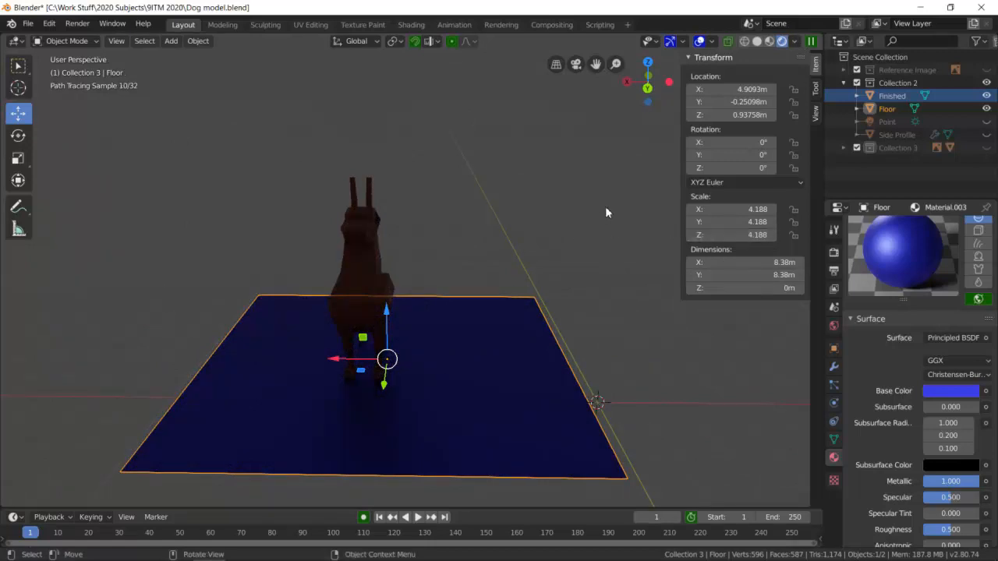
{"action": "key", "text": "shift+a"}
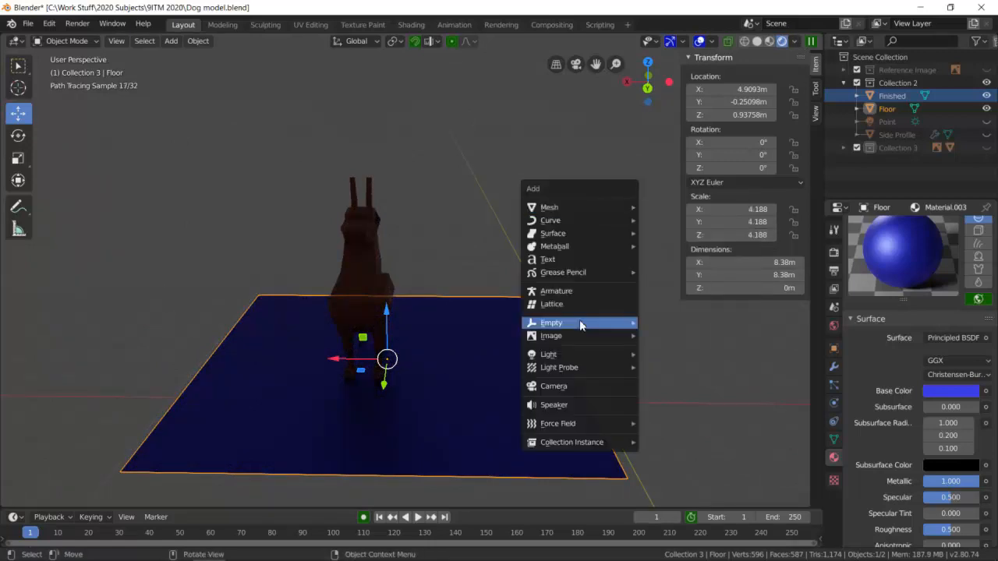
{"action": "mouse_move", "coordinate": [586, 356]}
{"action": "left_click", "coordinate": [665, 368]}
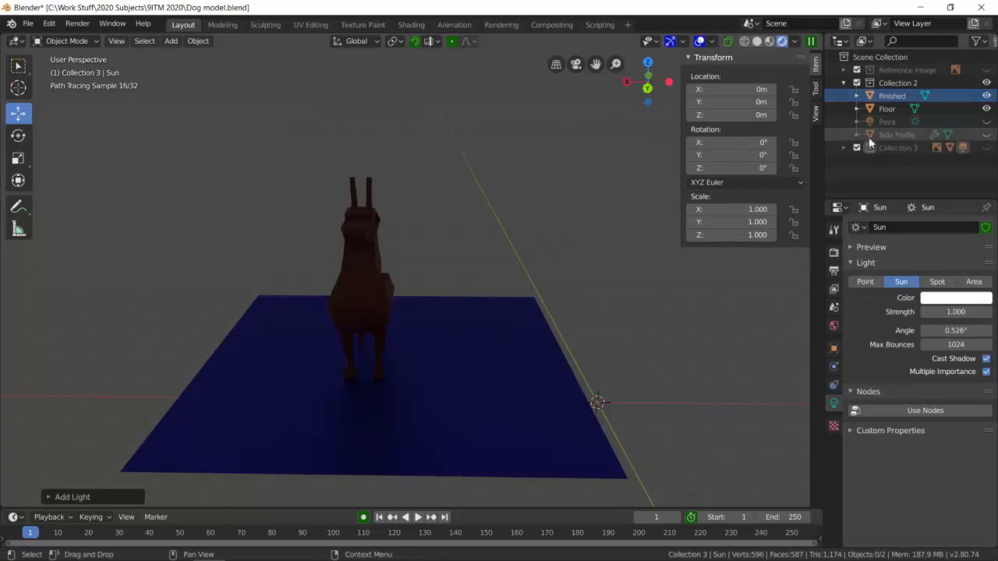
{"action": "left_click", "coordinate": [845, 147]}
{"action": "left_click", "coordinate": [845, 147]}
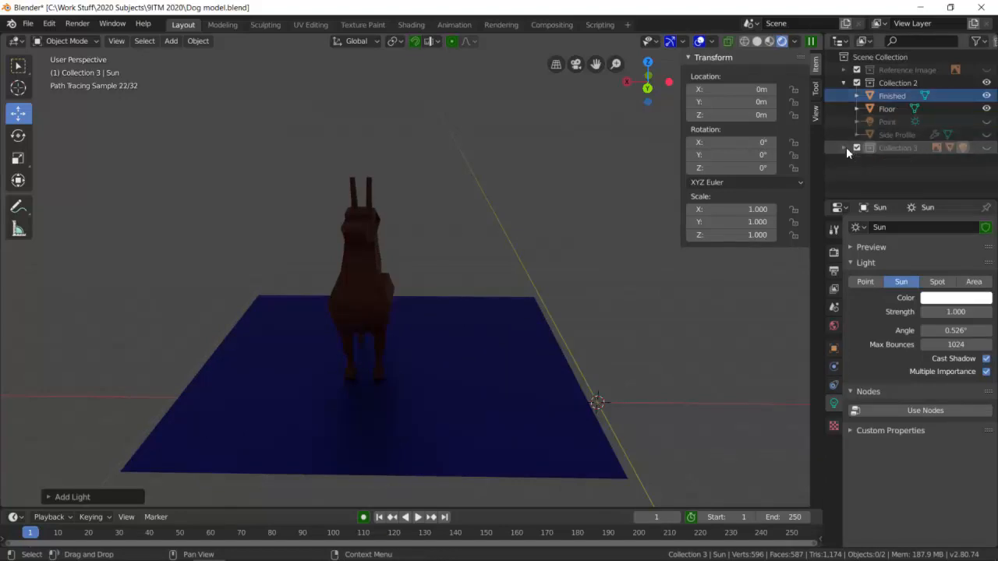
{"action": "left_click", "coordinate": [865, 281]}
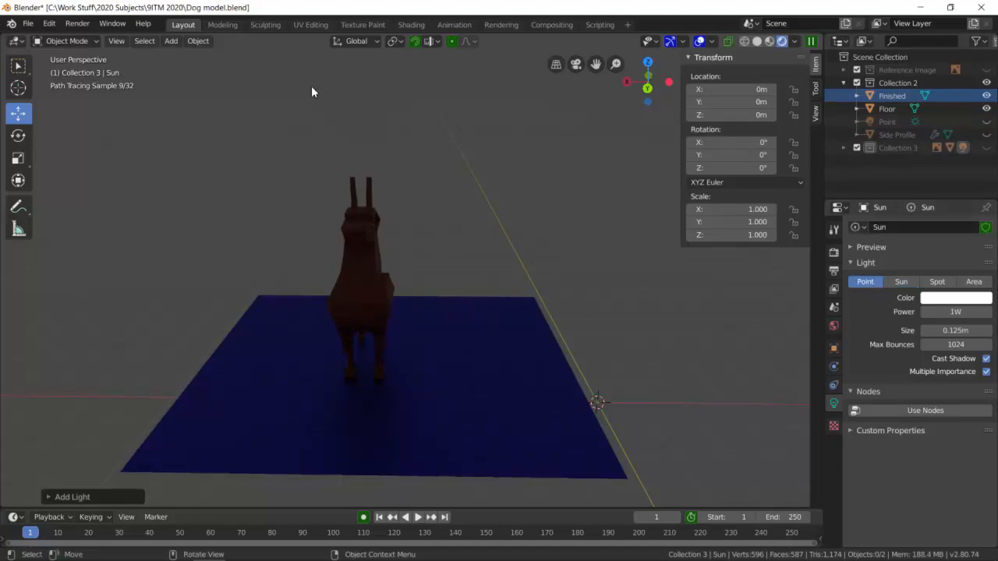
Switch to solid shading, make Collection 2 the active collection, and add a point light to it.
{"action": "left_click", "coordinate": [756, 41]}
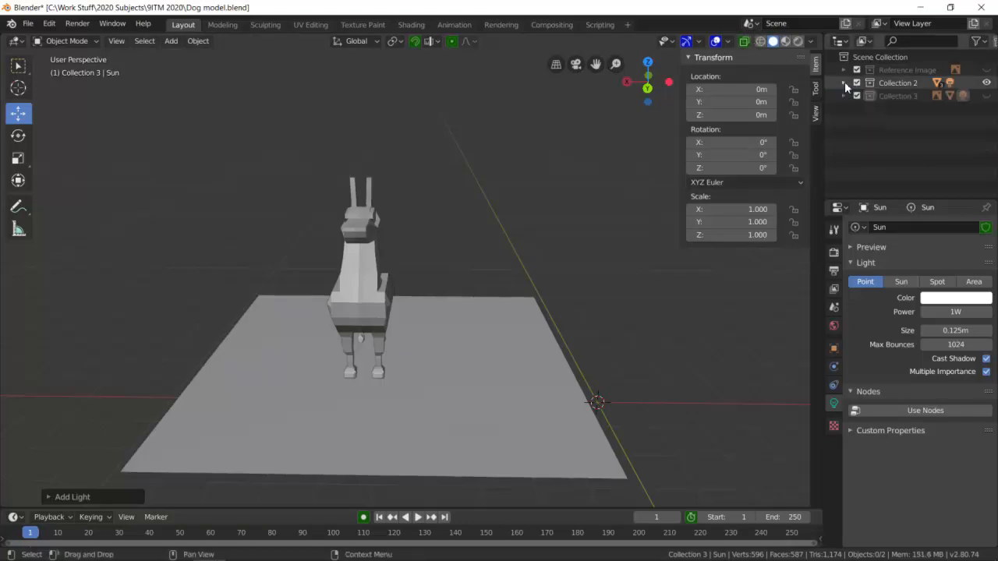
{"action": "left_click", "coordinate": [895, 83]}
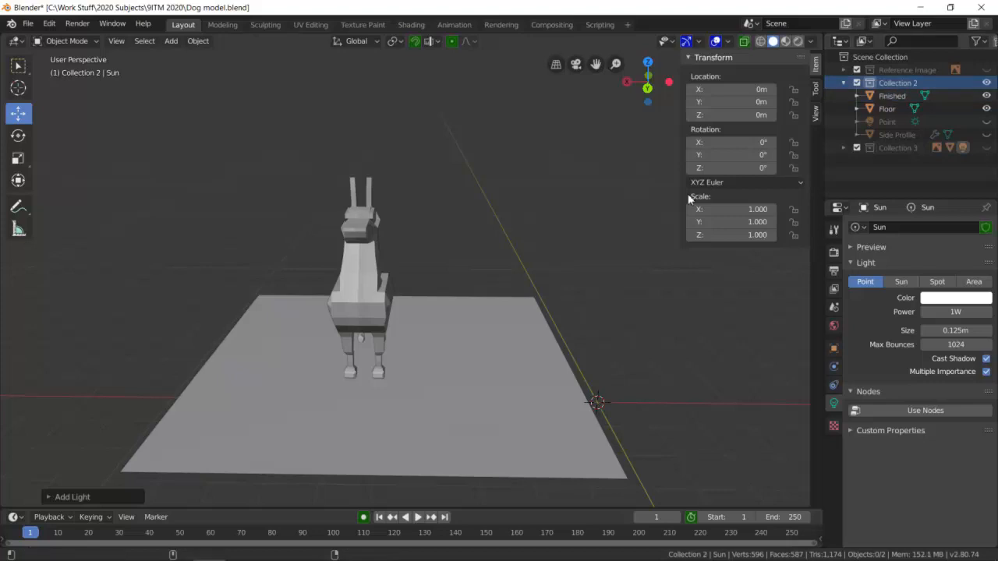
{"action": "key", "text": "shift+a"}
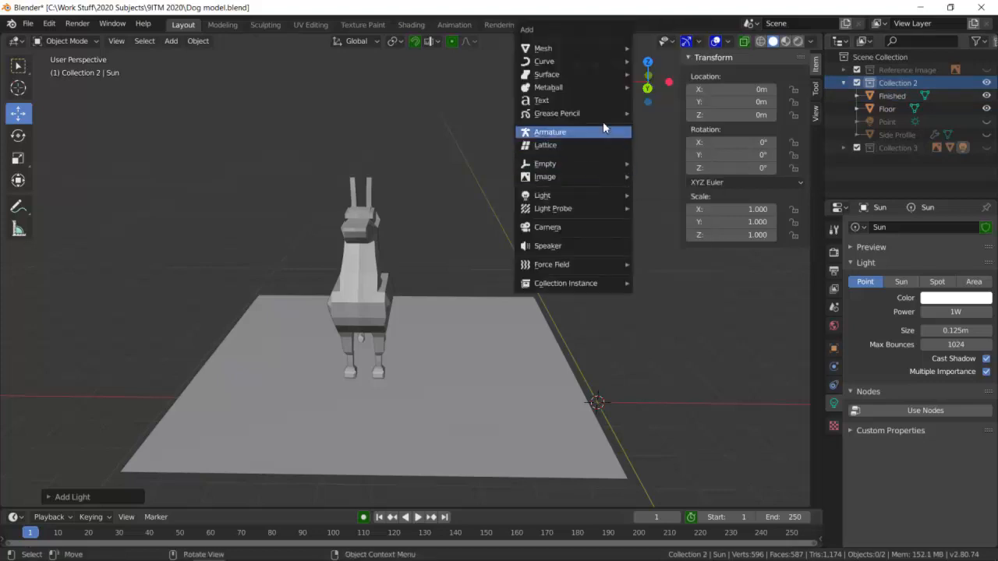
{"action": "mouse_move", "coordinate": [604, 196]}
{"action": "left_click", "coordinate": [658, 195]}
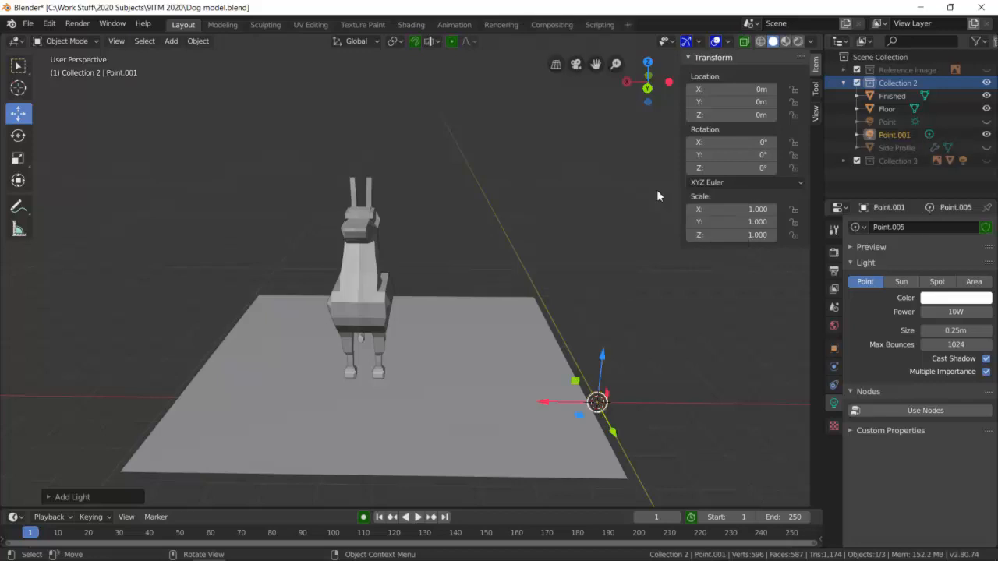
Move the new point light above the dog's head, to about X 5.41 m and Z 6.19 m.
{"action": "left_click_drag", "start_coordinate": [616, 341], "coordinate": [663, 151]}
{"action": "left_click_drag", "start_coordinate": [567, 195], "coordinate": [307, 195]}
{"action": "left_click_drag", "start_coordinate": [357, 140], "coordinate": [372, 75]}
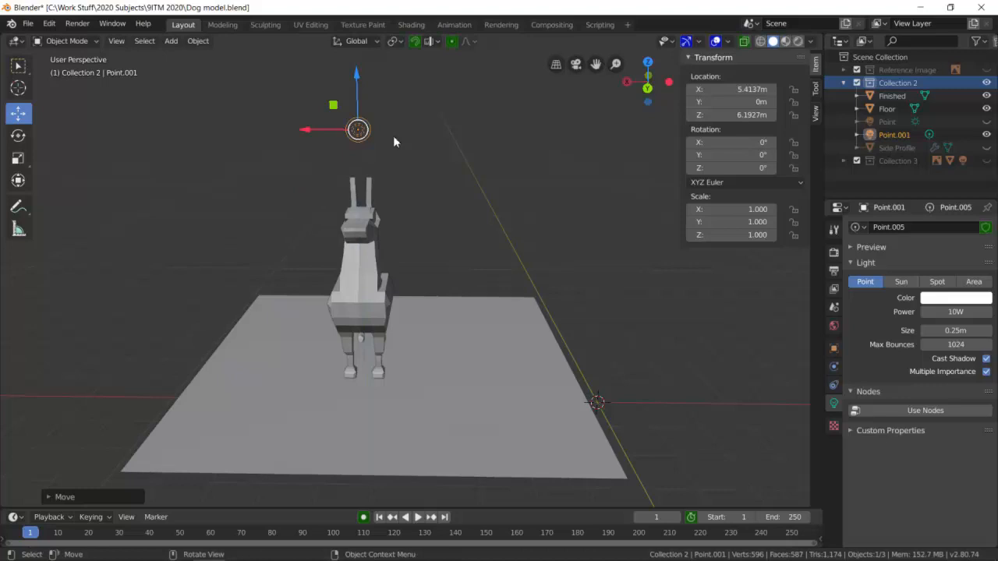
Change the light above the dog to a Sun in rendered shading and save the file.
{"action": "left_click", "coordinate": [796, 41]}
{"action": "mouse_move", "coordinate": [468, 166]}
{"action": "middle_mouse_down"}
{"action": "mouse_move", "coordinate": [427, 167]}
{"action": "mouse_move", "coordinate": [464, 166]}
{"action": "middle_mouse_up"}
{"action": "left_click", "coordinate": [902, 281]}
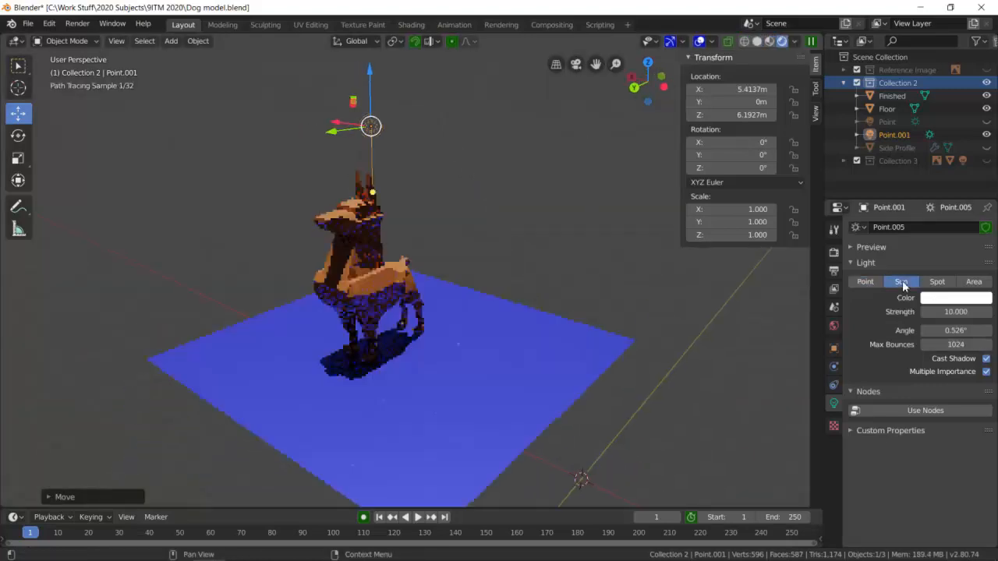
{"action": "mouse_move", "coordinate": [528, 249]}
{"action": "middle_mouse_down"}
{"action": "mouse_move", "coordinate": [625, 256]}
{"action": "mouse_move", "coordinate": [648, 216]}
{"action": "mouse_move", "coordinate": [572, 229]}
{"action": "mouse_move", "coordinate": [533, 254]}
{"action": "middle_mouse_up"}
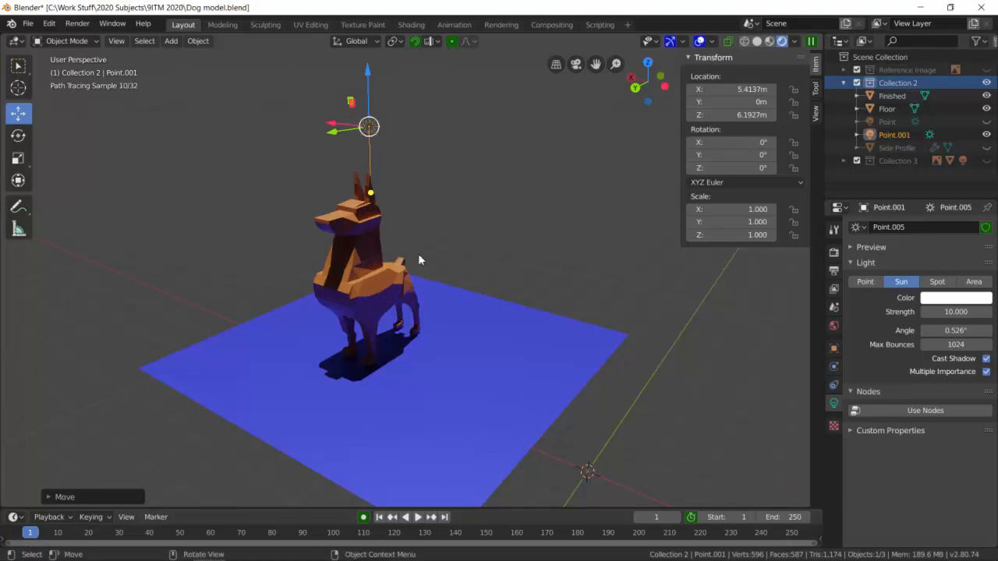
{"action": "left_click", "coordinate": [35, 28]}
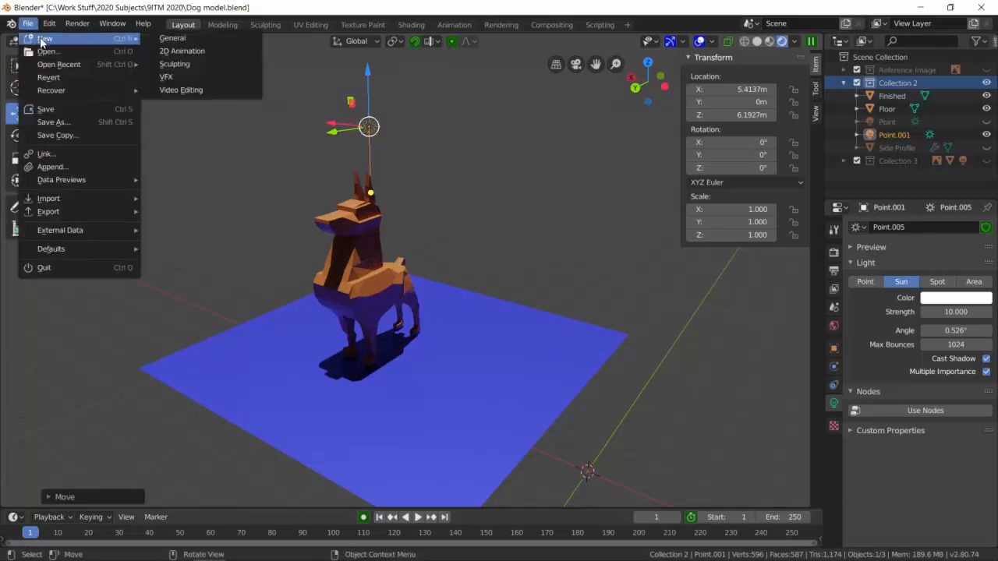
{"action": "left_click", "coordinate": [62, 108]}
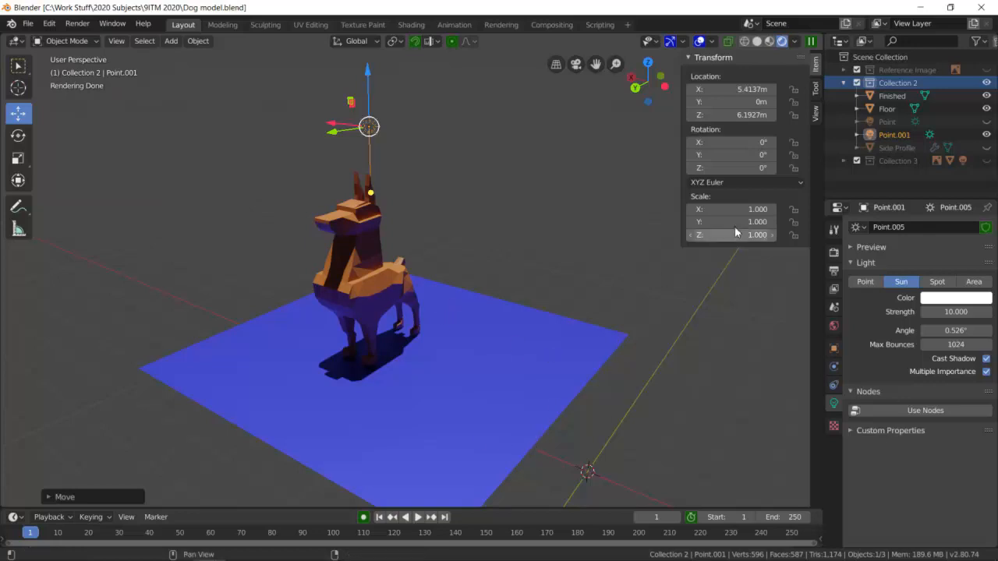
Switch to Chrome and look through the "animal orthographic" image results for reference drawings.
{"action": "left_click", "coordinate": [144, 549]}
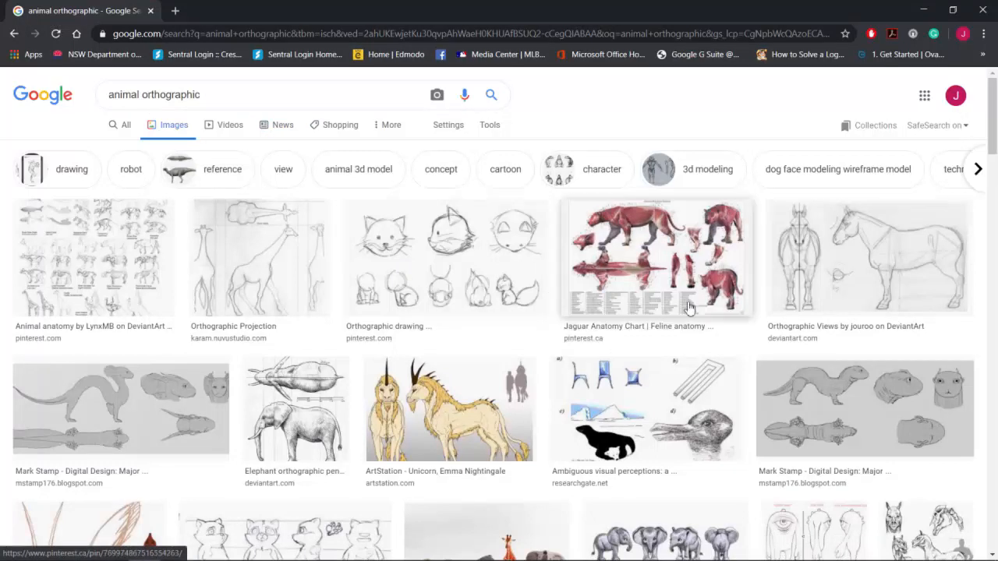
{"action": "scroll", "coordinate": [654, 328], "scroll_direction": "down", "scroll_amount": 1}
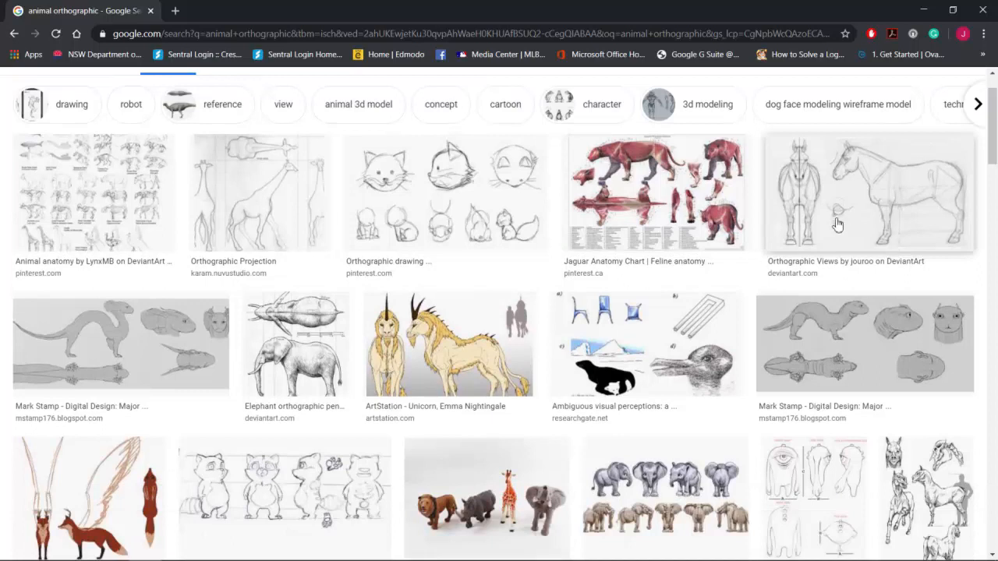
{"action": "scroll", "coordinate": [896, 335], "scroll_direction": "down", "scroll_amount": 1}
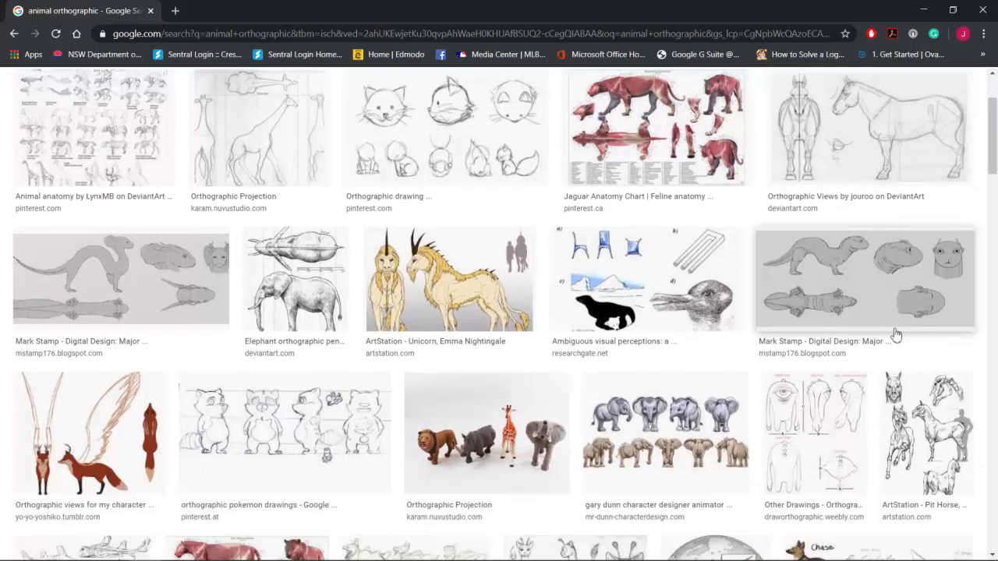
{"action": "scroll", "coordinate": [894, 335], "scroll_direction": "down", "scroll_amount": 1}
{"action": "scroll", "coordinate": [813, 374], "scroll_direction": "up", "scroll_amount": 3}
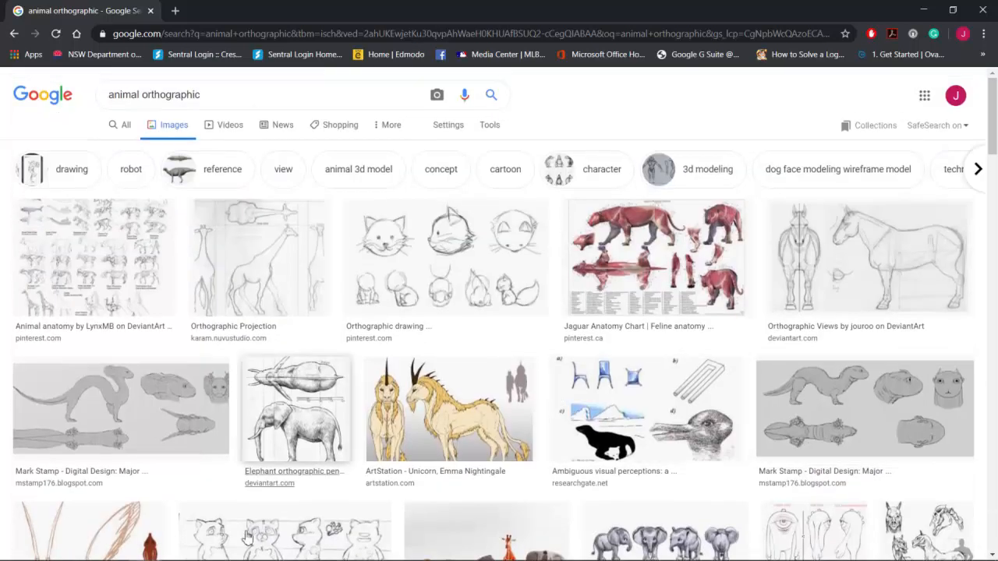
Return to Blender, view the whole lit dog scene, and bring up the file commands.
{"action": "left_click", "coordinate": [209, 549]}
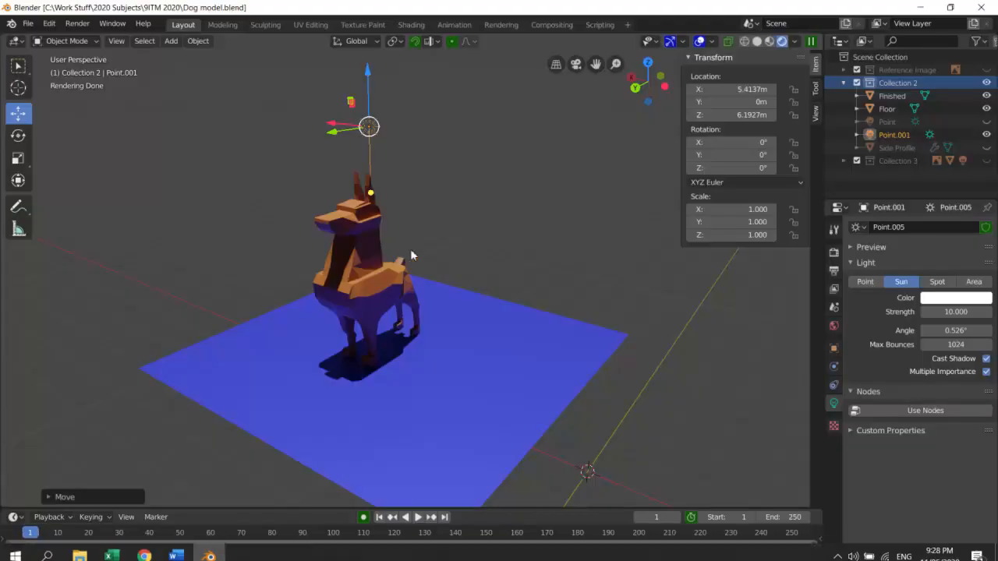
{"action": "scroll", "coordinate": [538, 287], "scroll_direction": "down", "scroll_amount": 1}
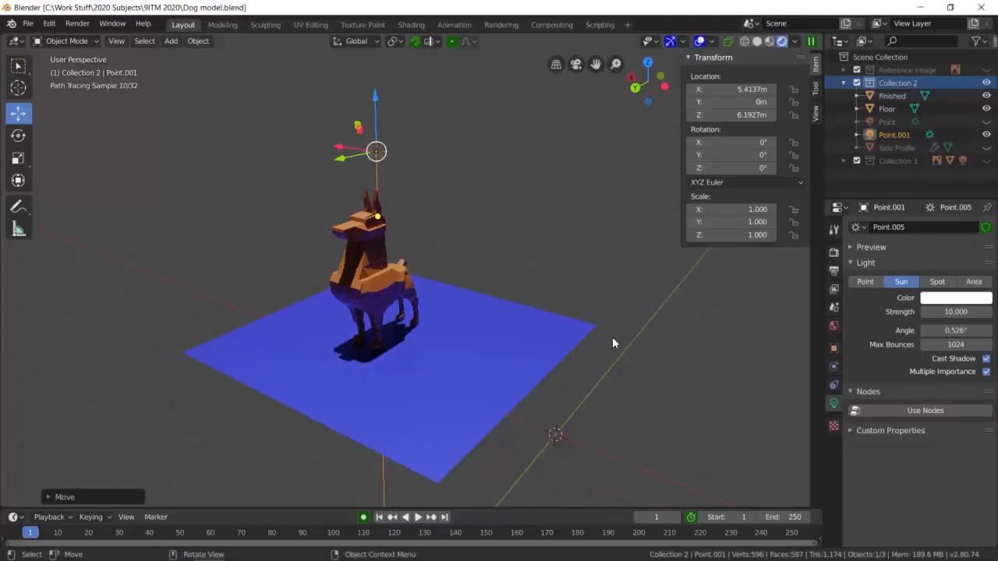
{"action": "left_click", "coordinate": [29, 25]}
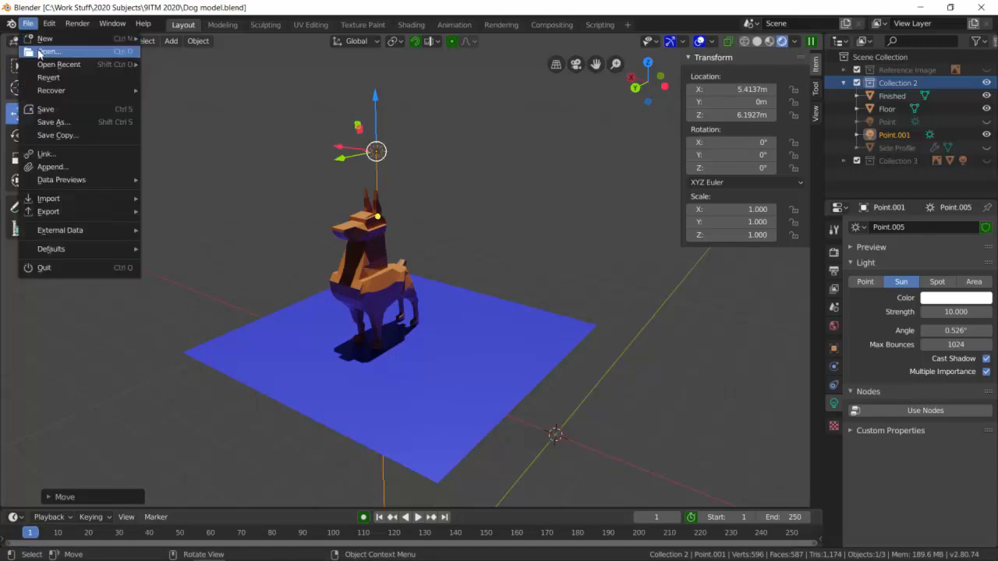